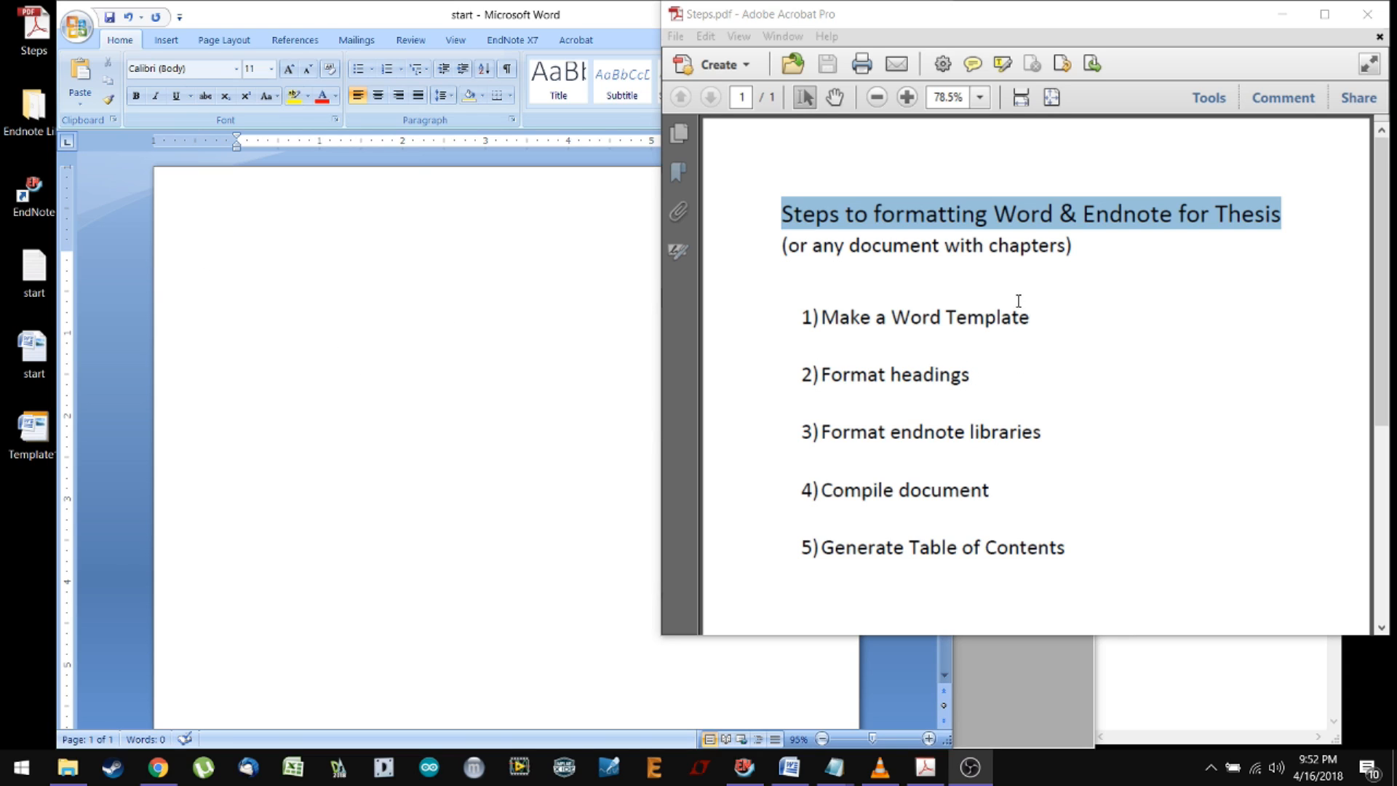
Highlight the five workflow steps, from Make a Word Template to Generate Table of Contents
left_click_drag(1031, 319, 836, 321)
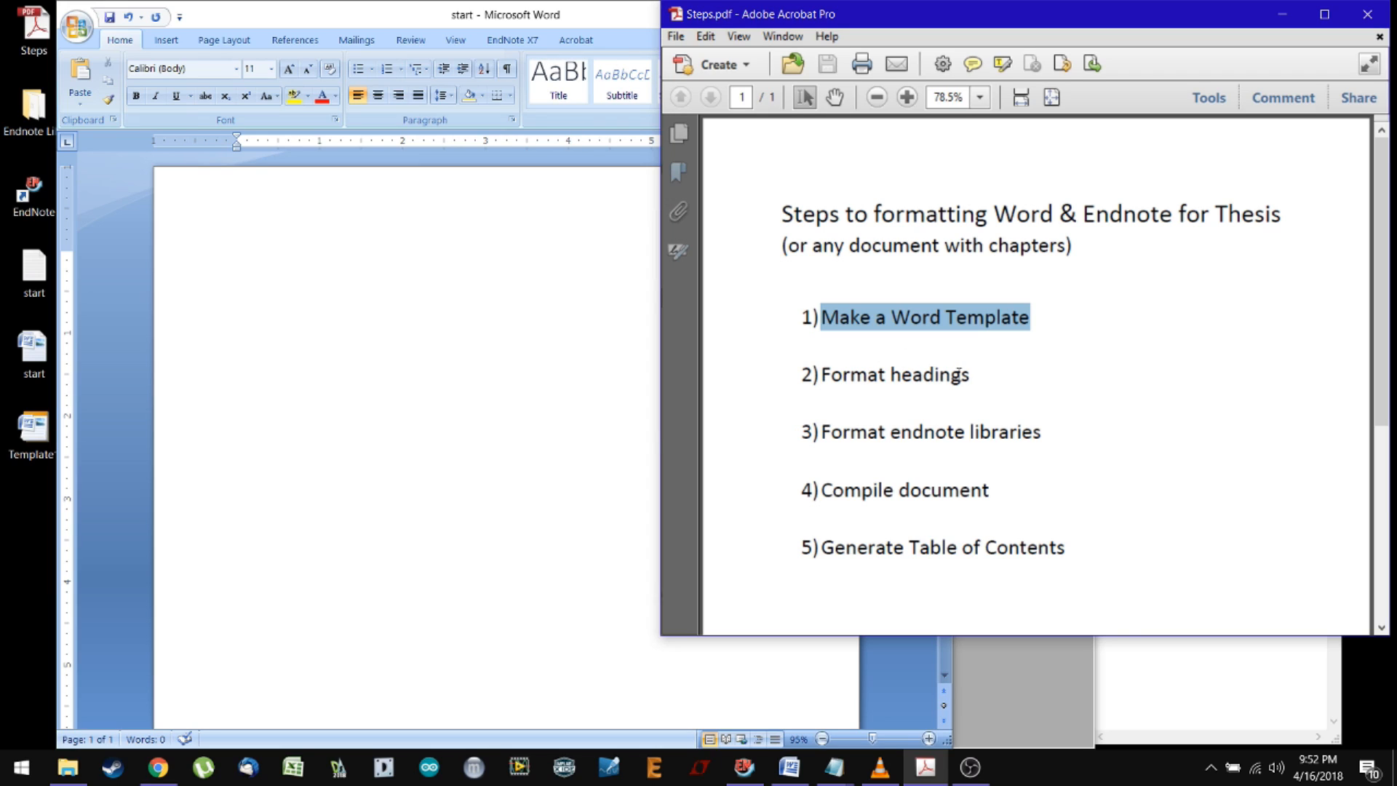
left_click_drag(972, 376, 822, 377)
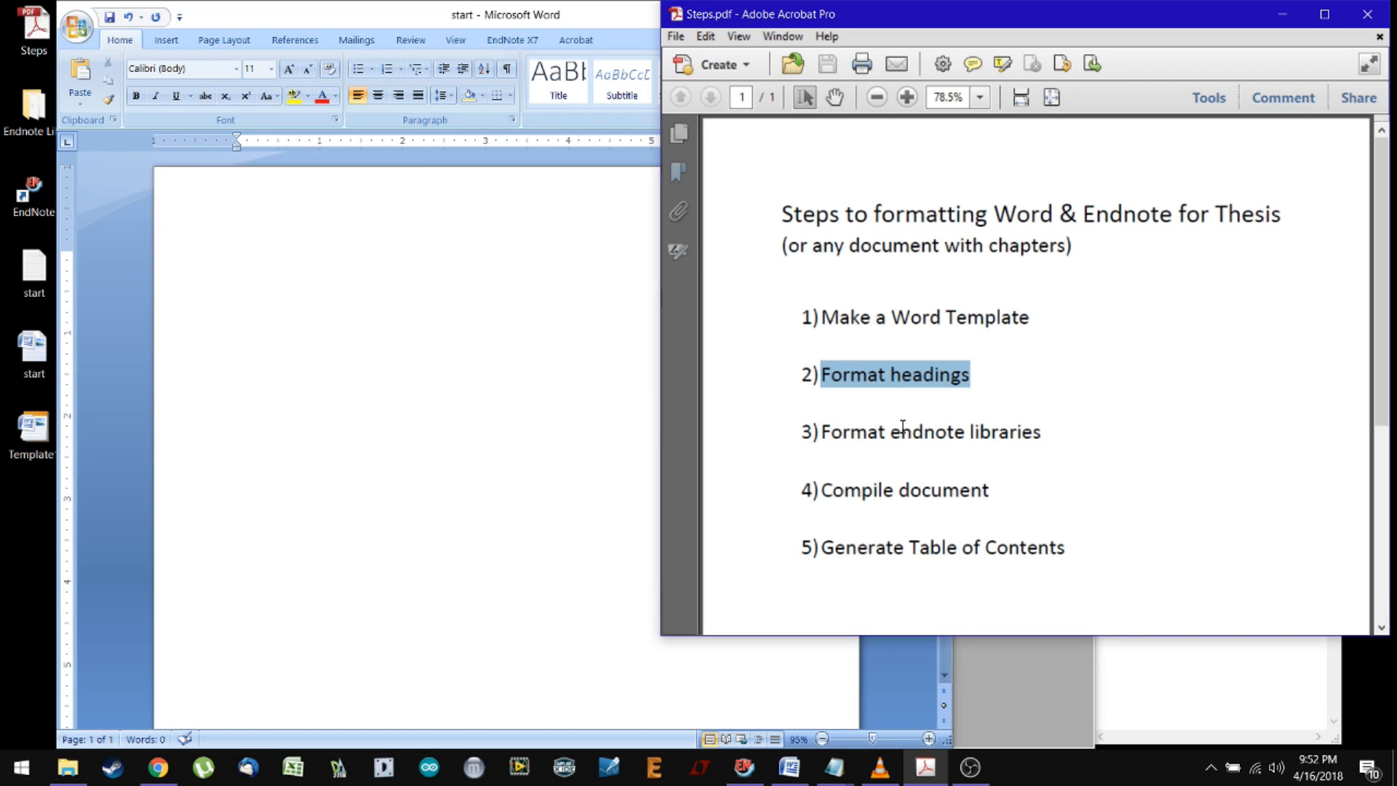
left_click_drag(1050, 430, 844, 433)
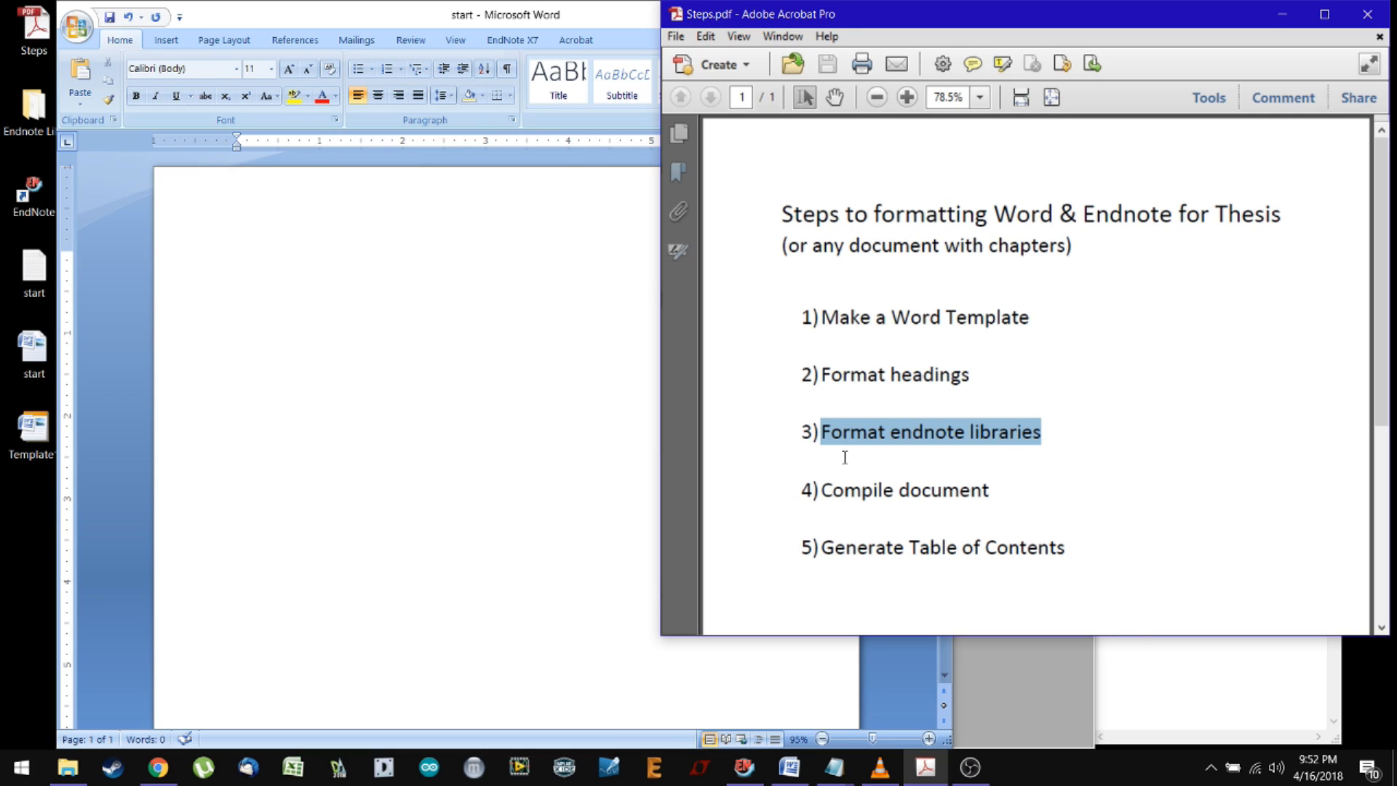
left_click(913, 433)
left_click_drag(1013, 494, 805, 477)
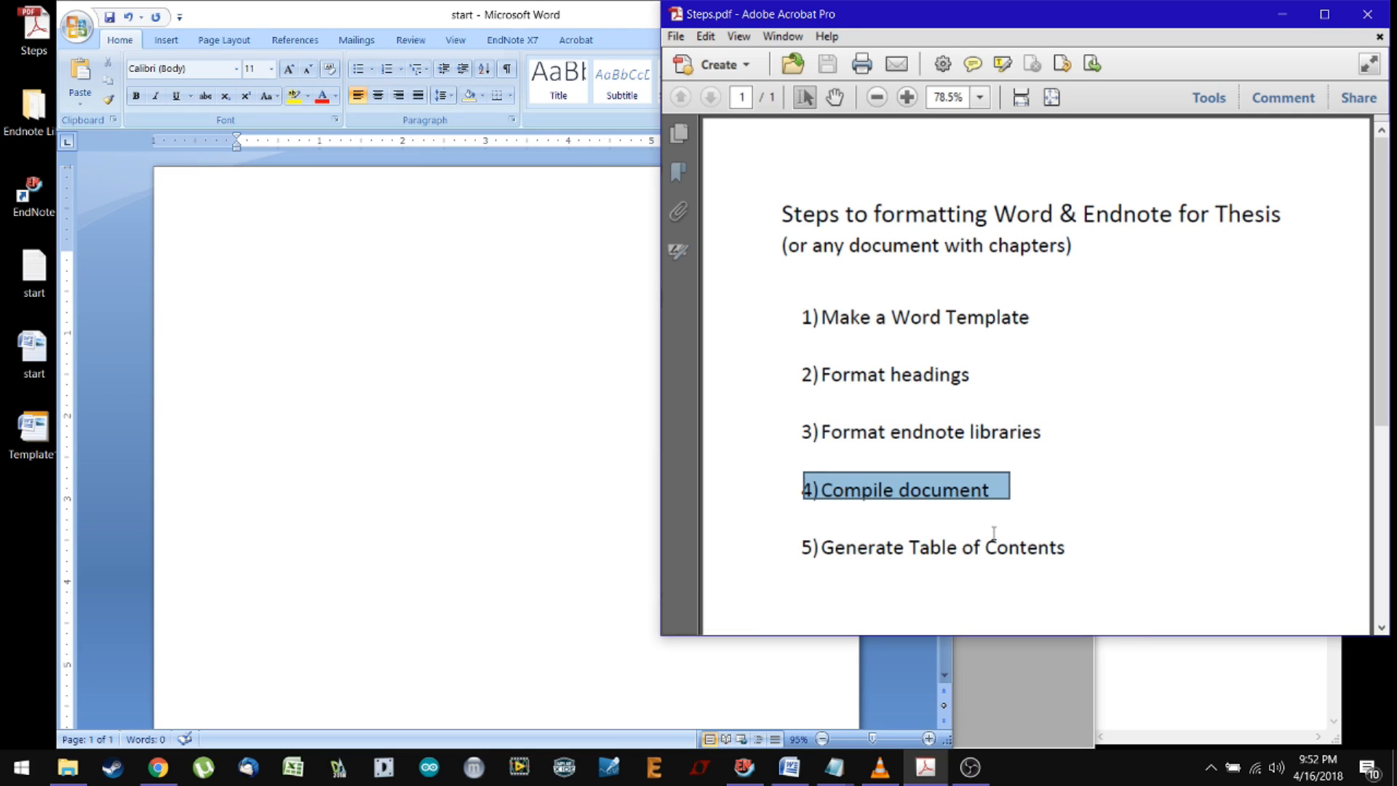
left_click(996, 546)
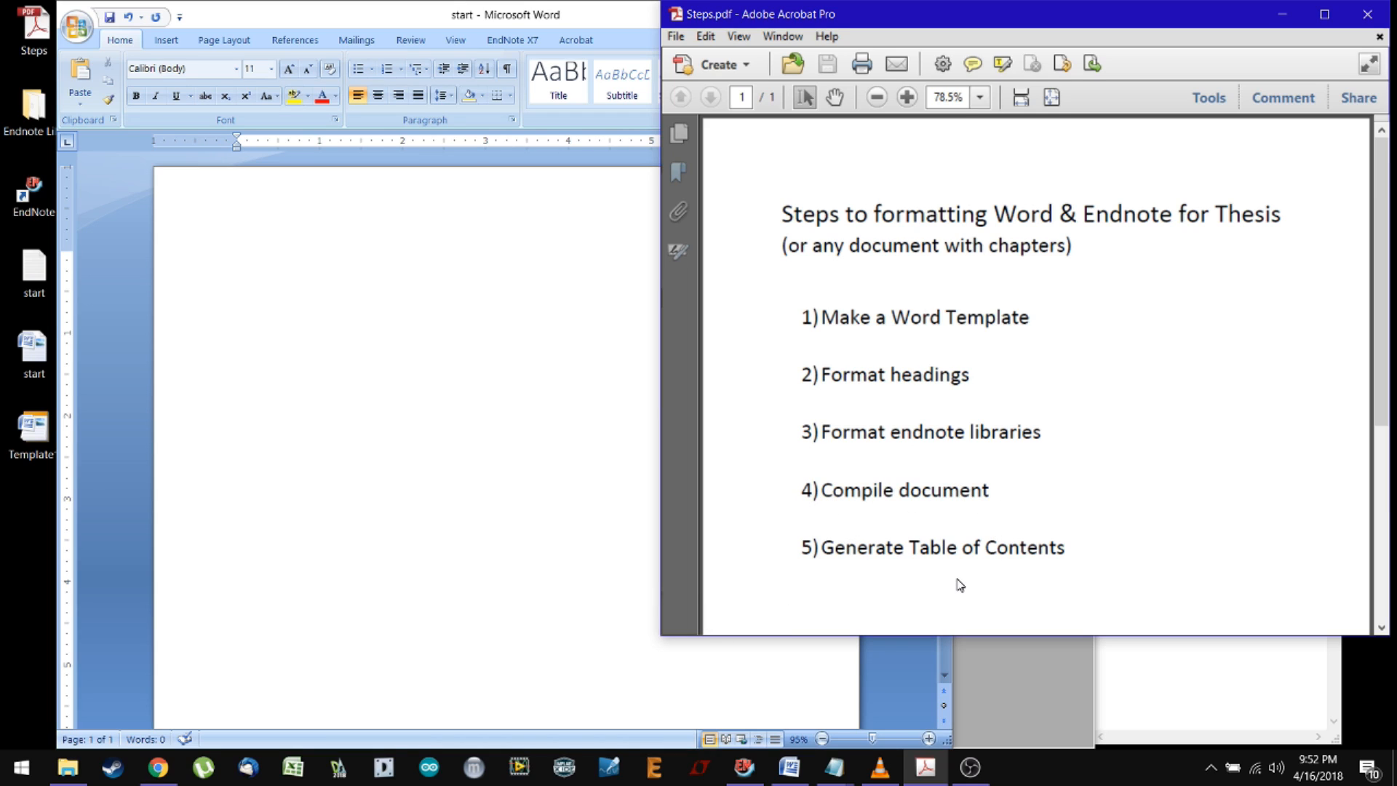
left_click_drag(819, 547, 1031, 533)
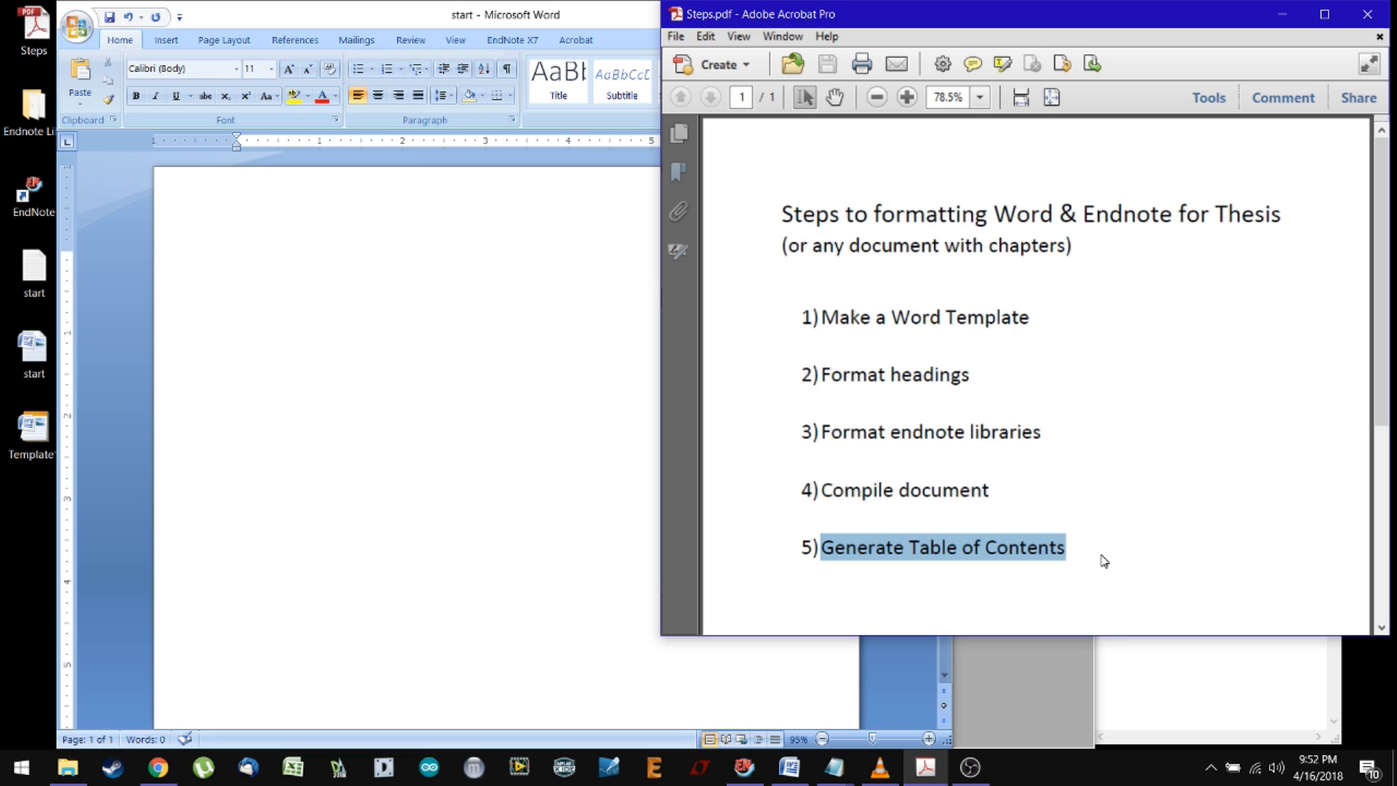
left_click(1103, 561)
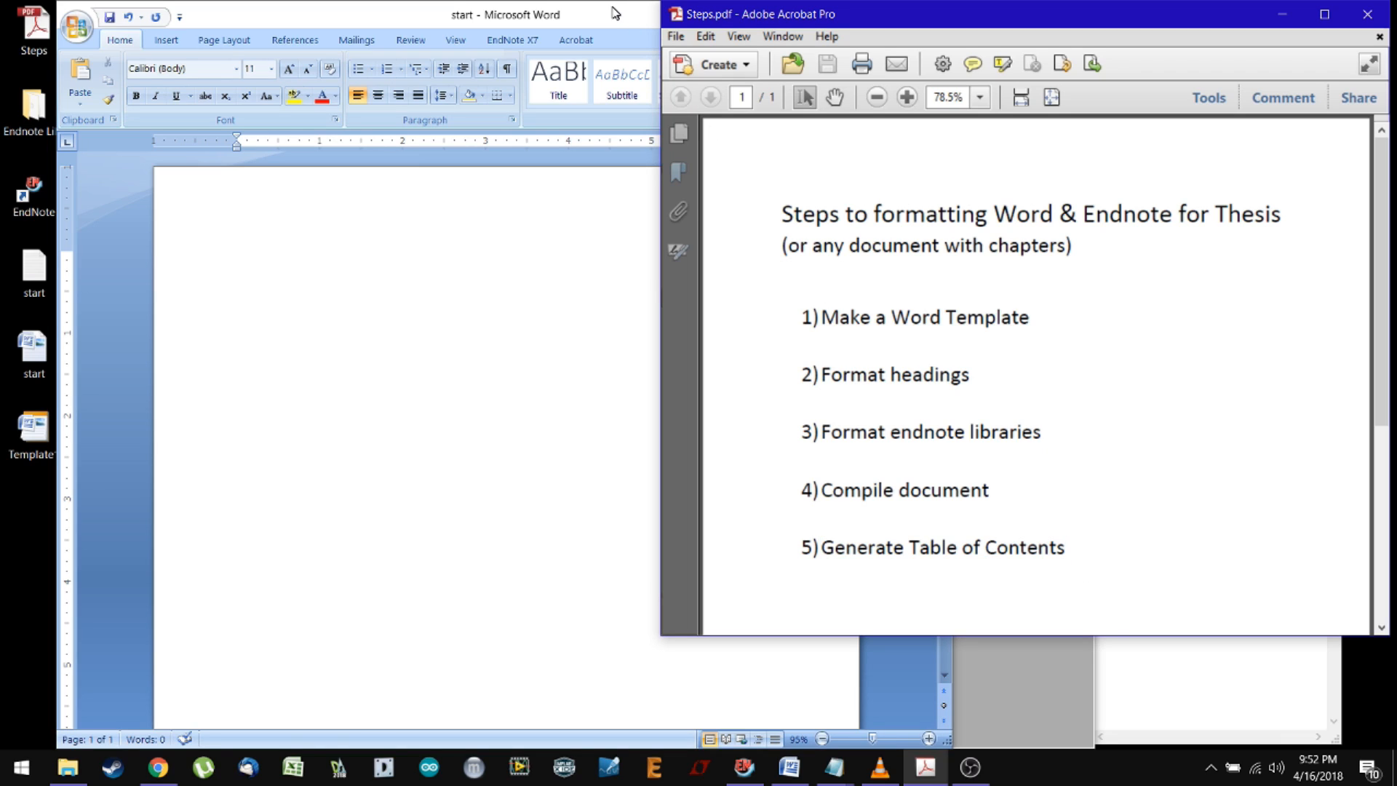
Bring Word forward and apply Normal 1-inch margins to the blank document
left_click(593, 13)
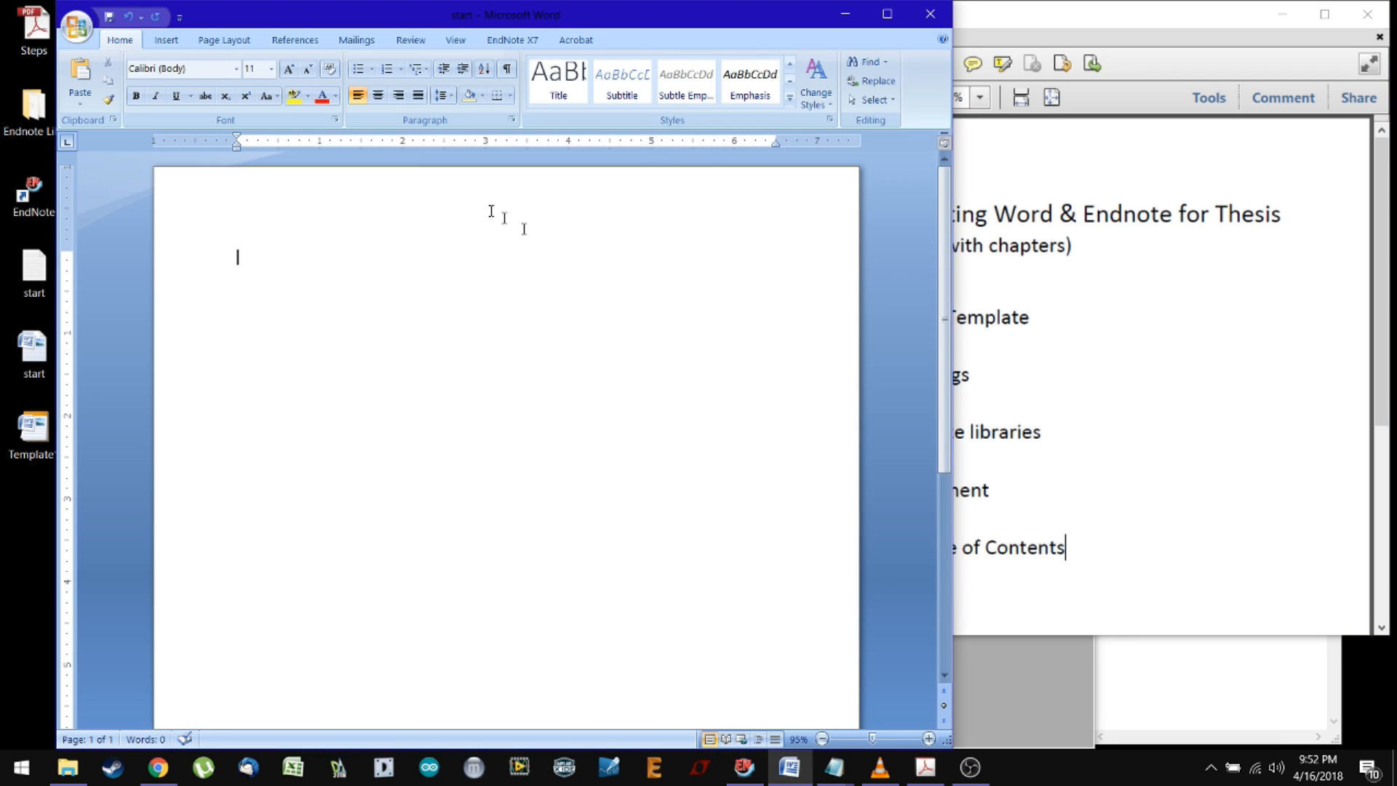
left_click(223, 40)
left_click(151, 76)
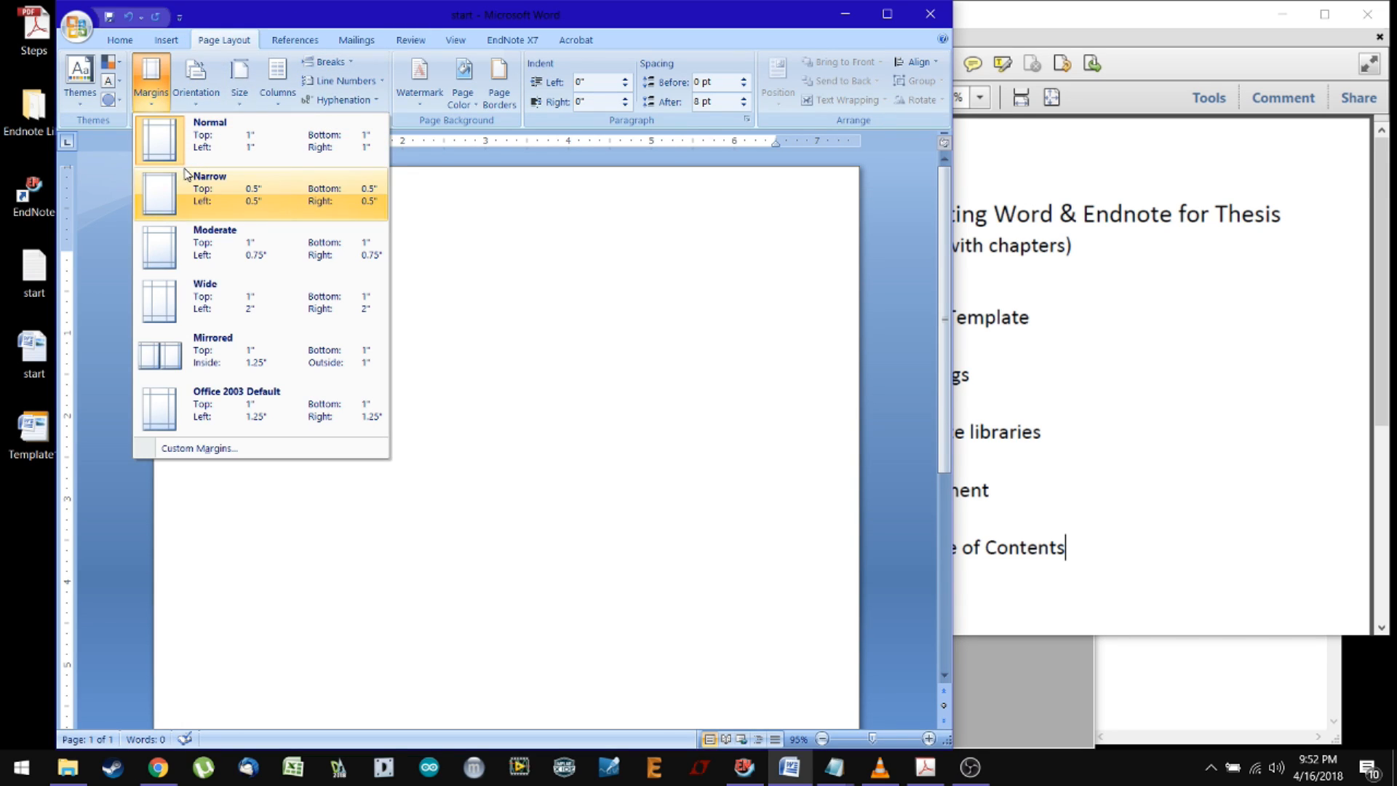
left_click(222, 161)
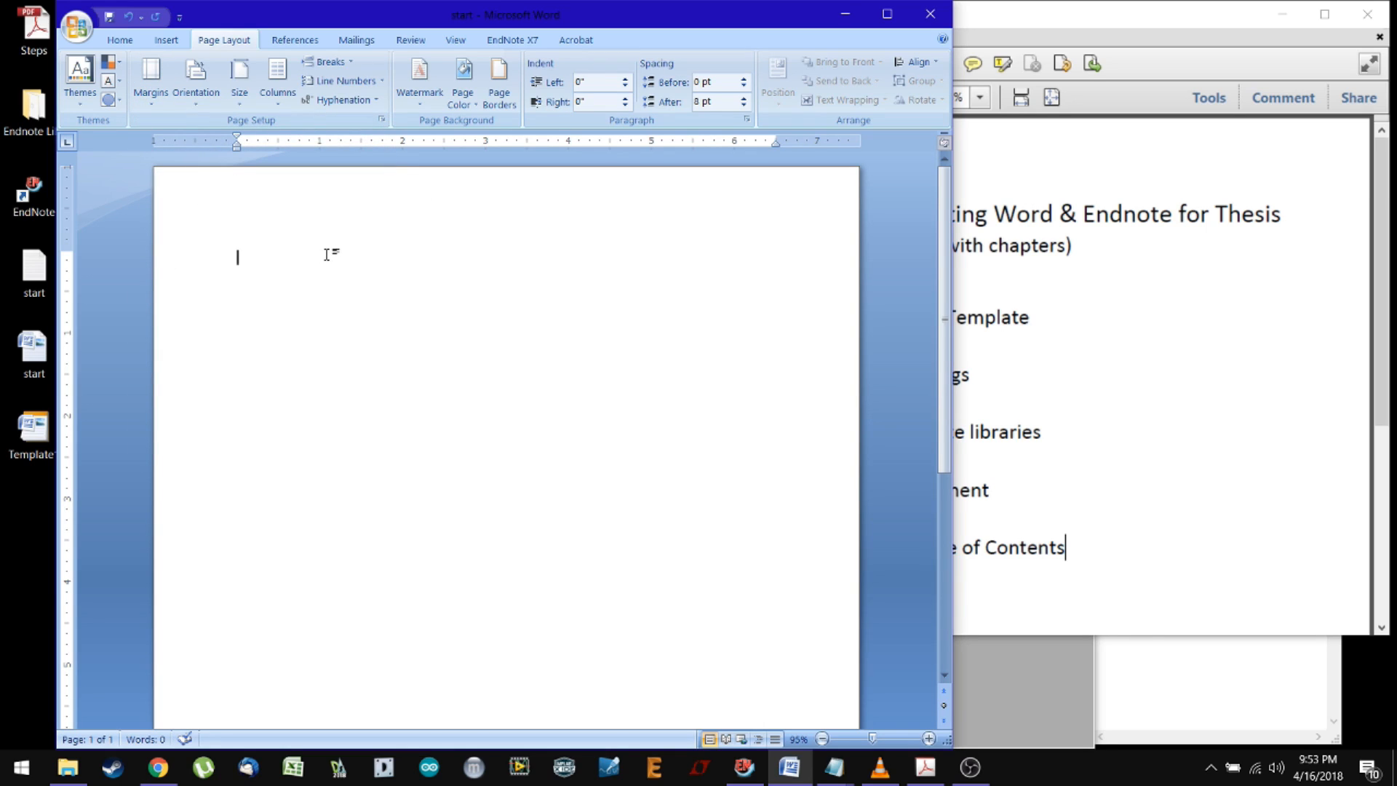
Copy the whole heading list from Notepad and paste it into the Word document
left_click(1295, 676)
key("ctrl+a")
key("ctrl+c")
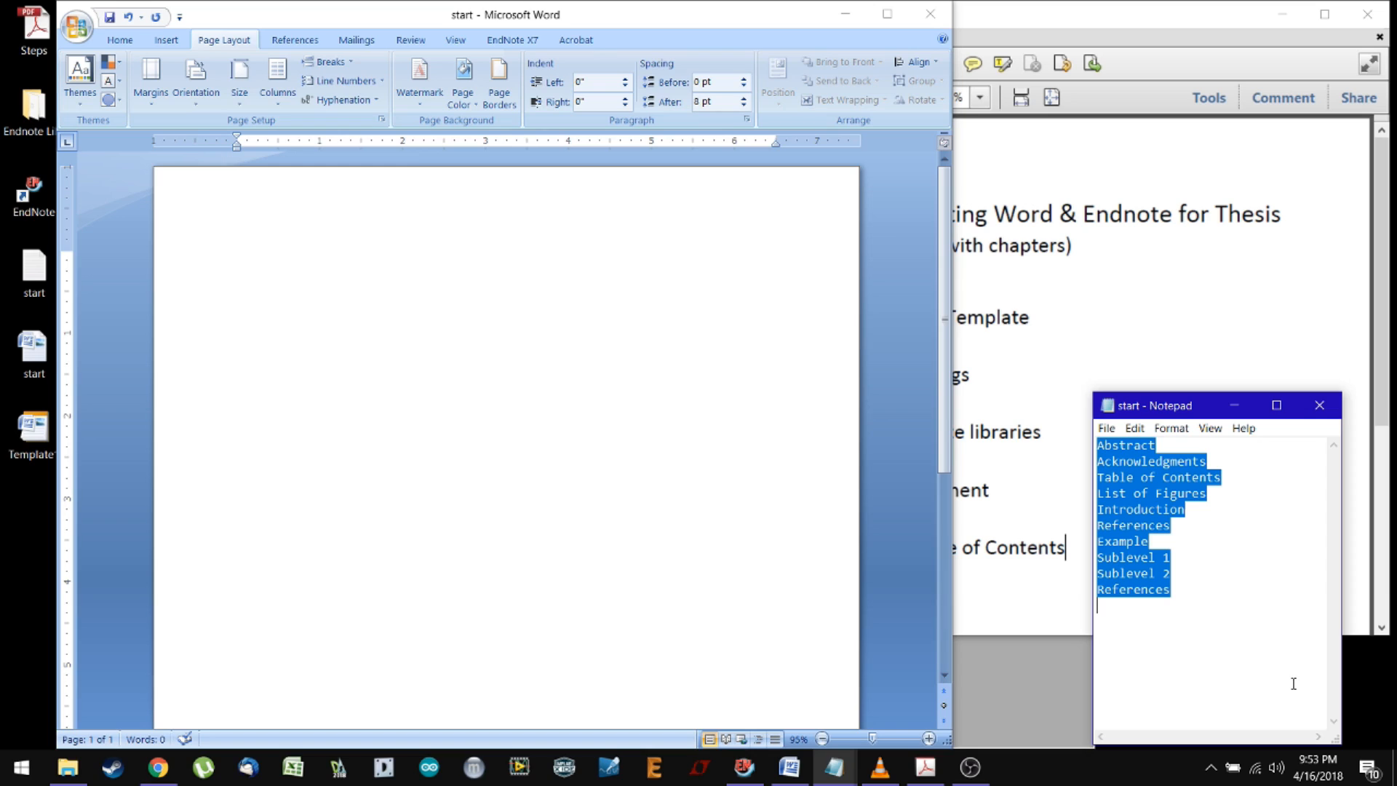
left_click(637, 458)
key("ctrl+v")
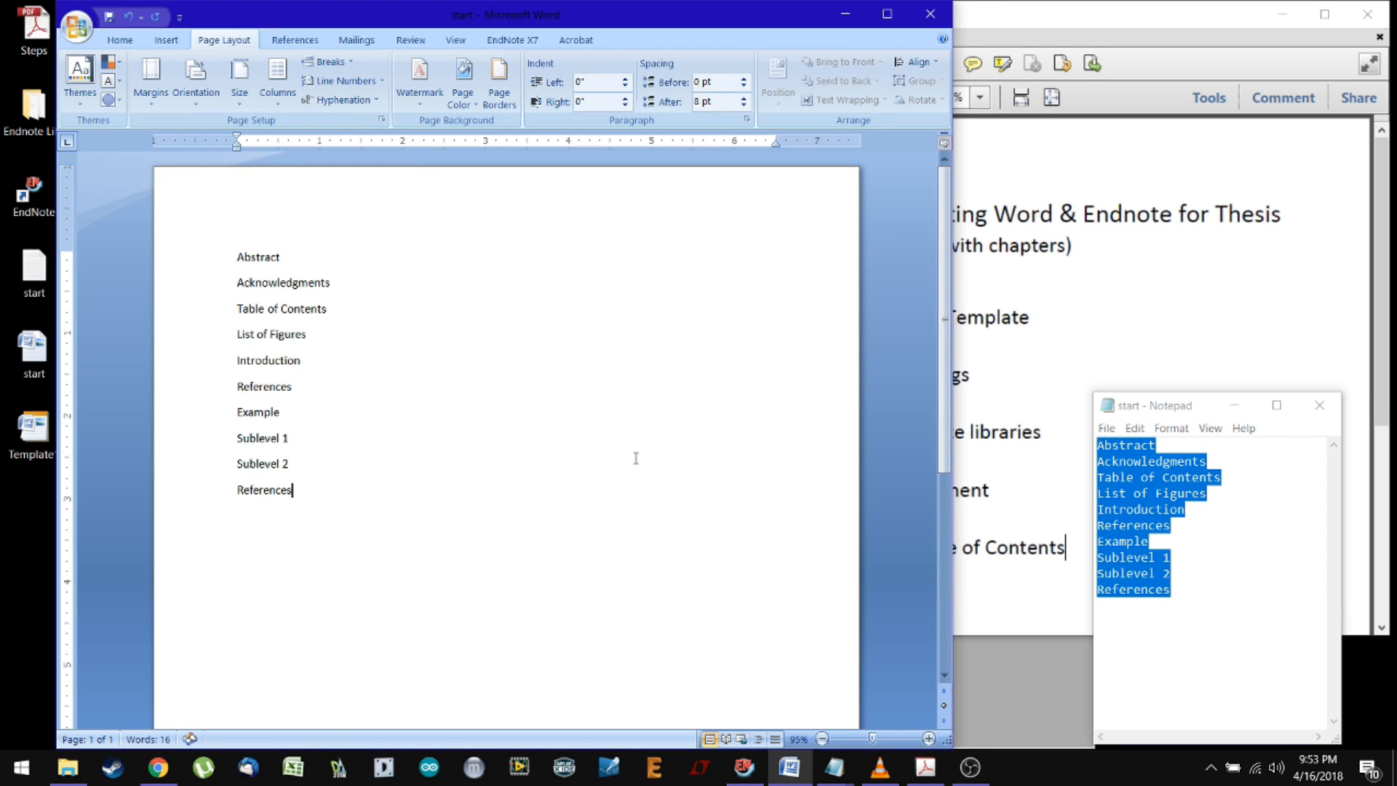
Review the pasted headings, then delete the lines Abstract through List of Figures
left_click_drag(243, 264, 342, 348)
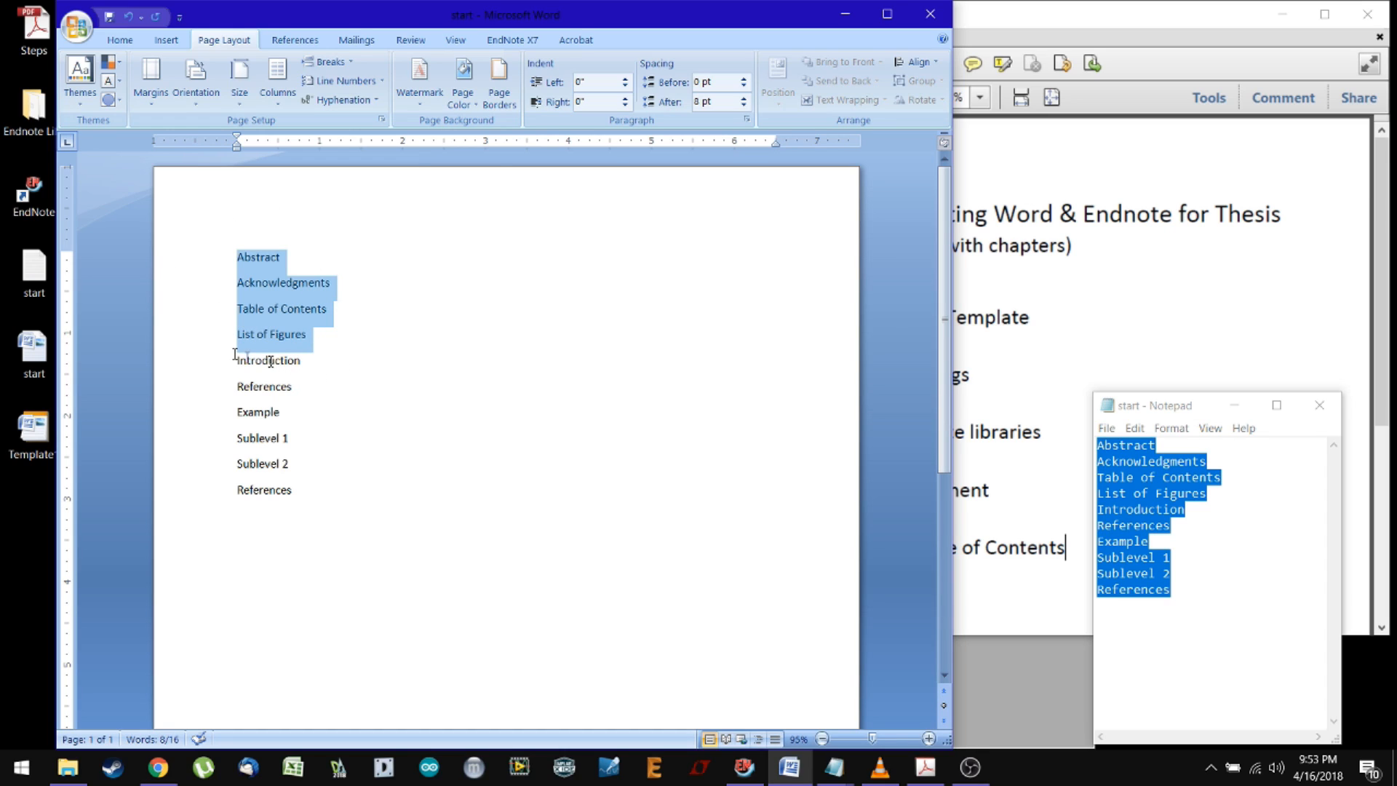
left_click_drag(231, 363, 304, 359)
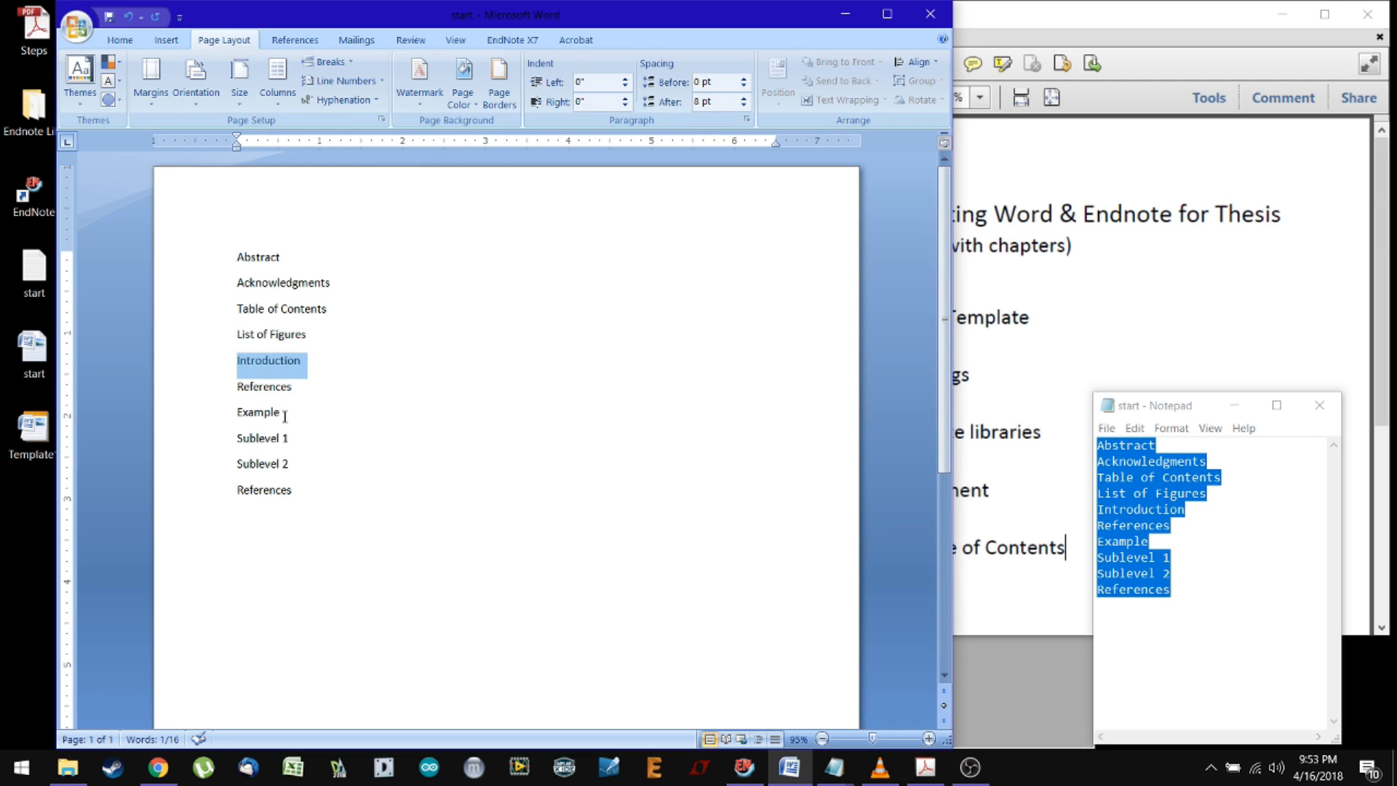
left_click_drag(218, 389, 217, 367)
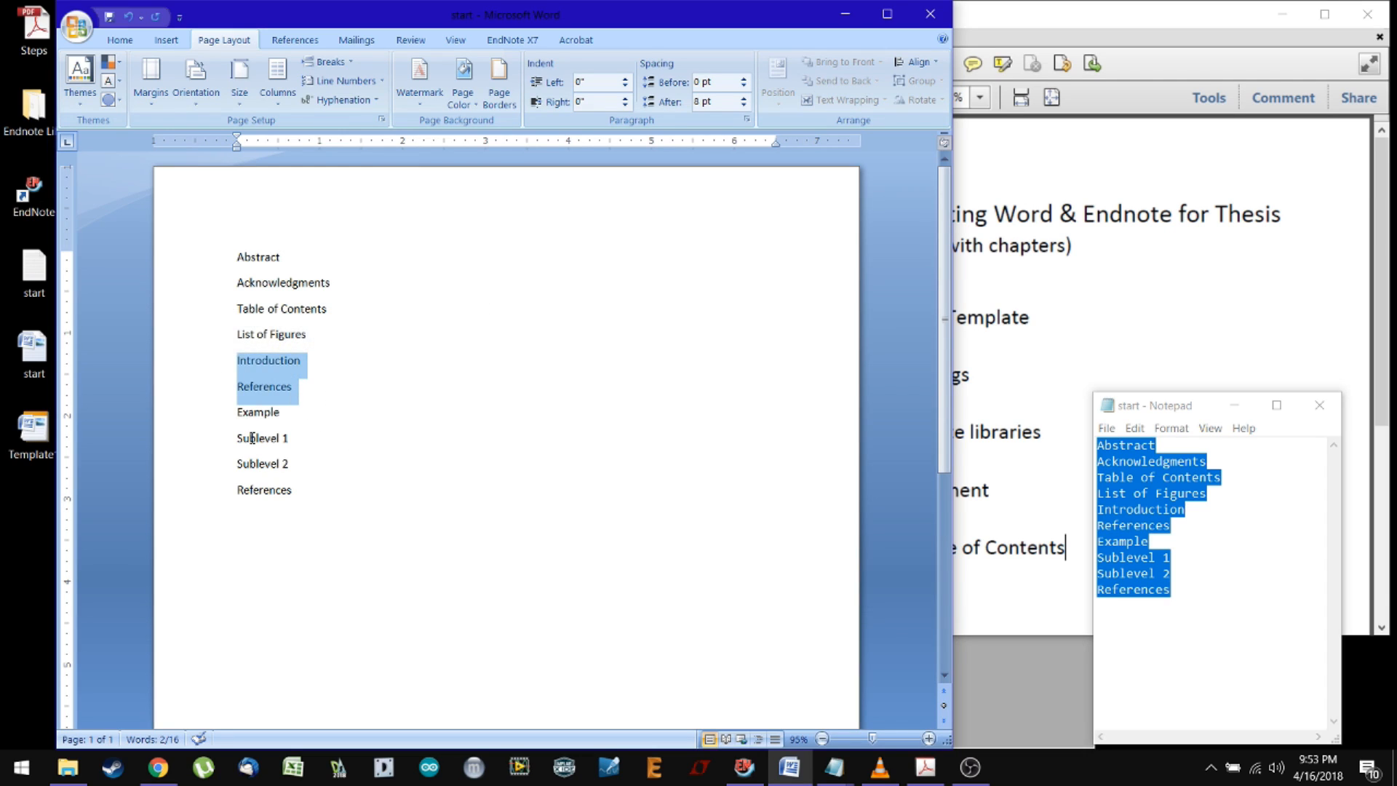
left_click_drag(234, 411, 287, 415)
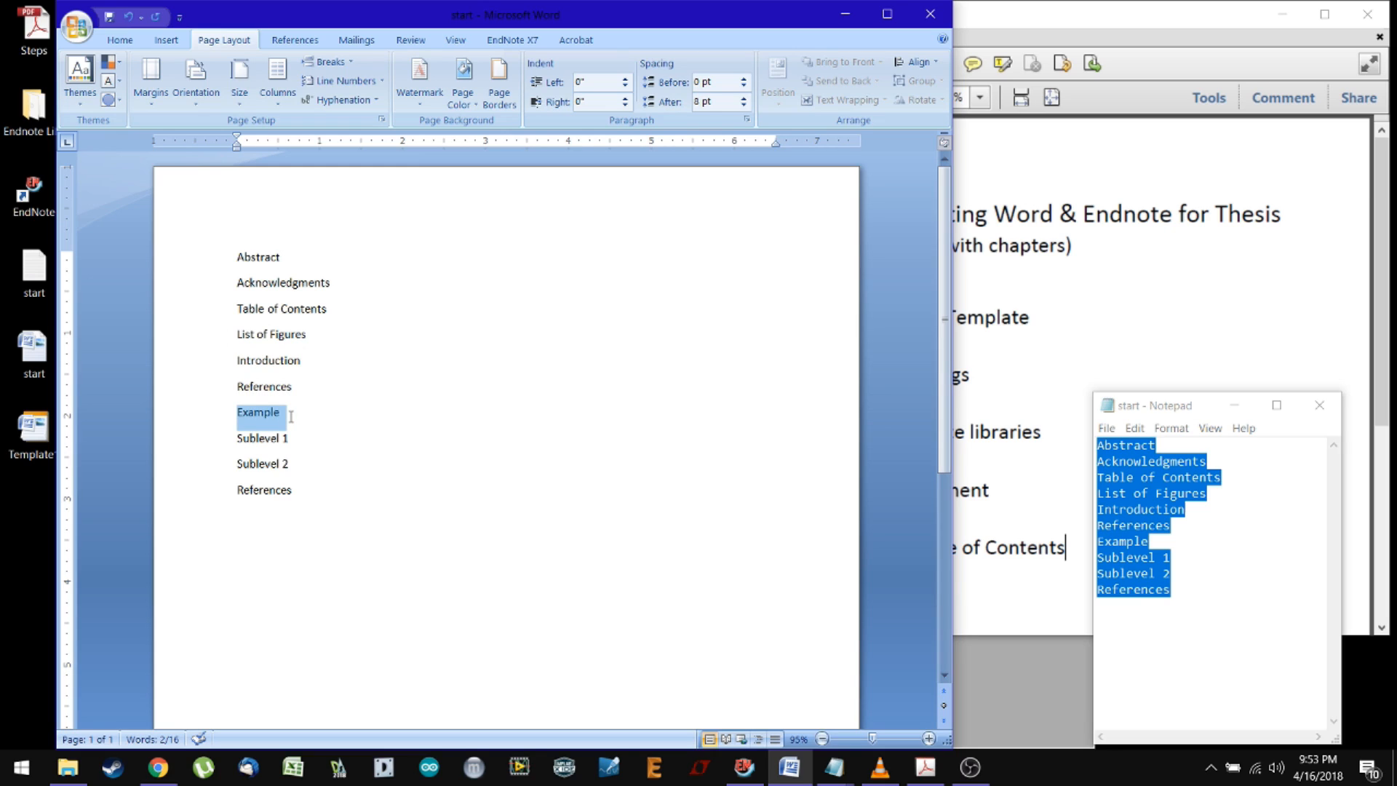
left_click_drag(298, 467, 239, 441)
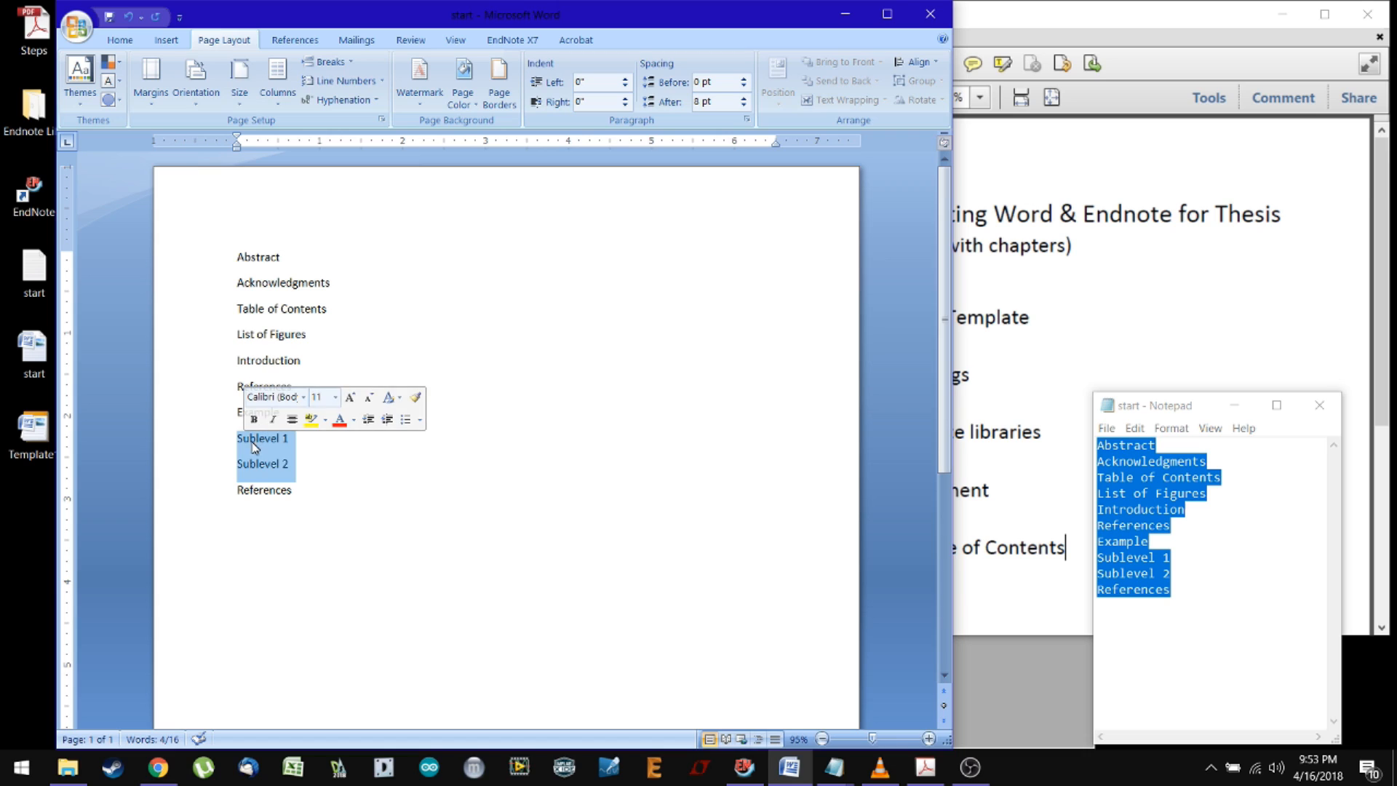
left_click_drag(275, 495, 218, 509)
left_click(425, 539)
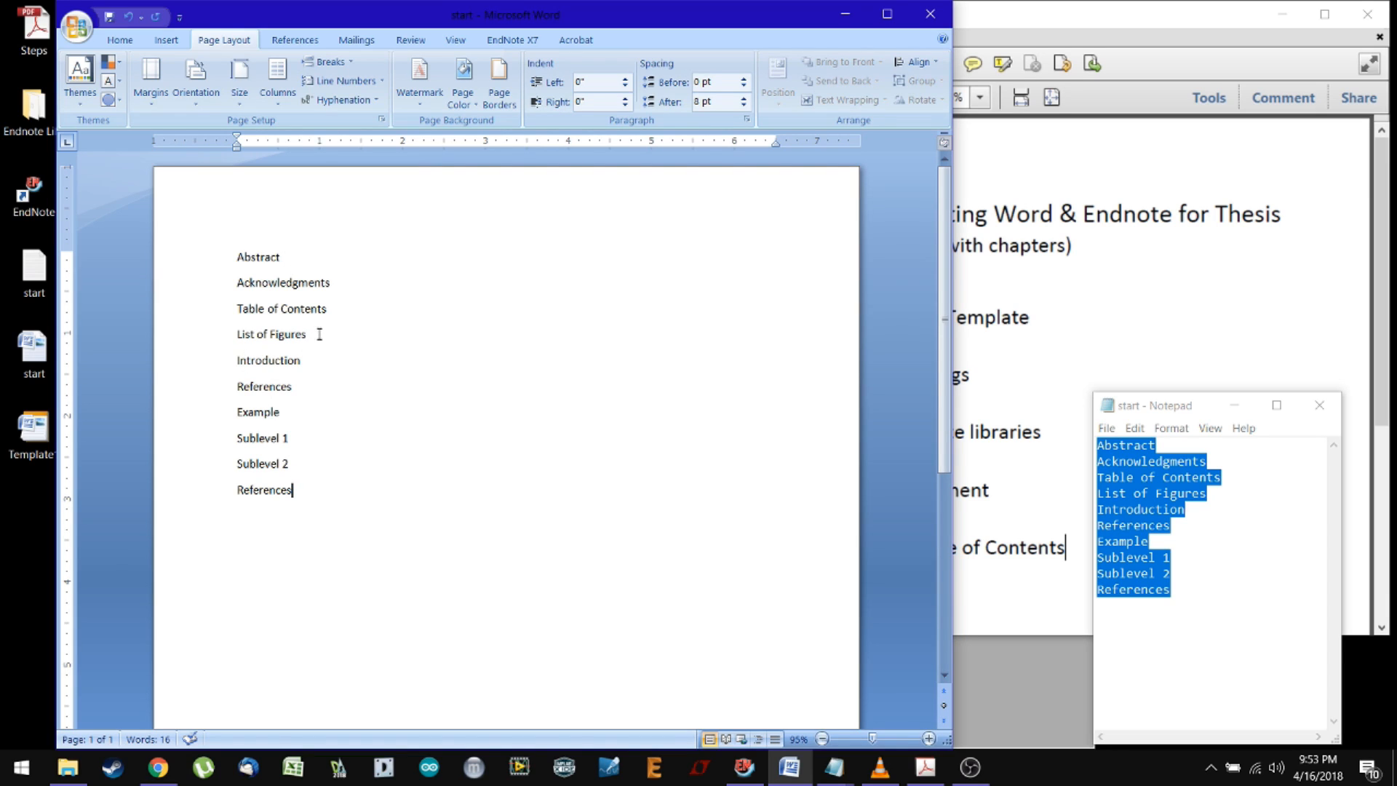
left_click_drag(319, 334, 227, 246)
key("Delete")
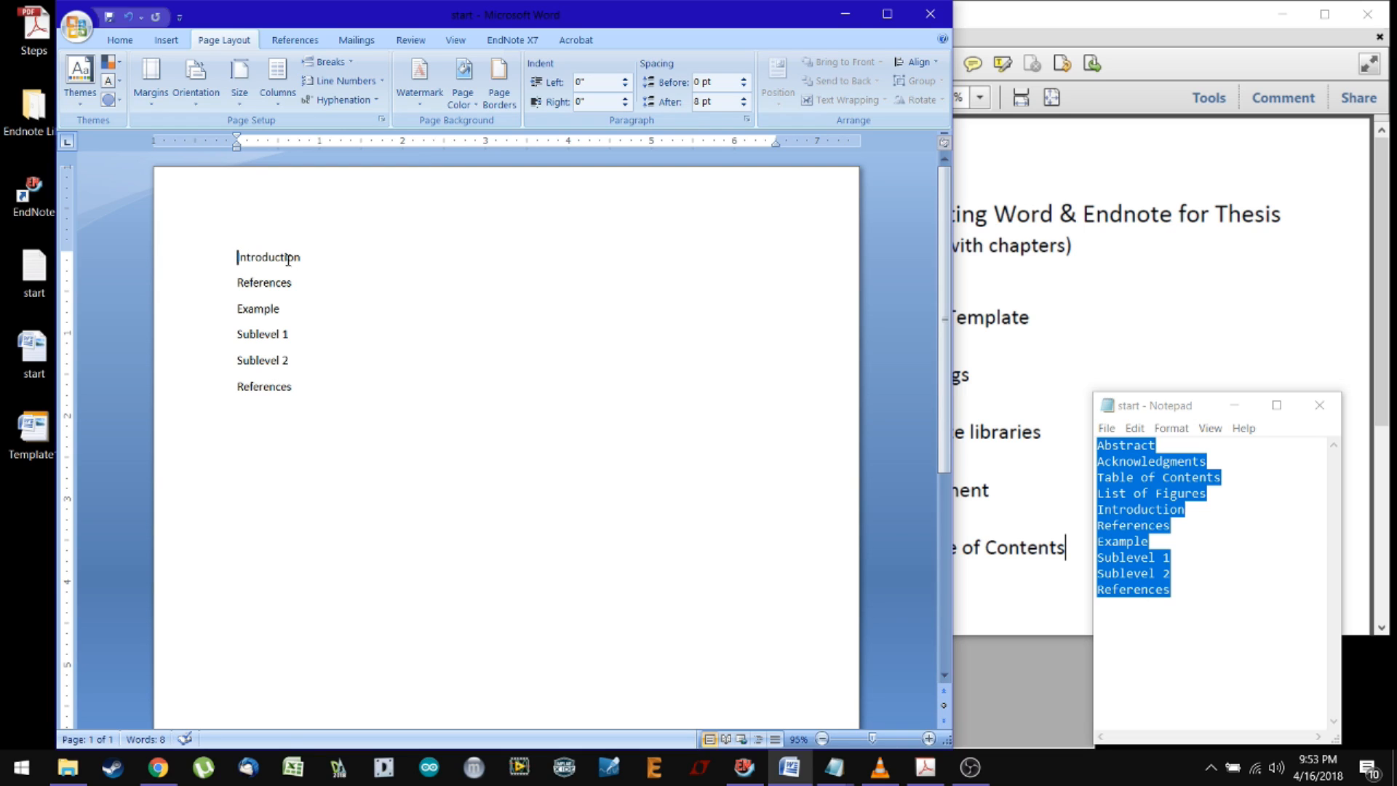
Make Introduction a Heading 1 and set that style to 20 pt, Automatic black
left_click(218, 257)
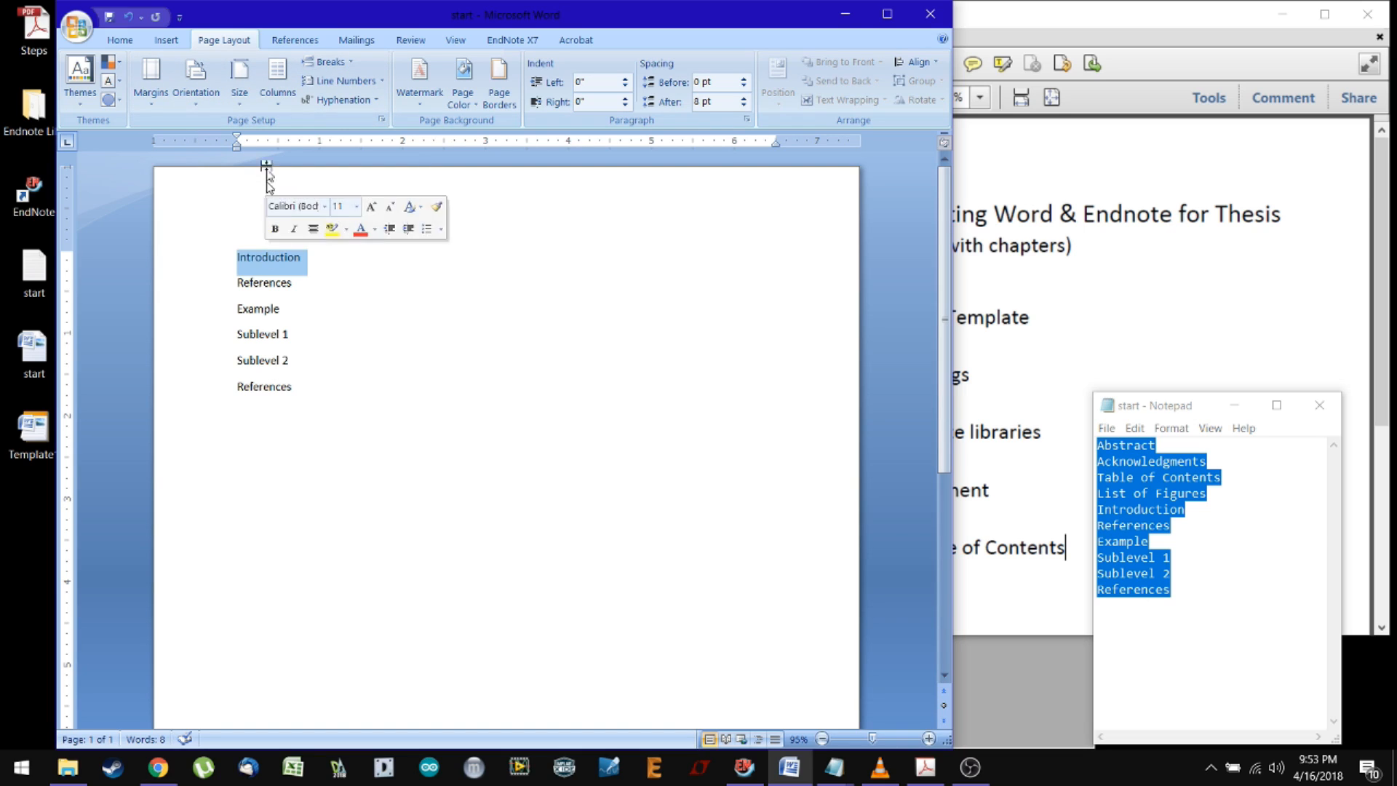
left_click(120, 40)
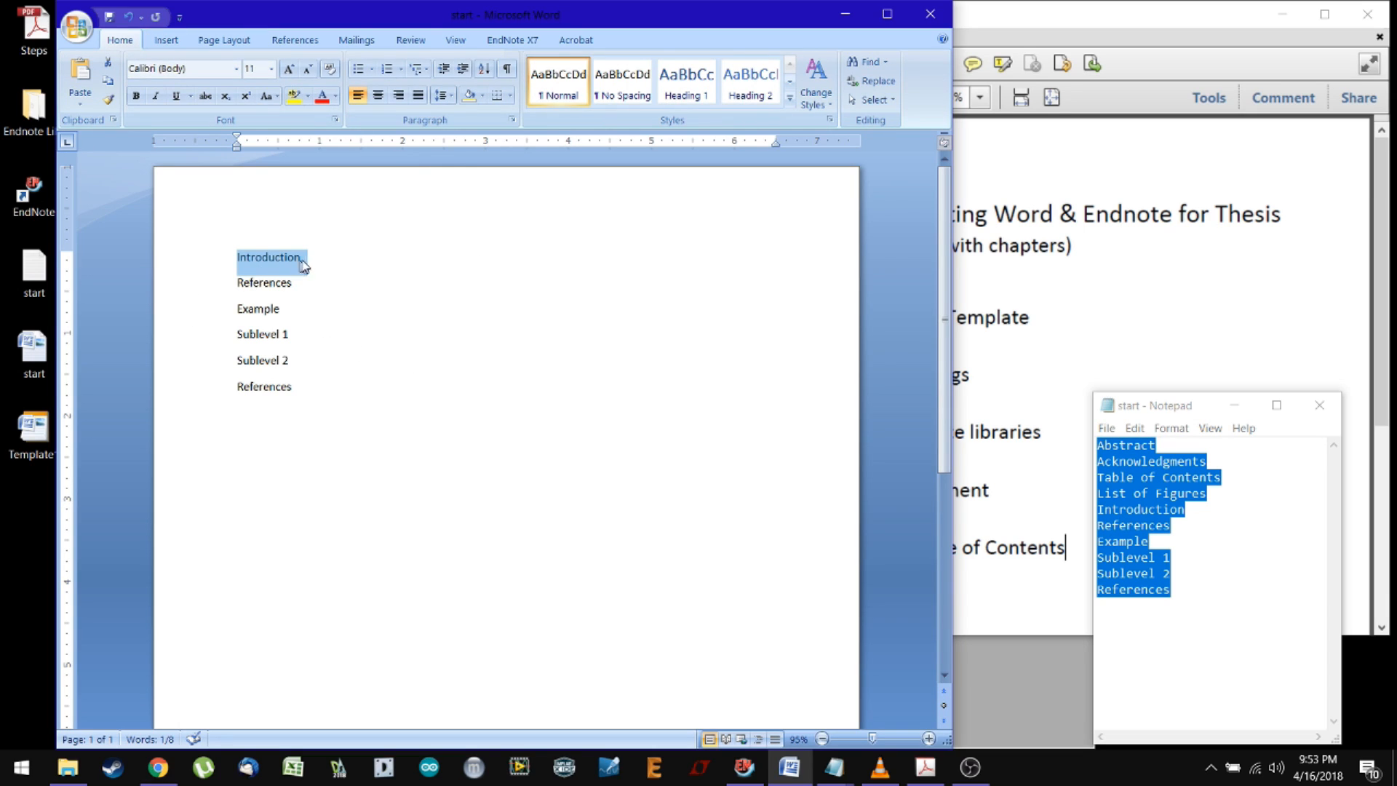
left_click(686, 80)
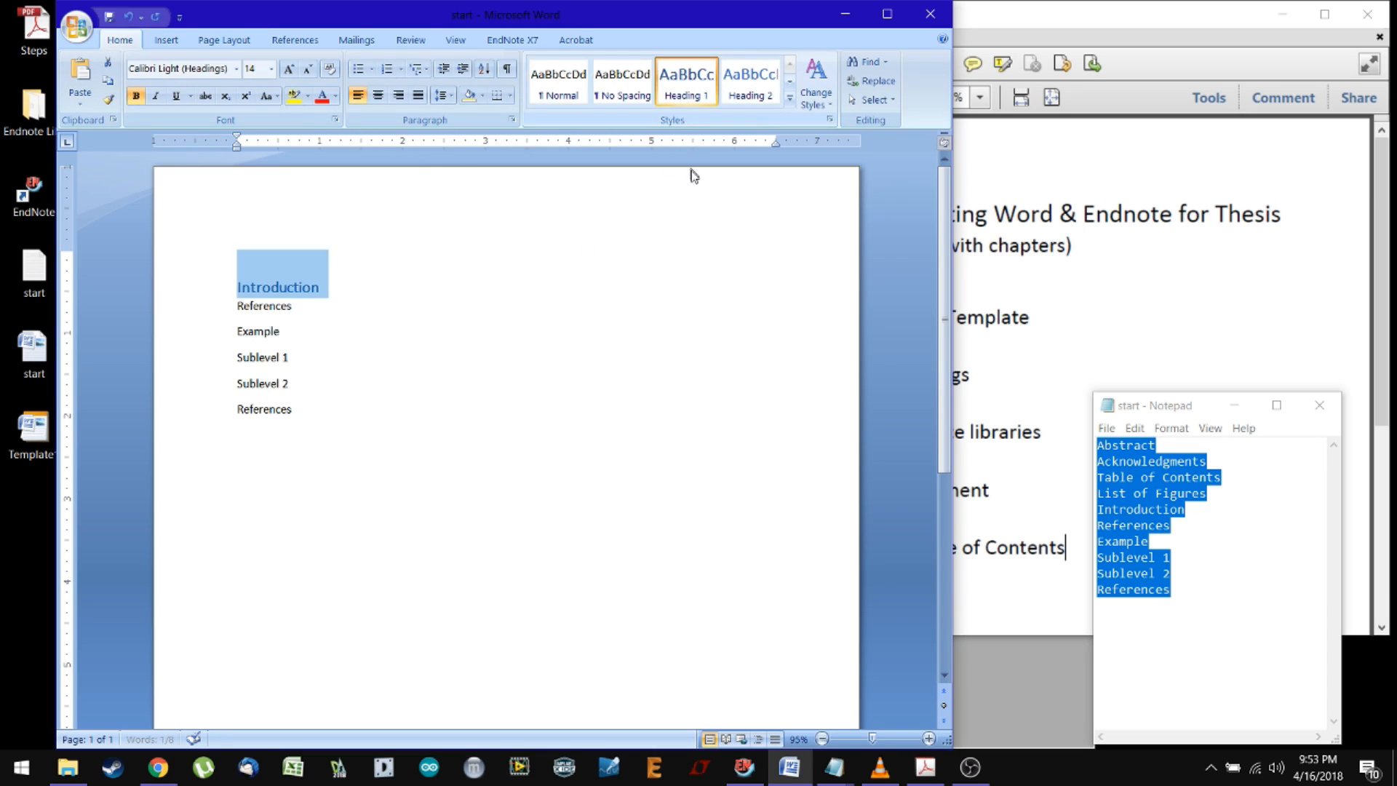
right_click(693, 80)
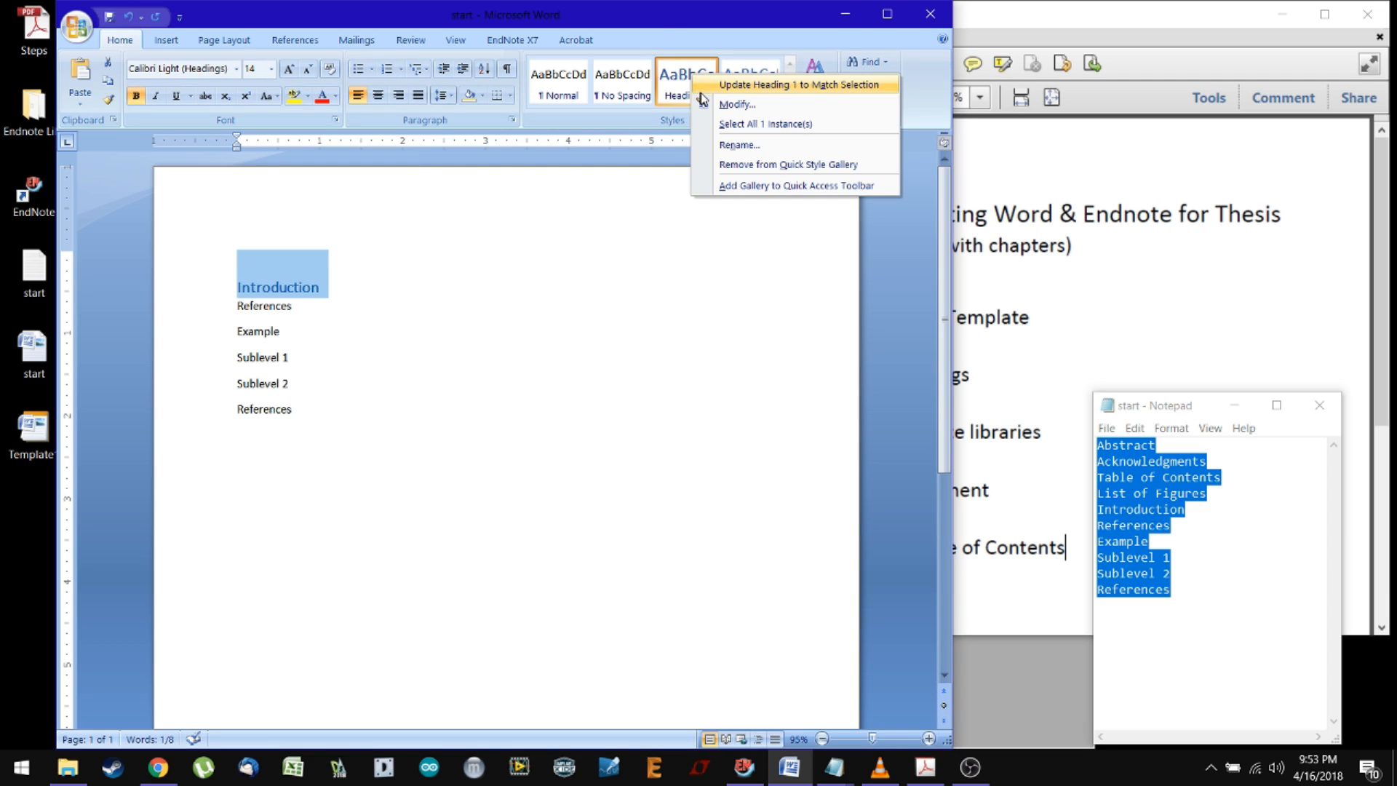
left_click(722, 105)
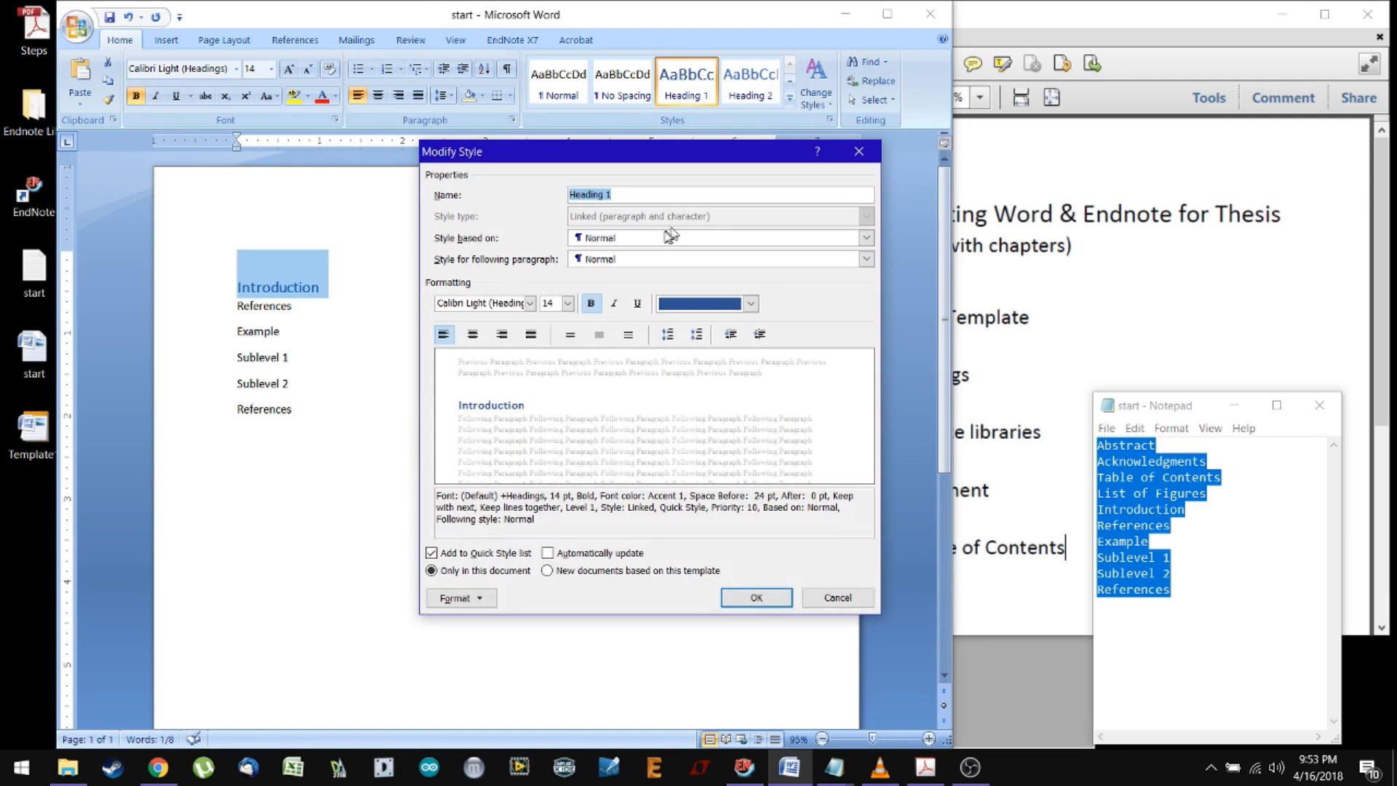
left_click(668, 305)
left_click(709, 325)
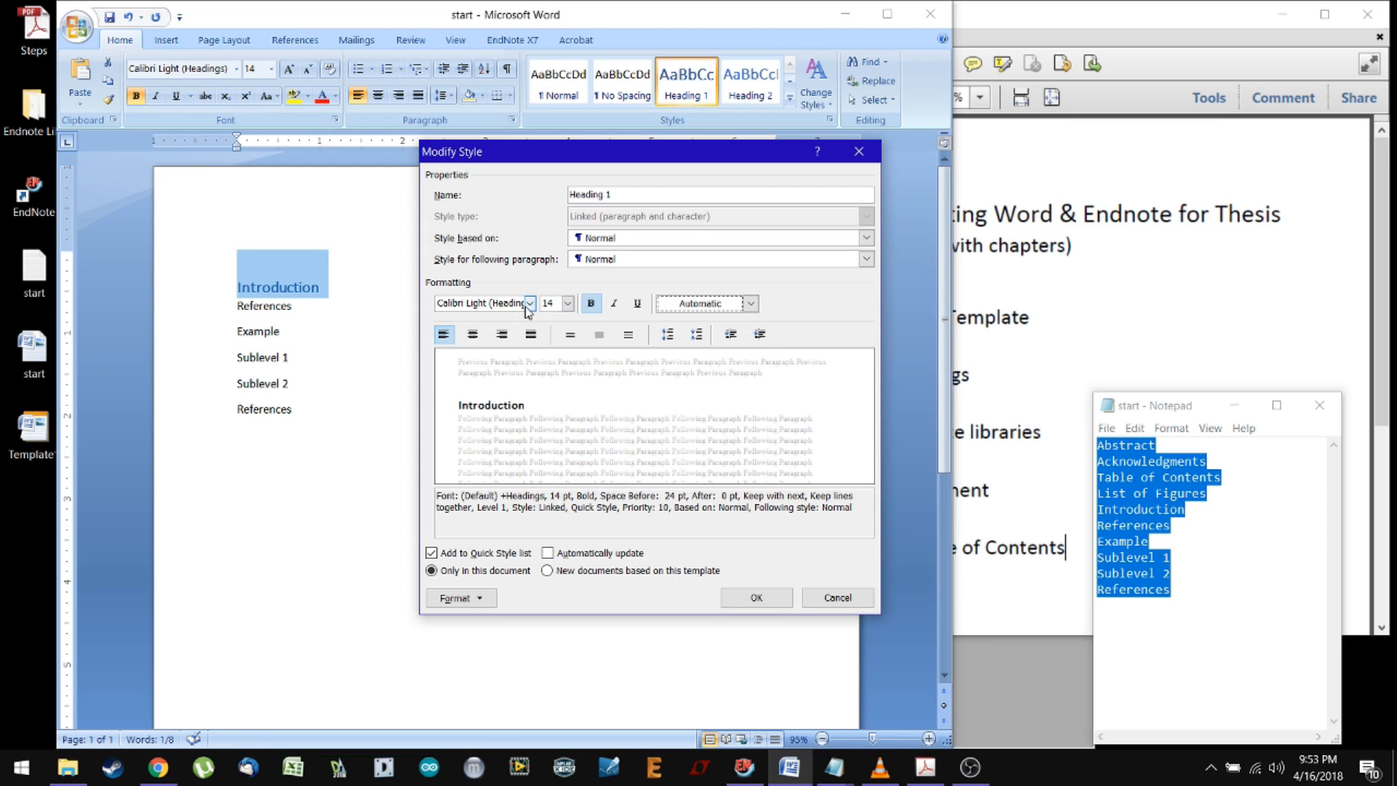
left_click(568, 303)
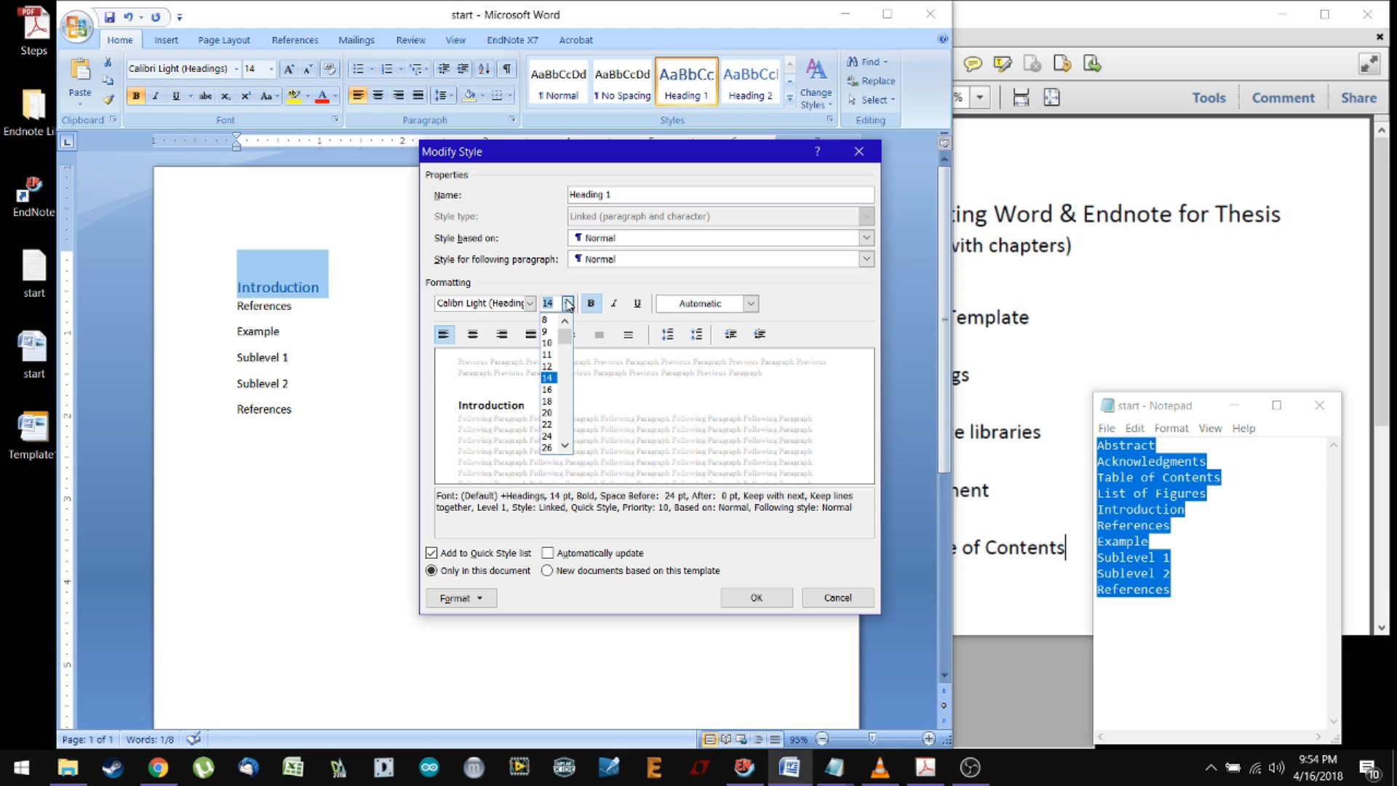
left_click(555, 413)
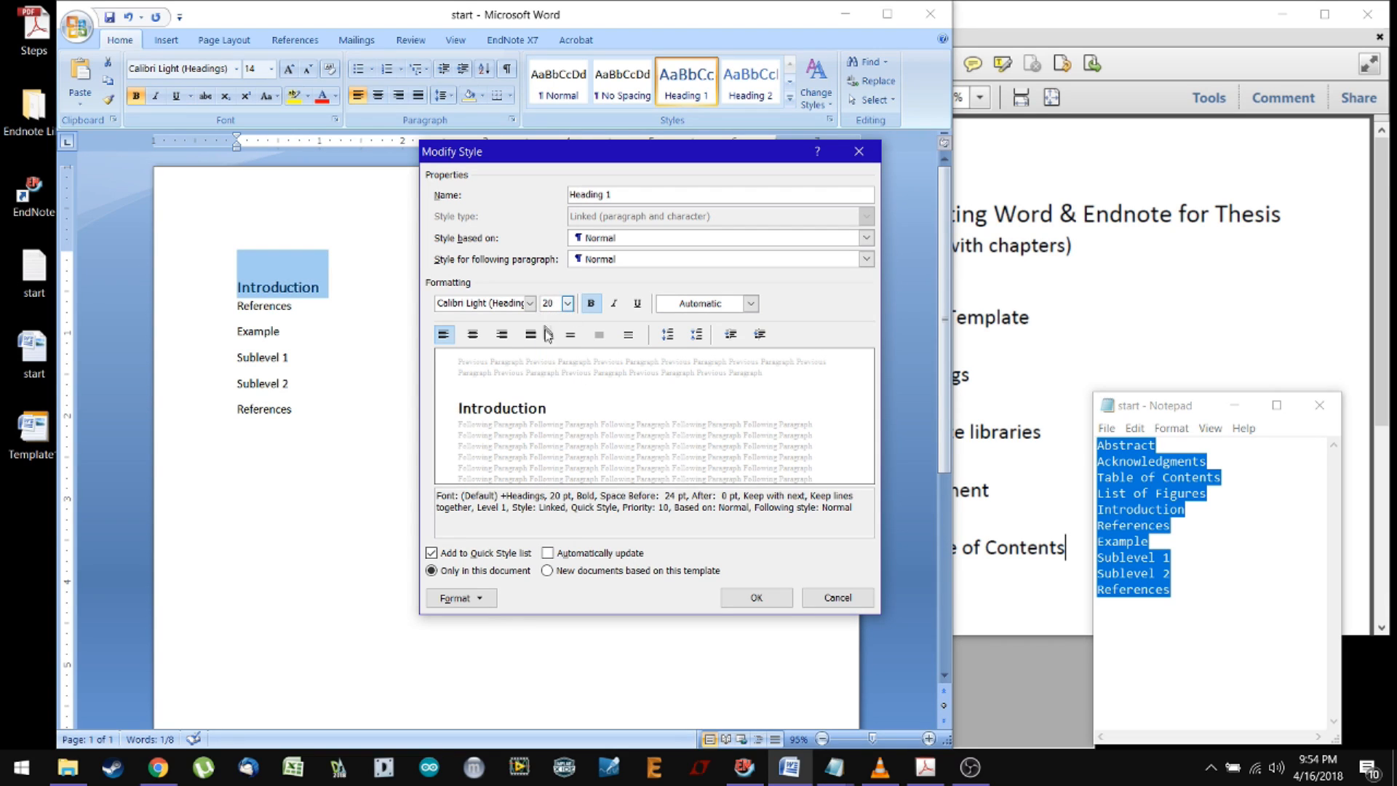
Give Heading 1 0 pt space before and 56 pt after, and save the style
left_click(477, 598)
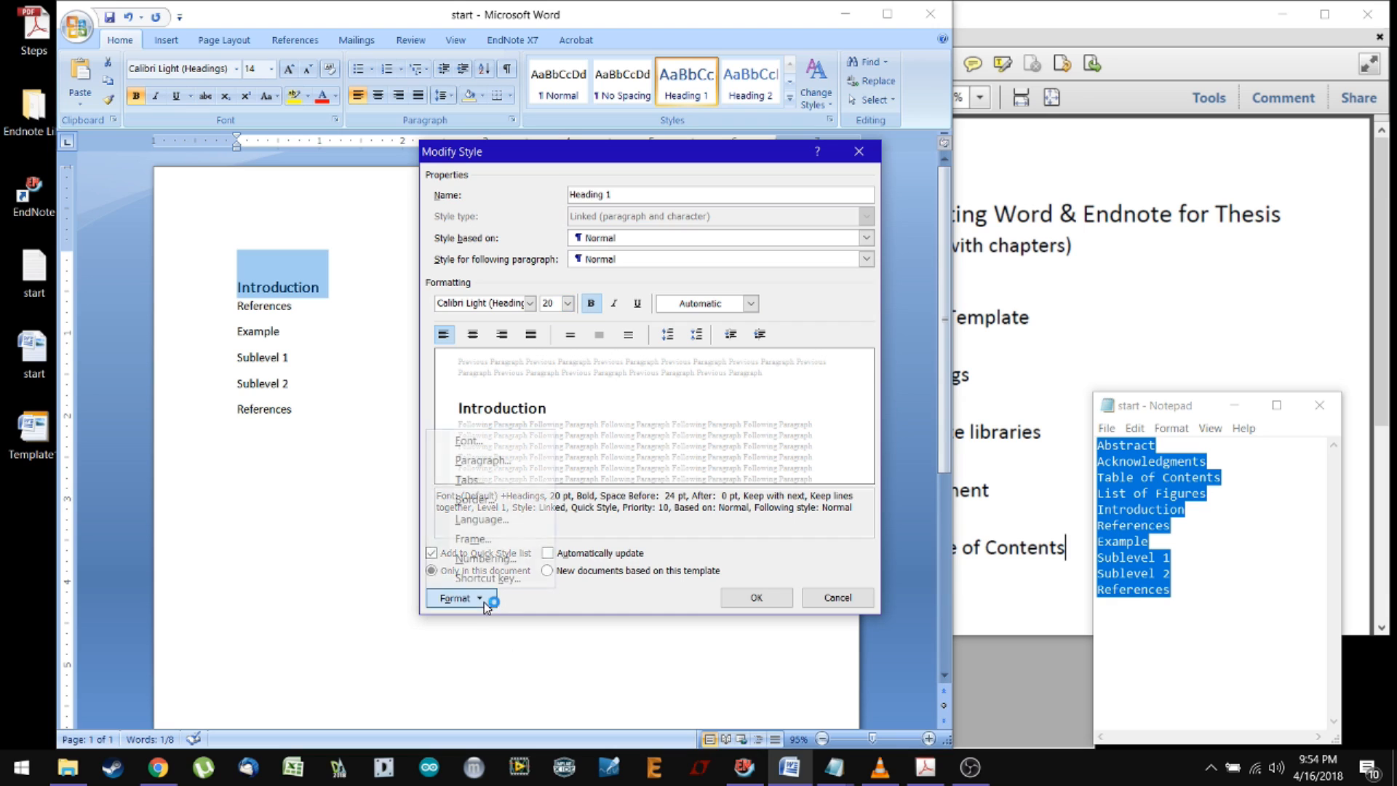
left_click(483, 459)
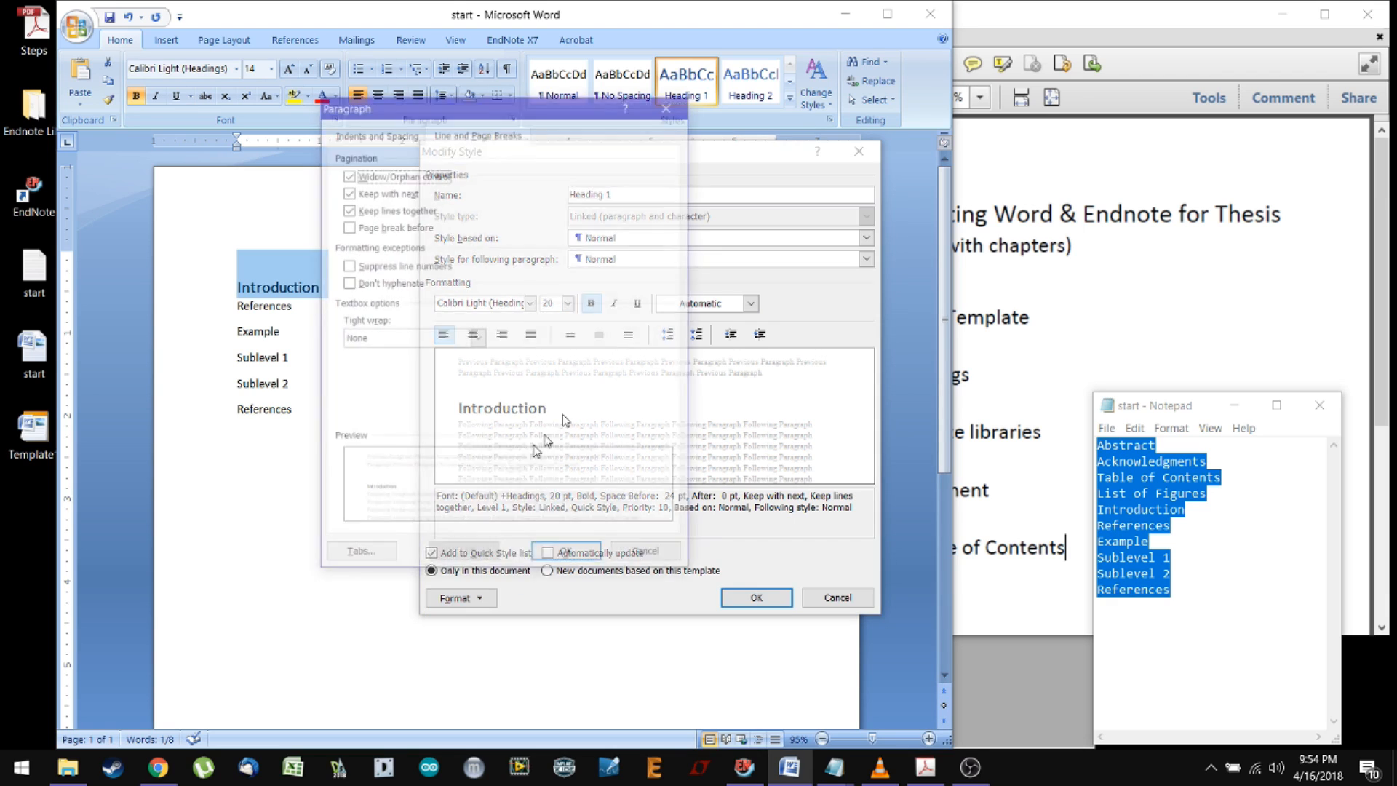
left_click(371, 131)
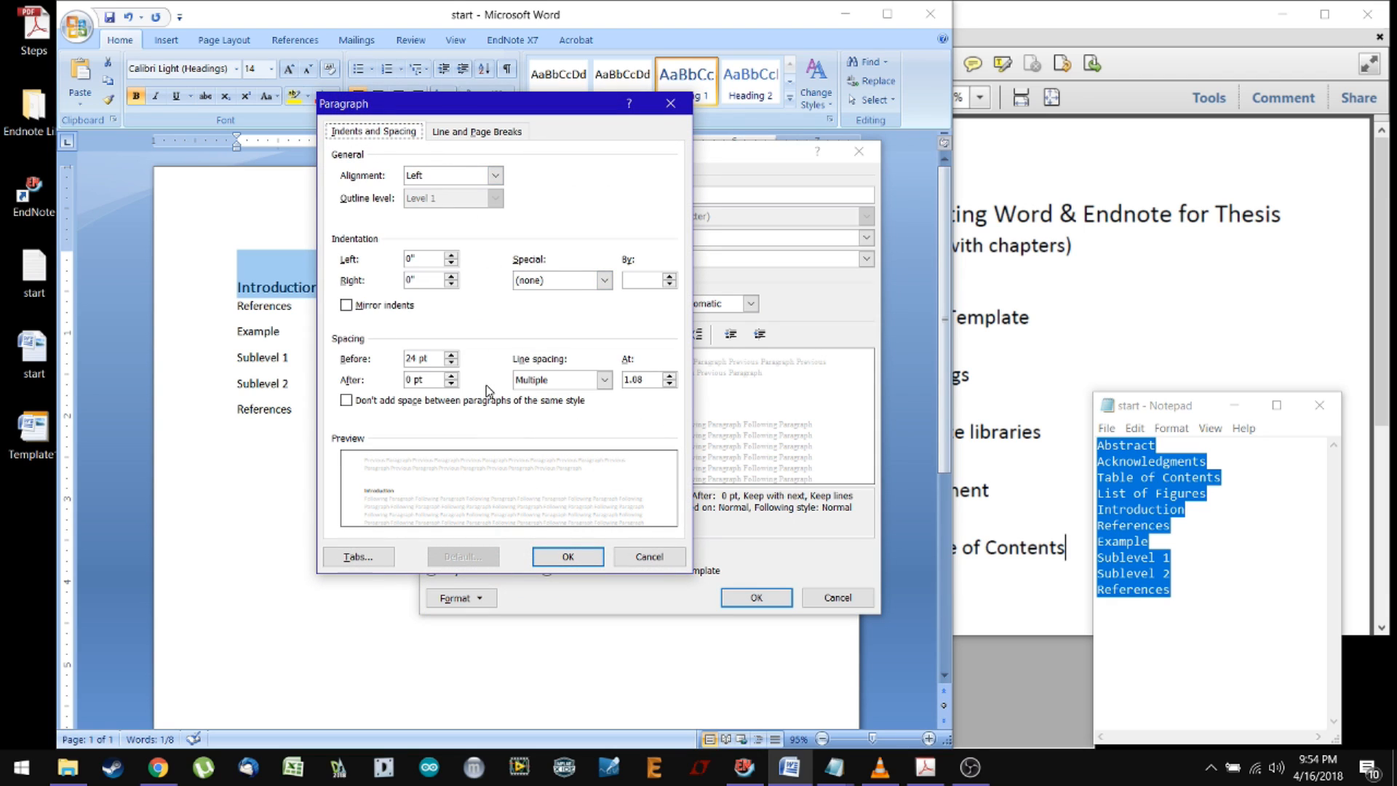
left_click_drag(432, 358, 402, 357)
type("0")
key("Tab")
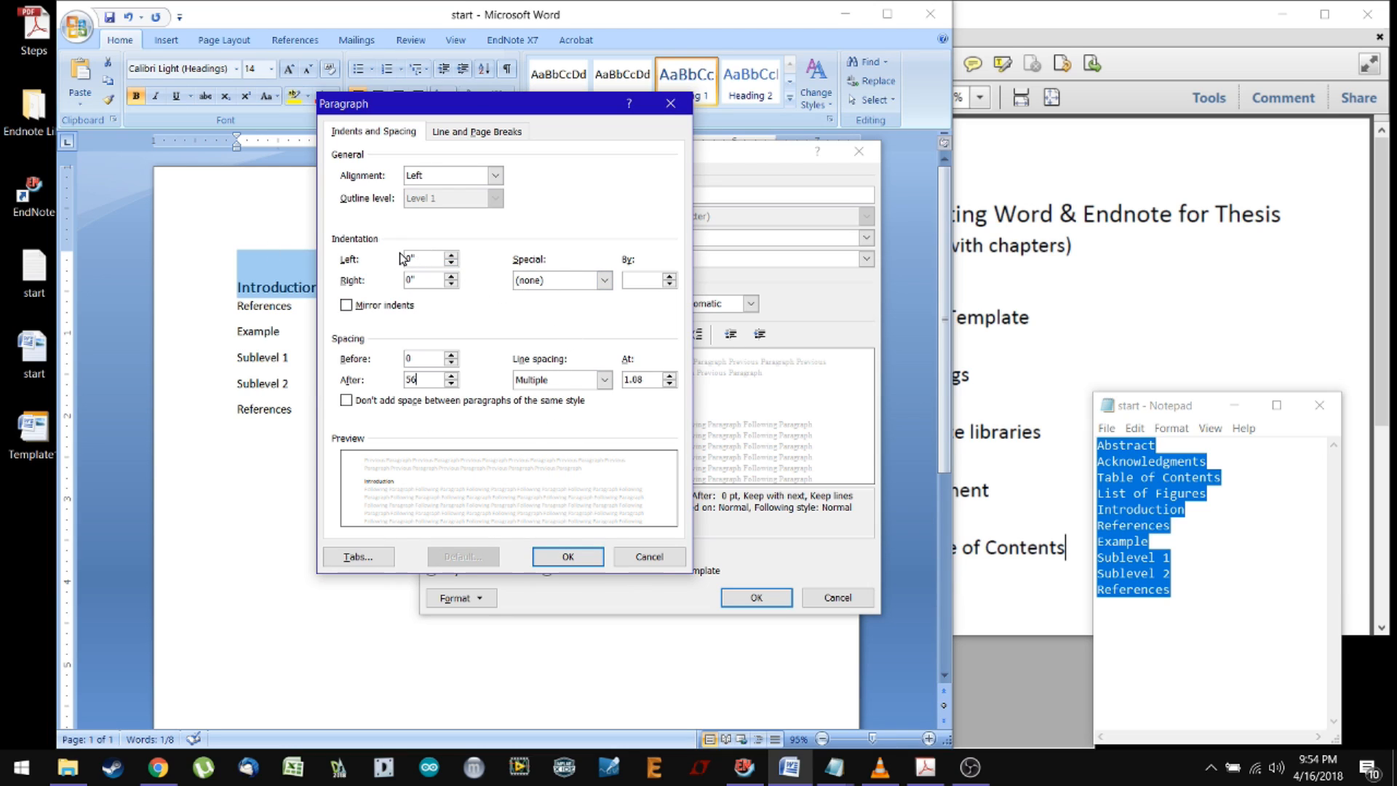
left_click(582, 564)
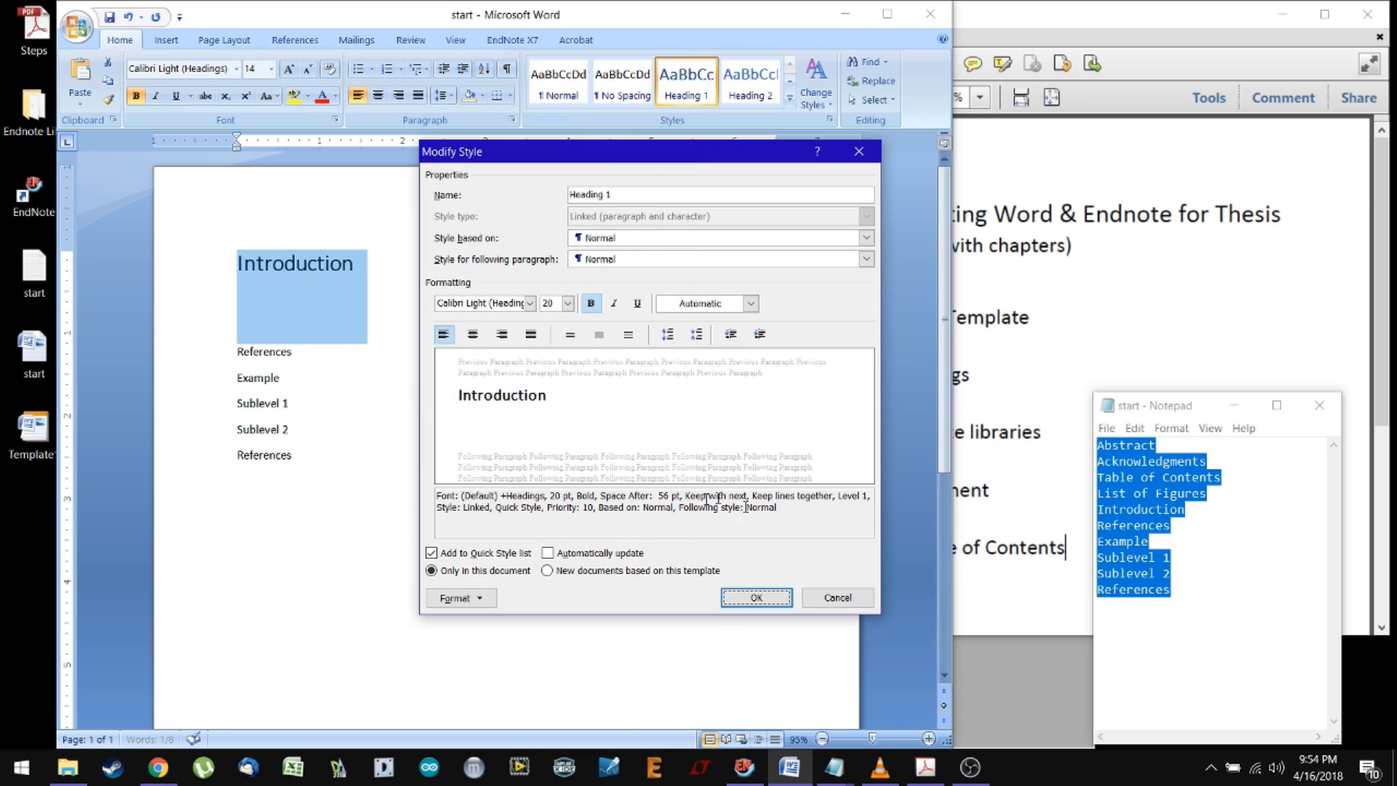
left_click(733, 604)
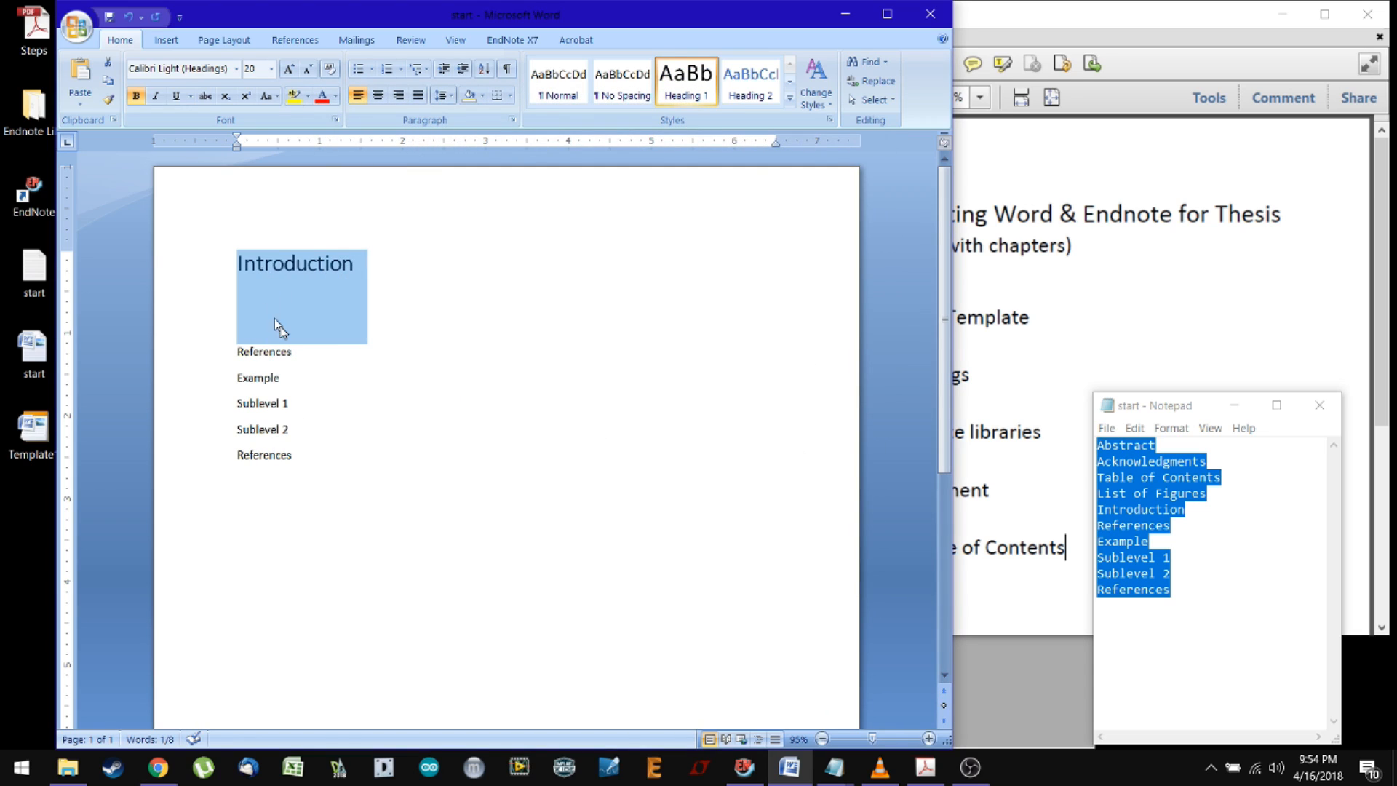
Make References a Heading 2 and set that style to 14 pt, Automatic black
triple_click(279, 346)
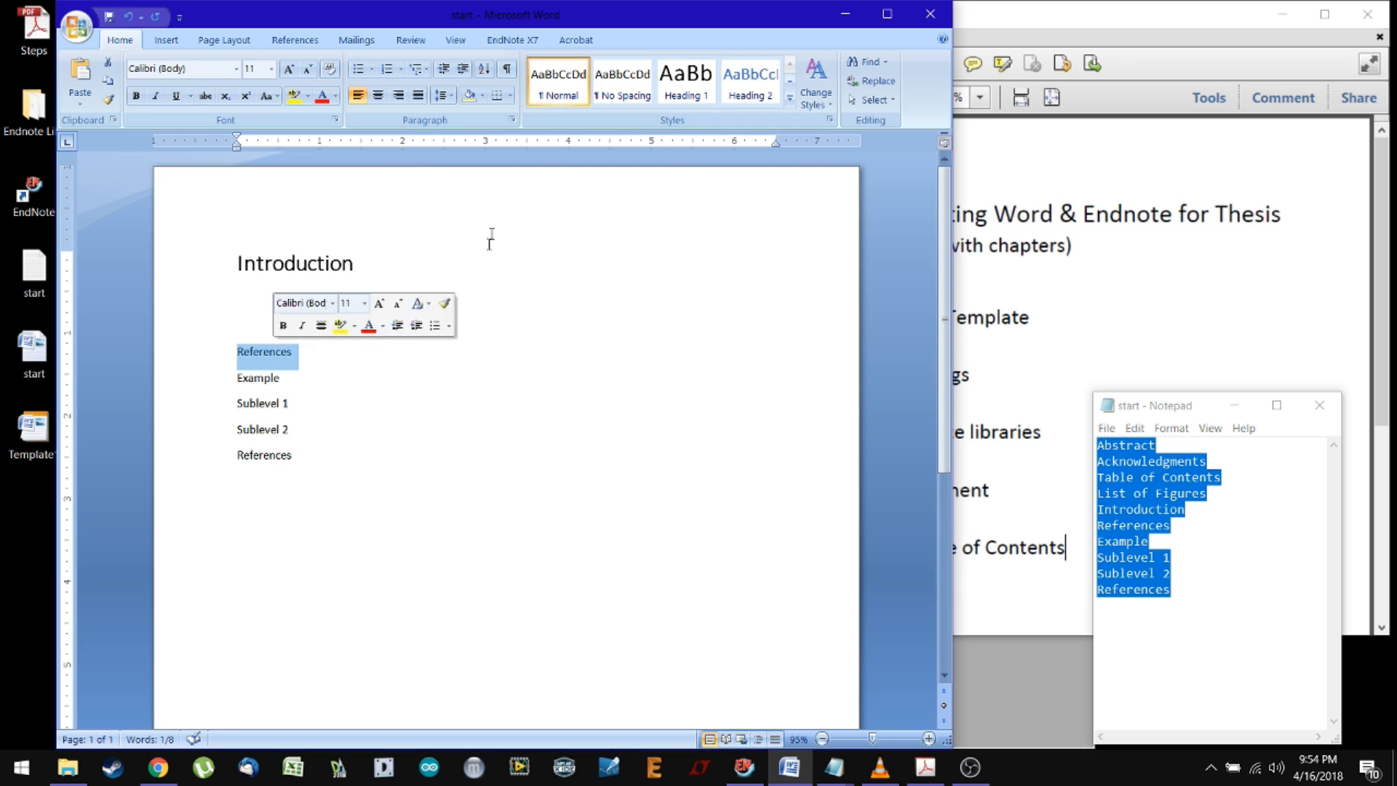
left_click(735, 96)
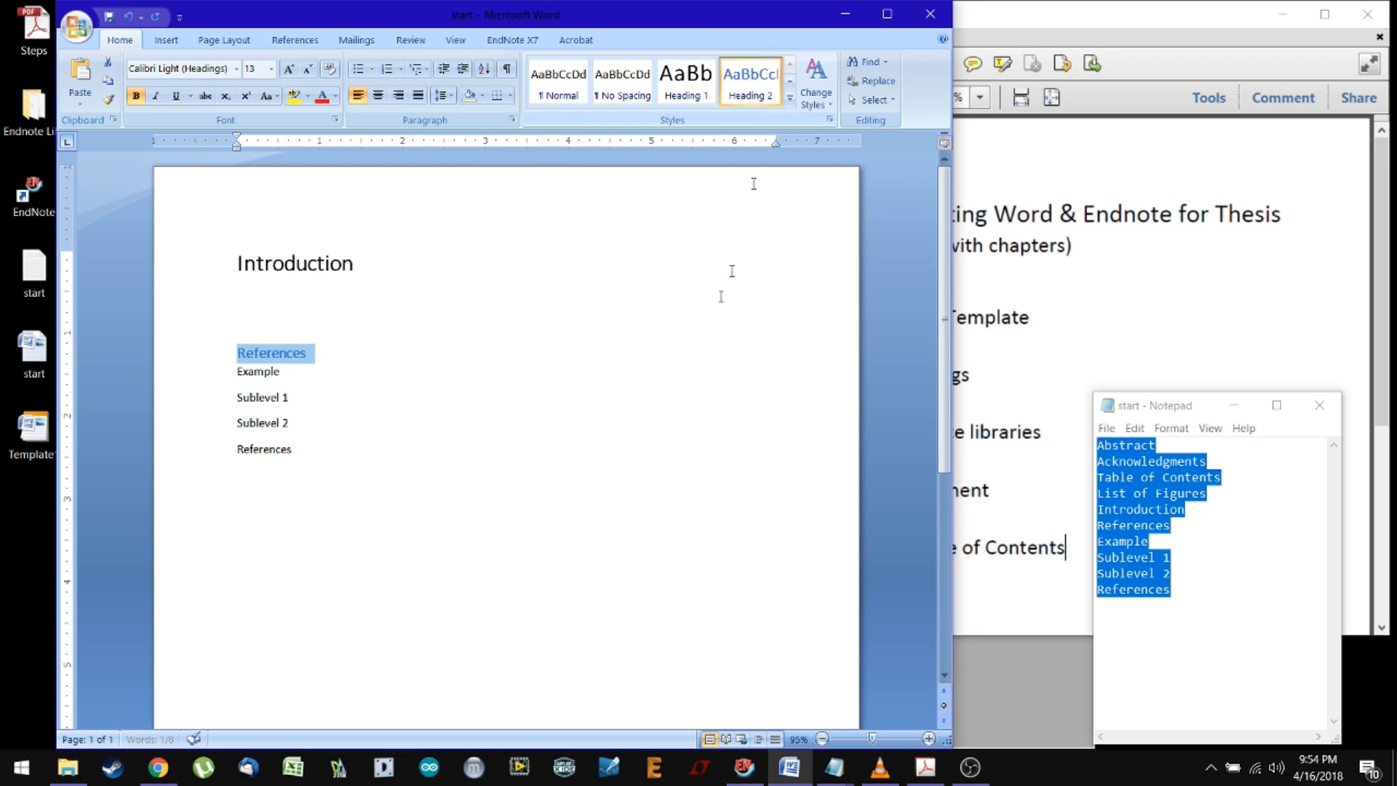
right_click(765, 101)
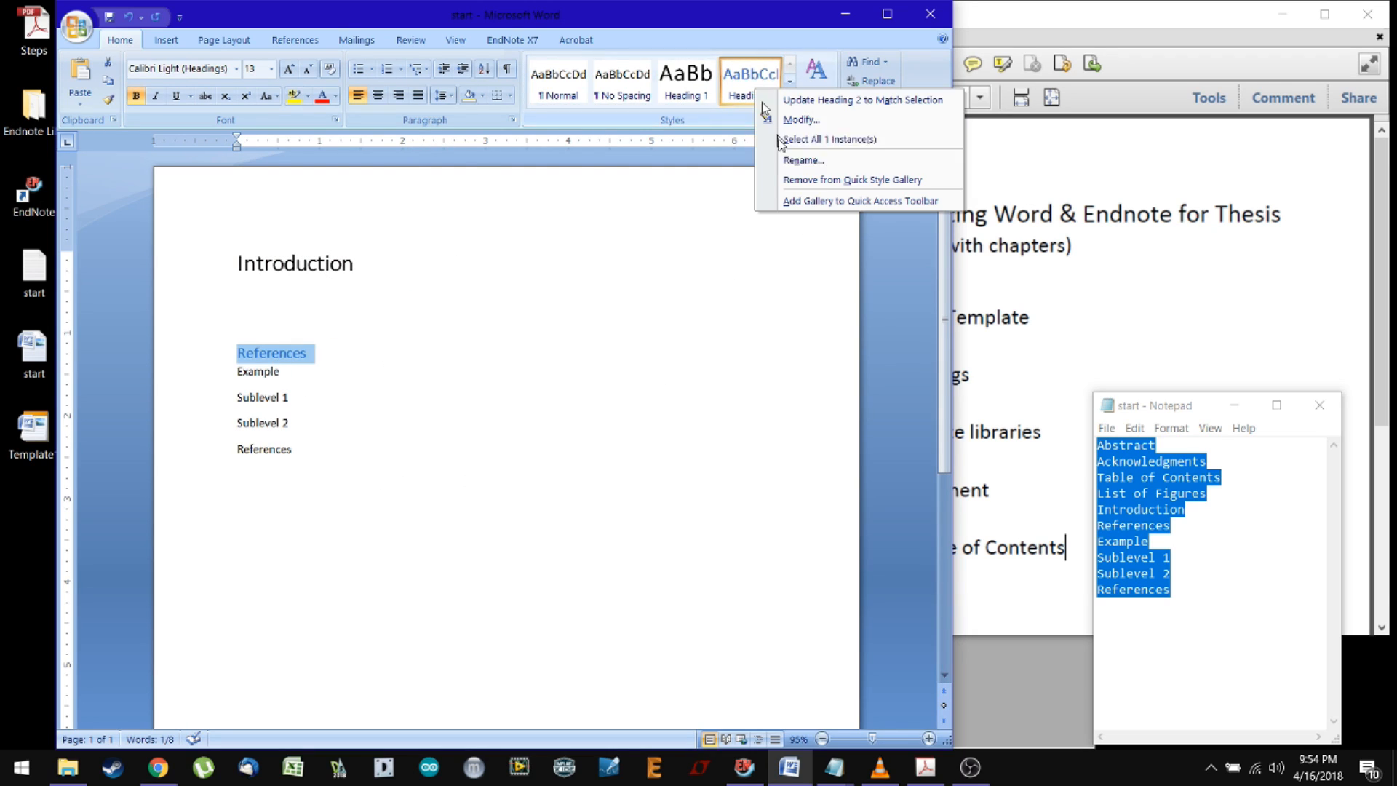
left_click(771, 116)
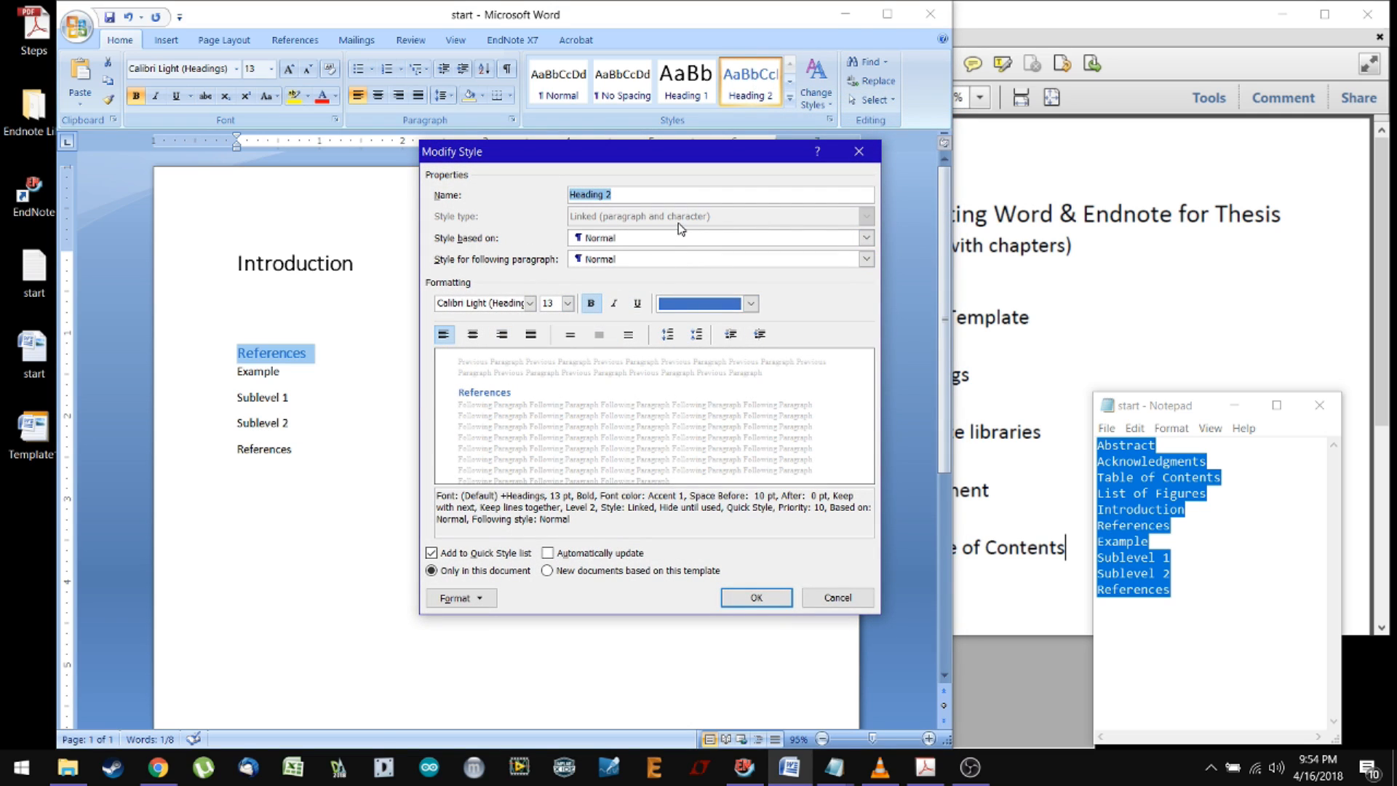
left_click(568, 303)
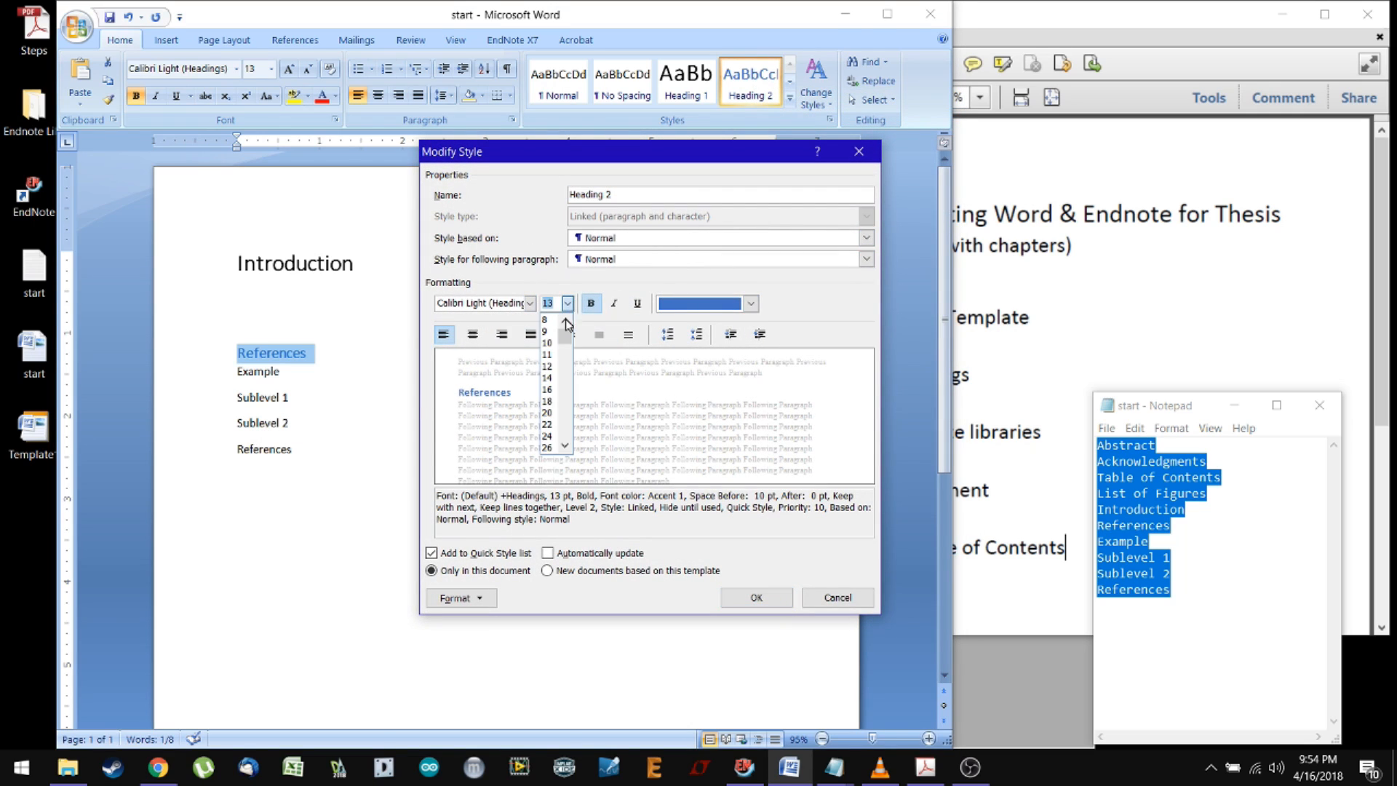
left_click(549, 373)
left_click(750, 303)
left_click(700, 321)
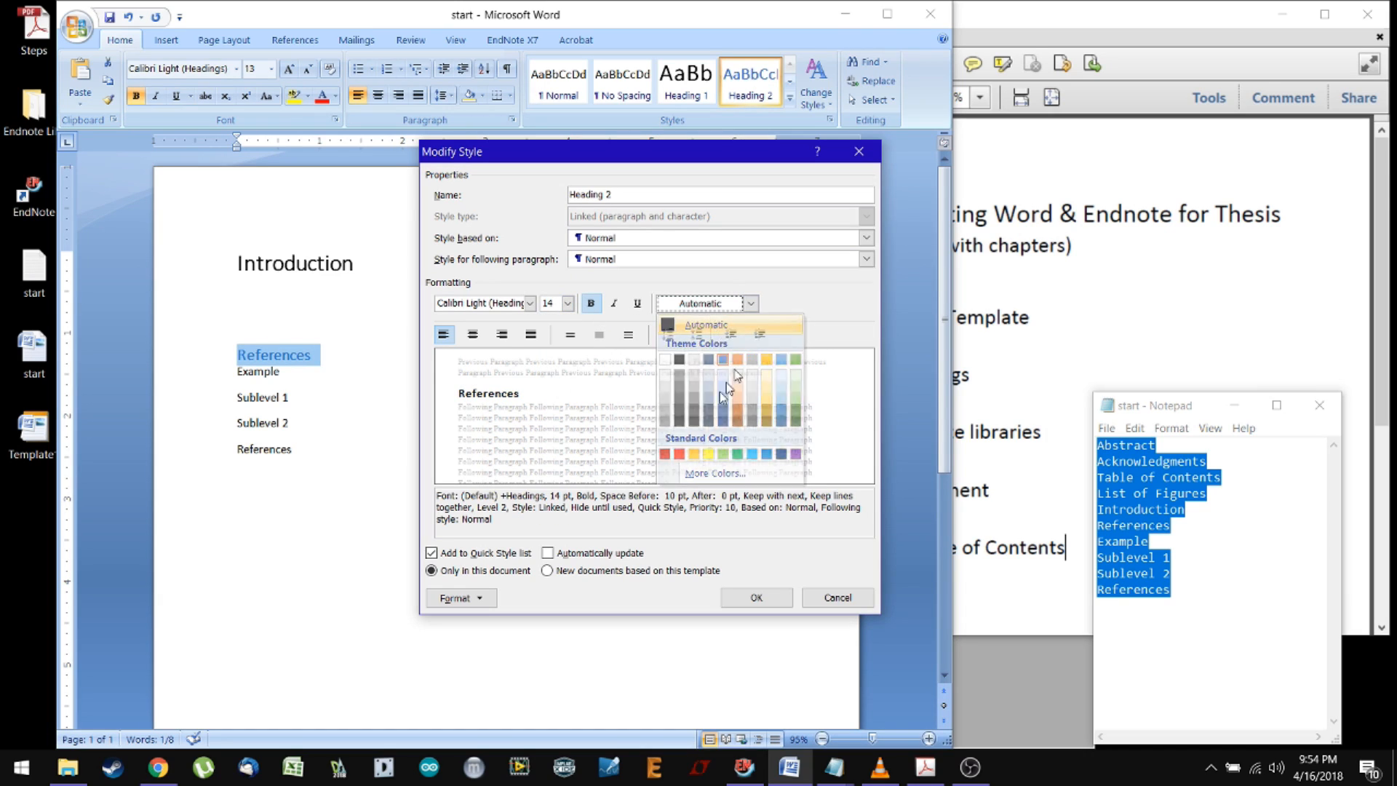
left_click(754, 597)
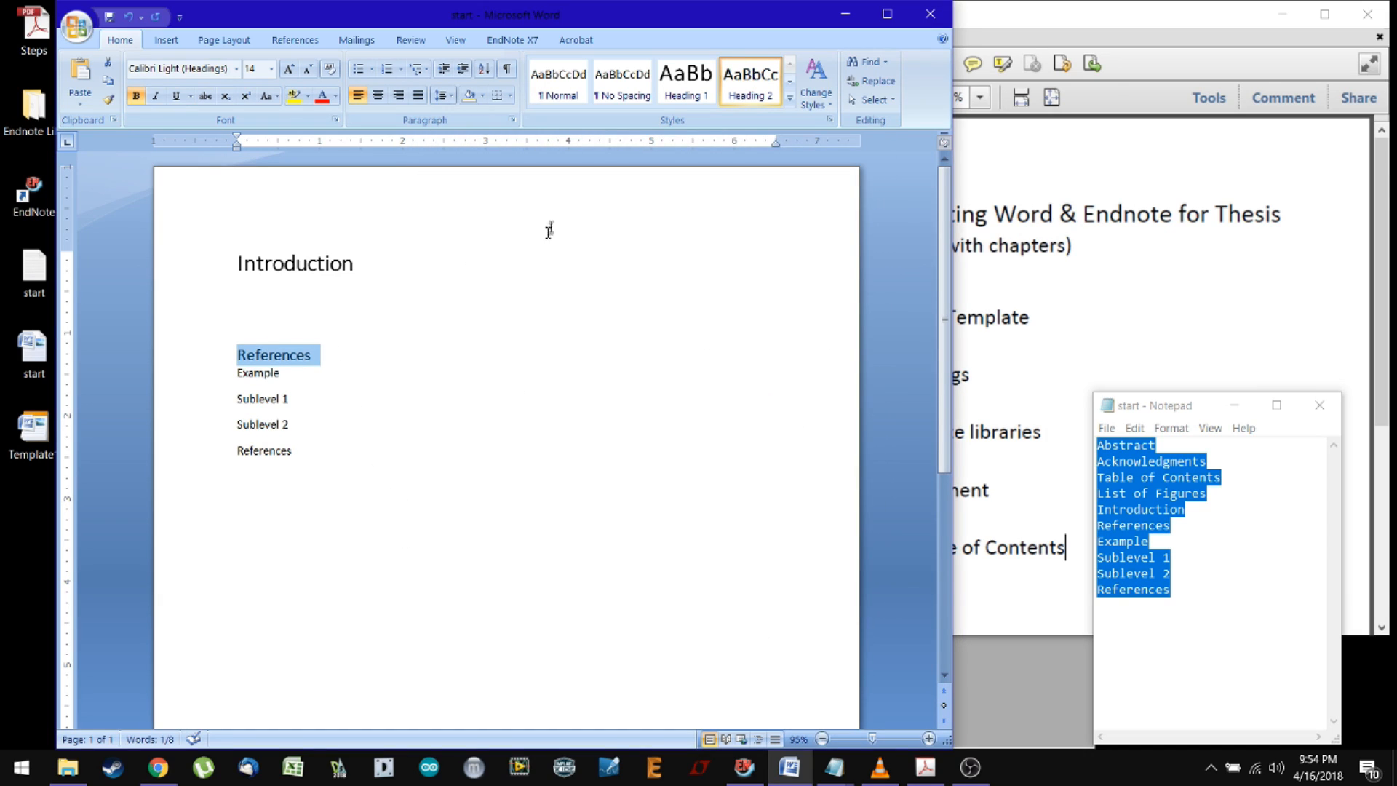
Set Heading 2 paragraph spacing to 0 pt before and 16 pt after
right_click(723, 97)
left_click(767, 113)
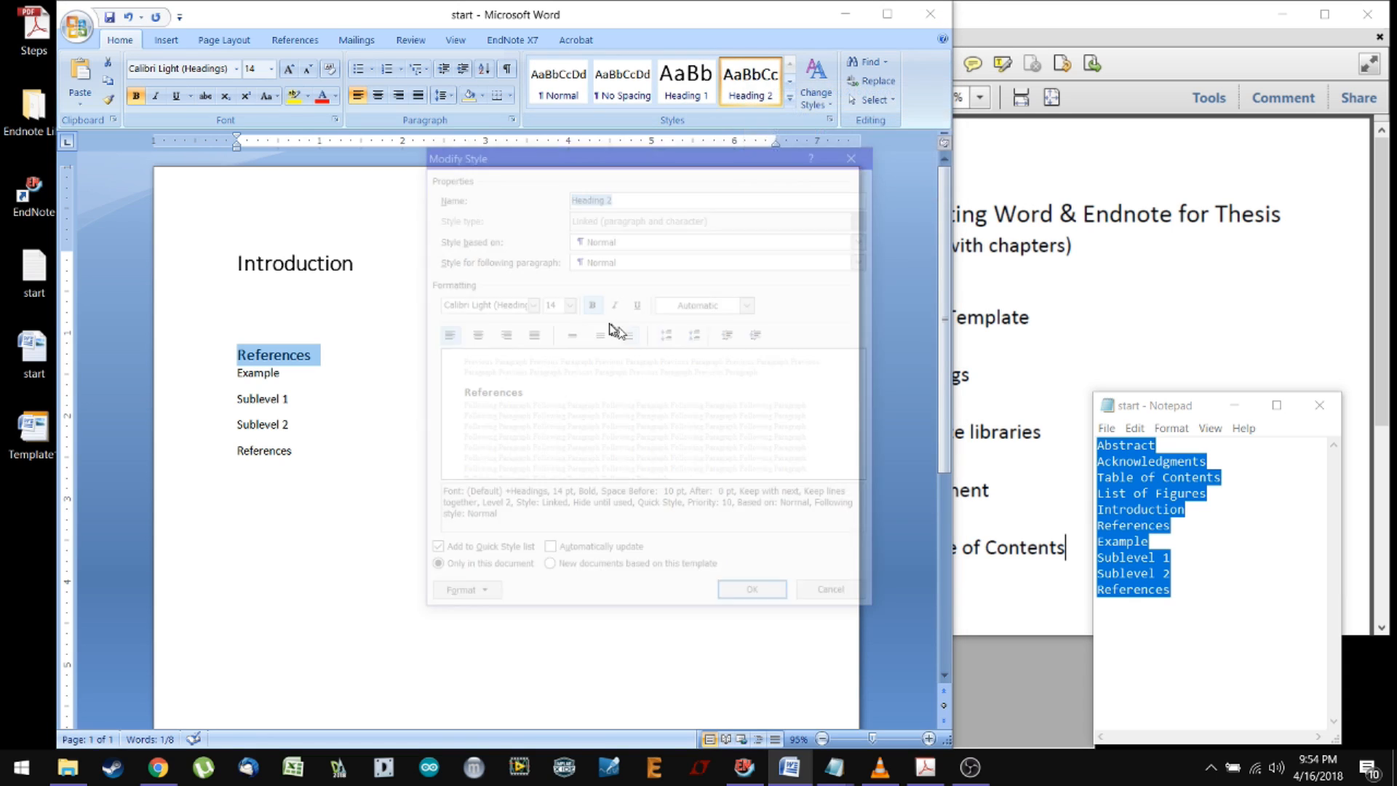
left_click(461, 597)
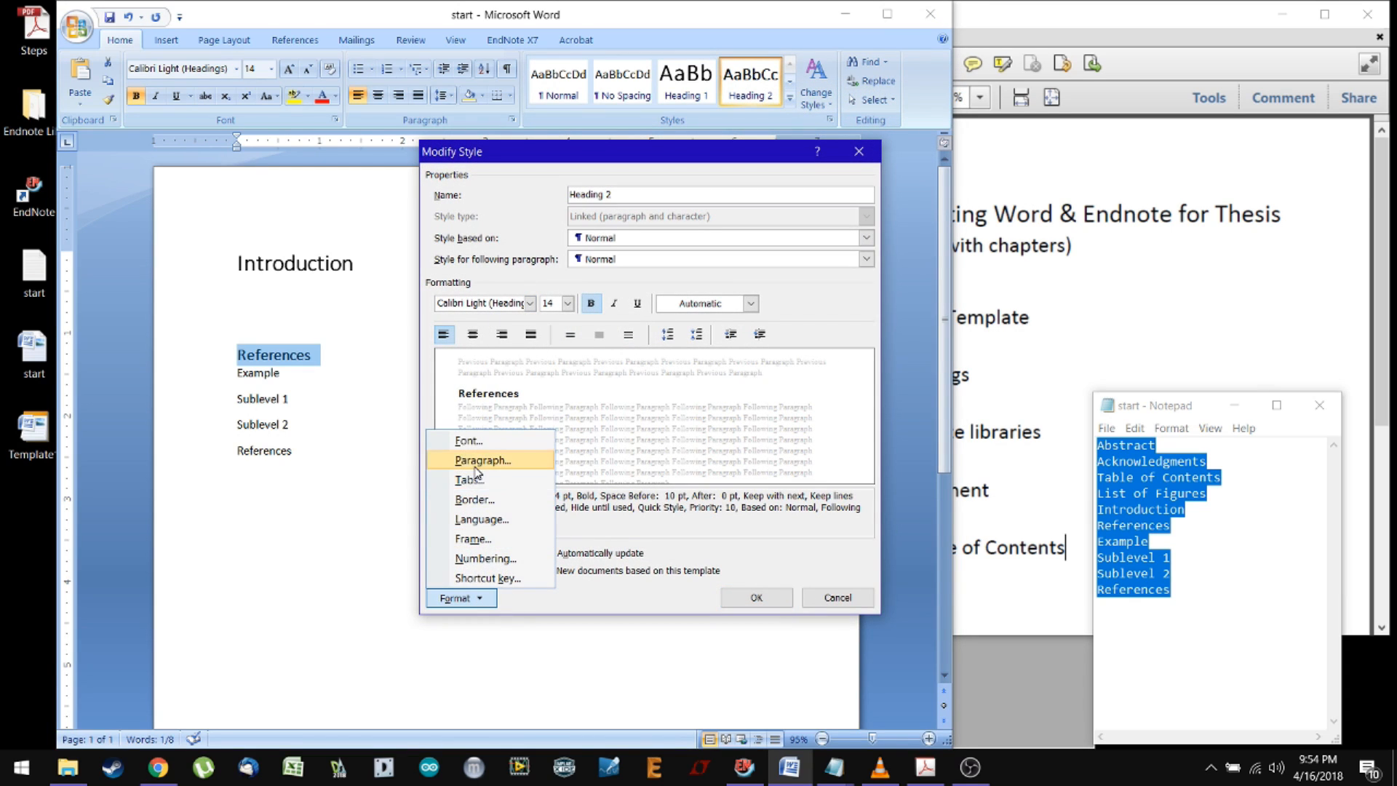
left_click(467, 458)
left_click_drag(429, 358, 405, 358)
type("0")
key("Tab")
left_click(567, 556)
Save the Heading 2 changes and make Example a Heading 1
left_click(765, 604)
left_click_drag(303, 404, 238, 396)
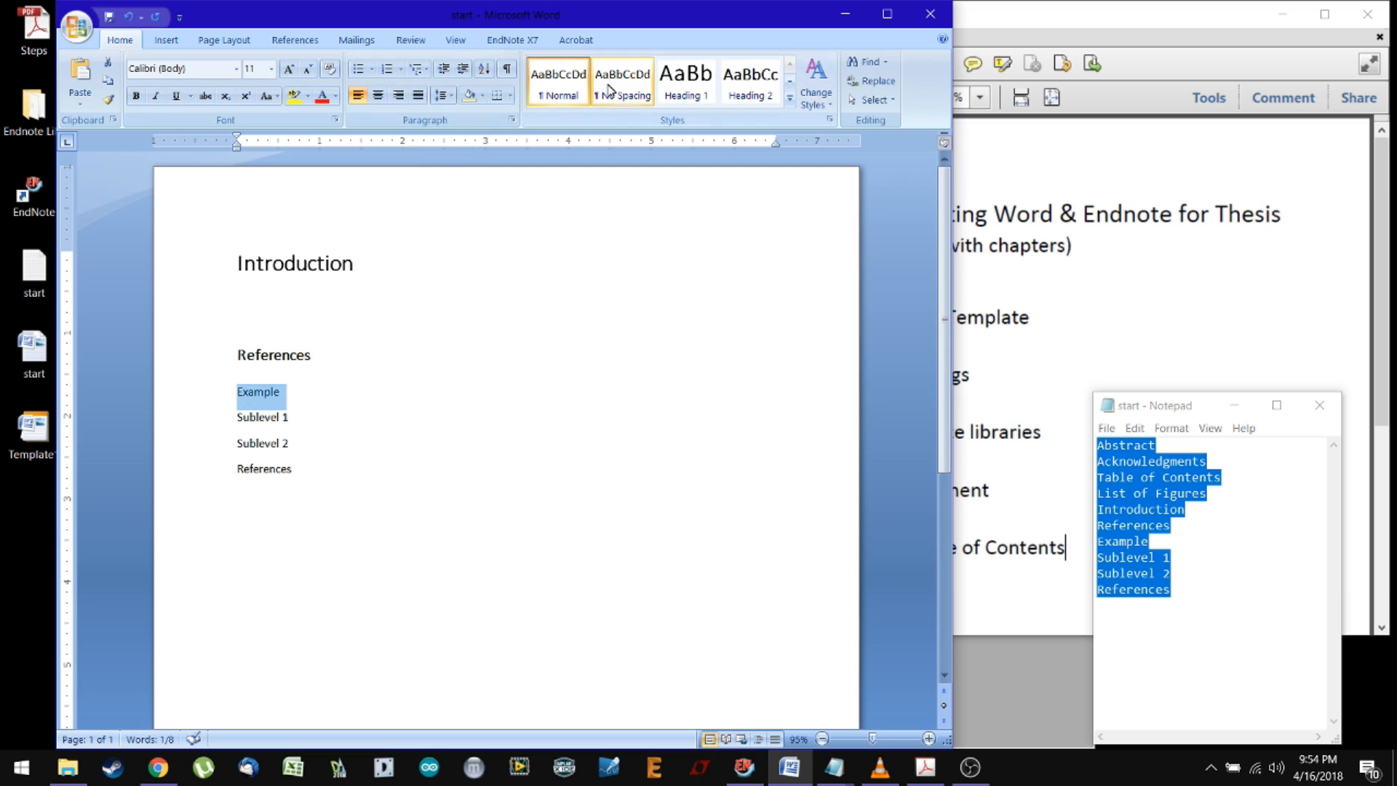
left_click(685, 80)
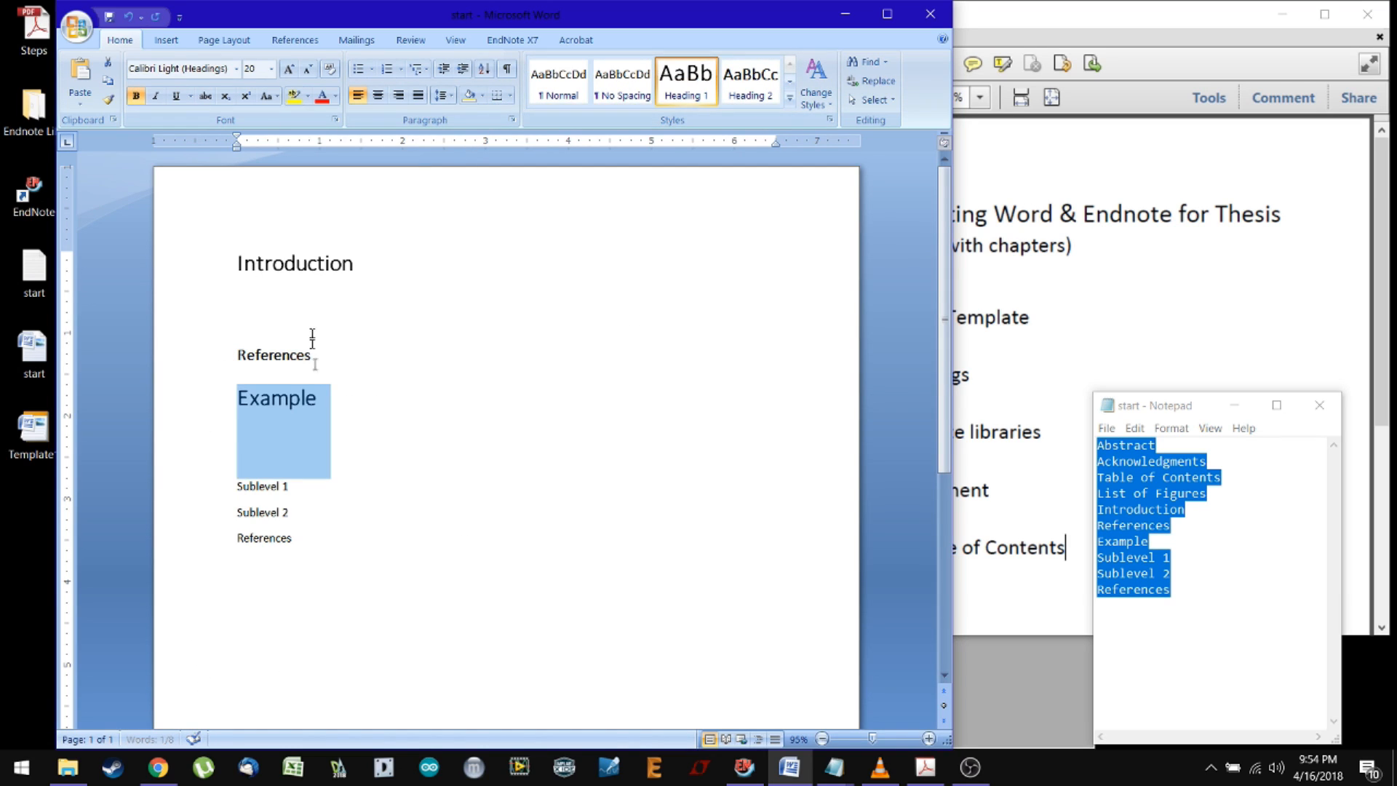
left_click(309, 399)
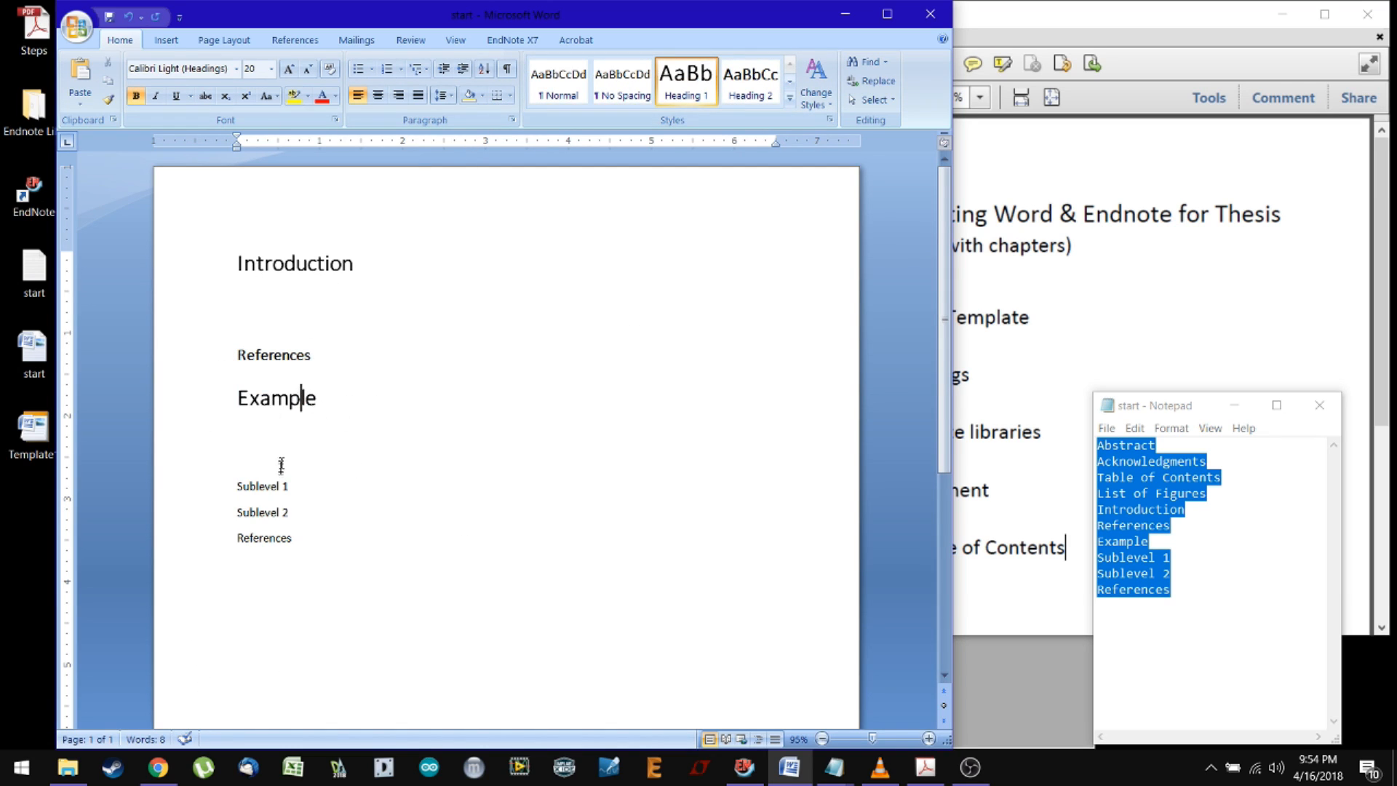
Make Sublevel 1 a Heading 2 and Sublevel 2 a Heading 3
left_click_drag(295, 486, 238, 486)
left_click(751, 80)
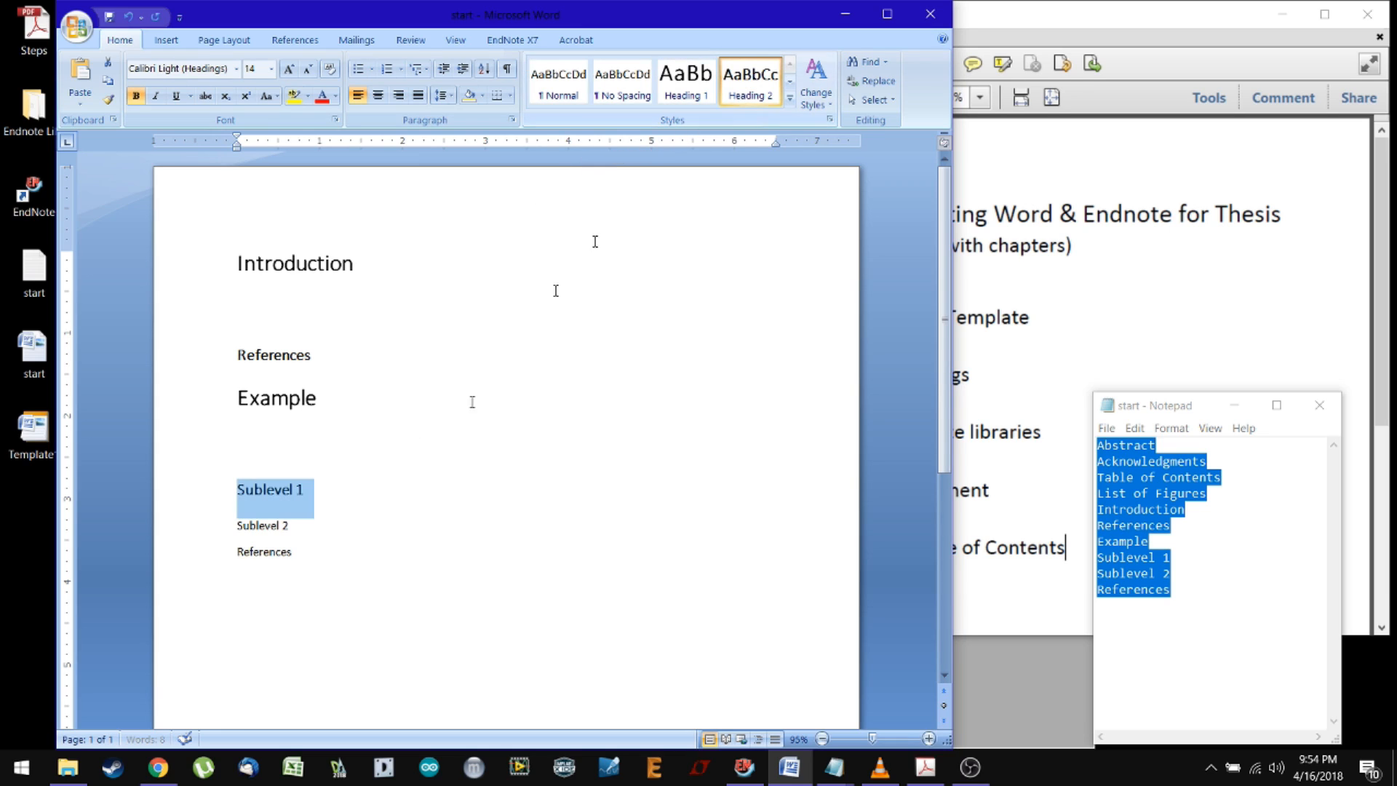
left_click_drag(297, 525, 237, 526)
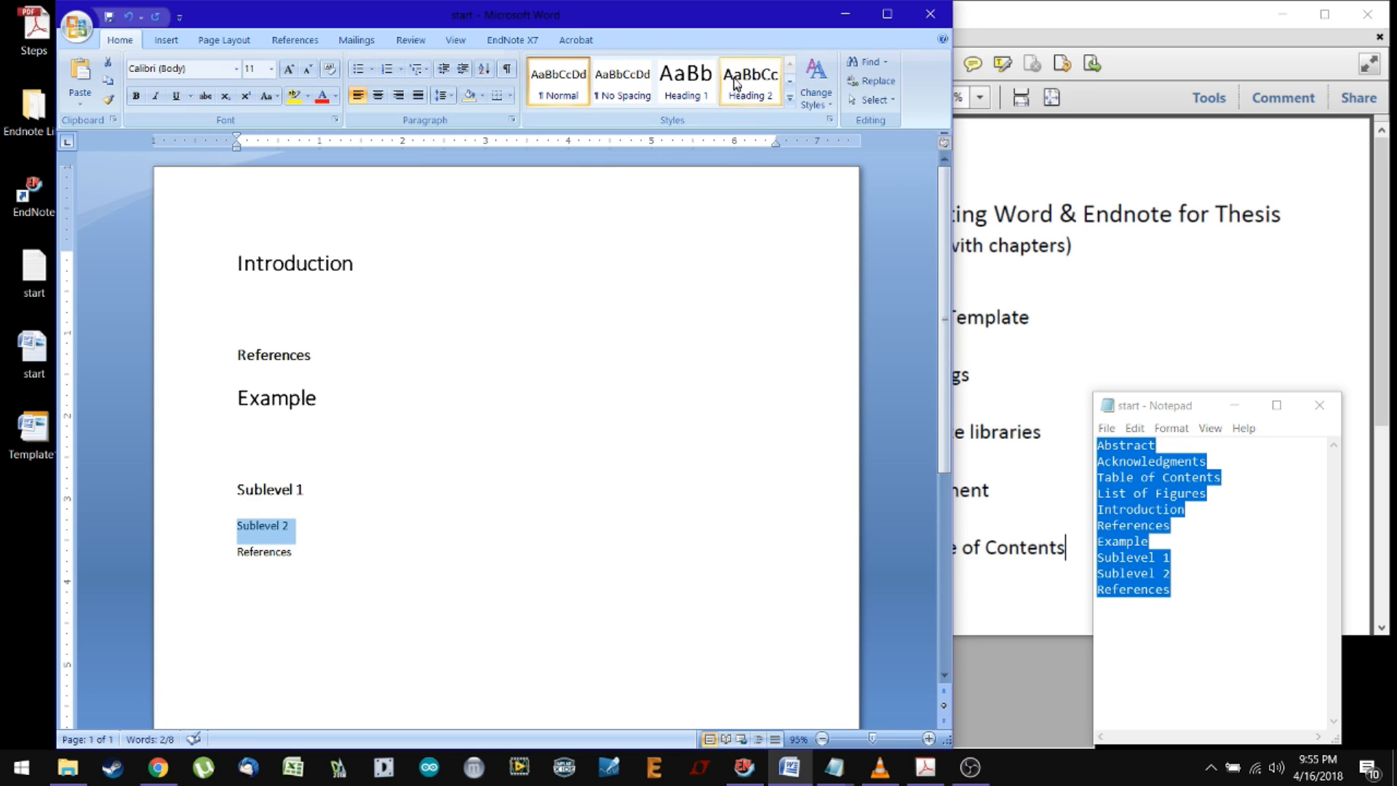
left_click(791, 99)
left_click(572, 137)
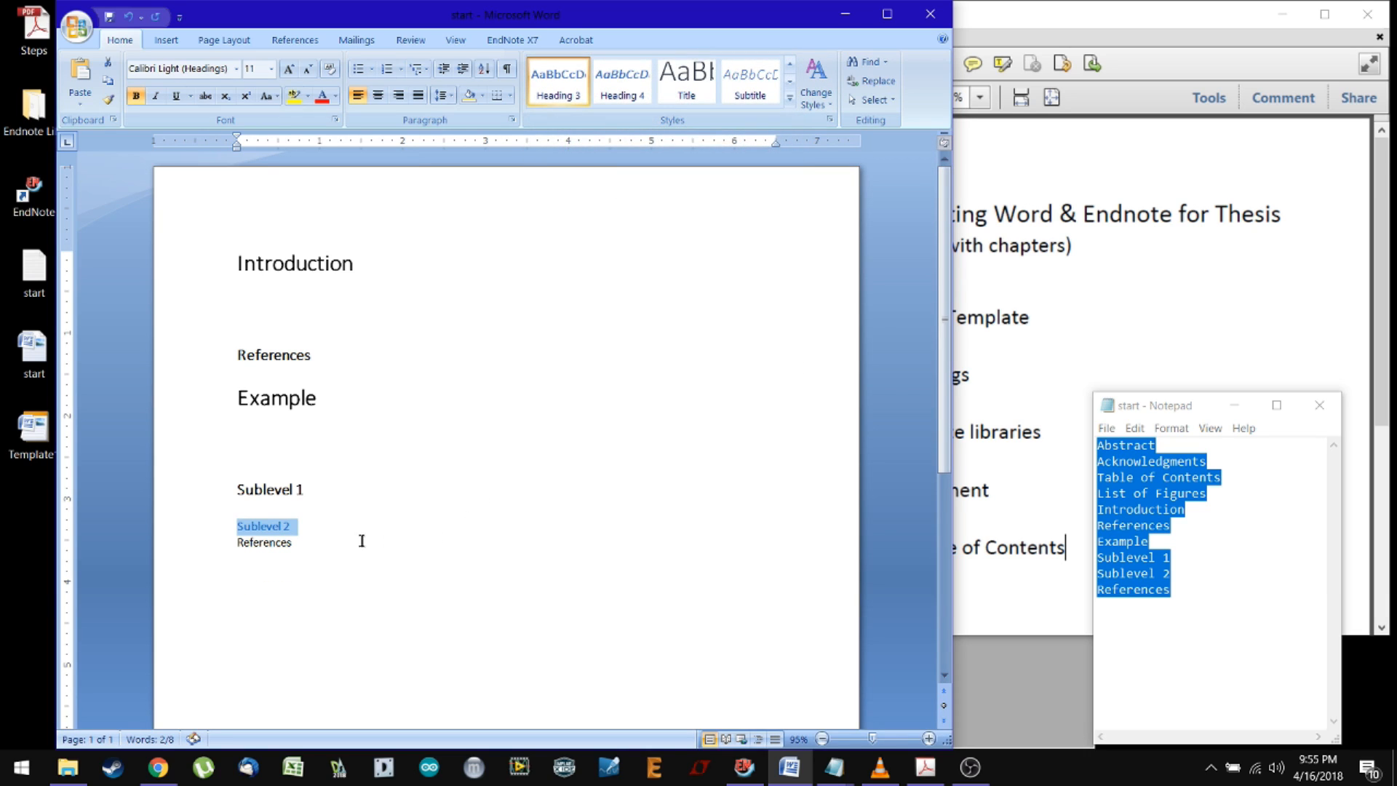
Set the Heading 3 style to 12 pt, Automatic black
right_click(588, 81)
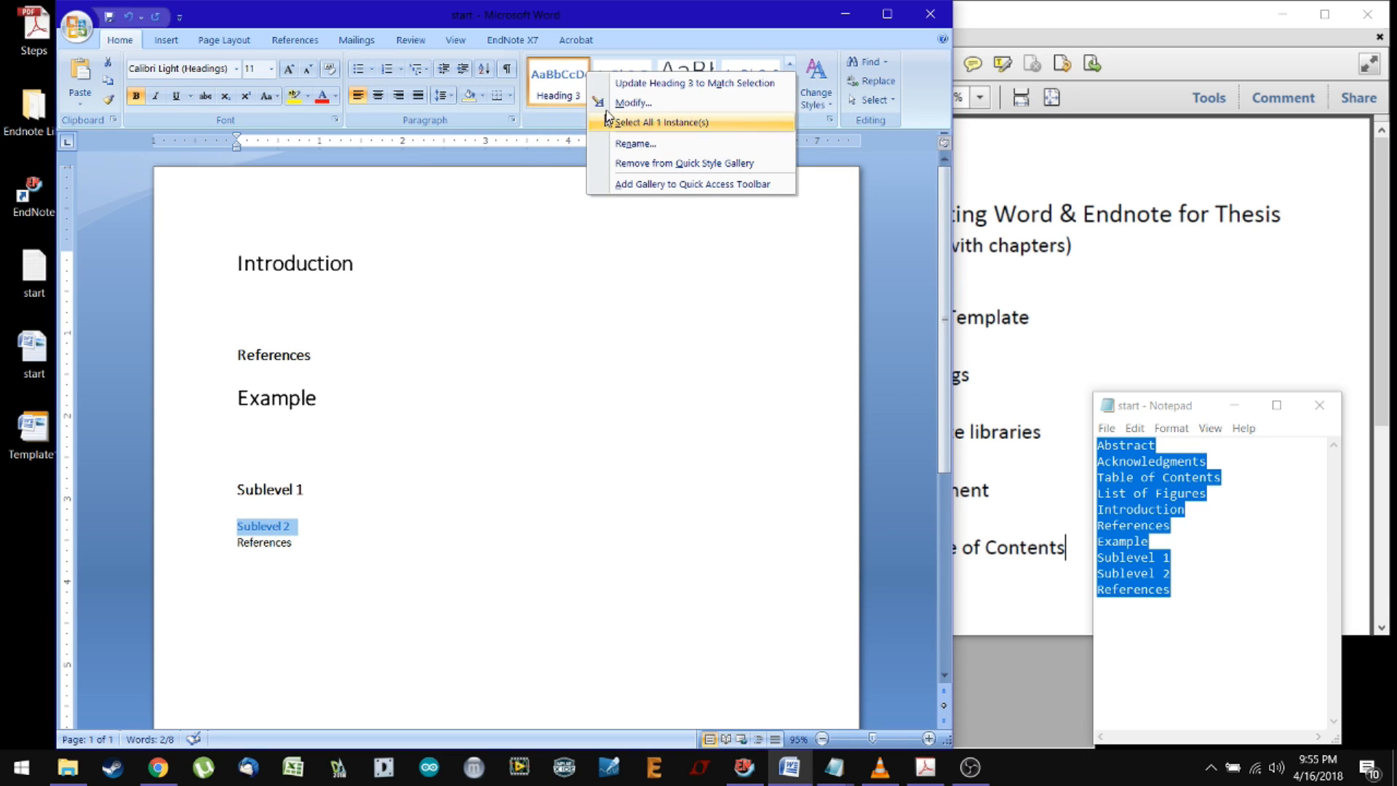
left_click(608, 102)
left_click(750, 304)
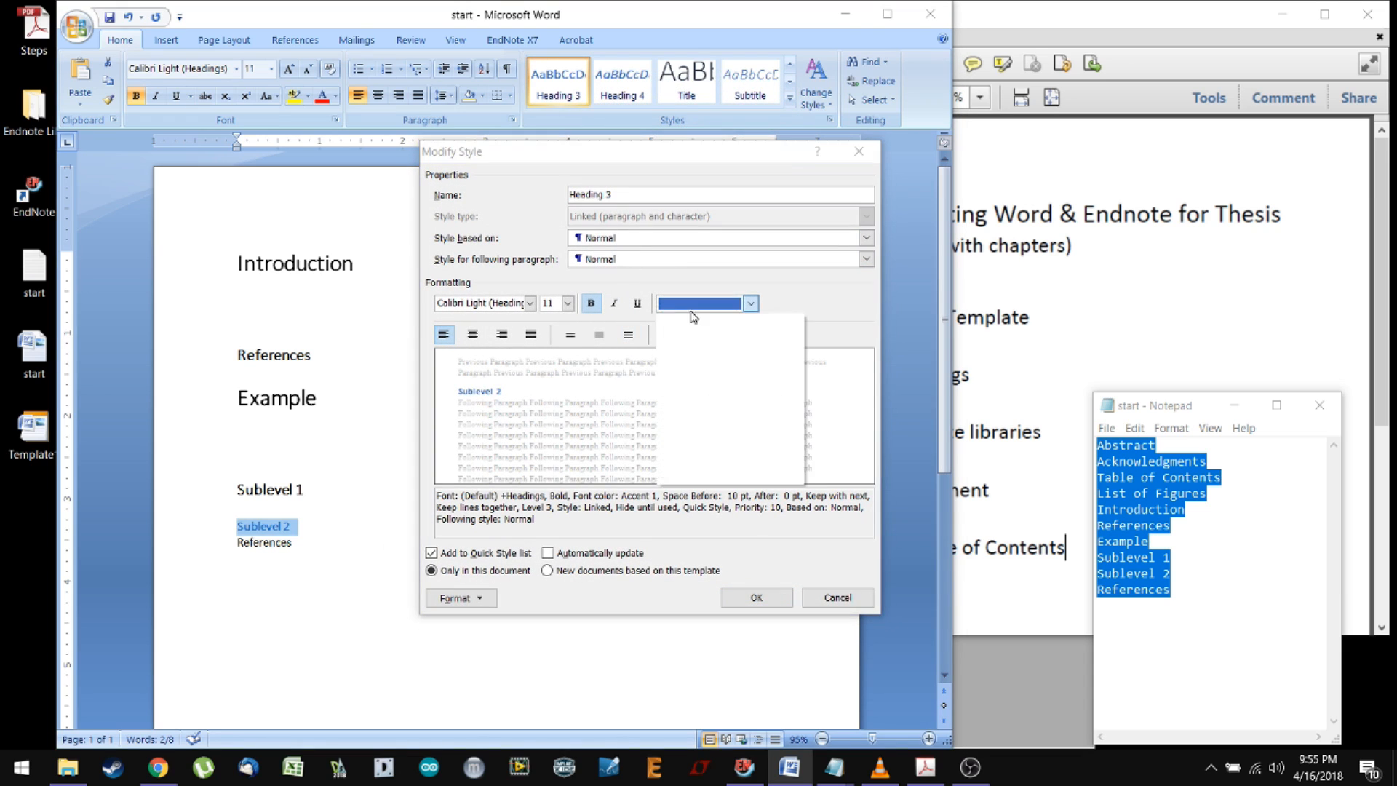
left_click(701, 321)
left_click(567, 303)
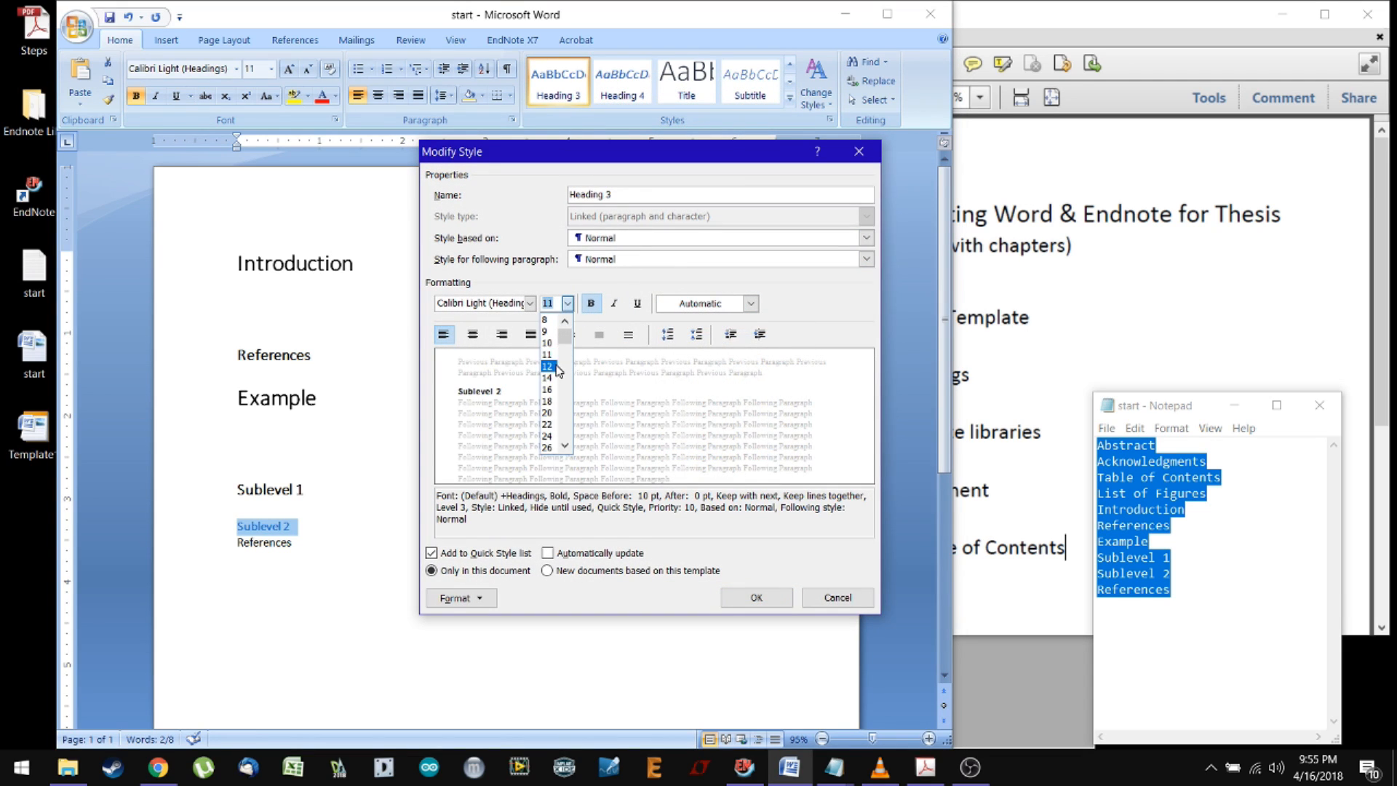
left_click(557, 366)
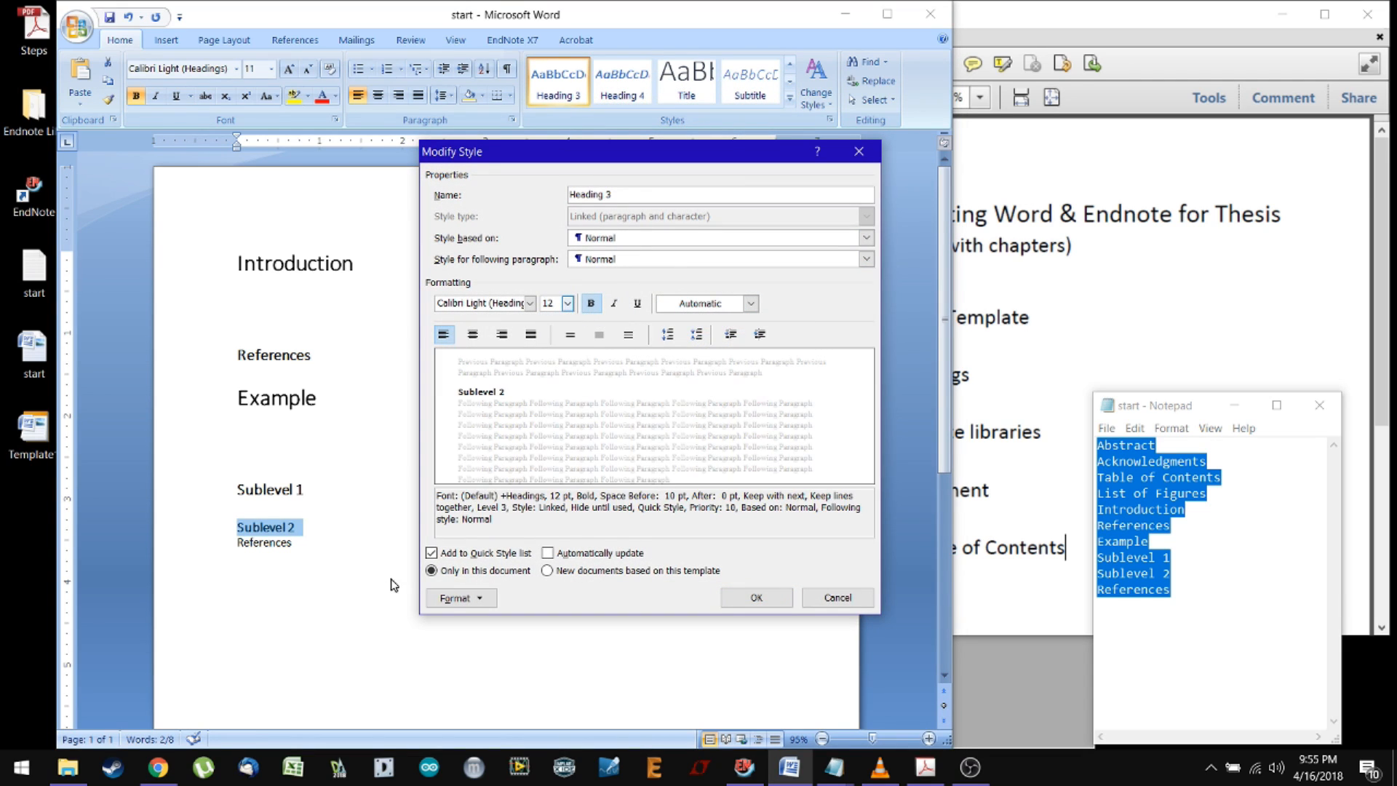
Give Heading 3 single line spacing, 0 pt before and 12 pt after, and save the style
left_click(460, 598)
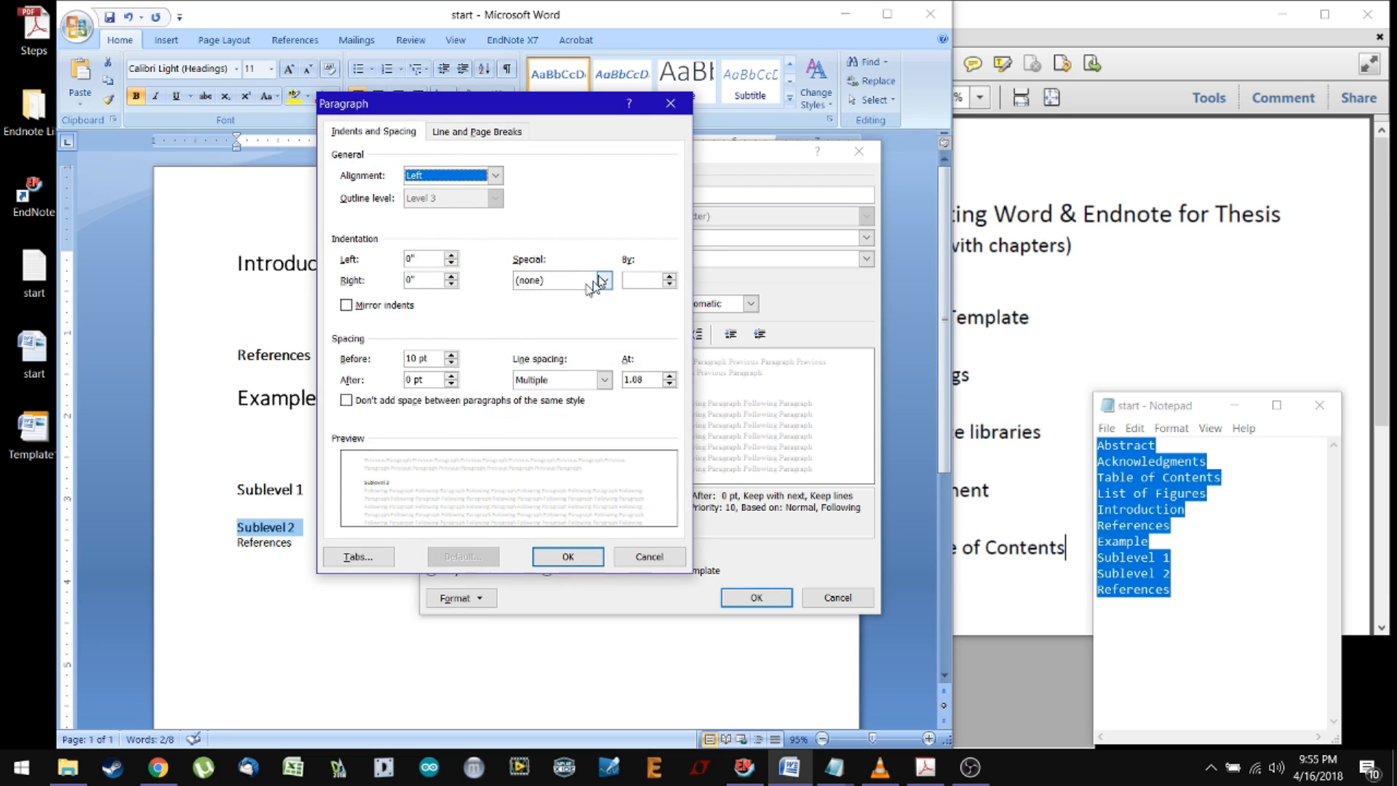
left_click(604, 379)
left_click(566, 399)
key("shift+Tab")
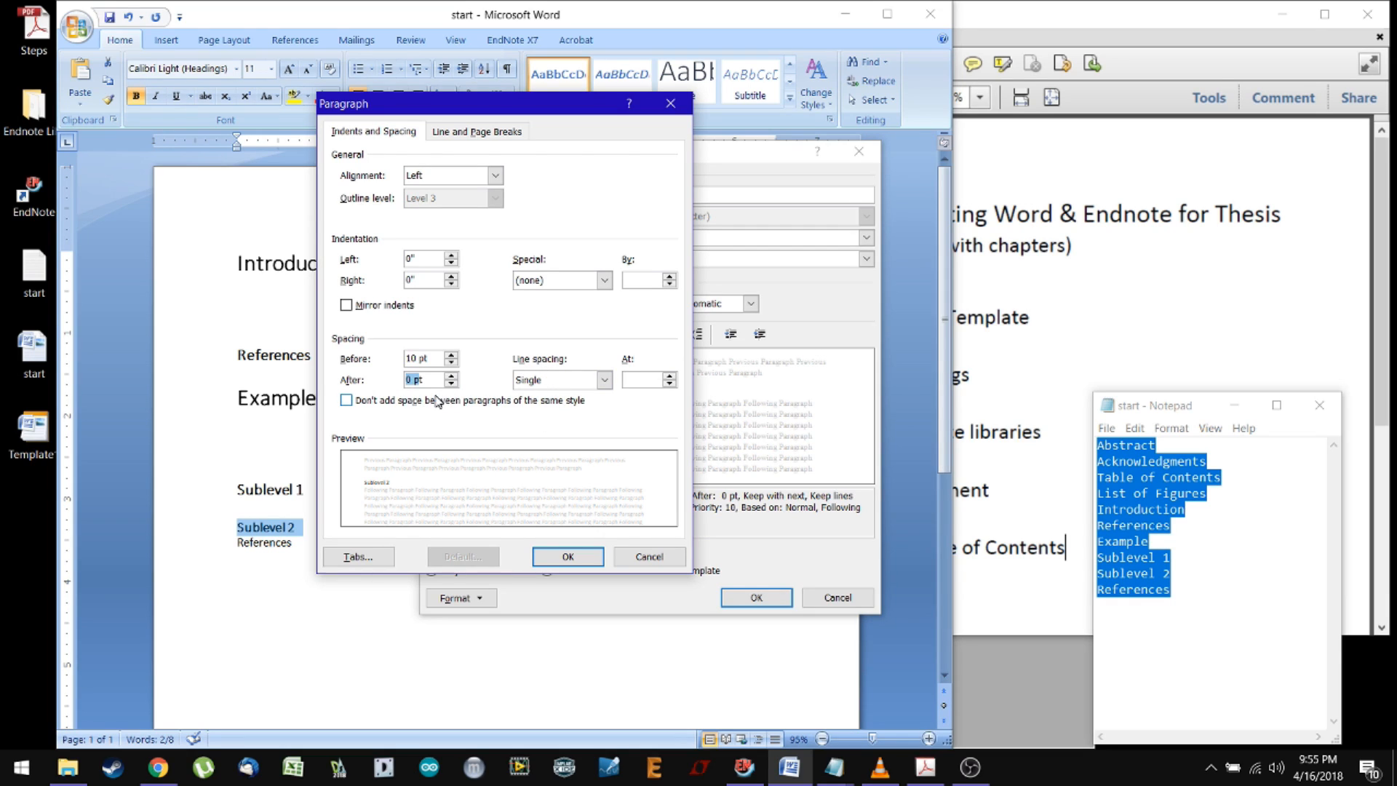
type("12t")
key("shift+Tab")
type("0")
left_click(568, 557)
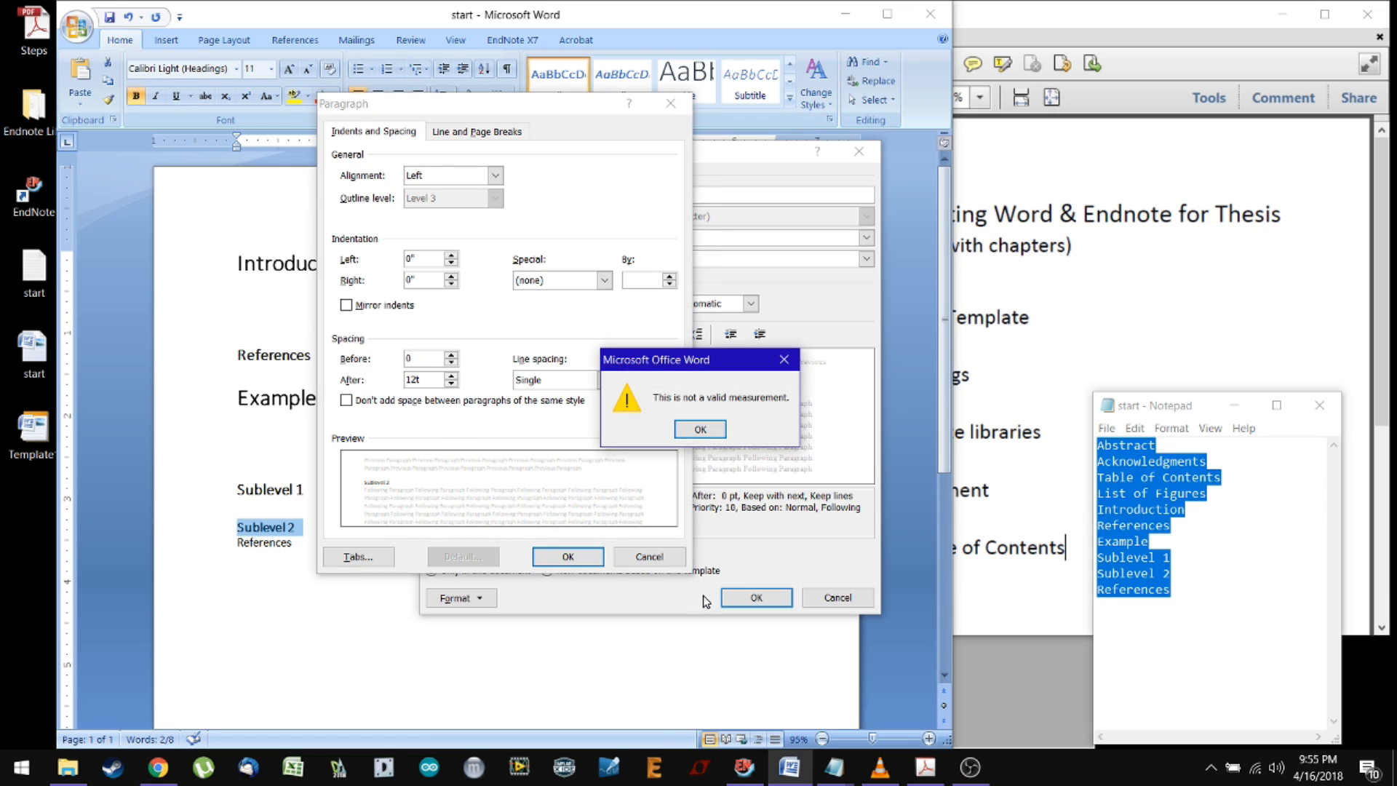
left_click(702, 428)
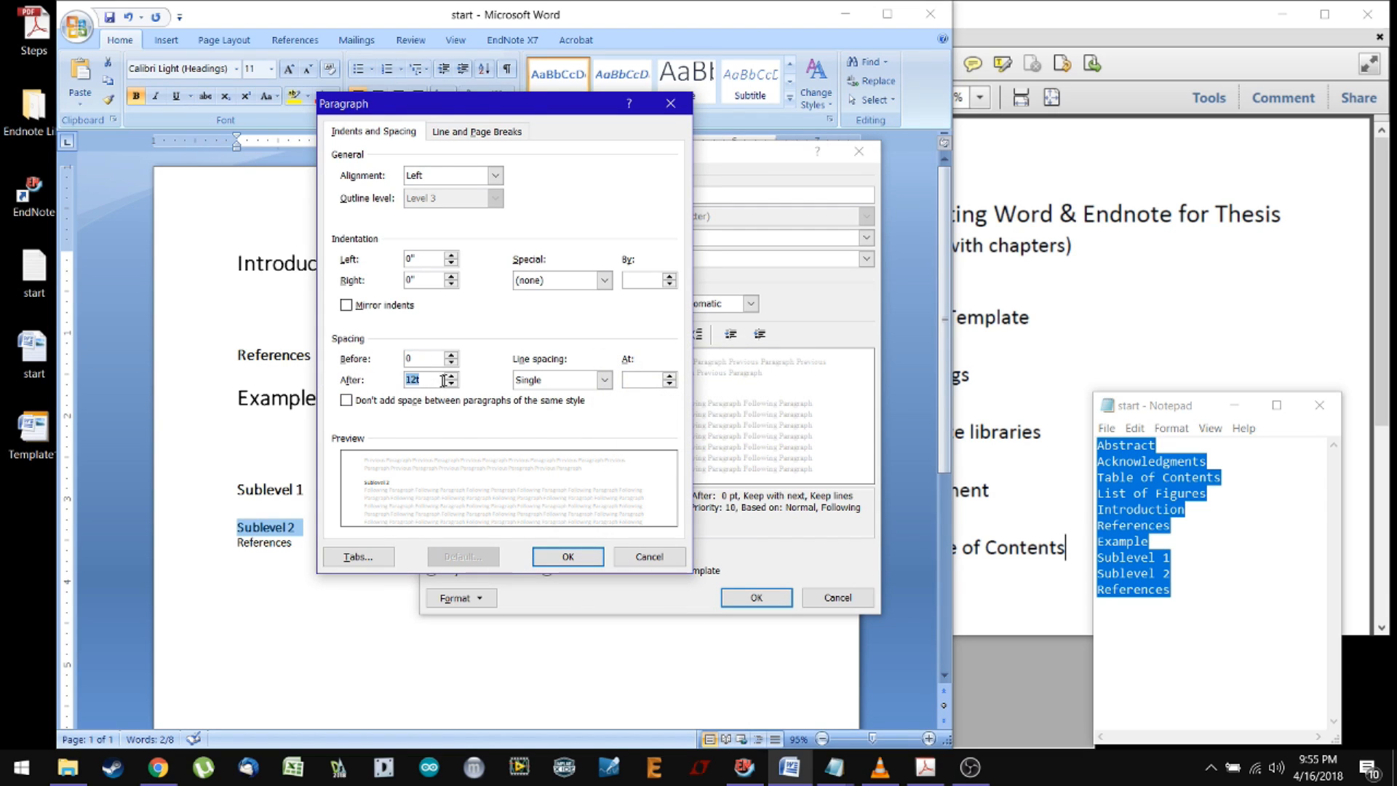
left_click(563, 556)
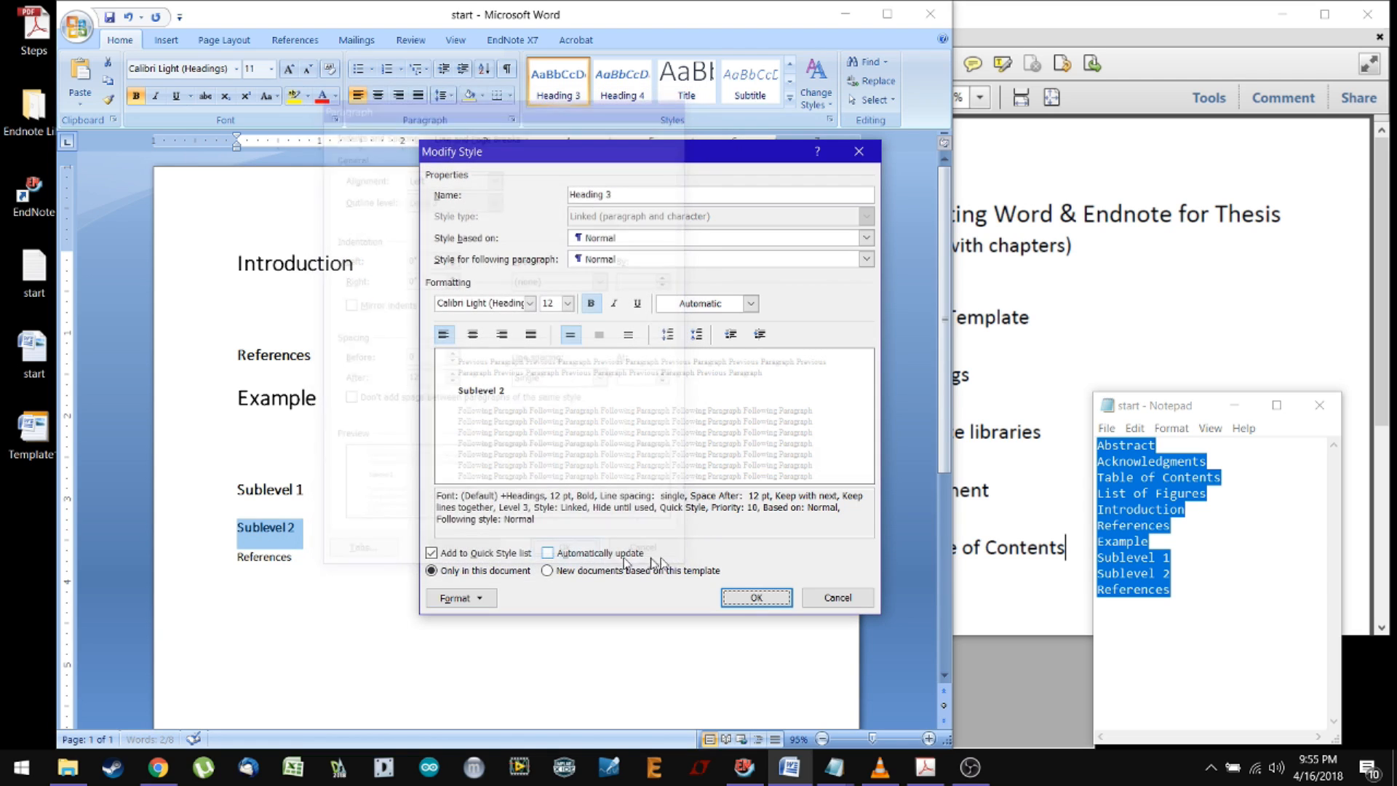
left_click(754, 598)
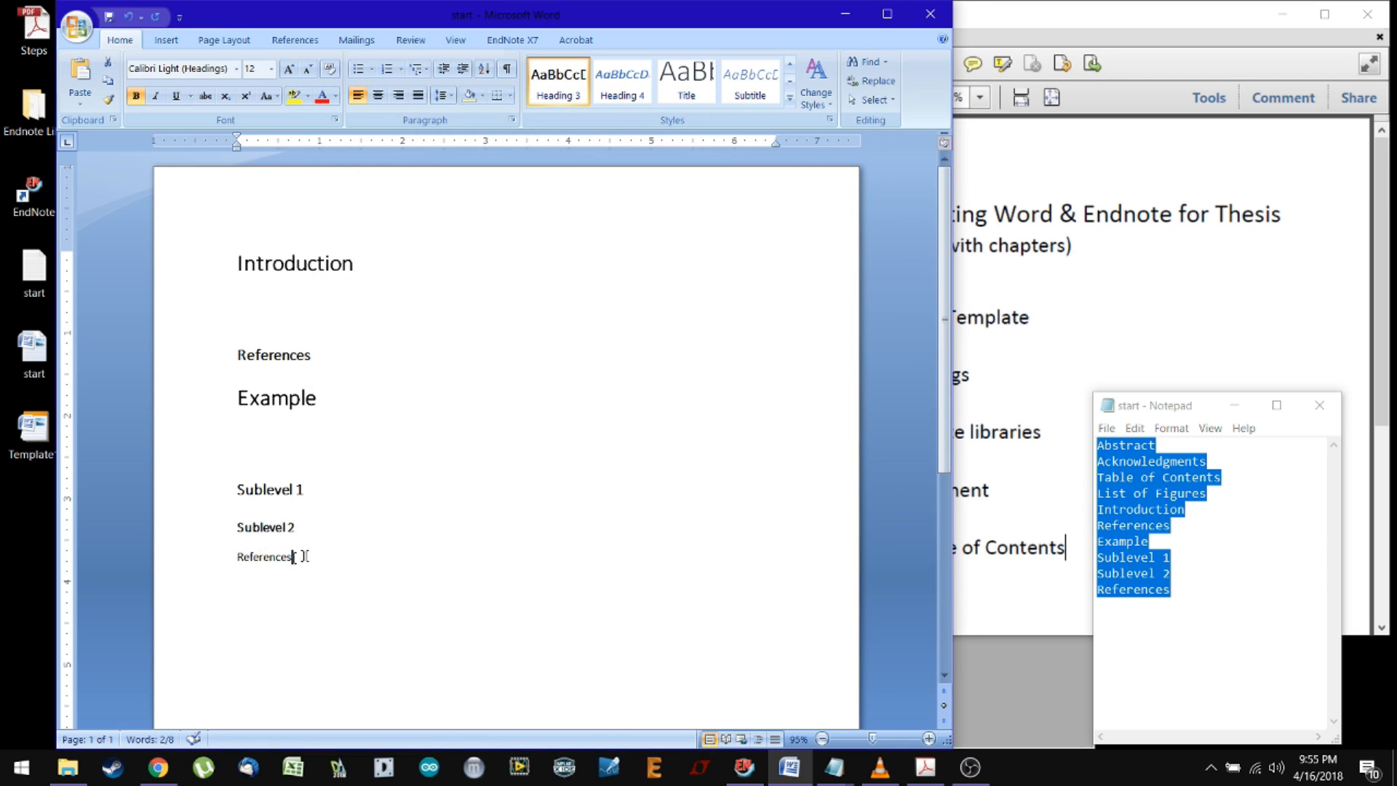
Style the final References line as Heading 2 and open the Multilevel List options
double_click(304, 556)
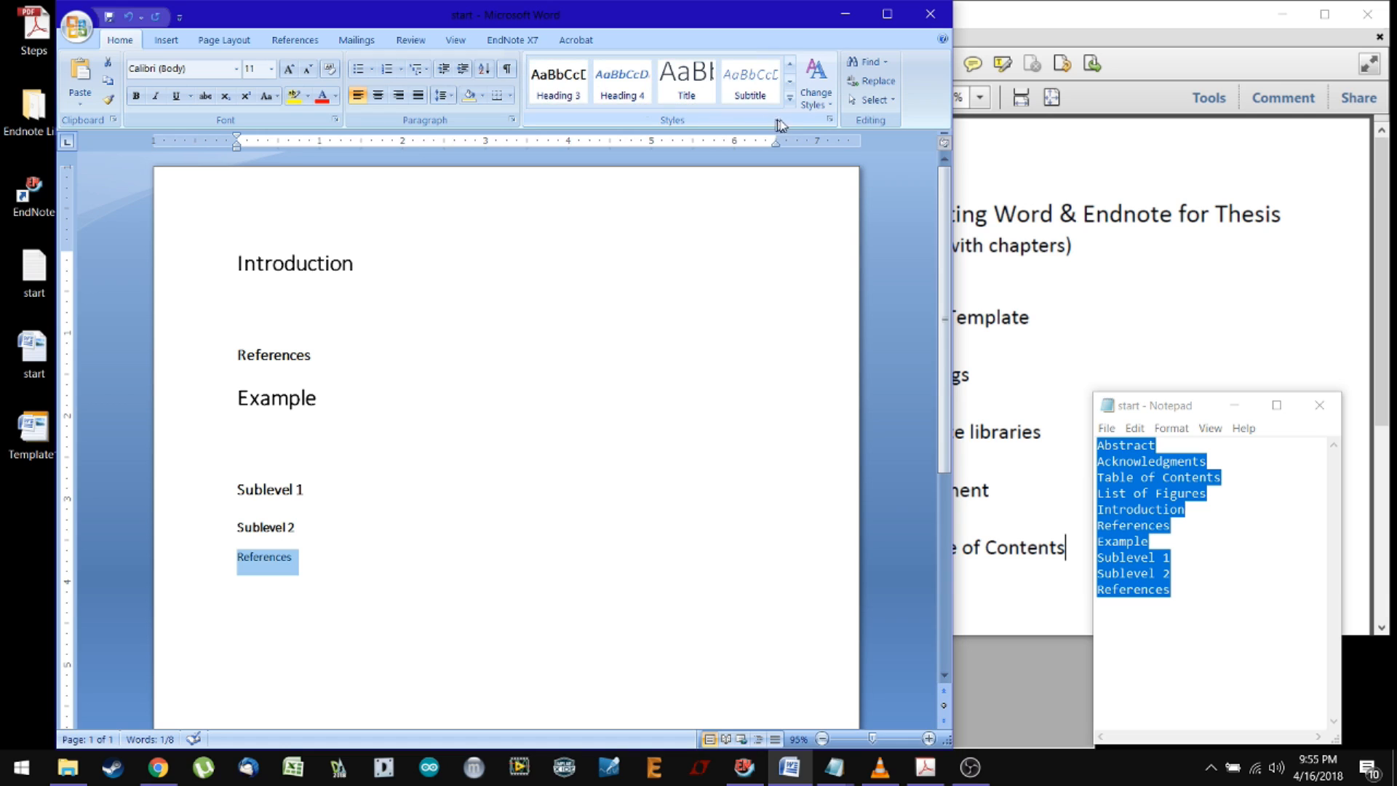
left_click(791, 99)
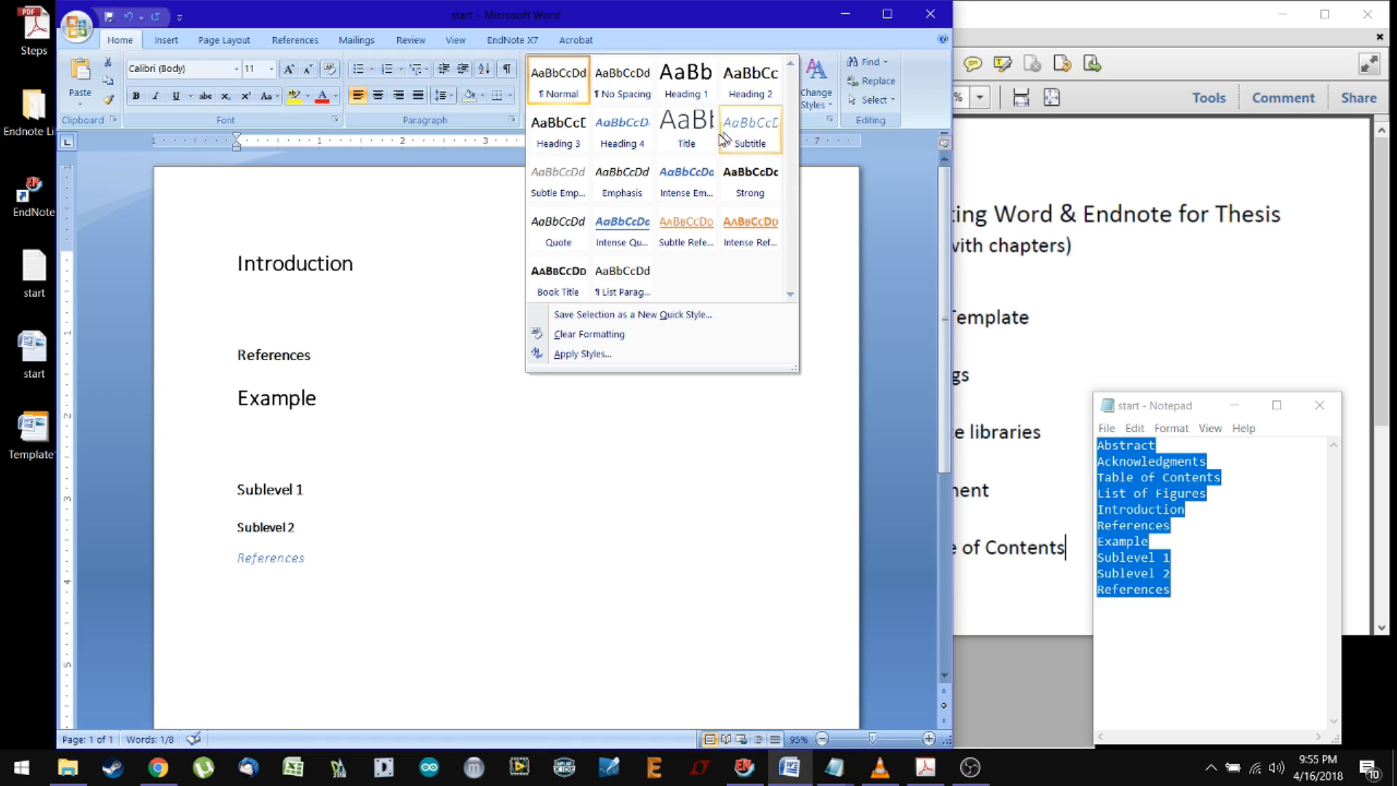
left_click(749, 80)
left_click(487, 588)
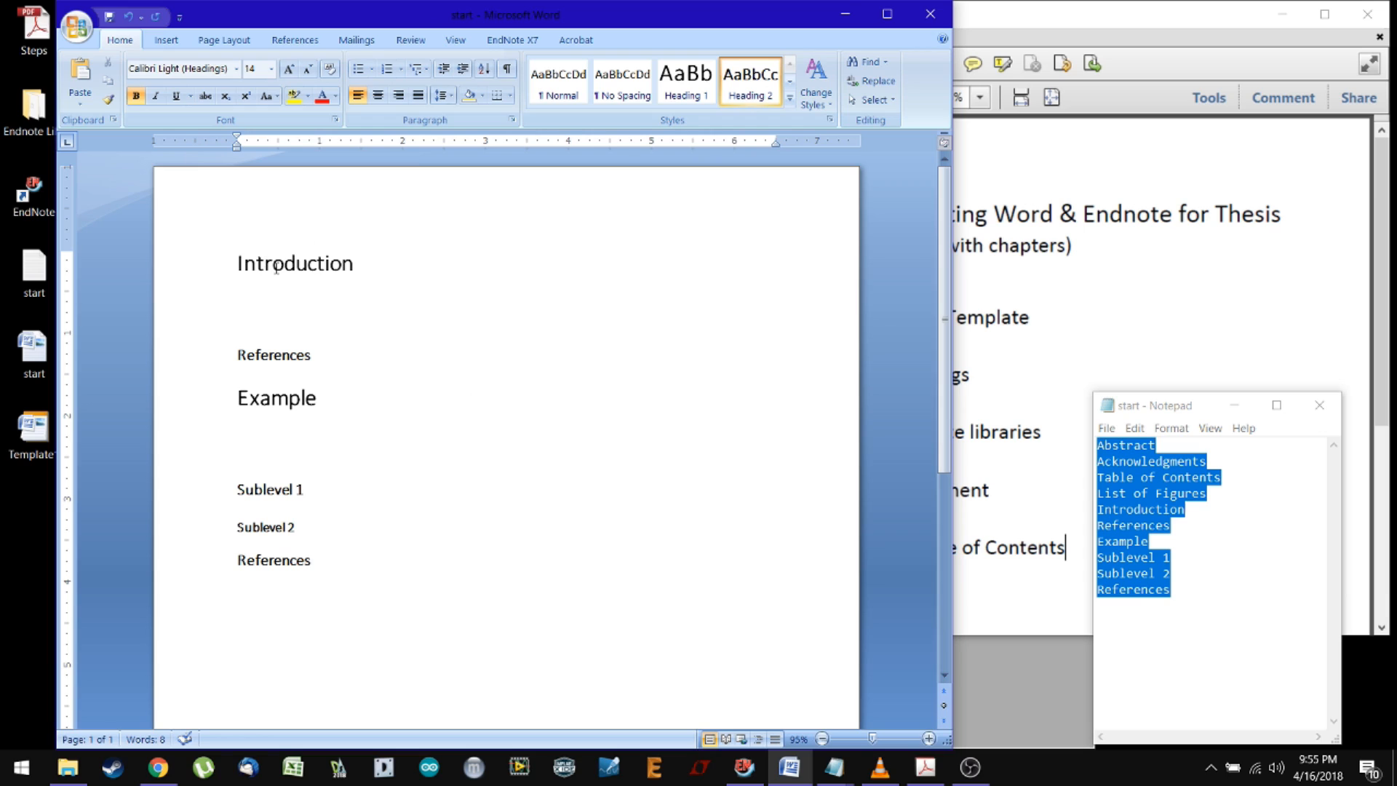
left_click(417, 68)
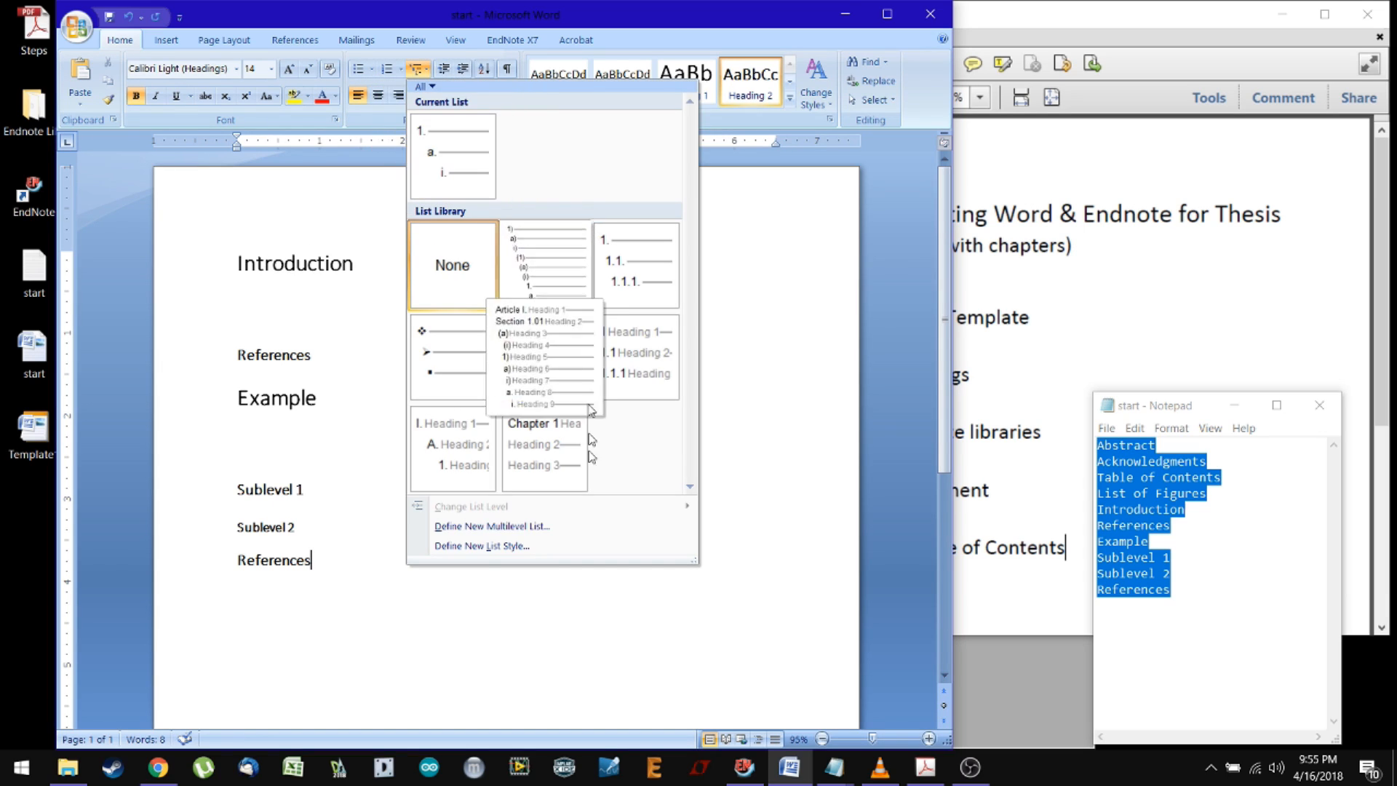
Define a new multilevel list with level 1 formatted as 'Chapter 1'
left_click(548, 525)
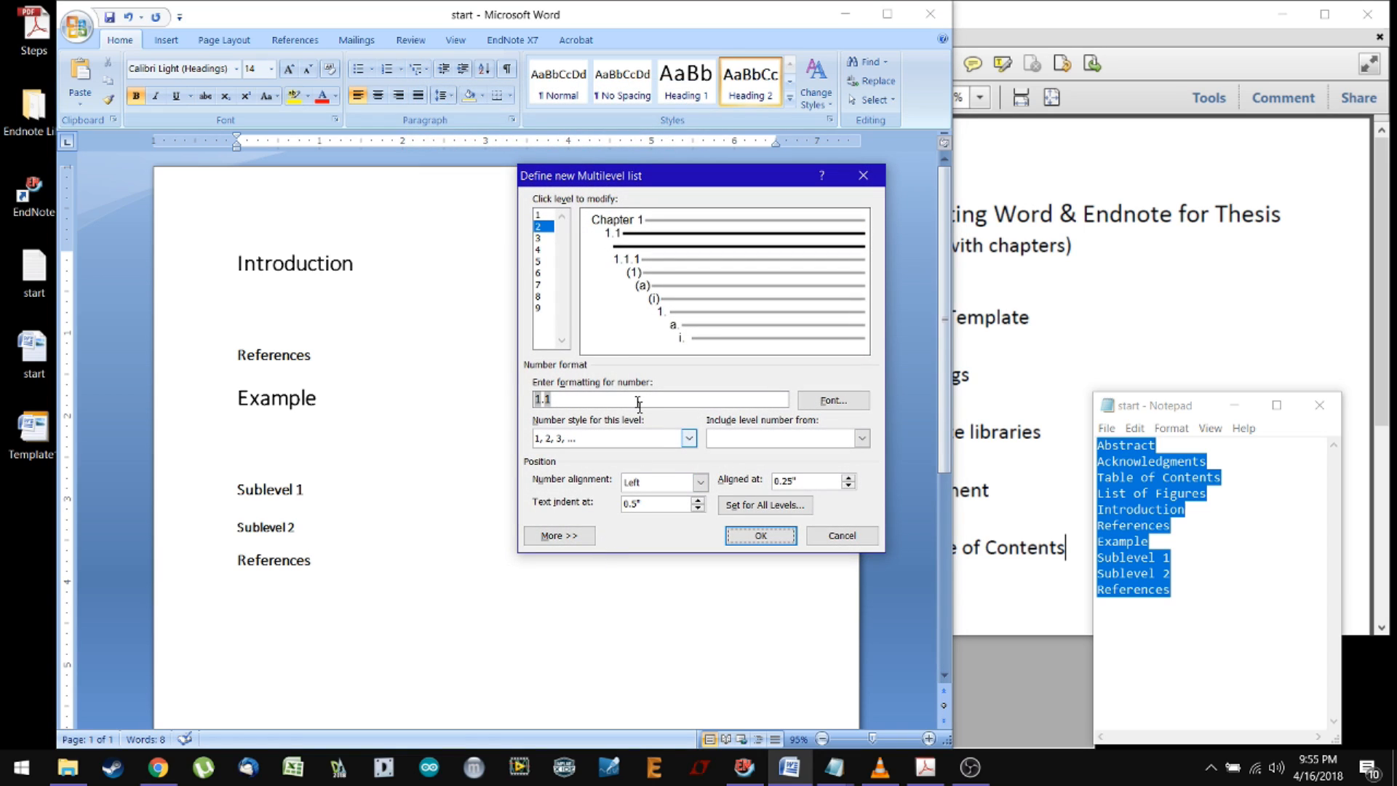
left_click(540, 215)
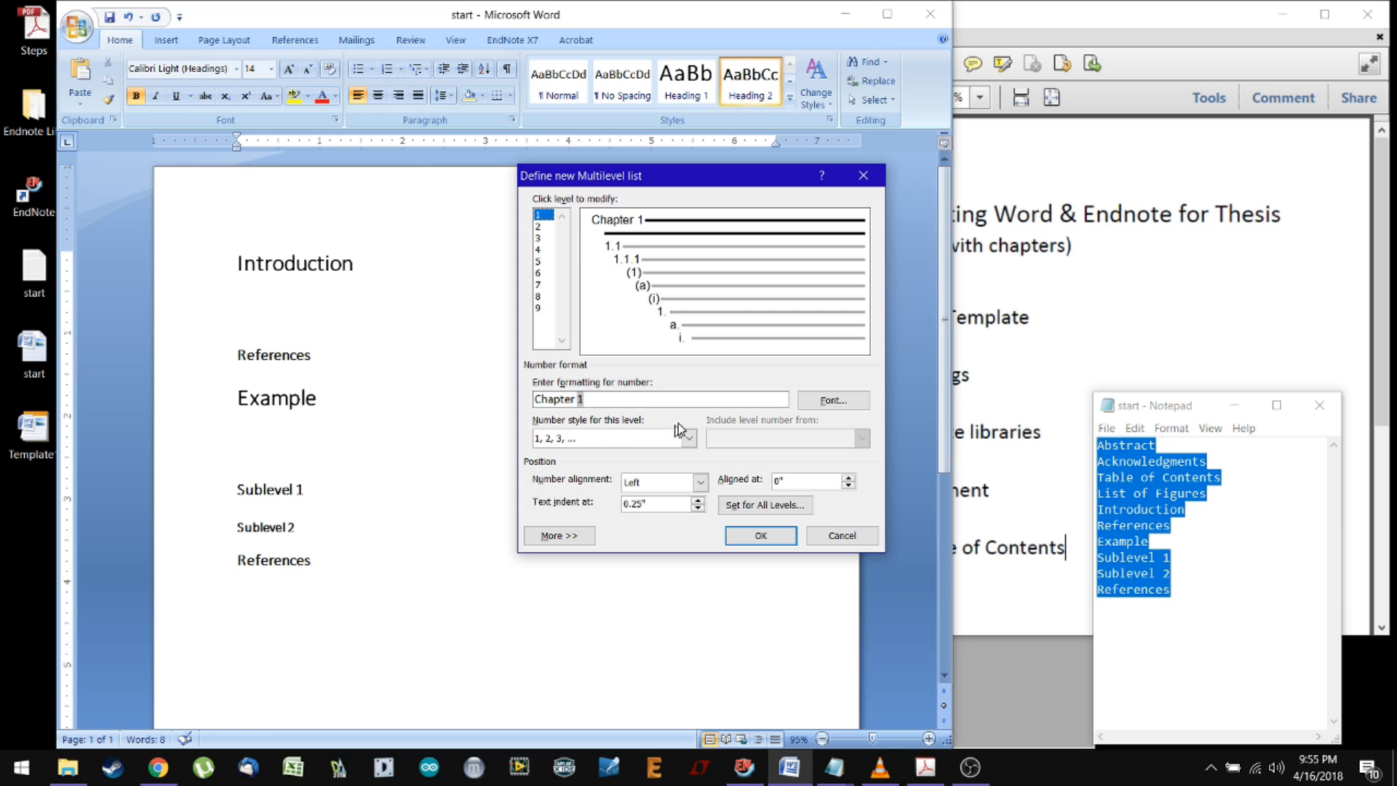
left_click_drag(577, 405, 519, 397)
left_click(542, 218)
double_click(555, 399)
key("BackSpace")
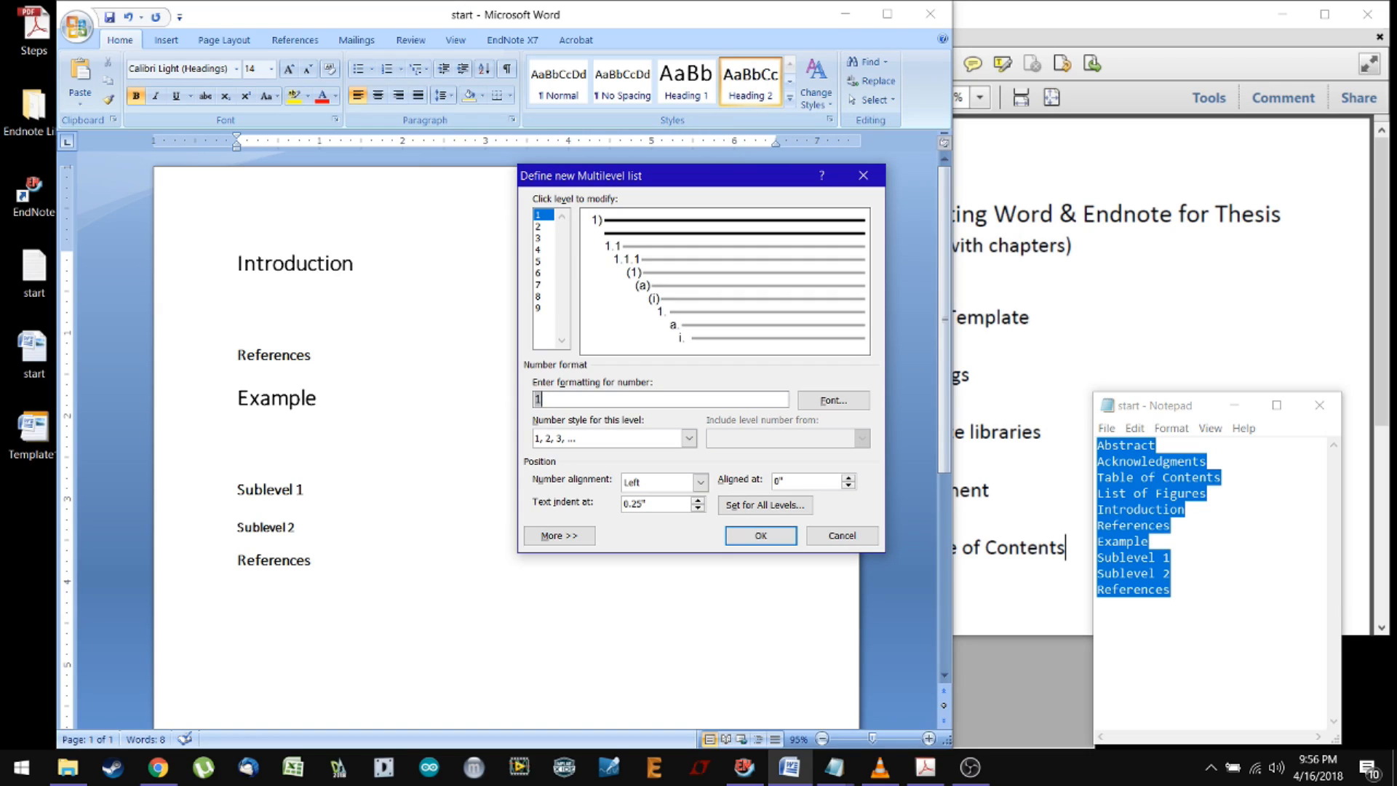
type("Chapter")
Set level 2 to 1, 2, 3 numbering as 1.1, including the level 1 number
left_click(540, 227)
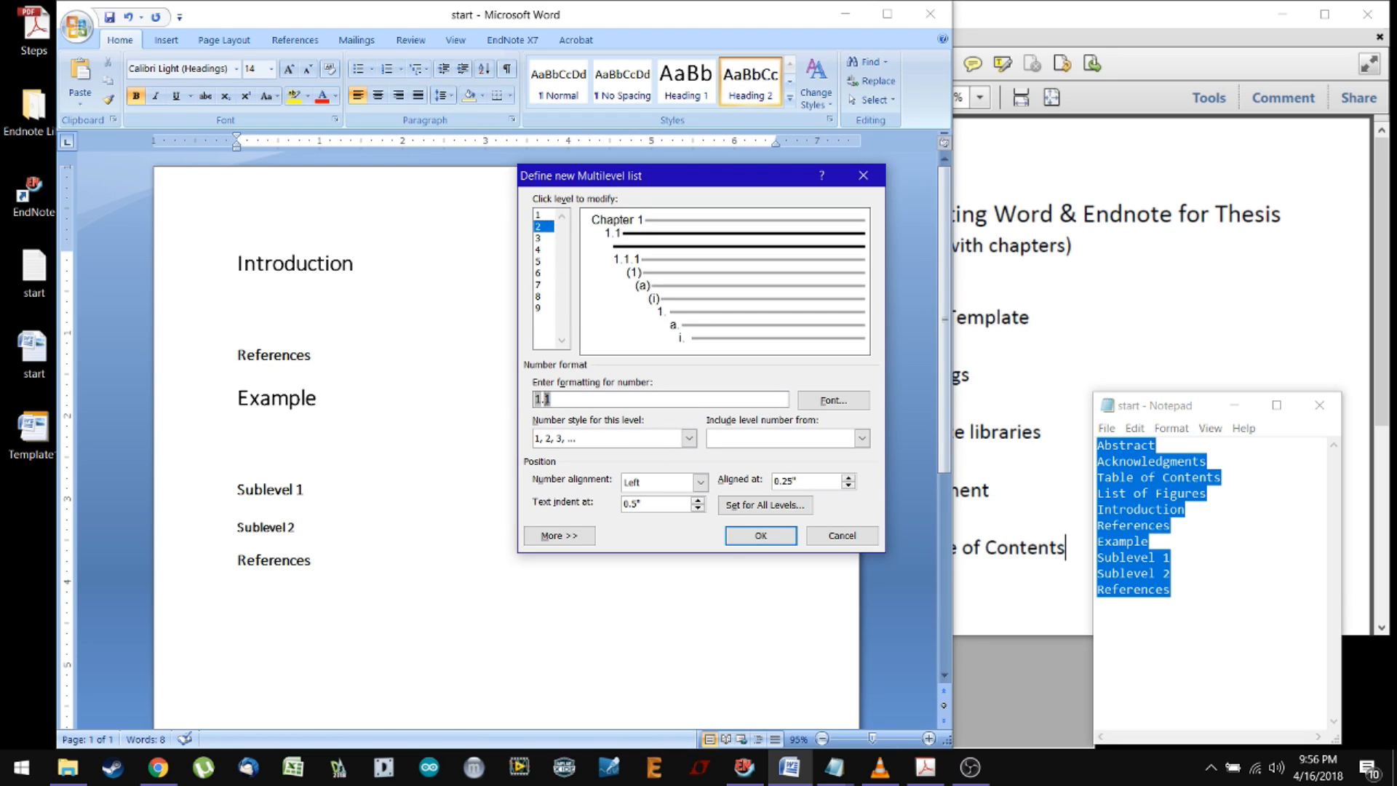
type("1")
left_click(689, 438)
left_click(622, 489)
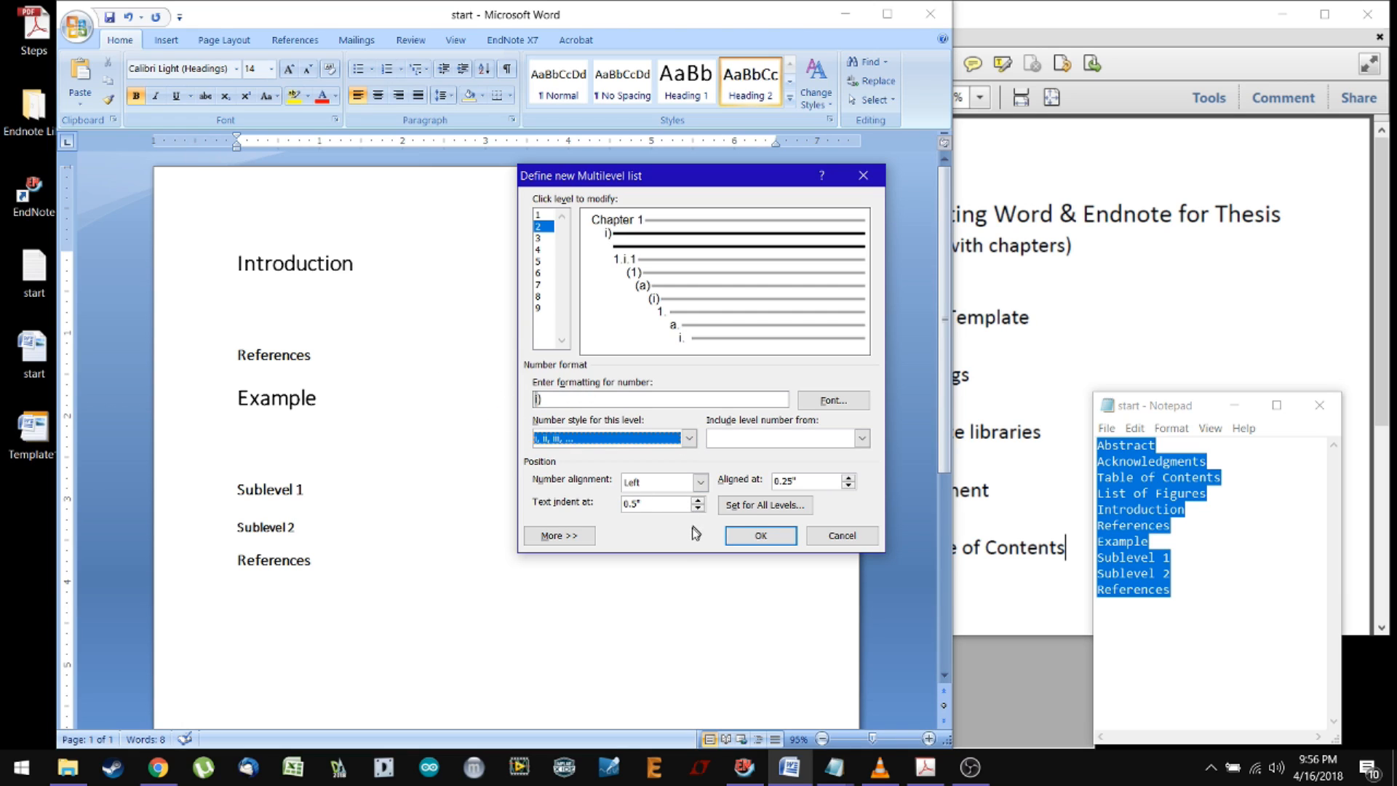
left_click(619, 438)
left_click(620, 465)
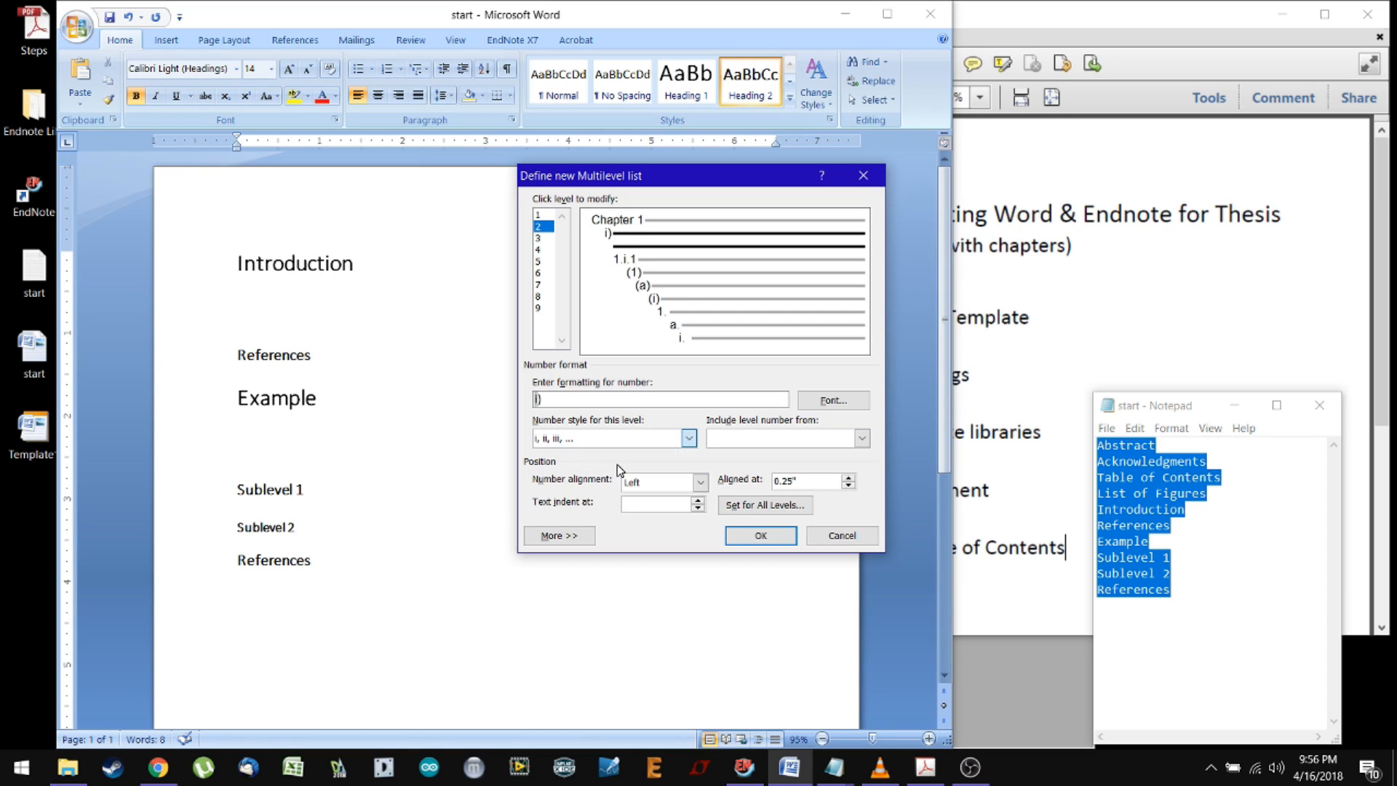
left_click(550, 400)
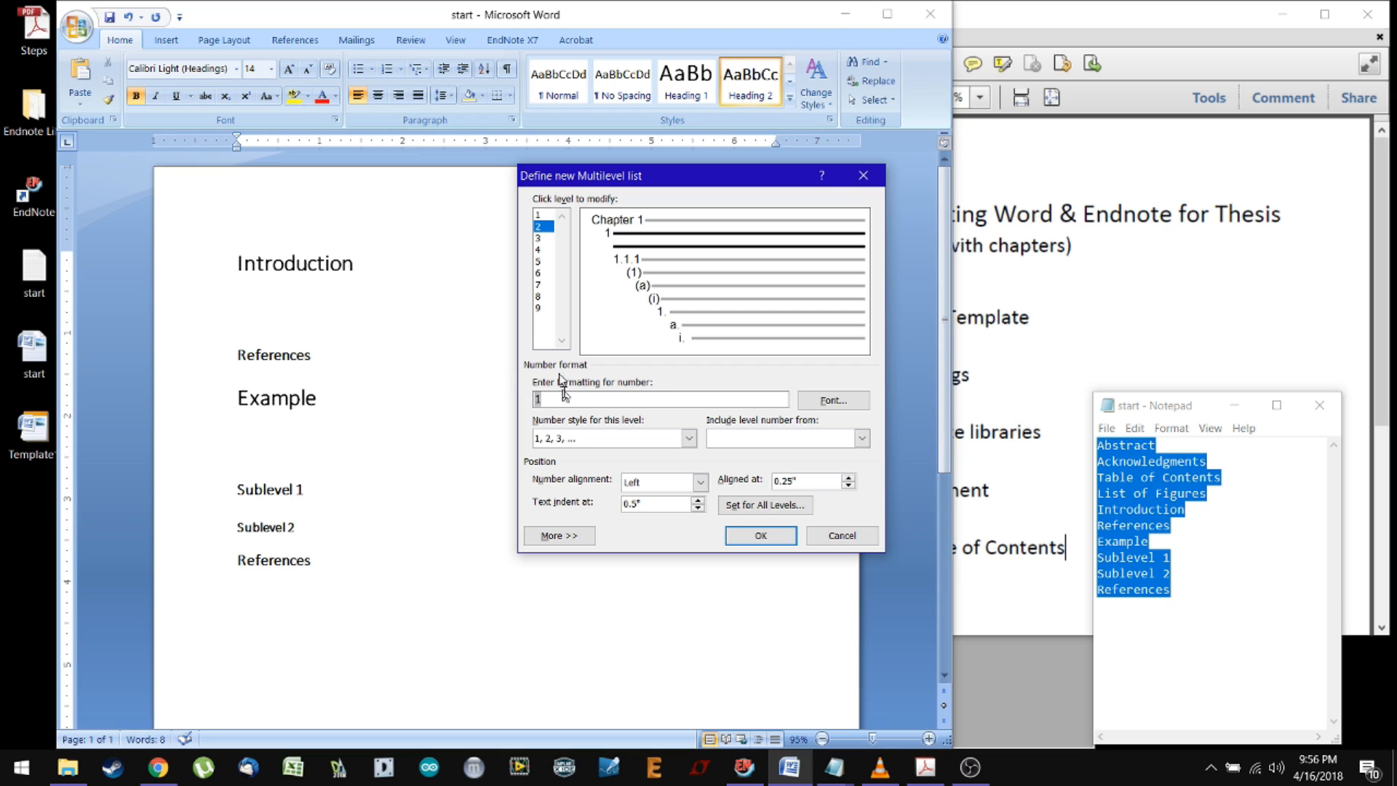
left_click(780, 440)
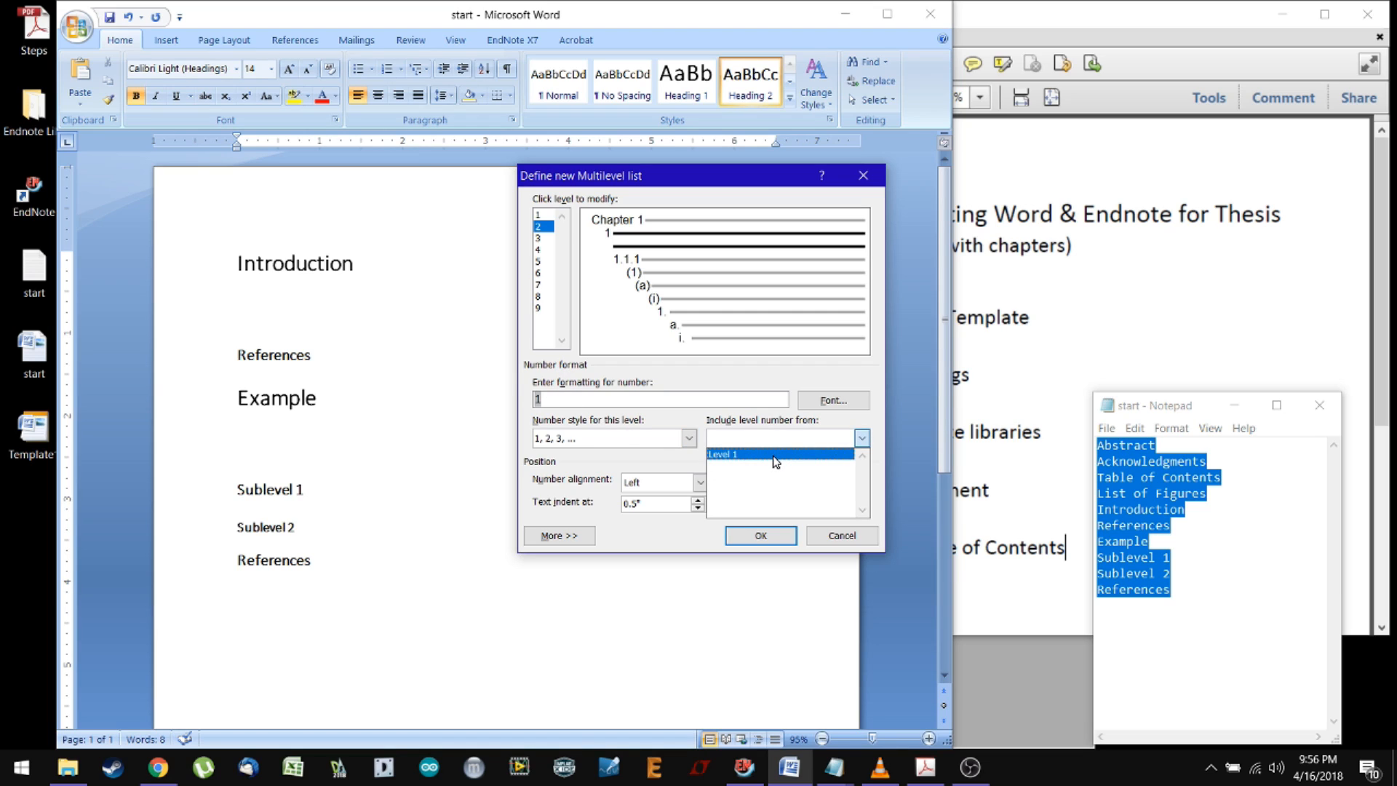
left_click(776, 455)
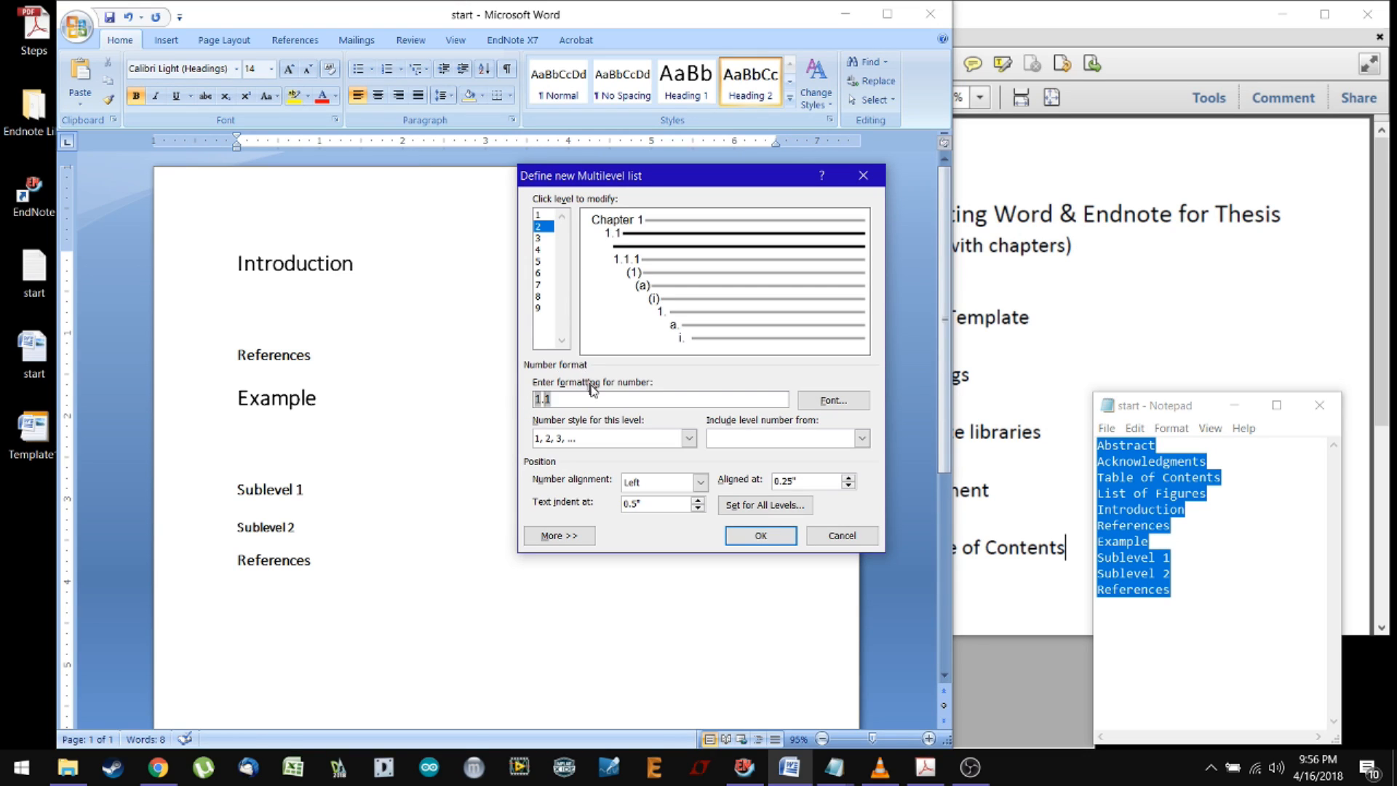
Keep level 3 on 1, 2, 3 numbering (1.1.1) and apply the new multilevel list
left_click(539, 238)
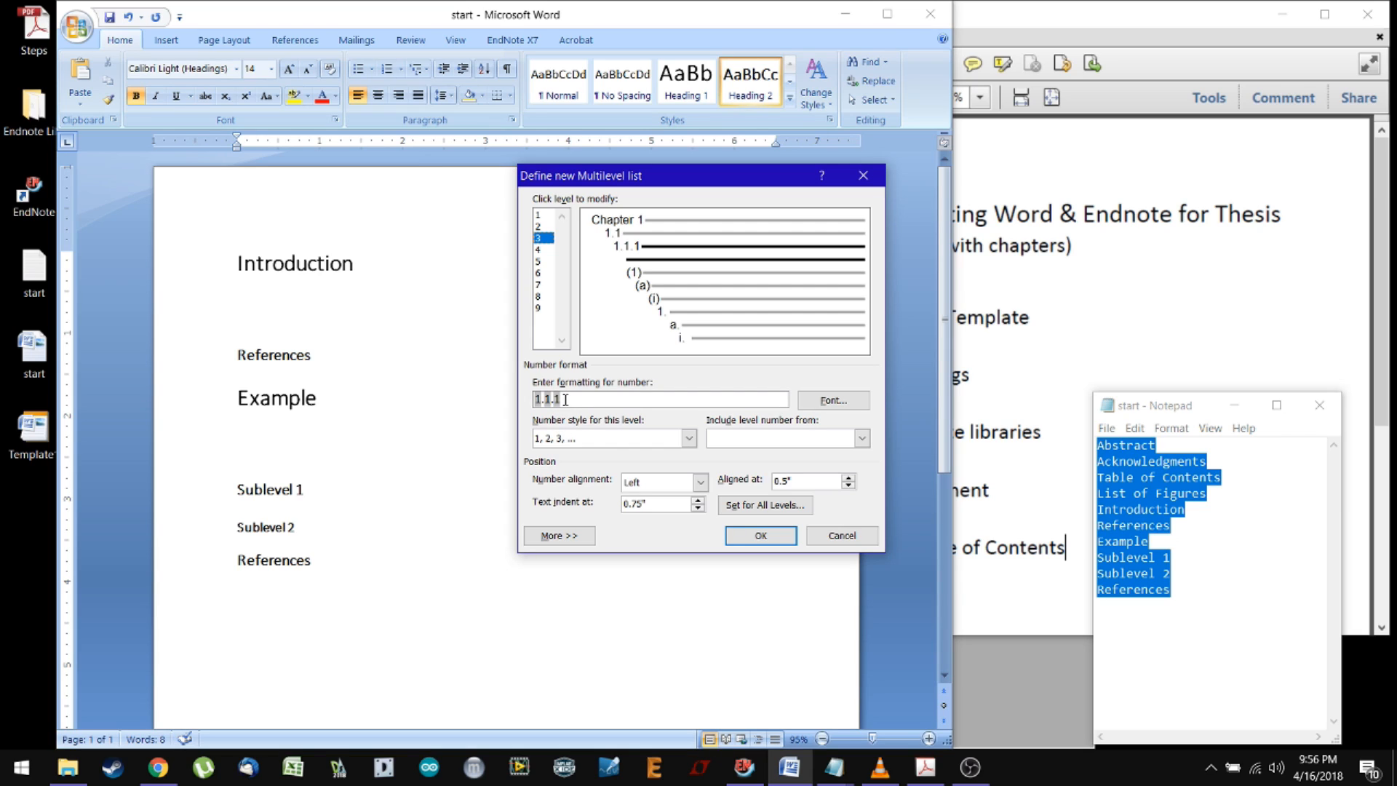
left_click(566, 437)
left_click(568, 457)
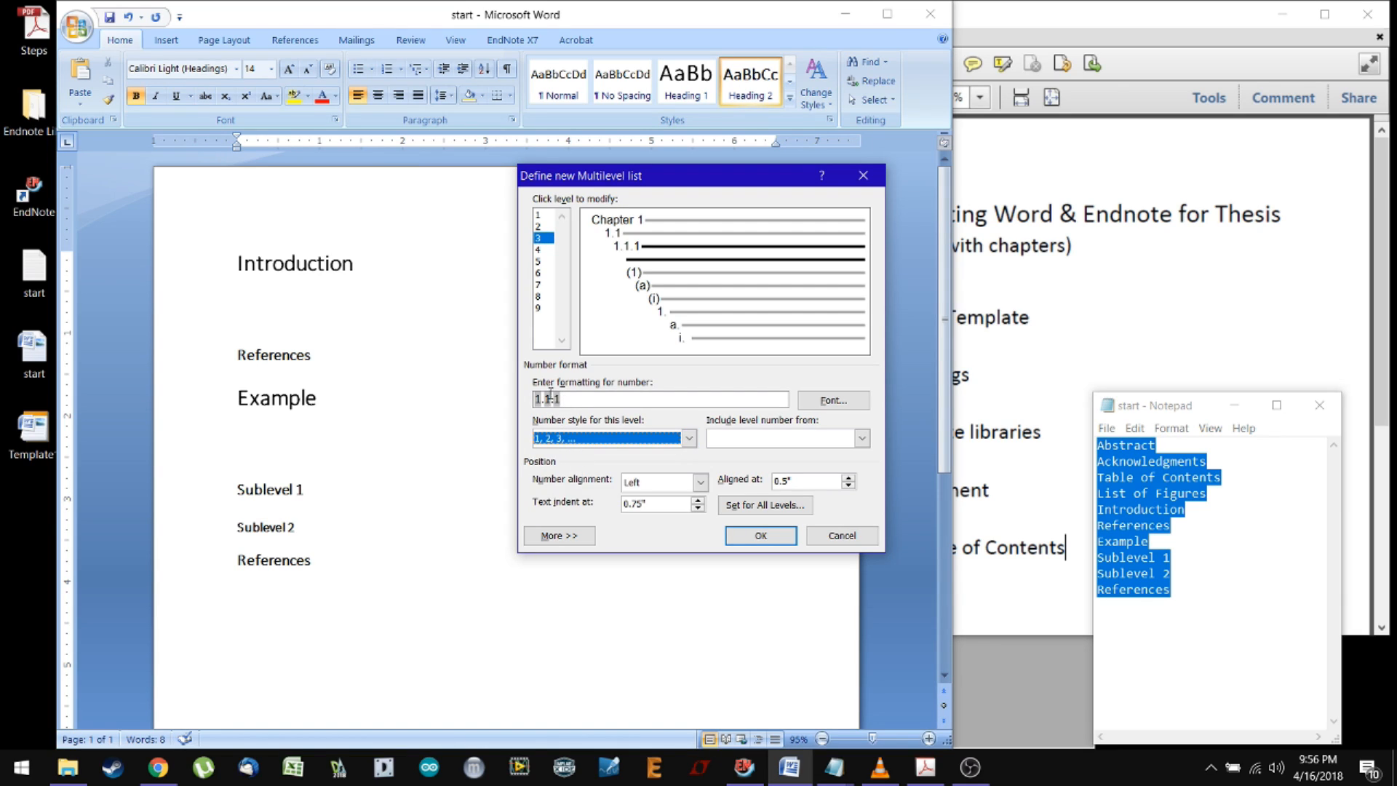
left_click(732, 439)
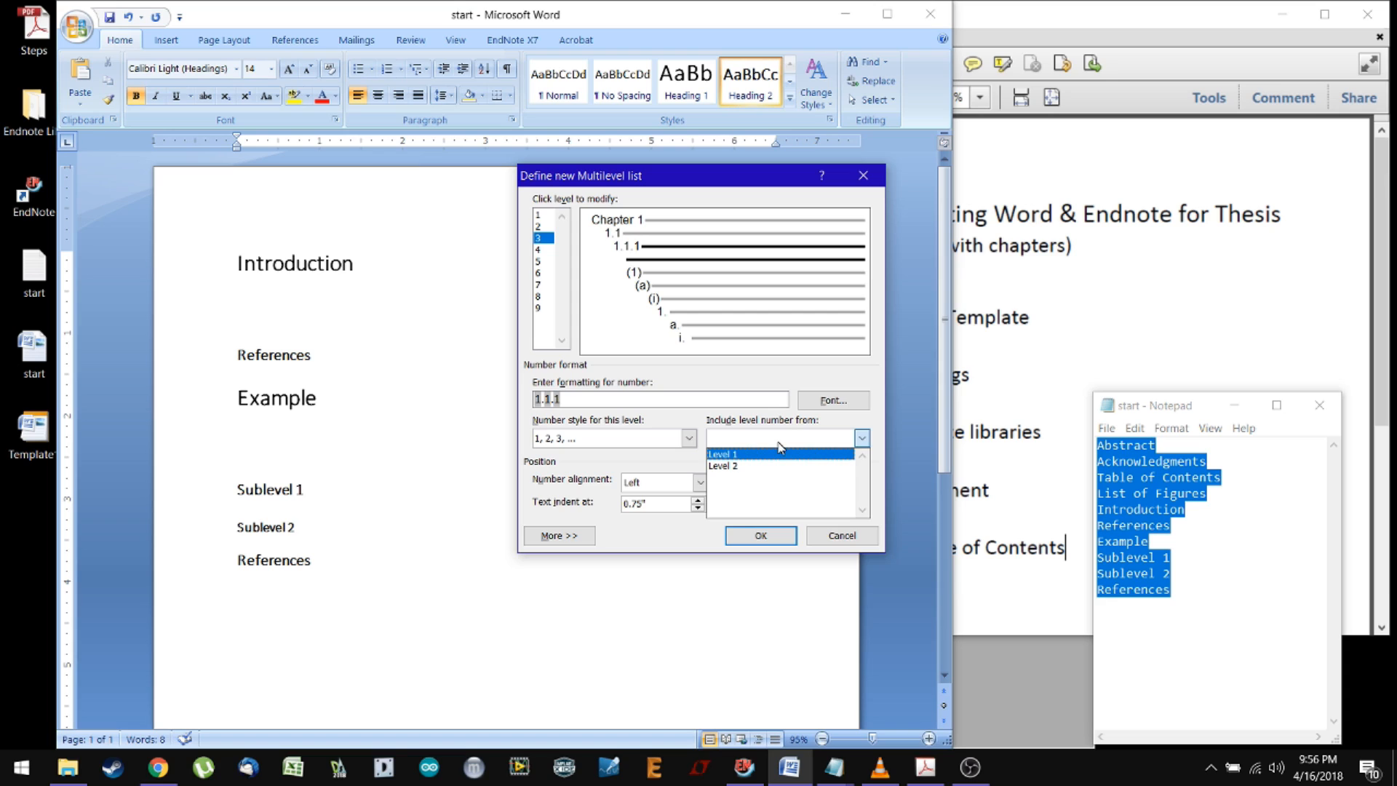
left_click(780, 445)
left_click(744, 536)
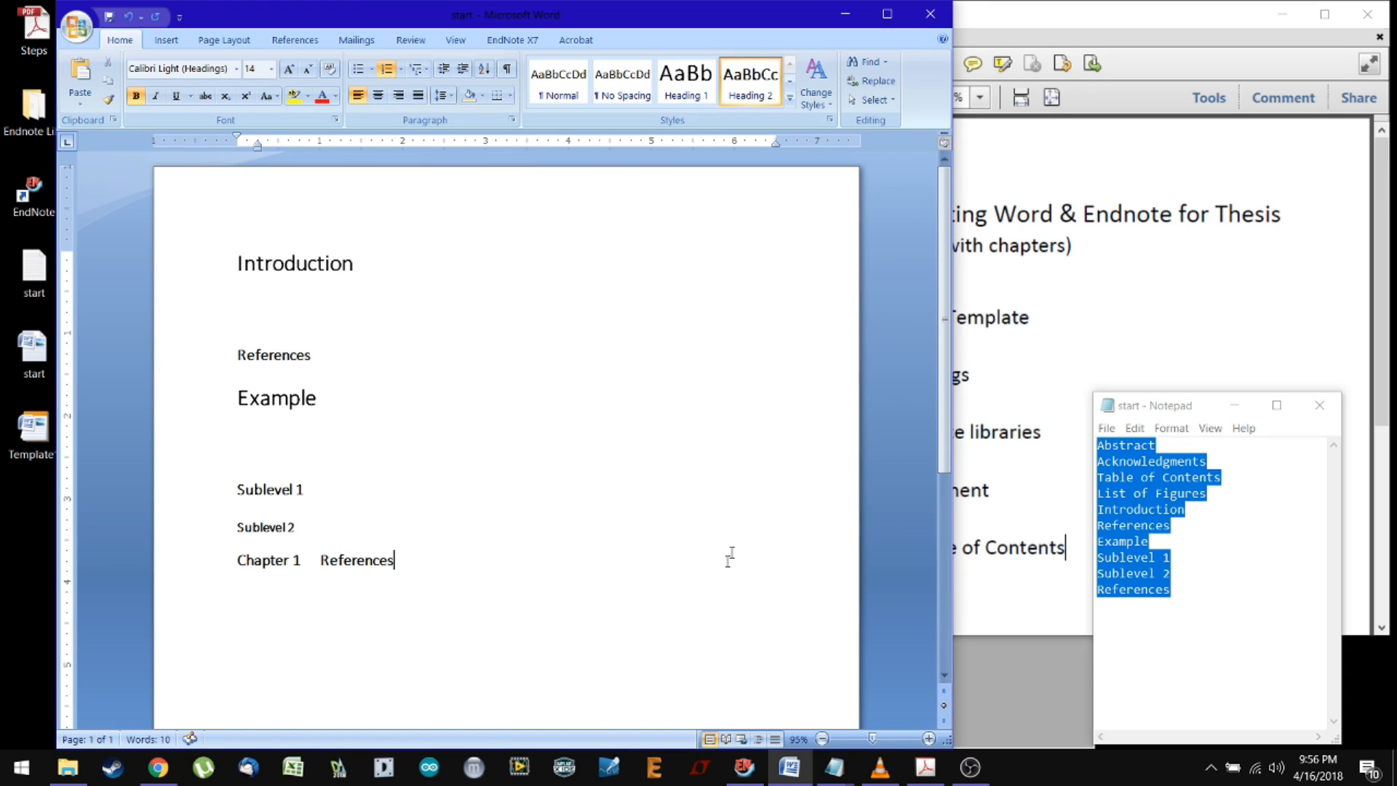
Remove numbering from the last References and number Introduction and the first References
left_click(387, 68)
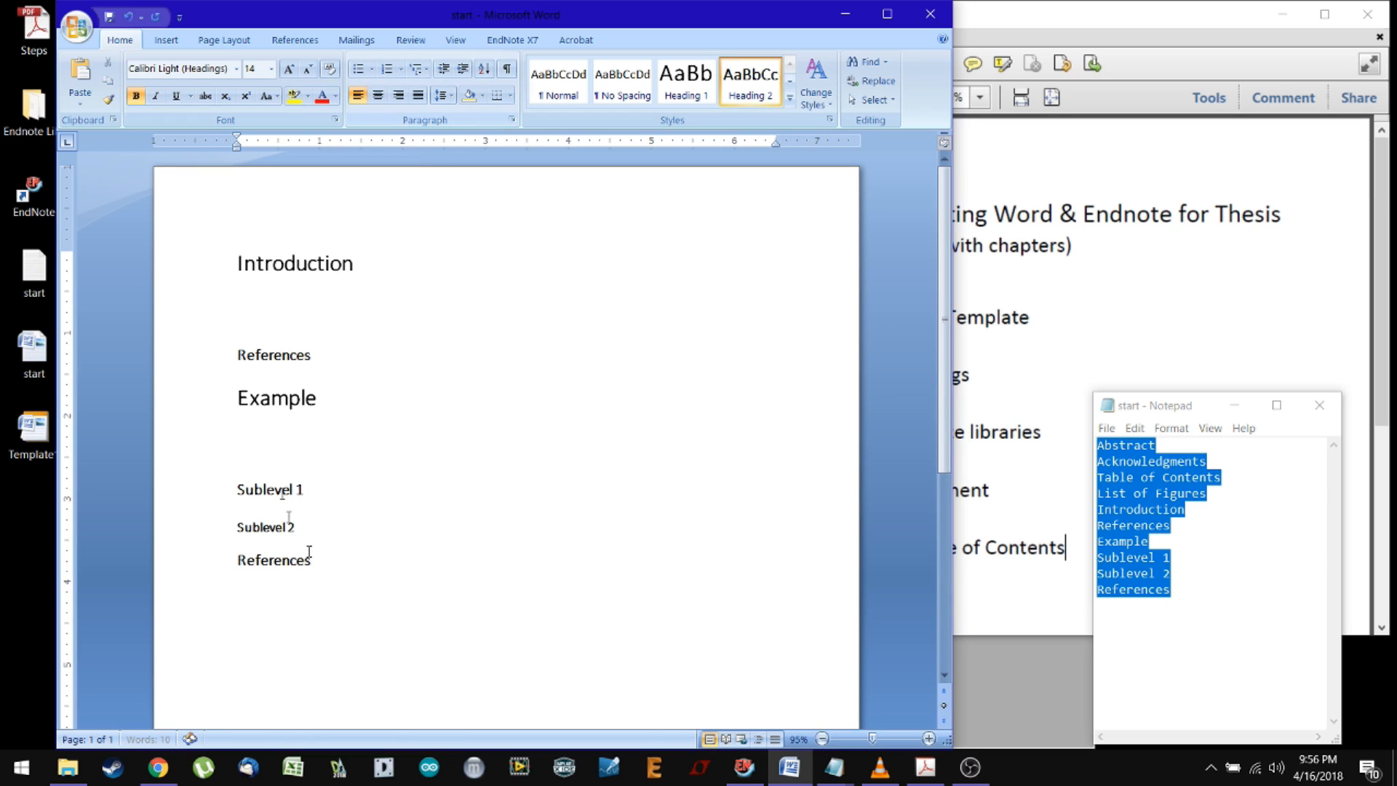
triple_click(291, 263)
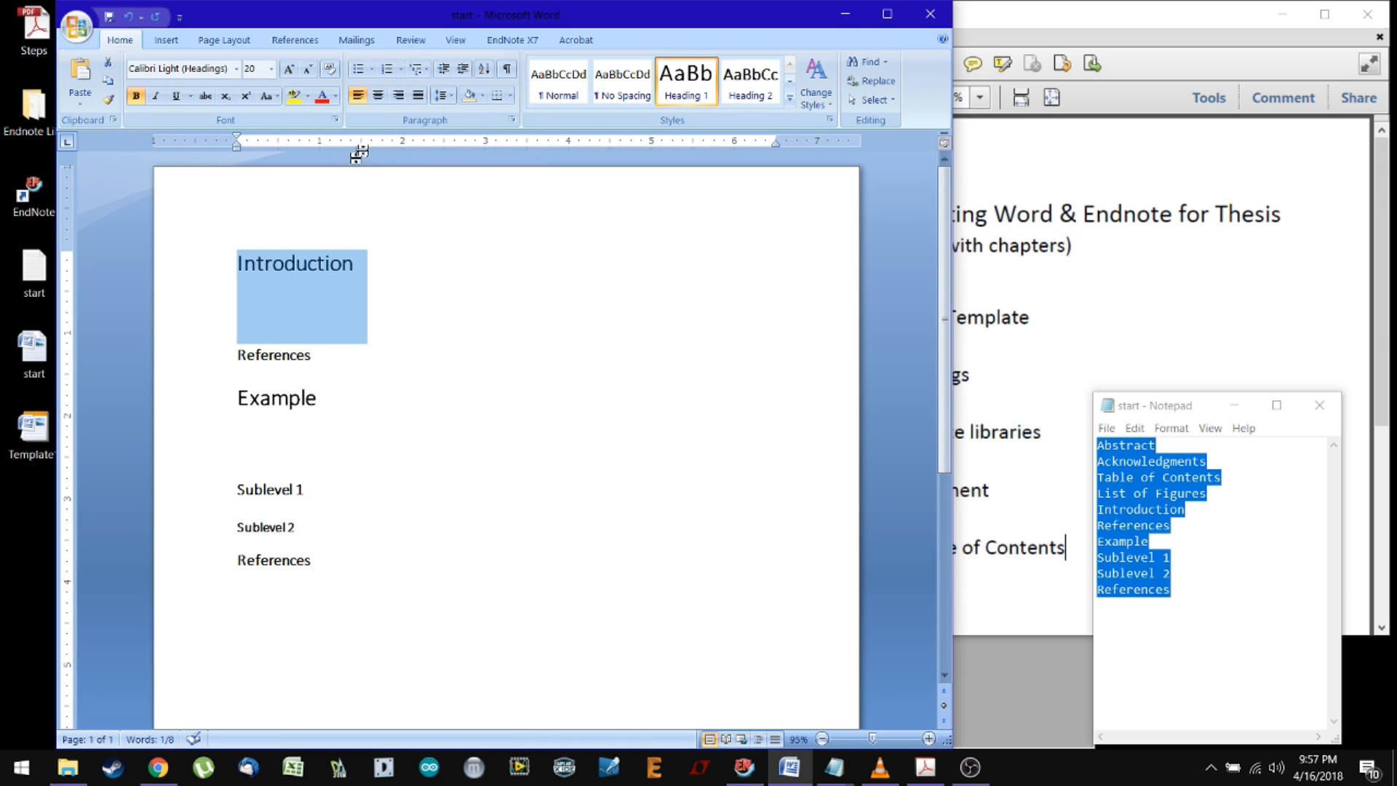
left_click(388, 70)
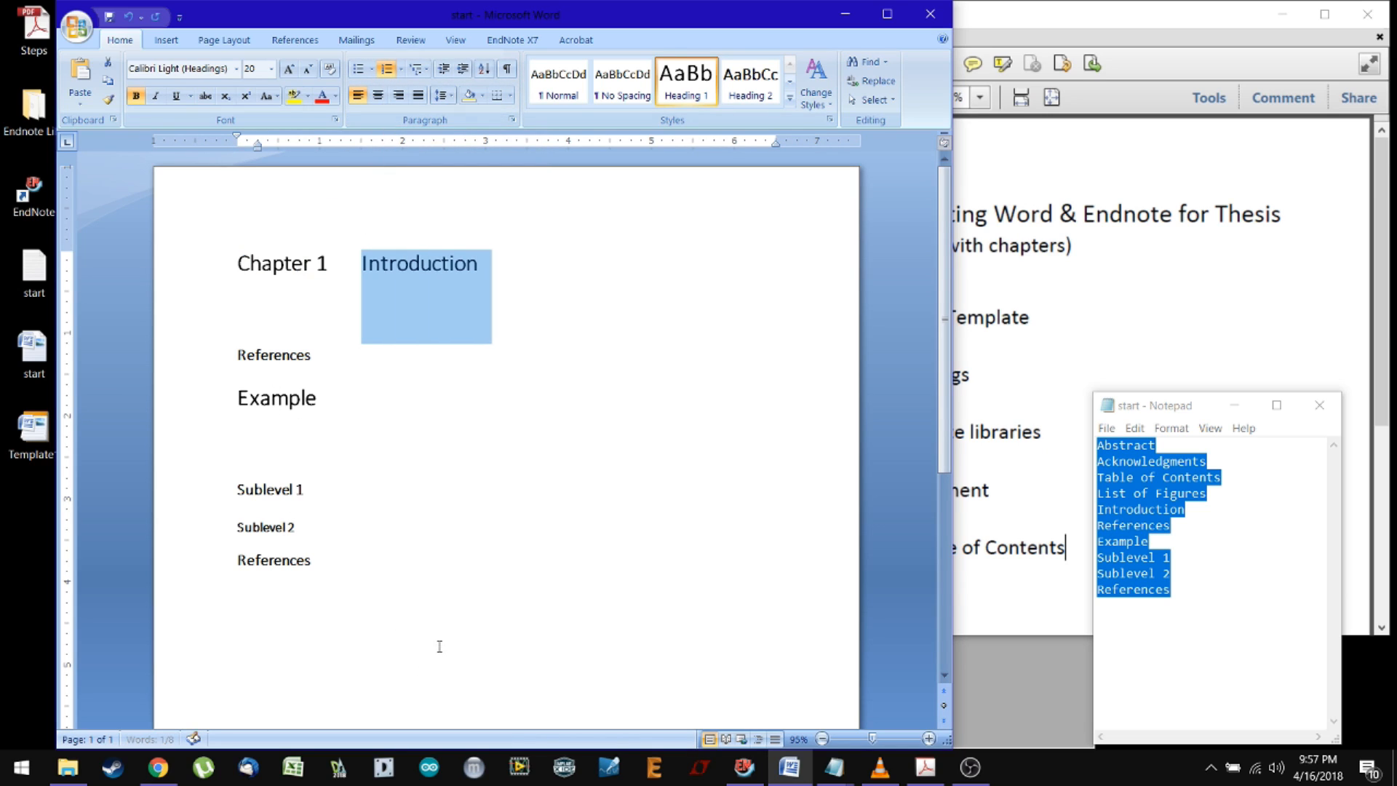
double_click(277, 355)
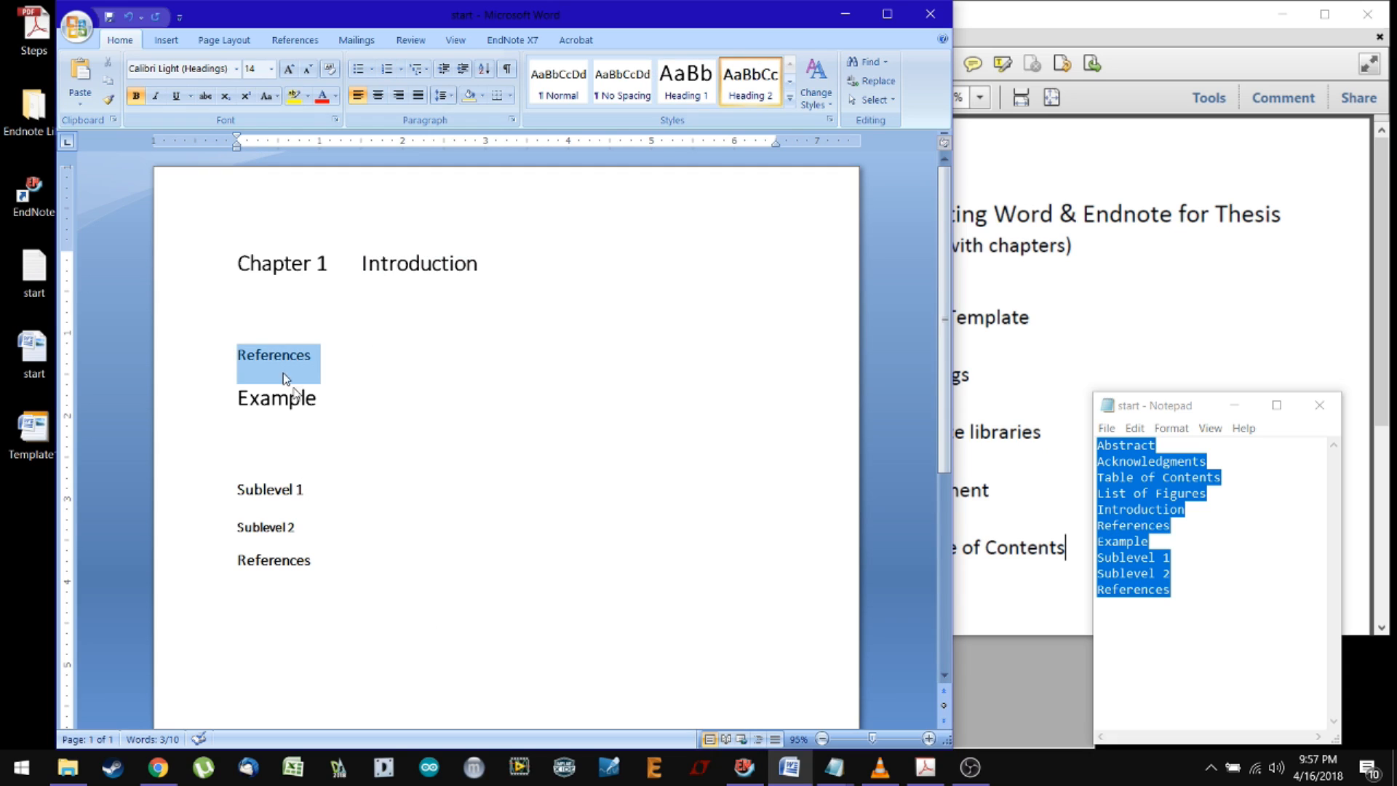
left_click(387, 70)
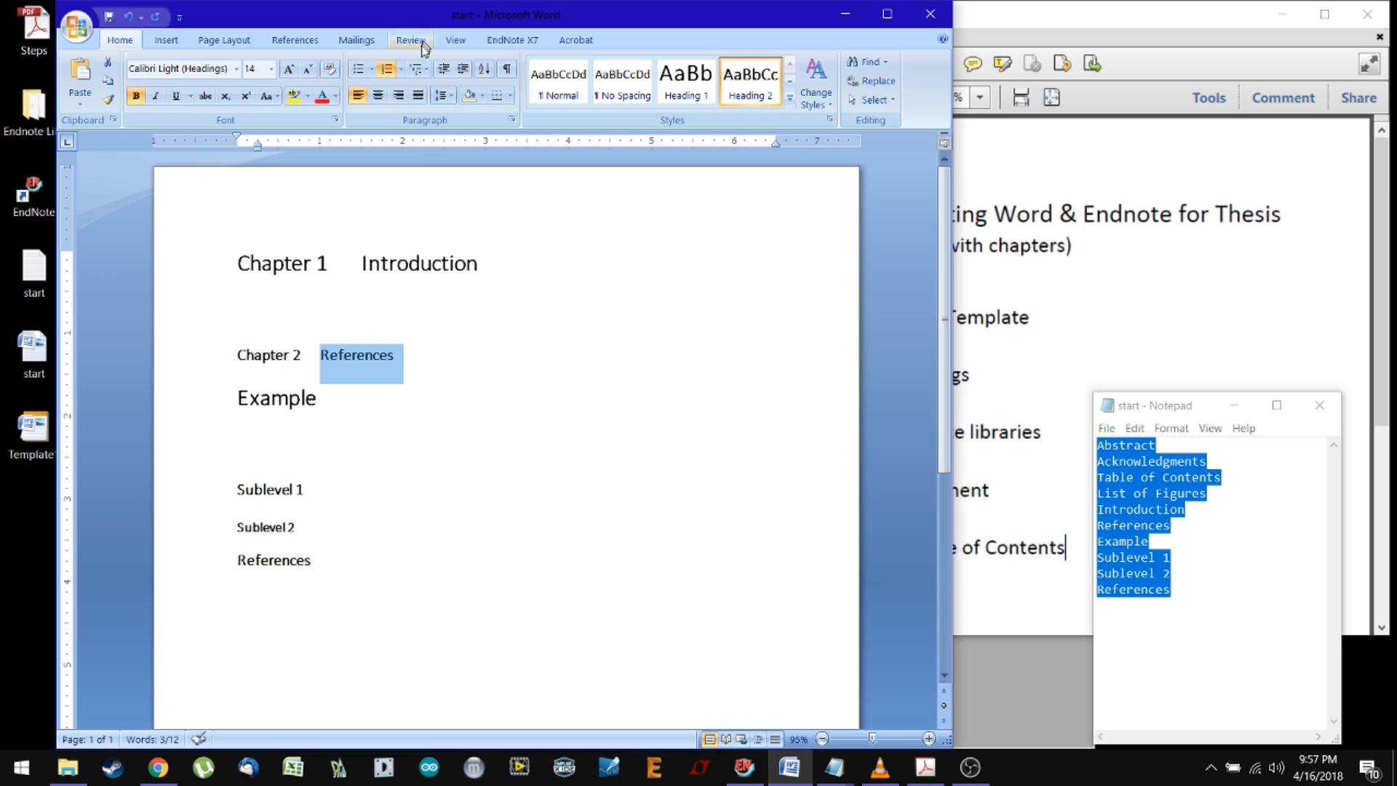
Demote the first References heading to list level 1.1
left_click(400, 69)
mouse_move(419, 430)
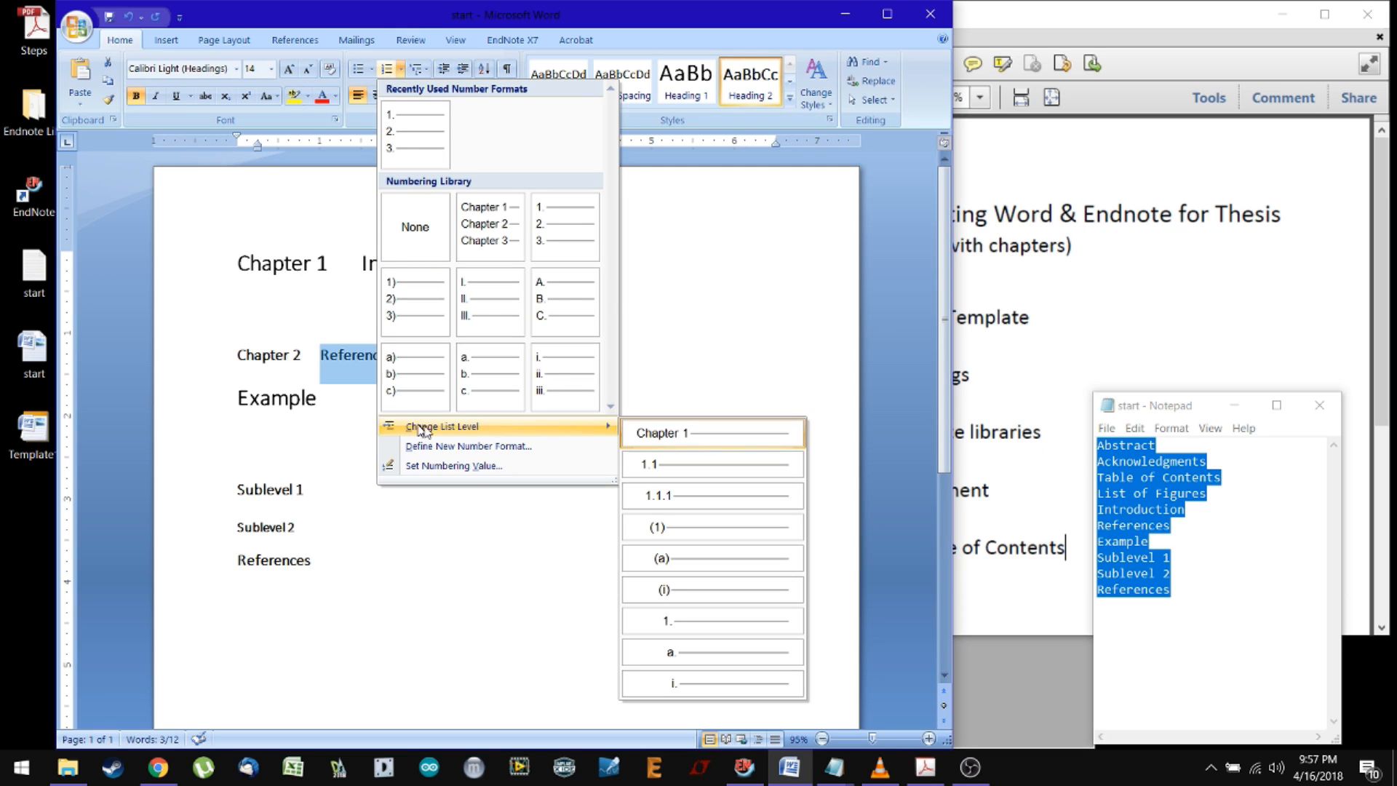
left_click(670, 461)
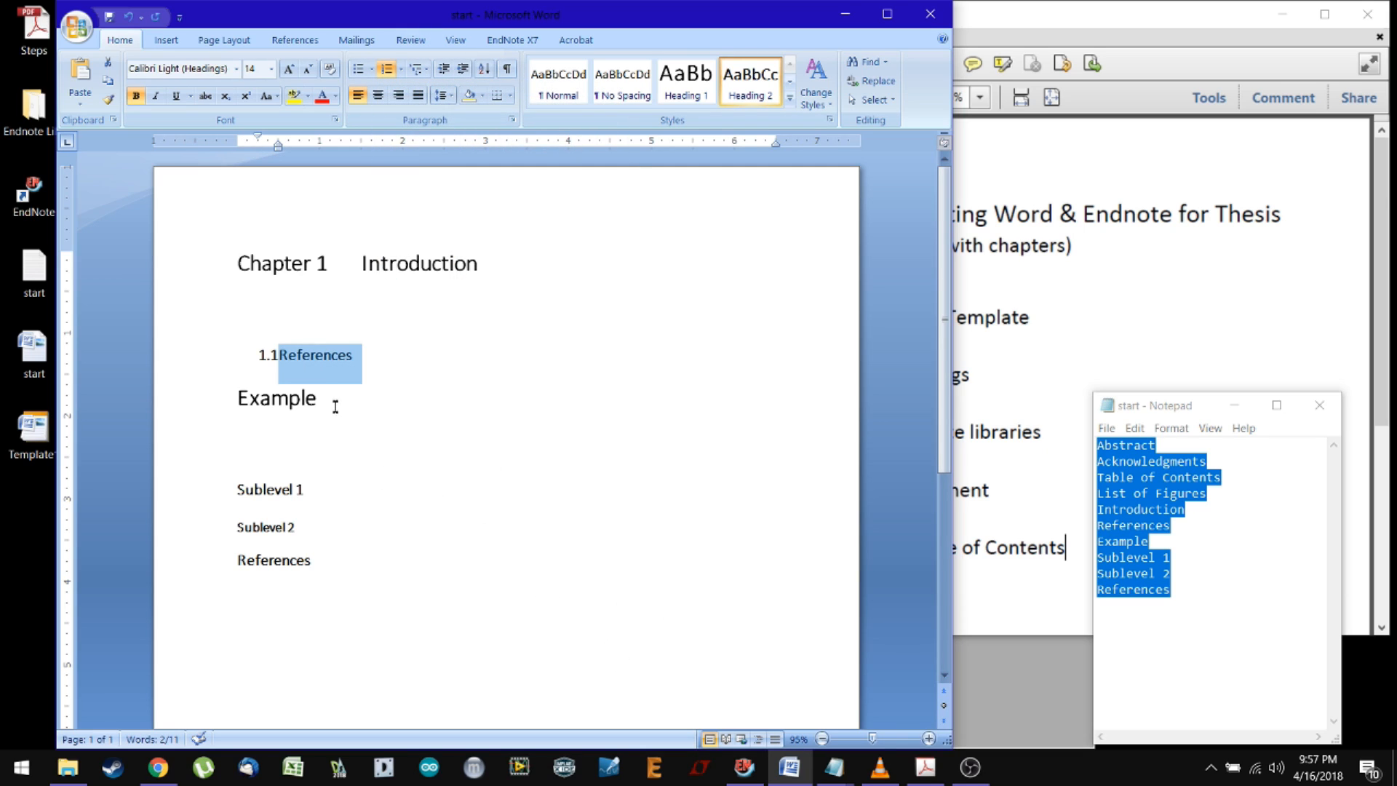
key("Left")
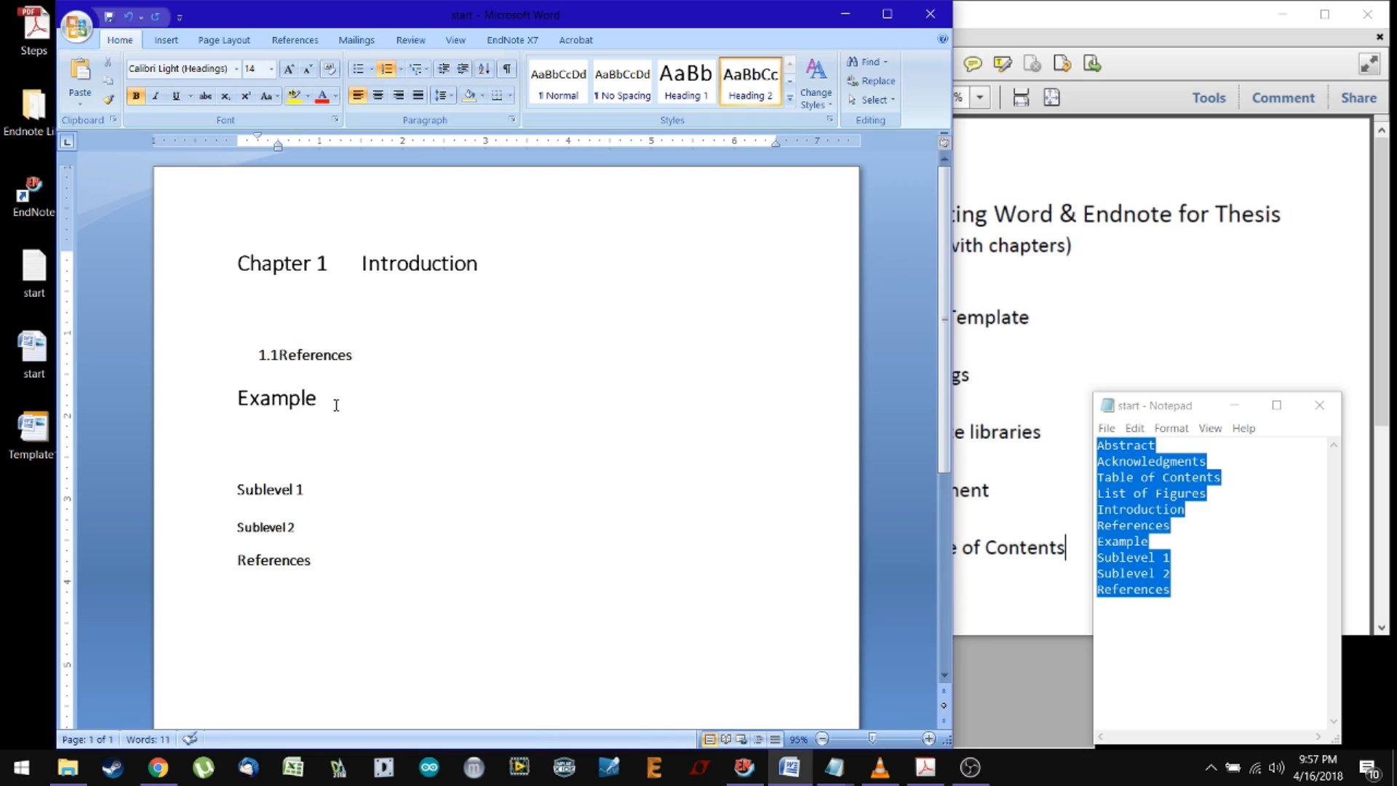
key("Tab")
key("BackSpace")
key("Tab")
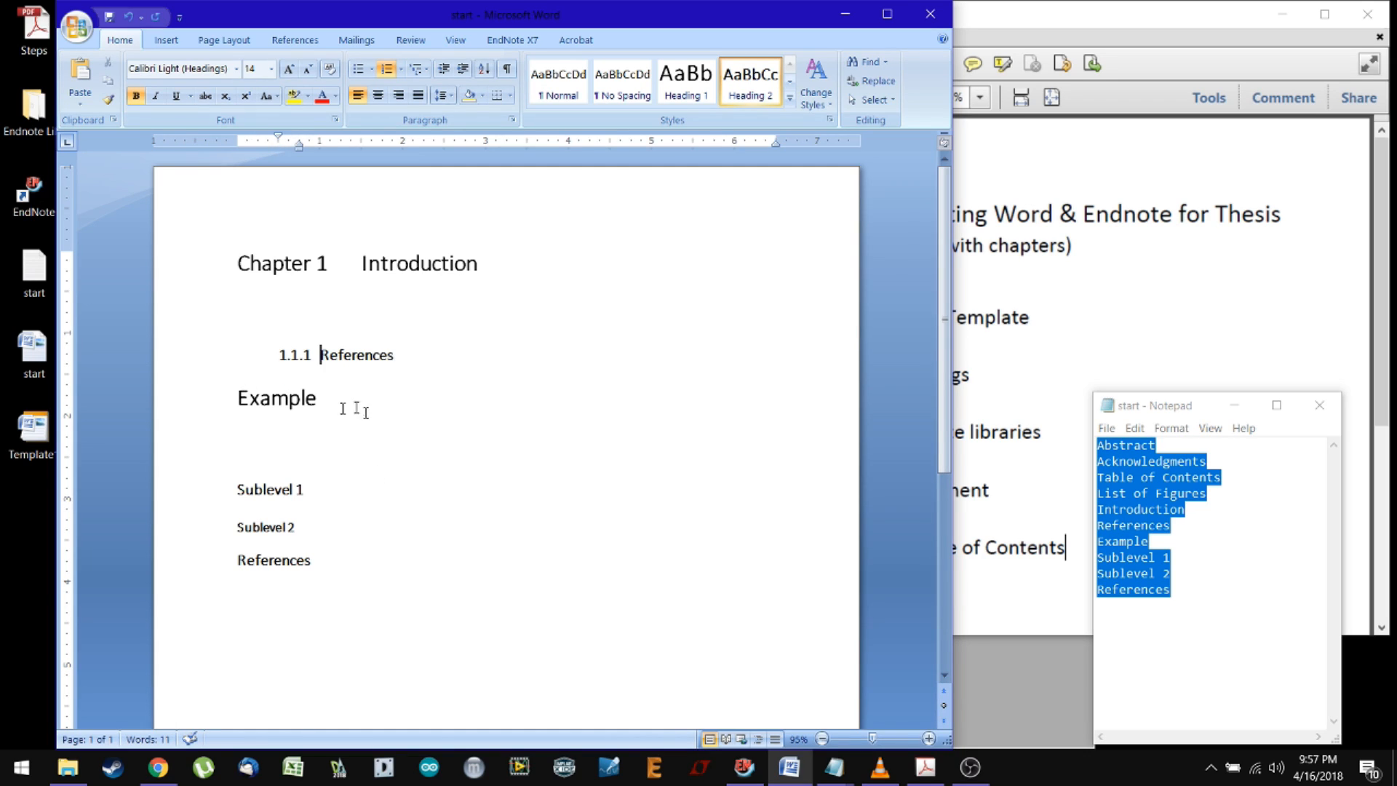
key("ctrl+z")
Number the Example heading as Chapter 2
key("Tab")
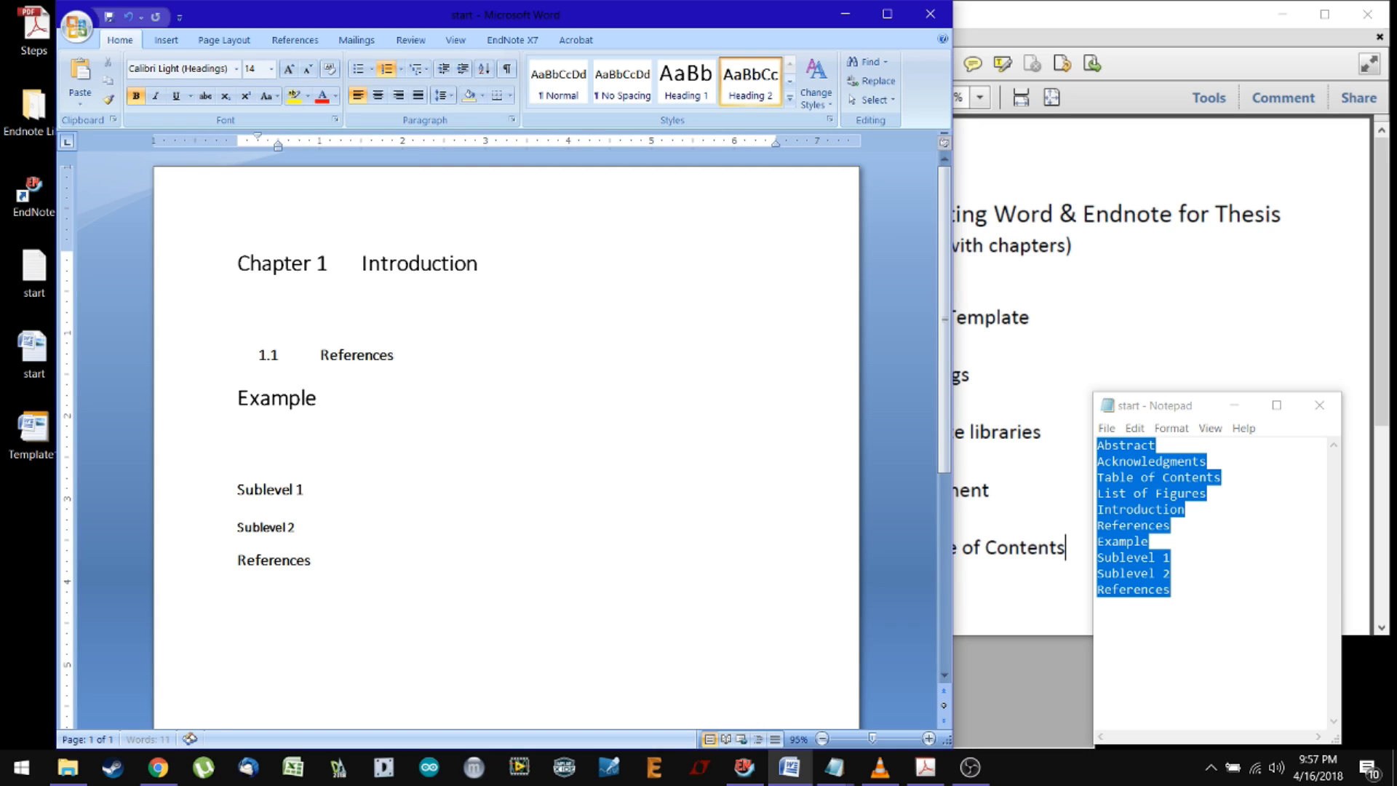
left_click_drag(238, 399, 339, 401)
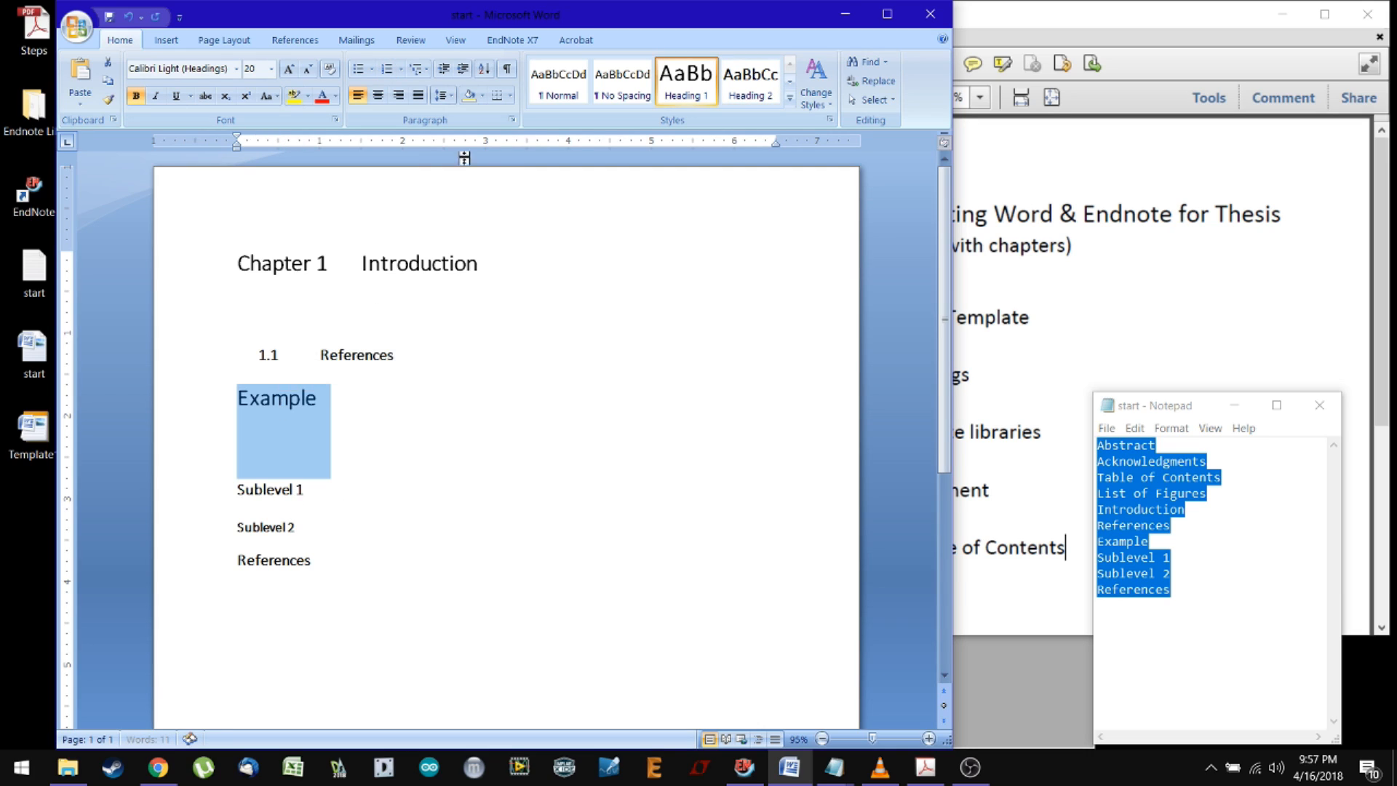
left_click(426, 73)
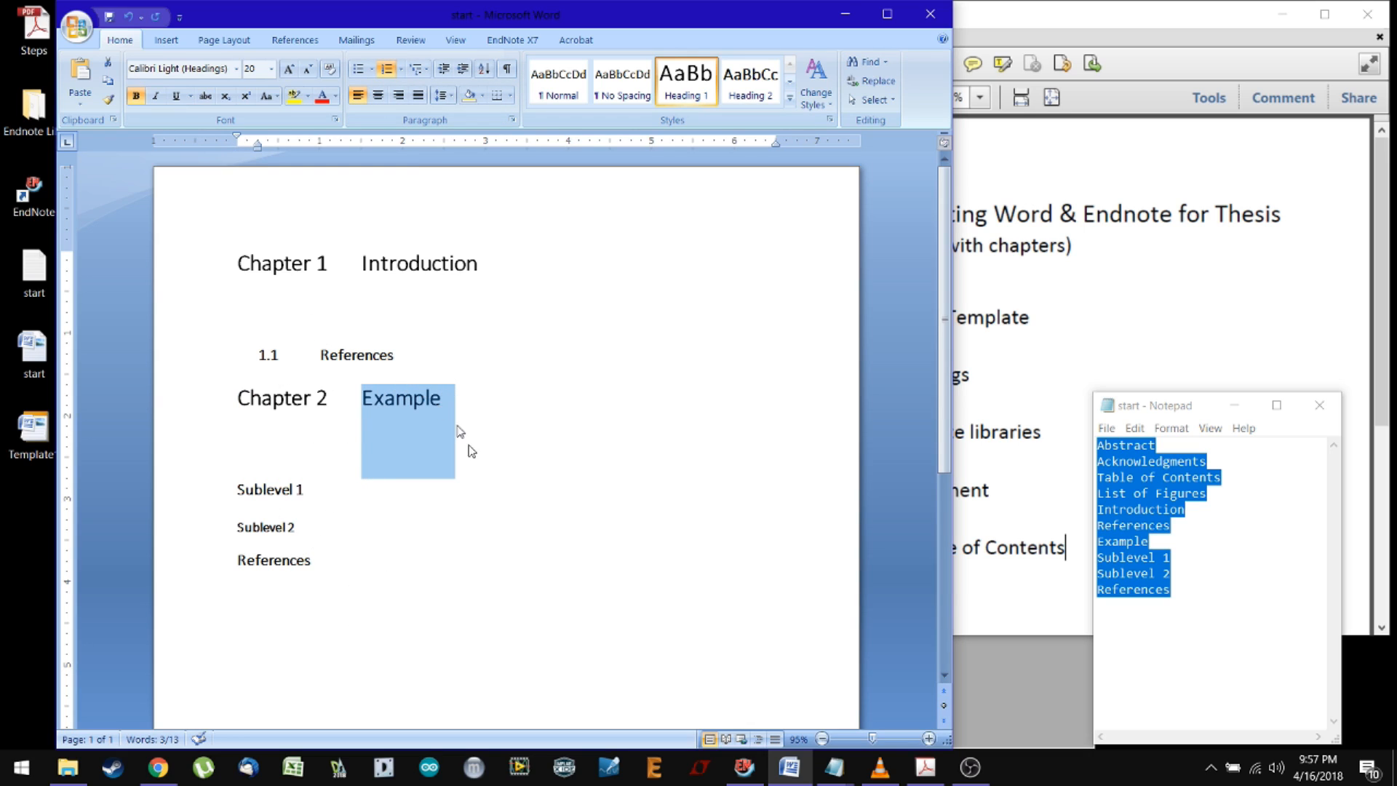
Number the Sublevel 1 heading as section 2.1
left_click(276, 489)
left_click_drag(275, 489, 303, 492)
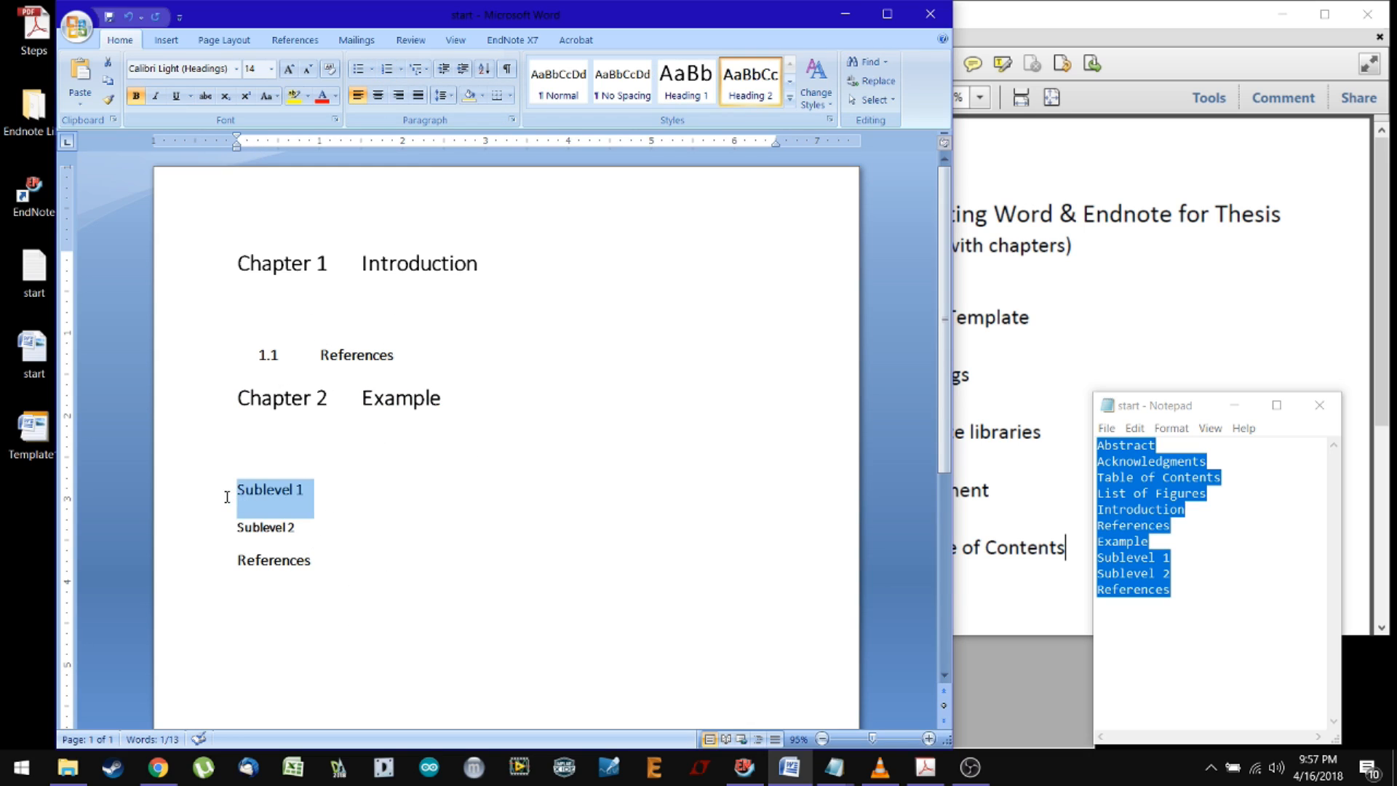
left_click(387, 69)
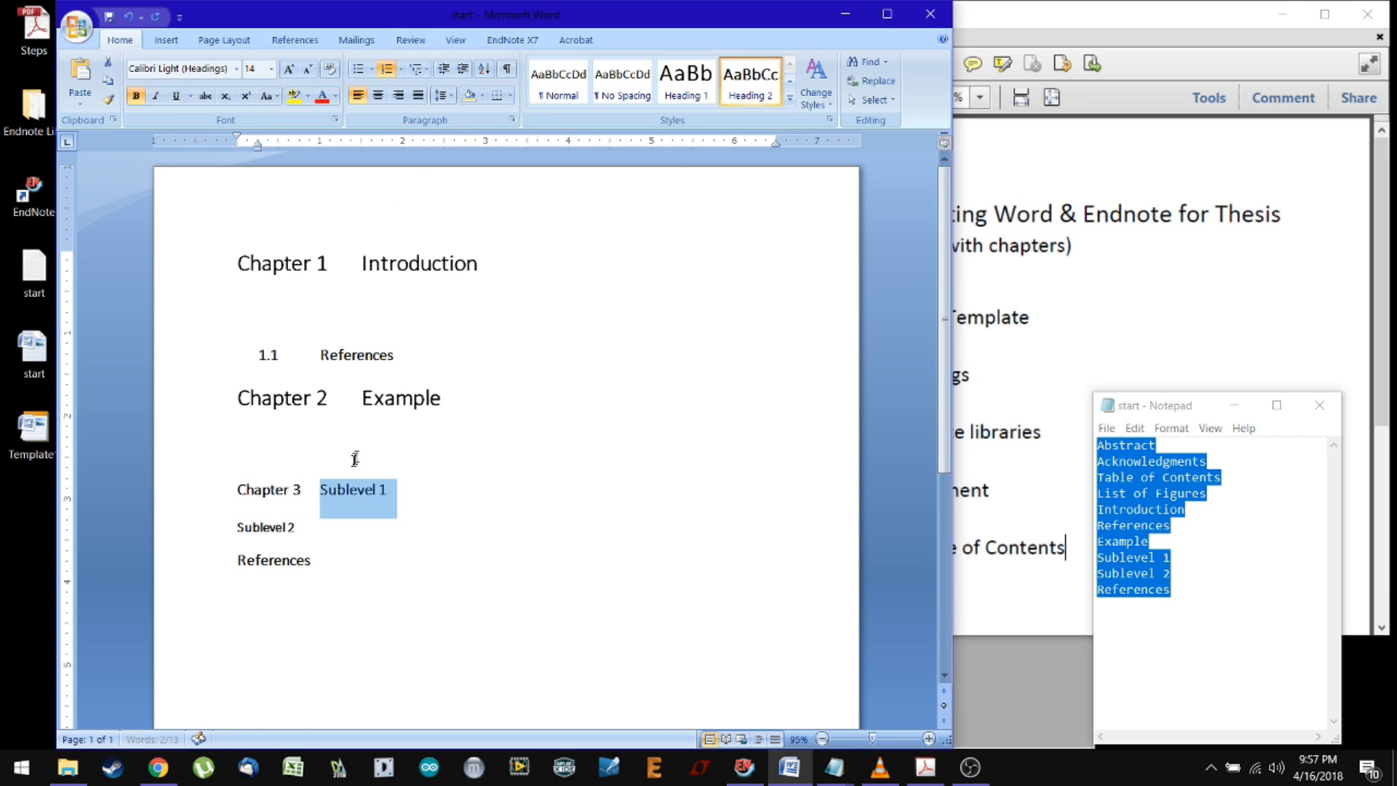
left_click(400, 69)
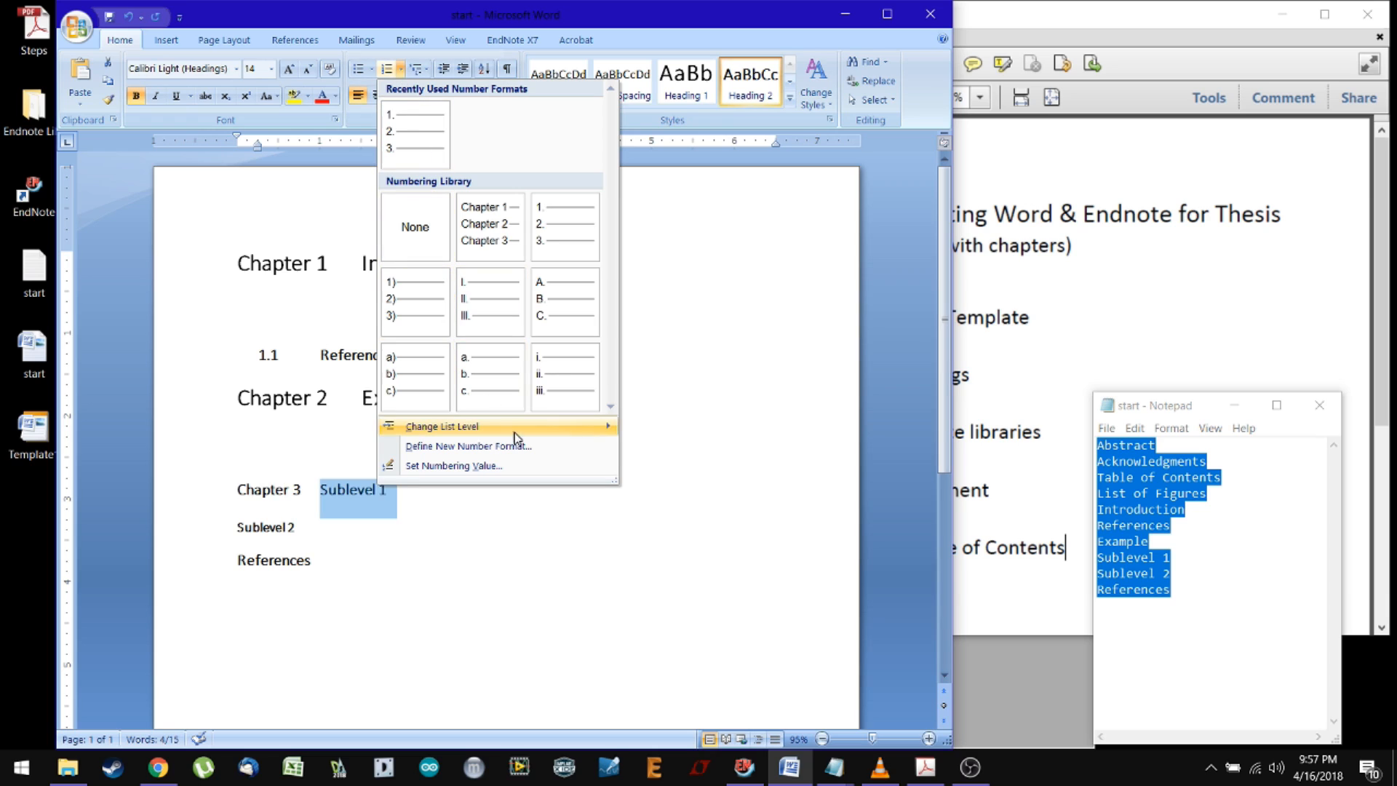
mouse_move(514, 432)
left_click(695, 473)
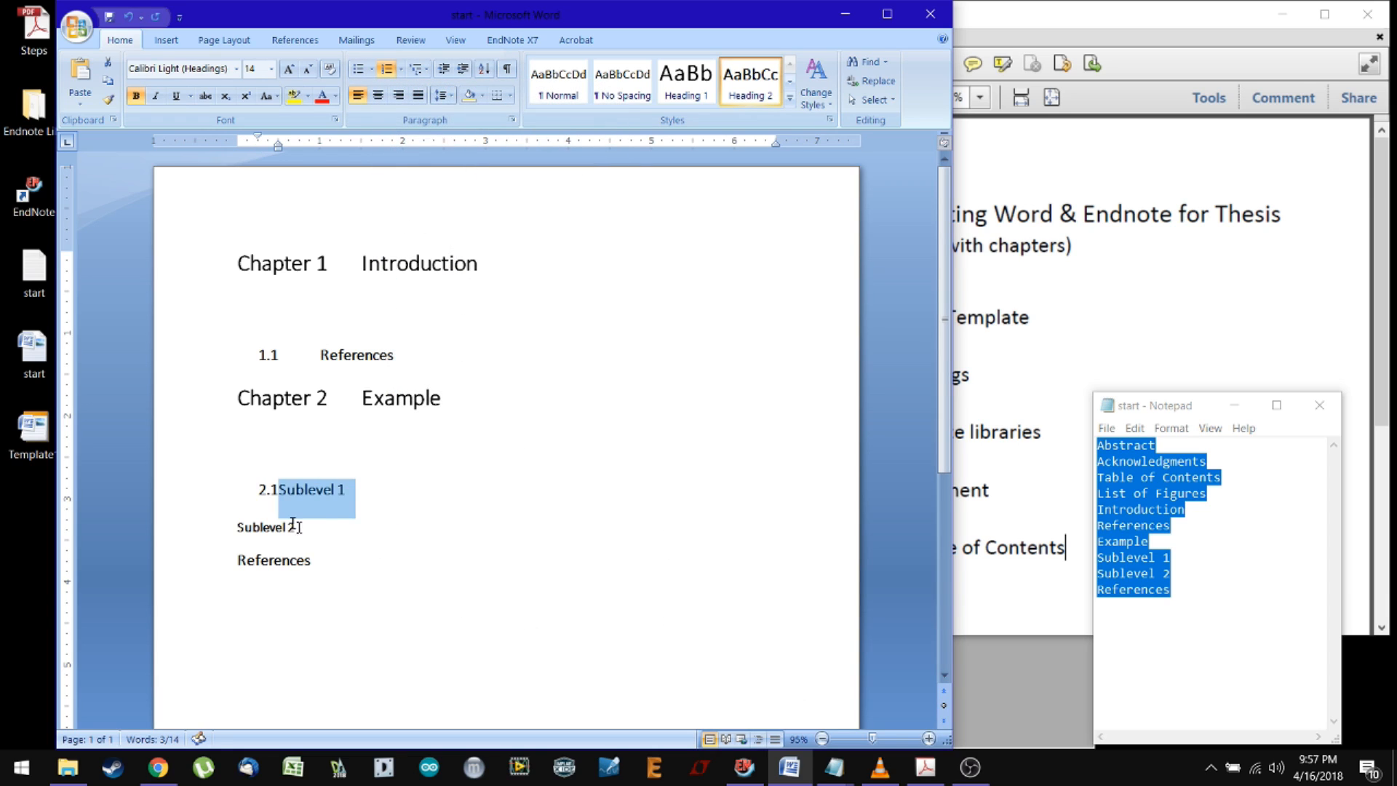
key("Left")
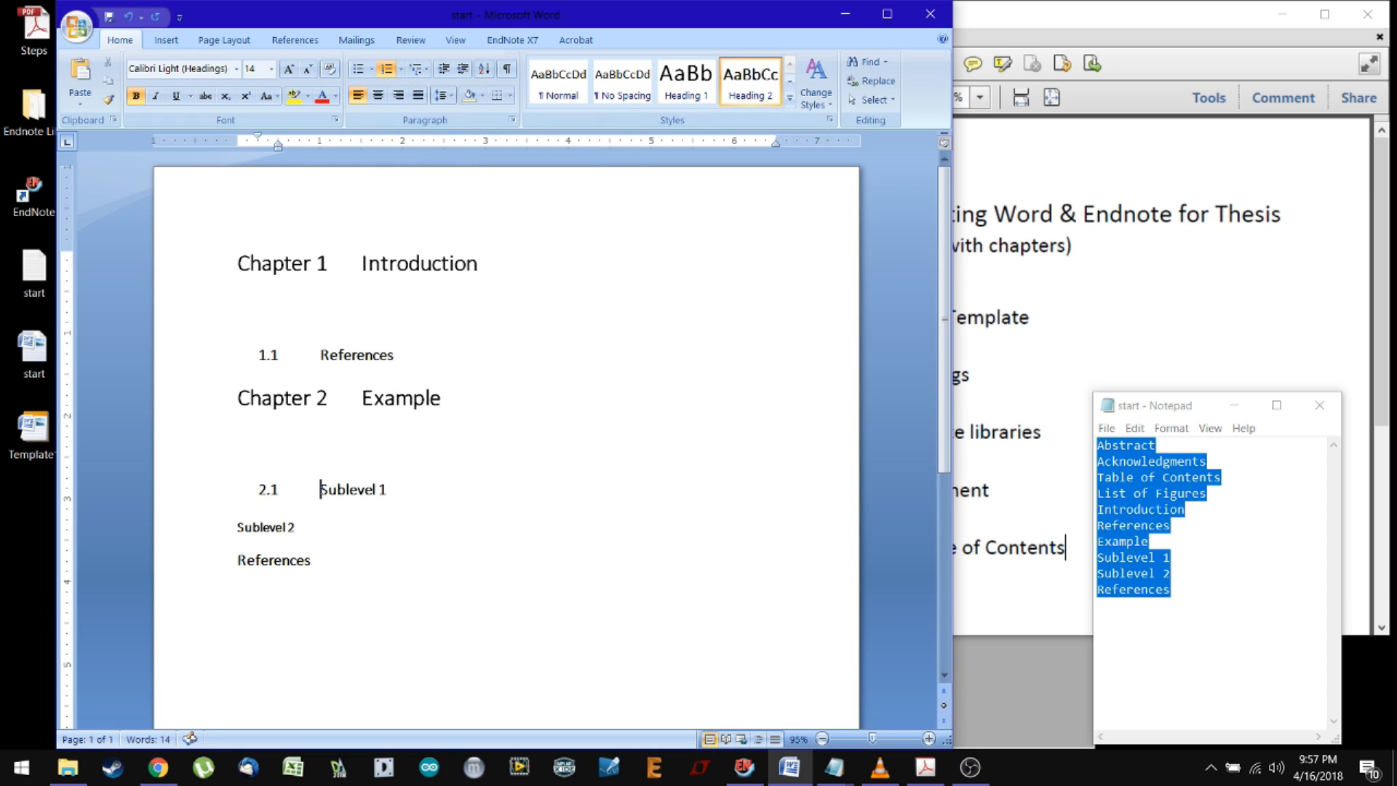
Number the Sublevel 2 heading at list level 2.1.1
left_click_drag(316, 534, 225, 534)
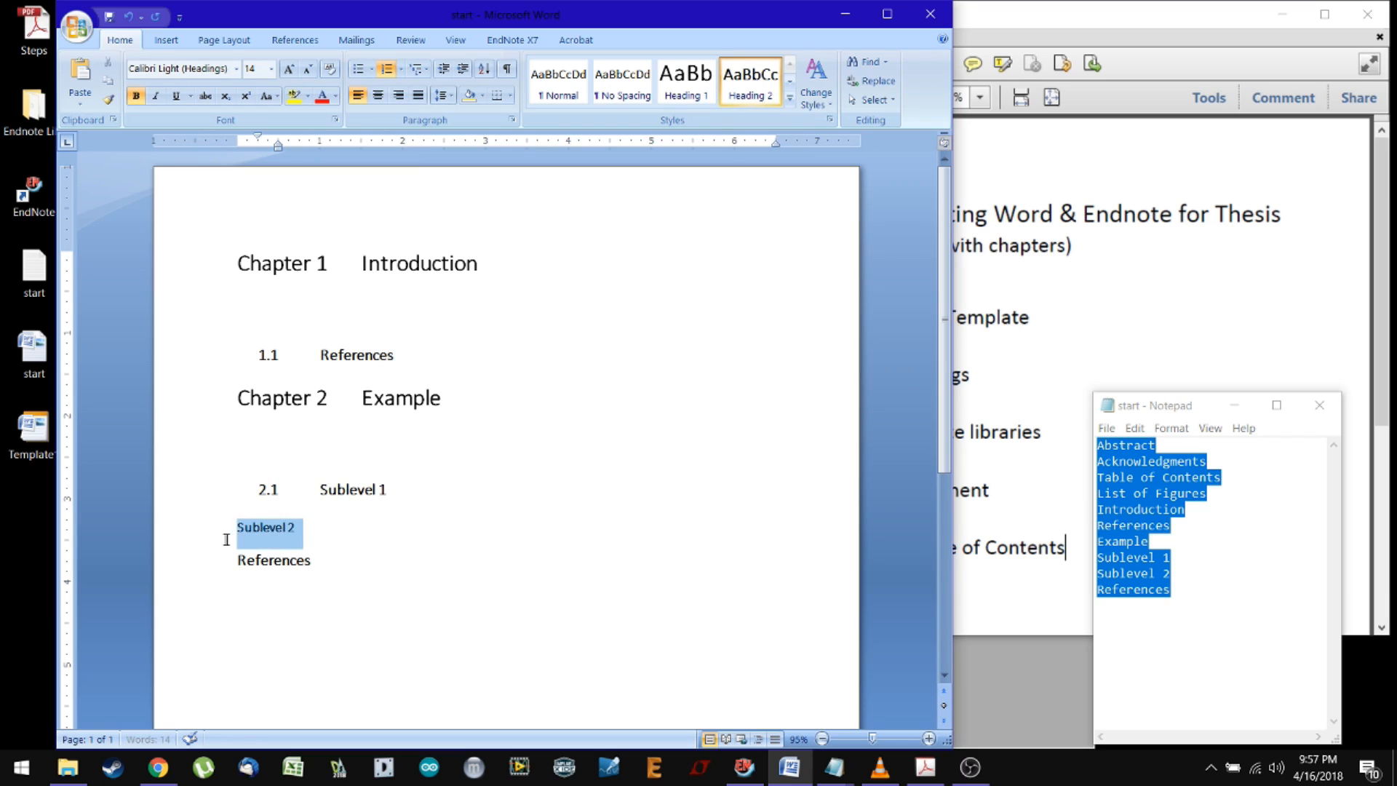
left_click(402, 73)
left_click(490, 224)
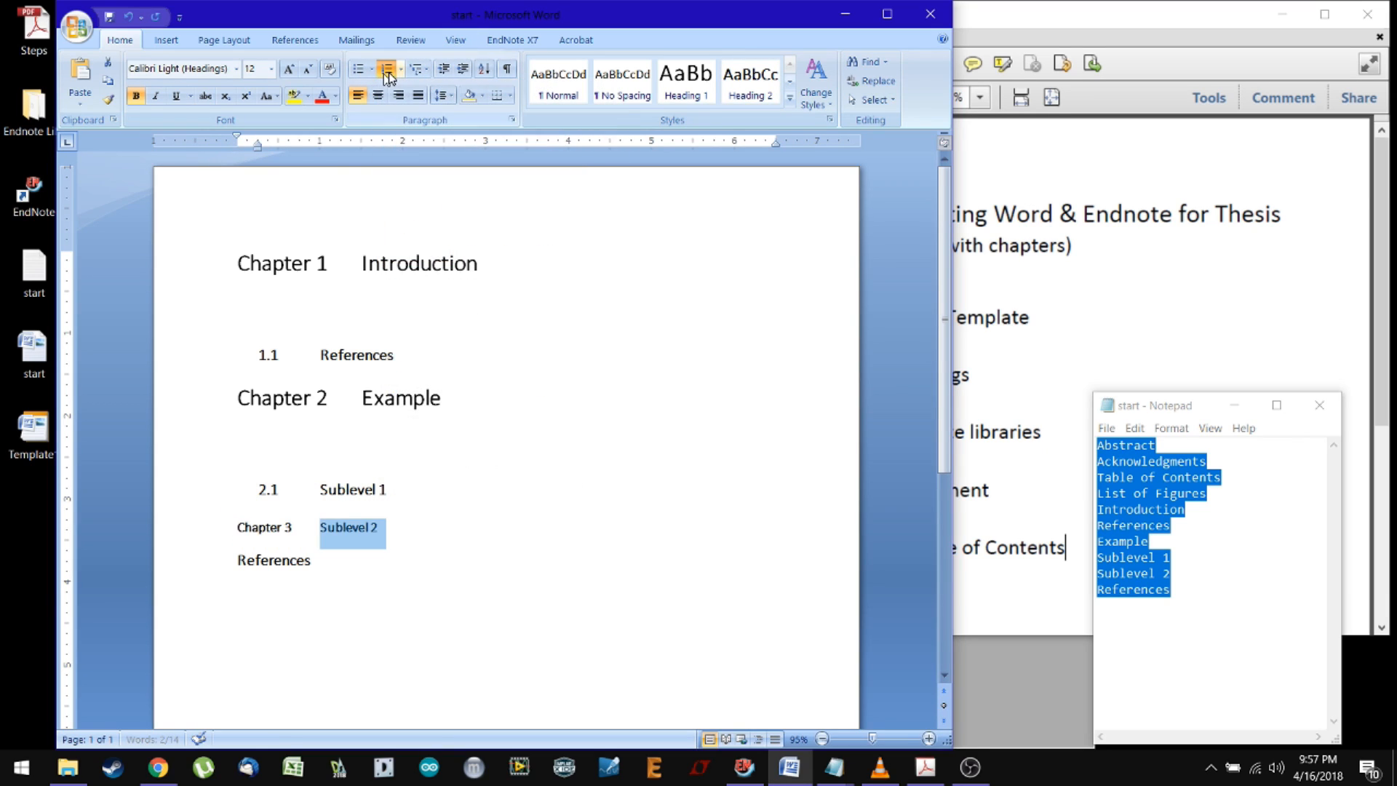
left_click(400, 69)
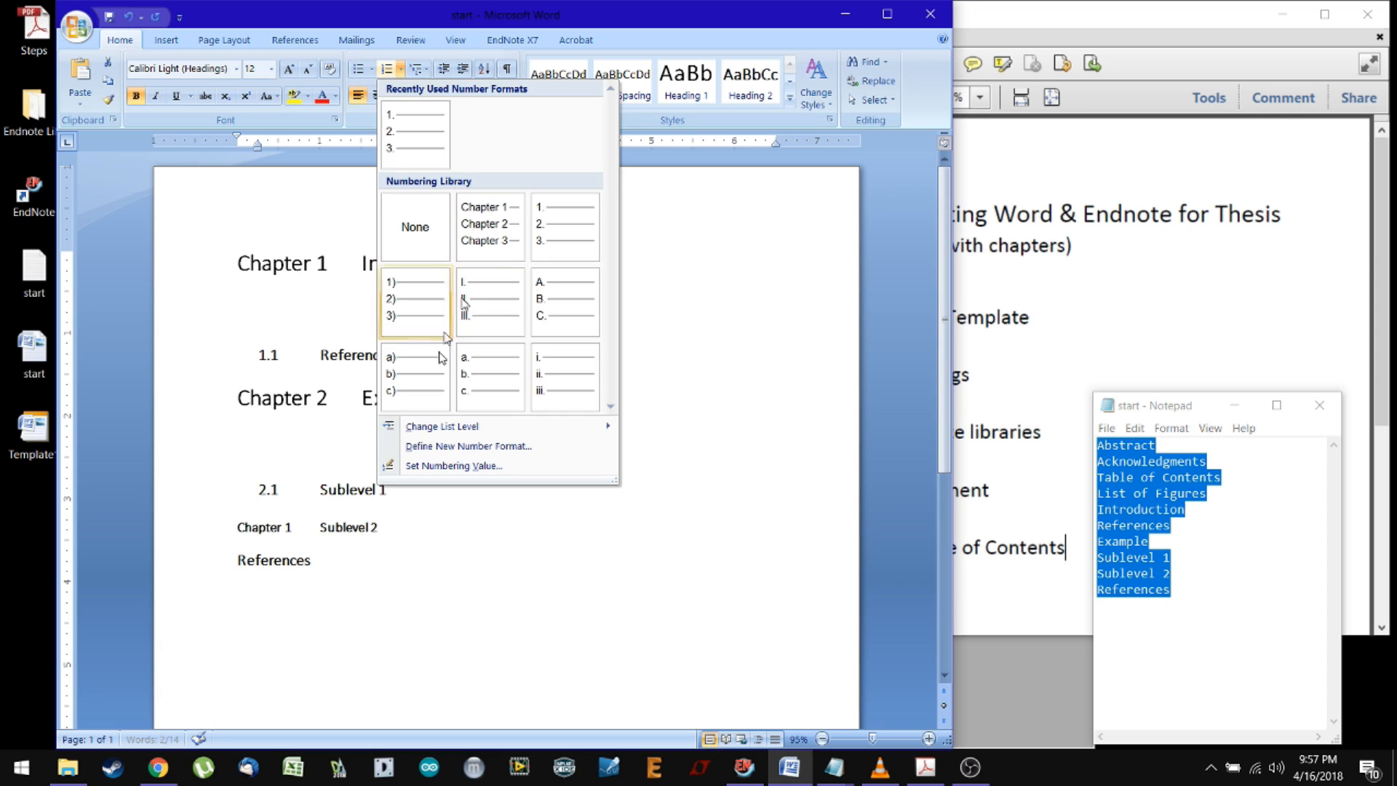
mouse_move(478, 425)
left_click(689, 491)
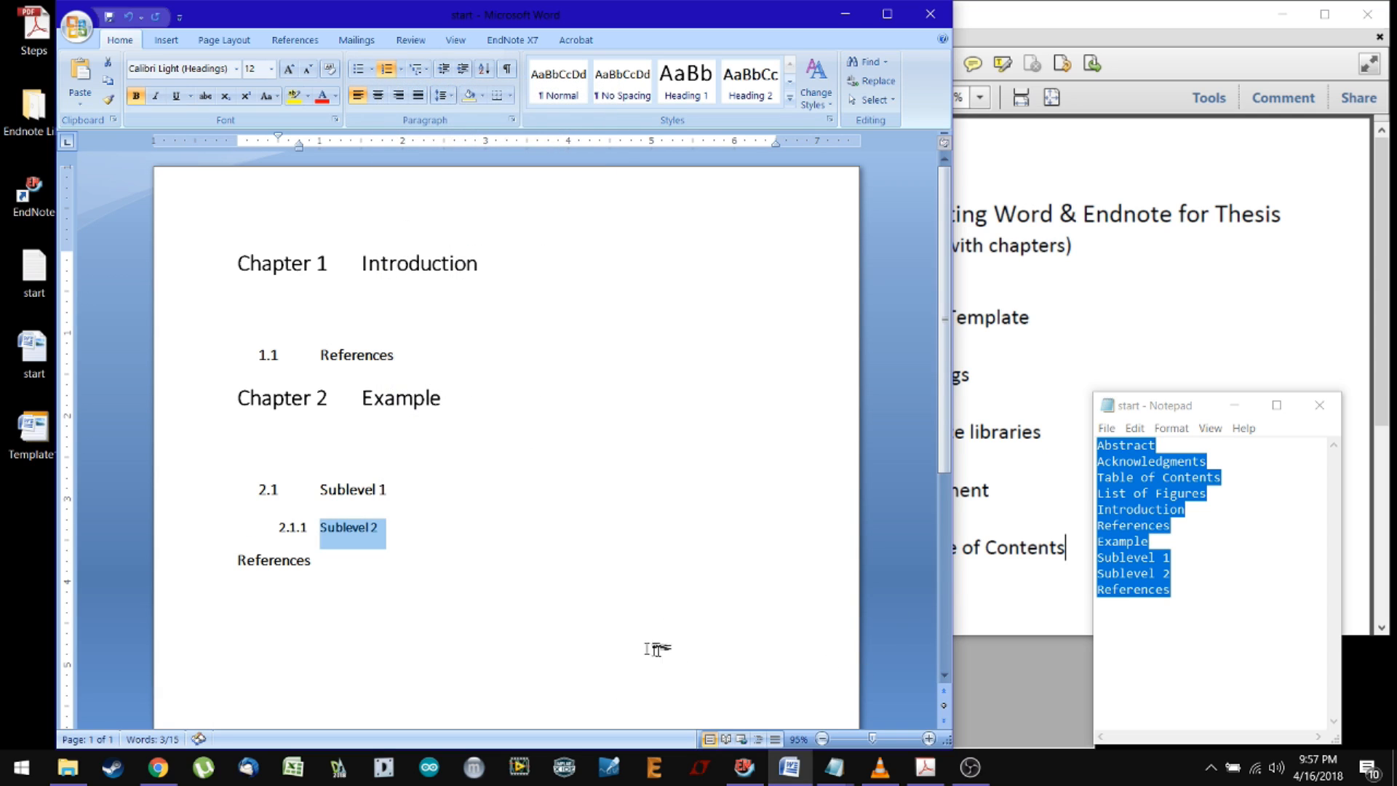
Number the final References line at level 1.1, making it 2.2
triple_click(293, 559)
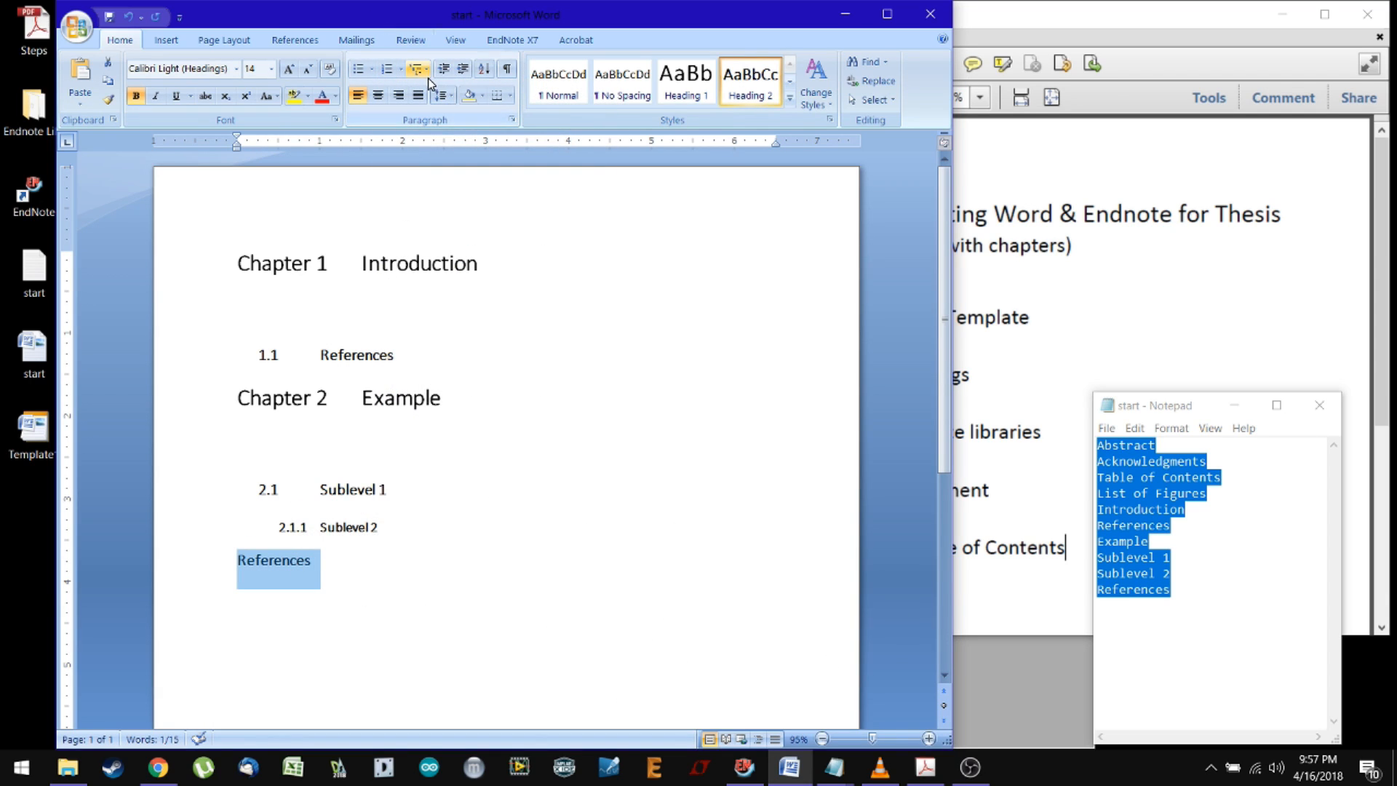
left_click(401, 73)
left_click(407, 116)
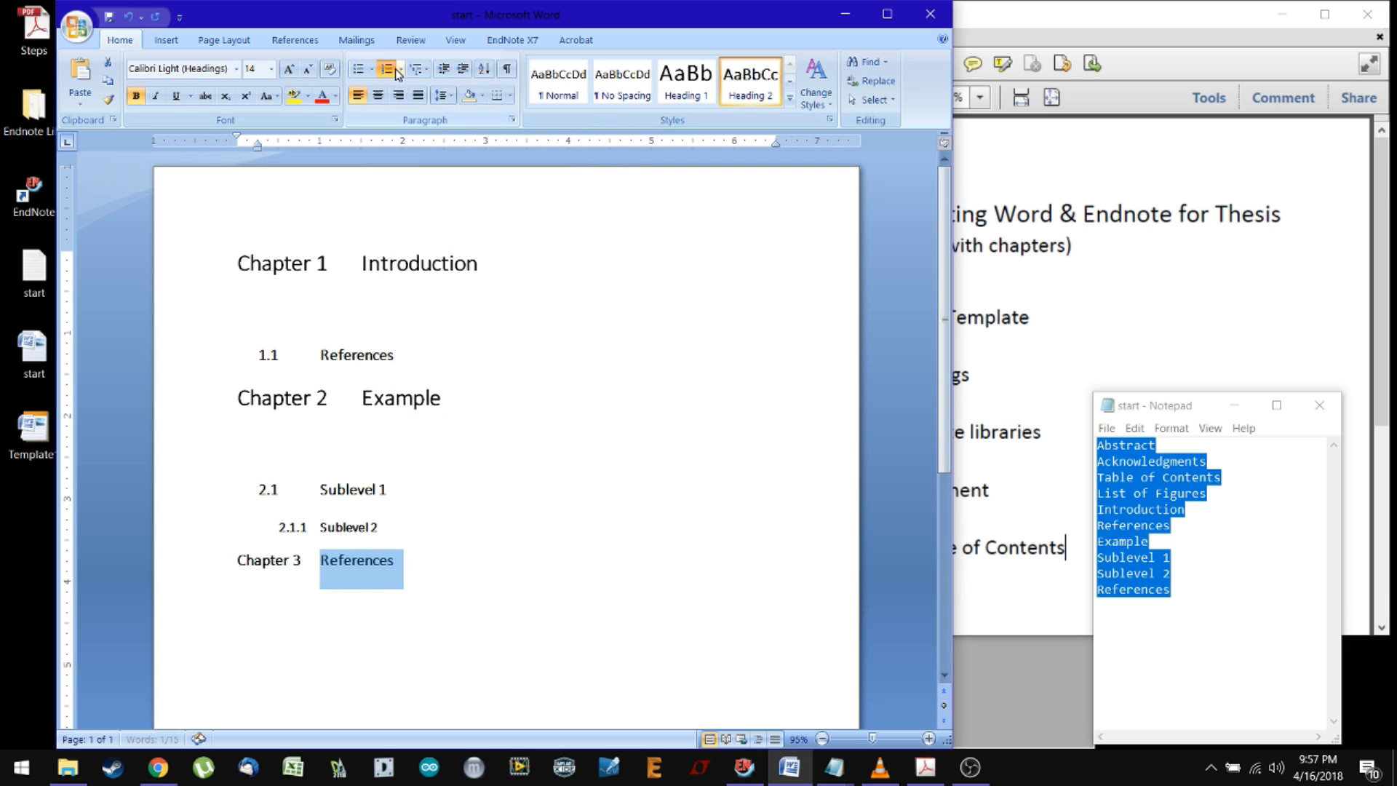
left_click(401, 69)
mouse_move(592, 425)
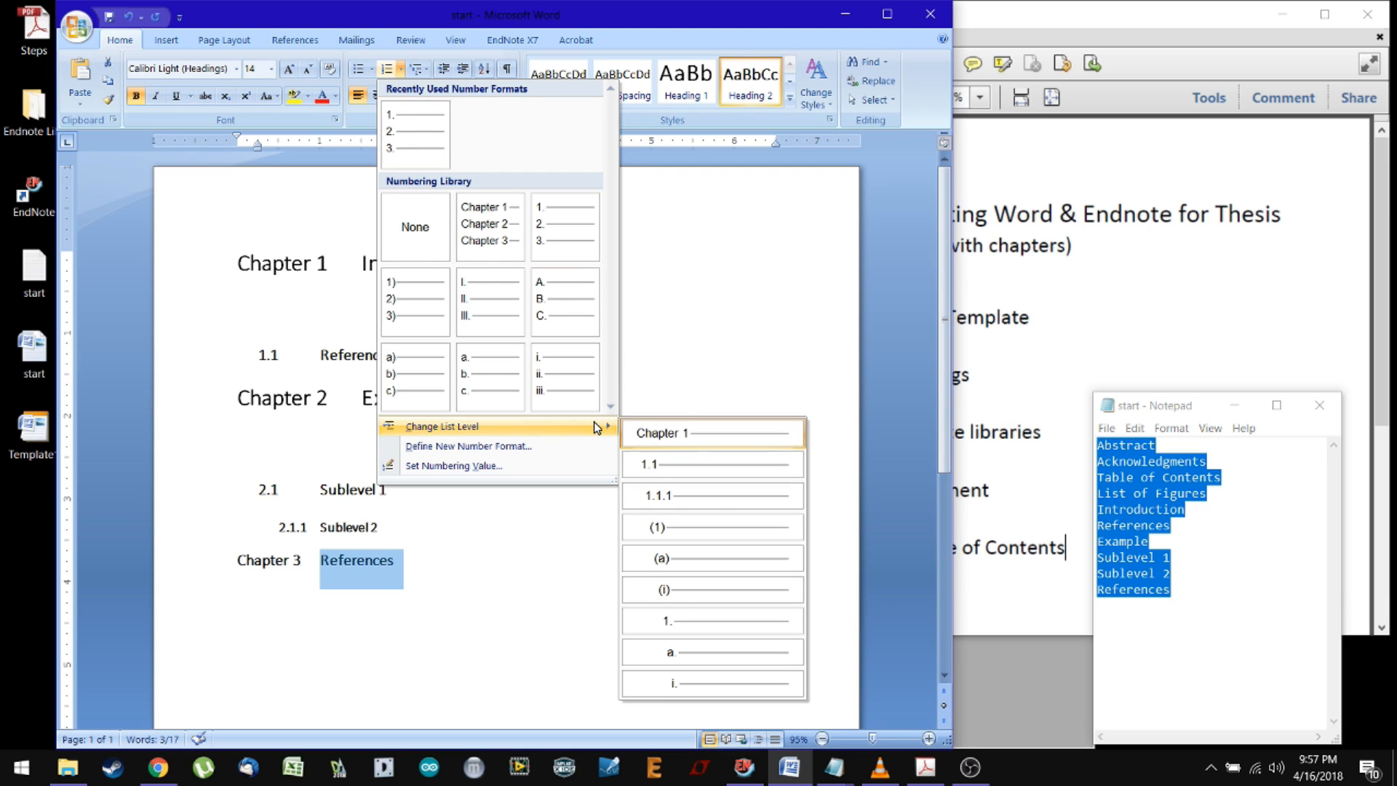
left_click(713, 464)
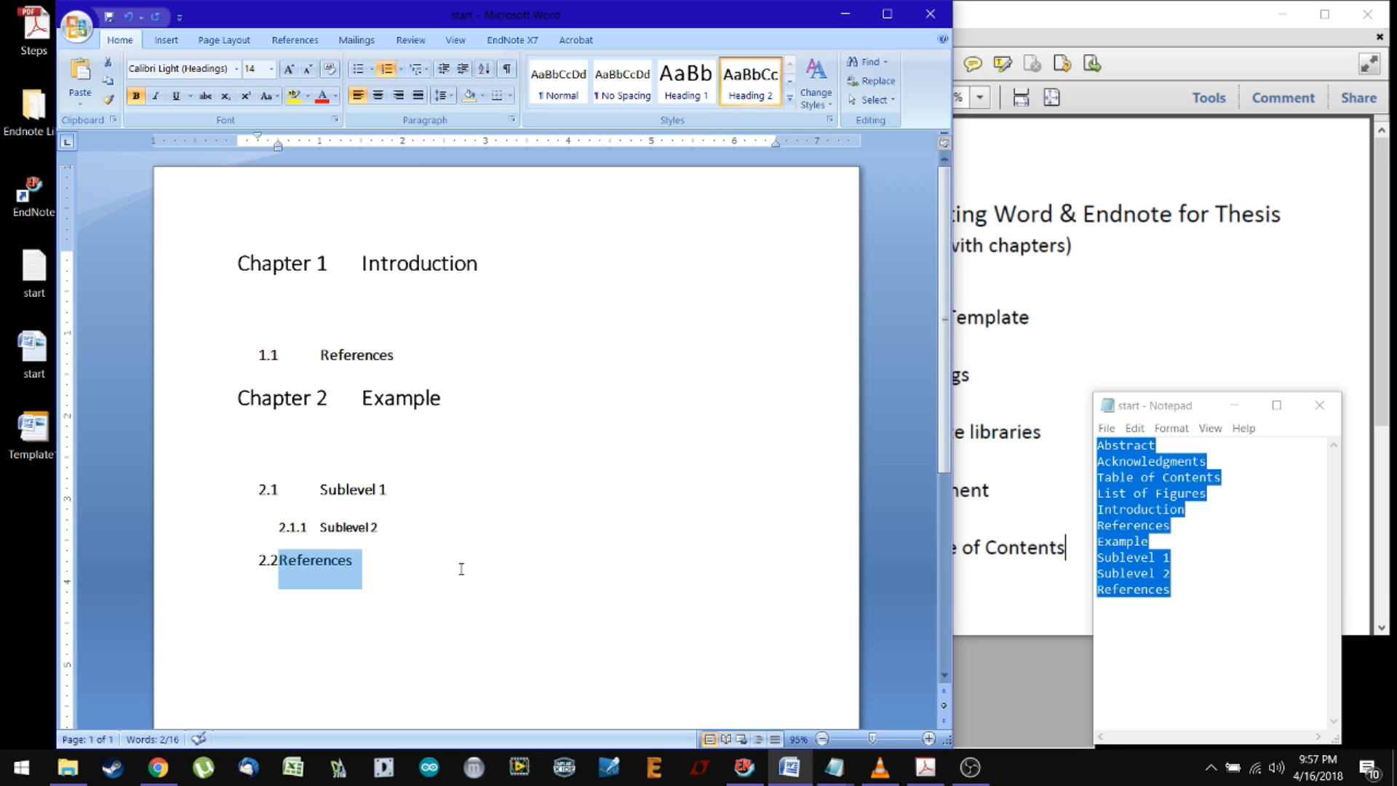
key("Left")
Align References after its 2.2 number, then save over the existing Template1 Word template
key("Tab")
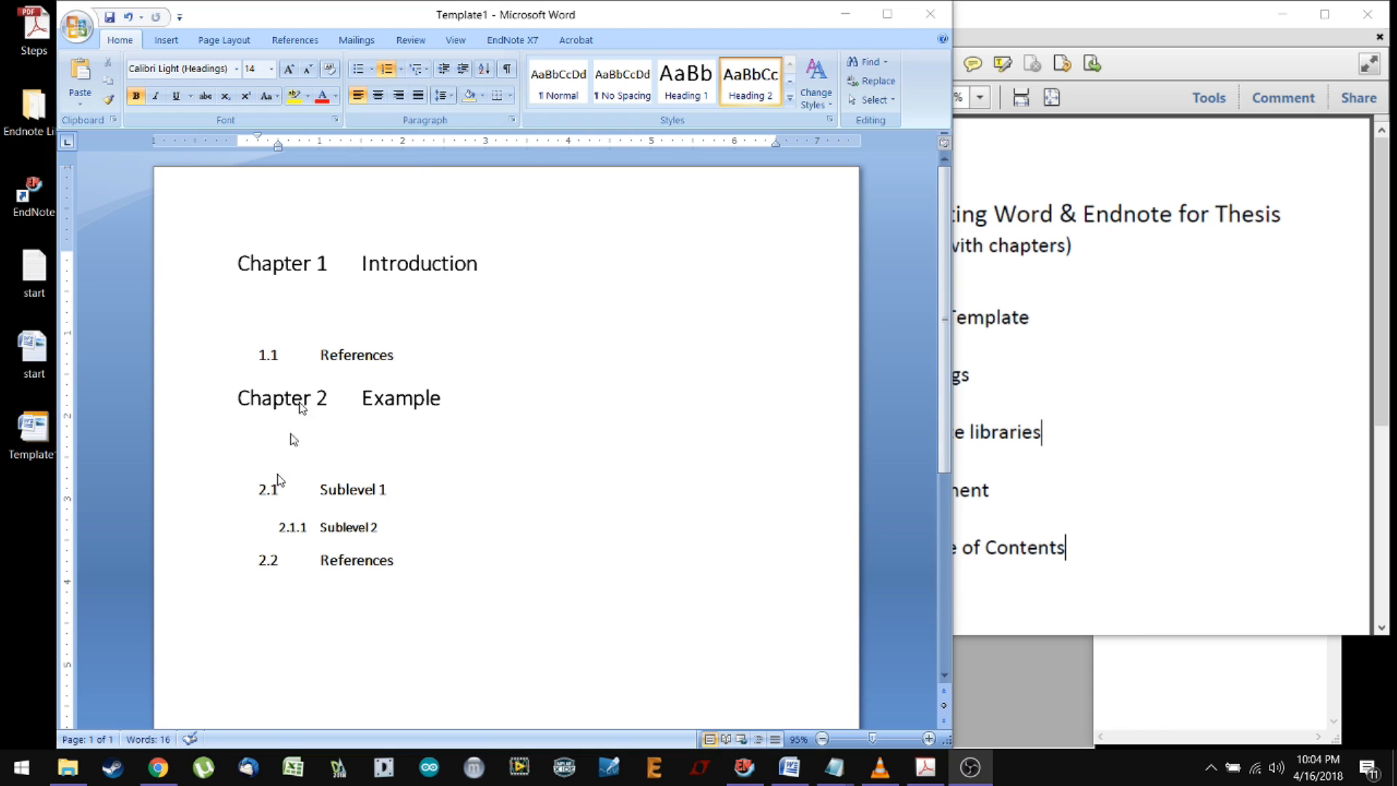
left_click(85, 22)
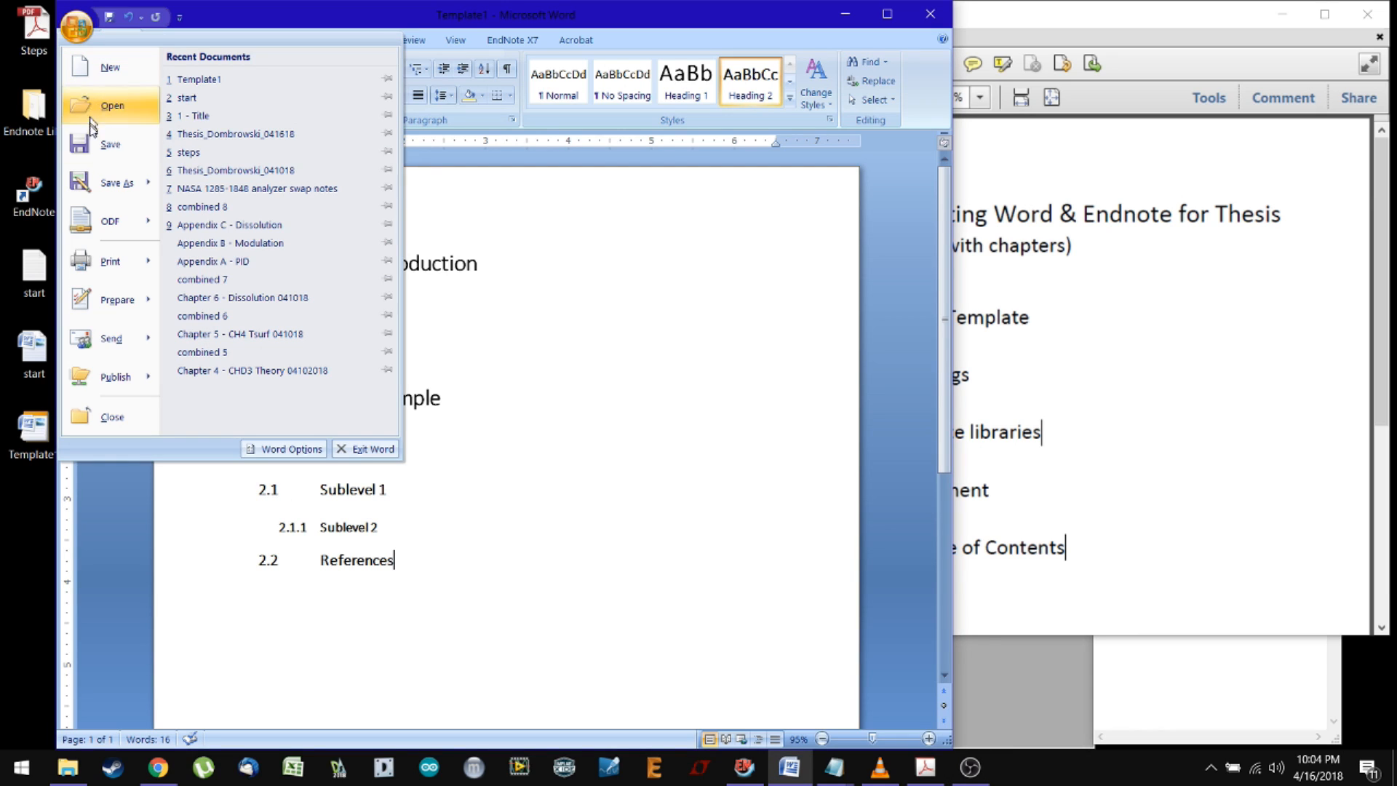
mouse_move(98, 180)
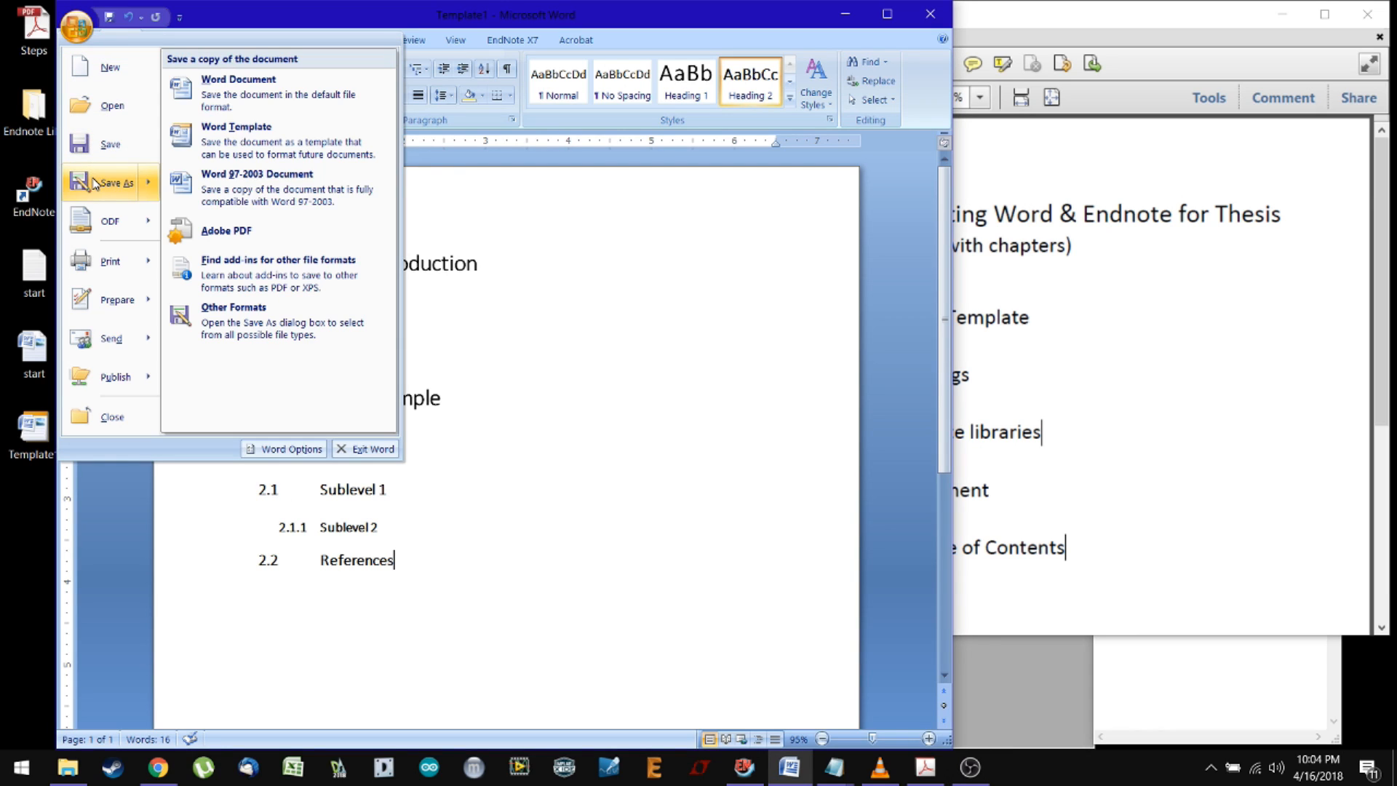
left_click(266, 130)
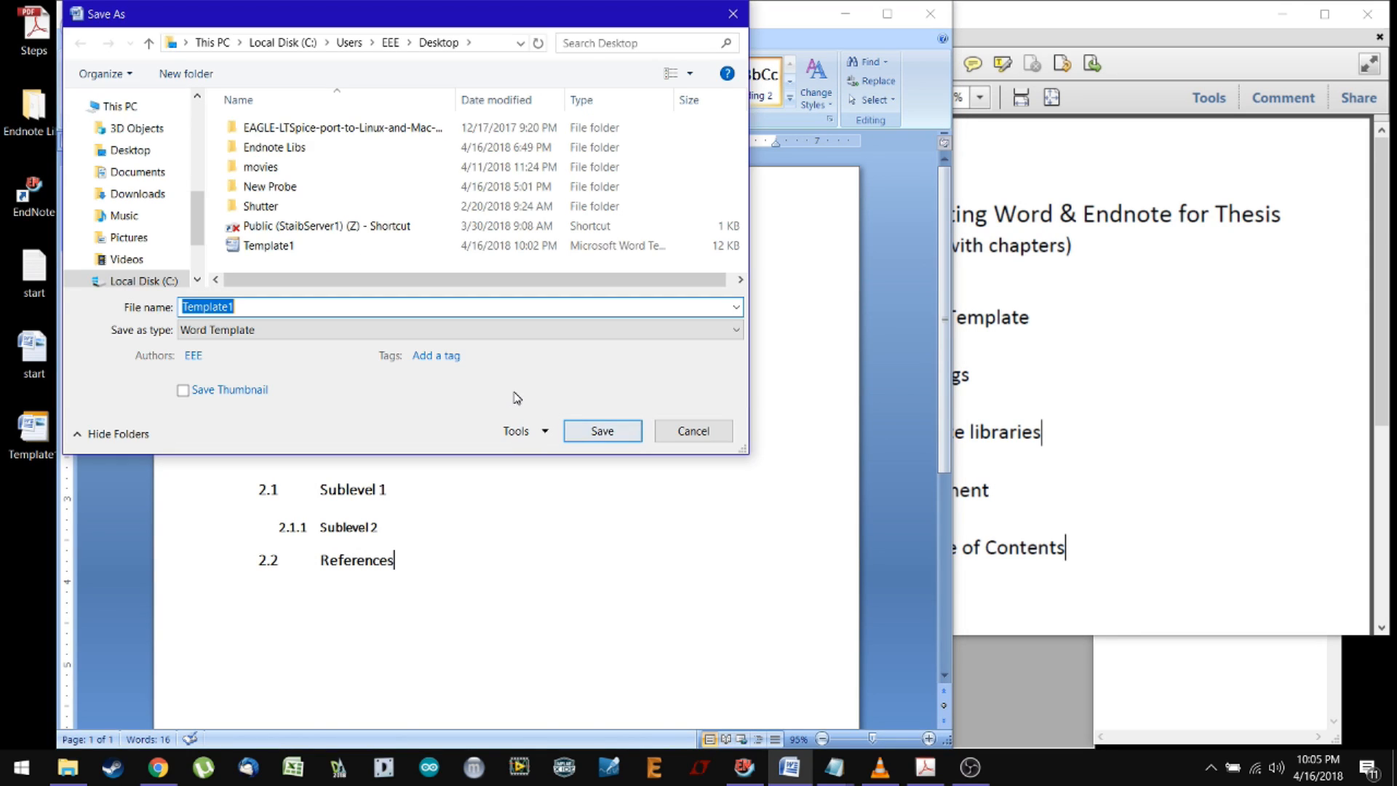
left_click(282, 247)
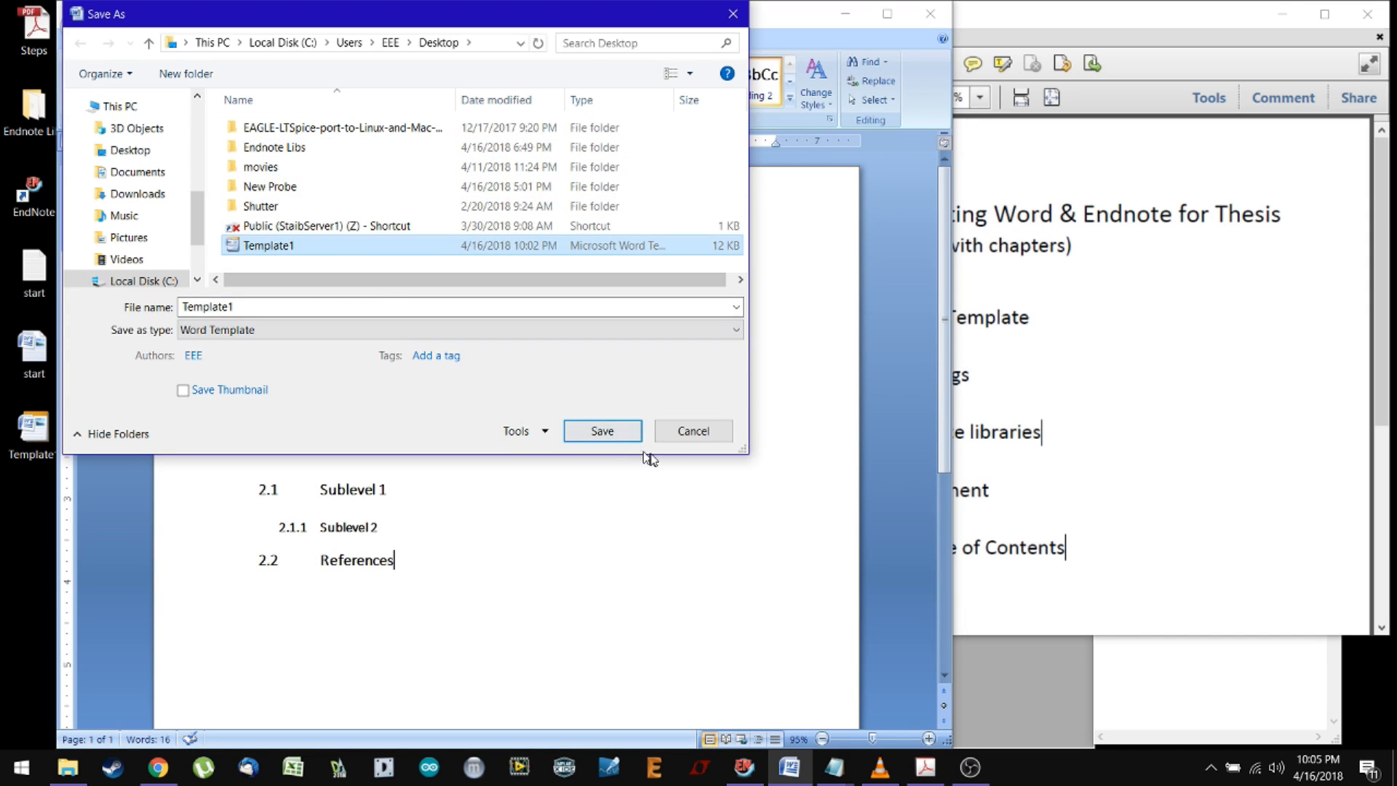
left_click(612, 432)
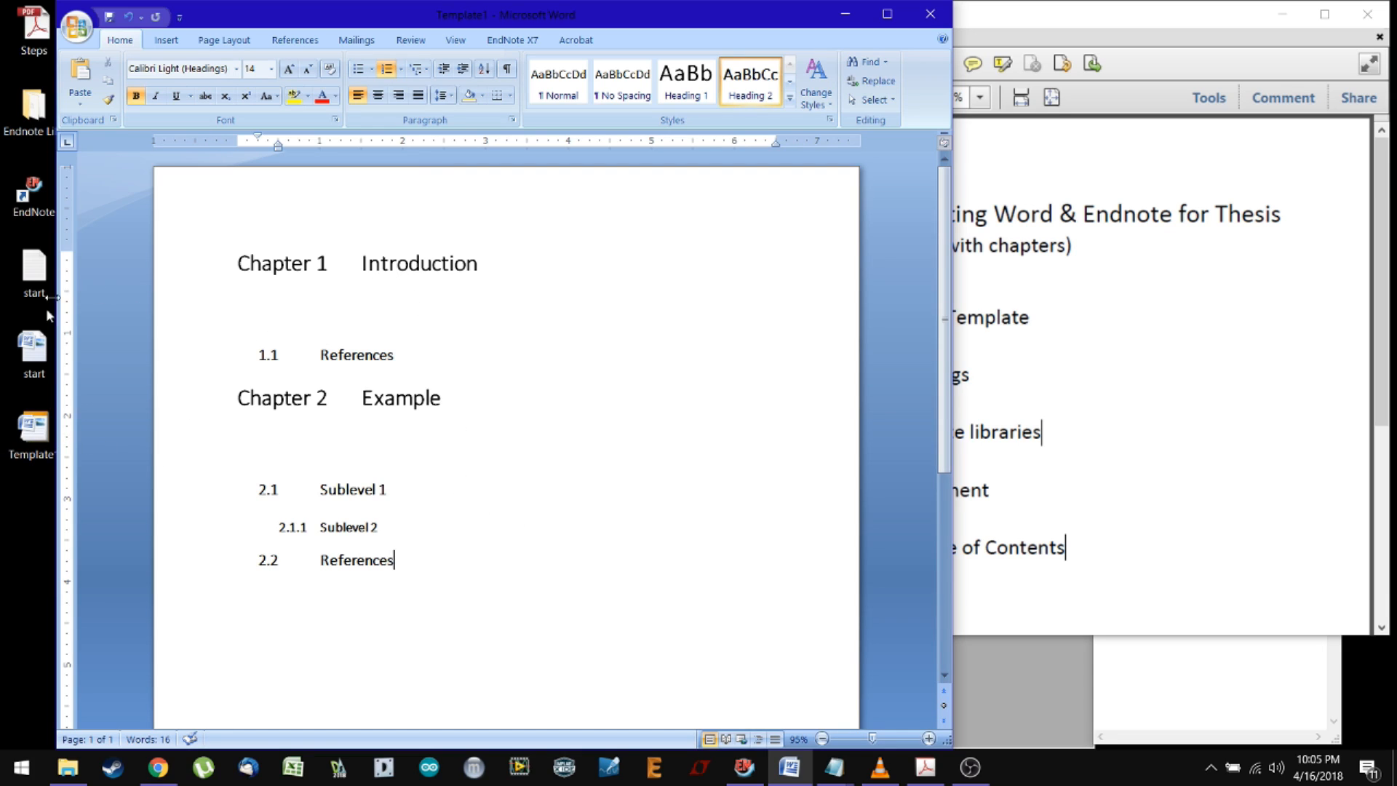
Delete every heading below Chapter 1 and type 'Here is the beginning of Chapter 1.'
left_click_drag(397, 558, 237, 356)
key("Delete")
key("BackSpace")
type("Here is the beginning of CH")
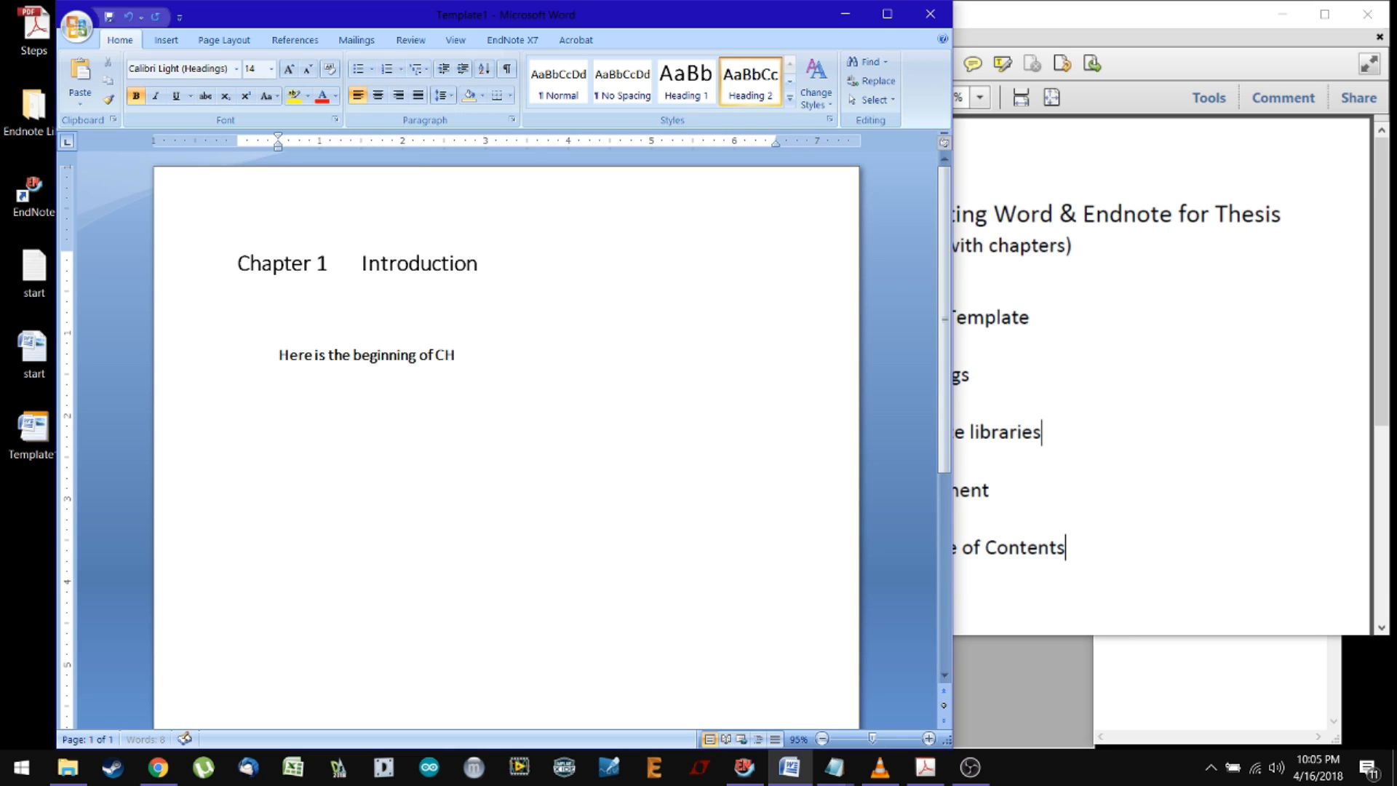
type("a")
key("BackSpace")
key("BackSpace")
type("ha")
type("1.")
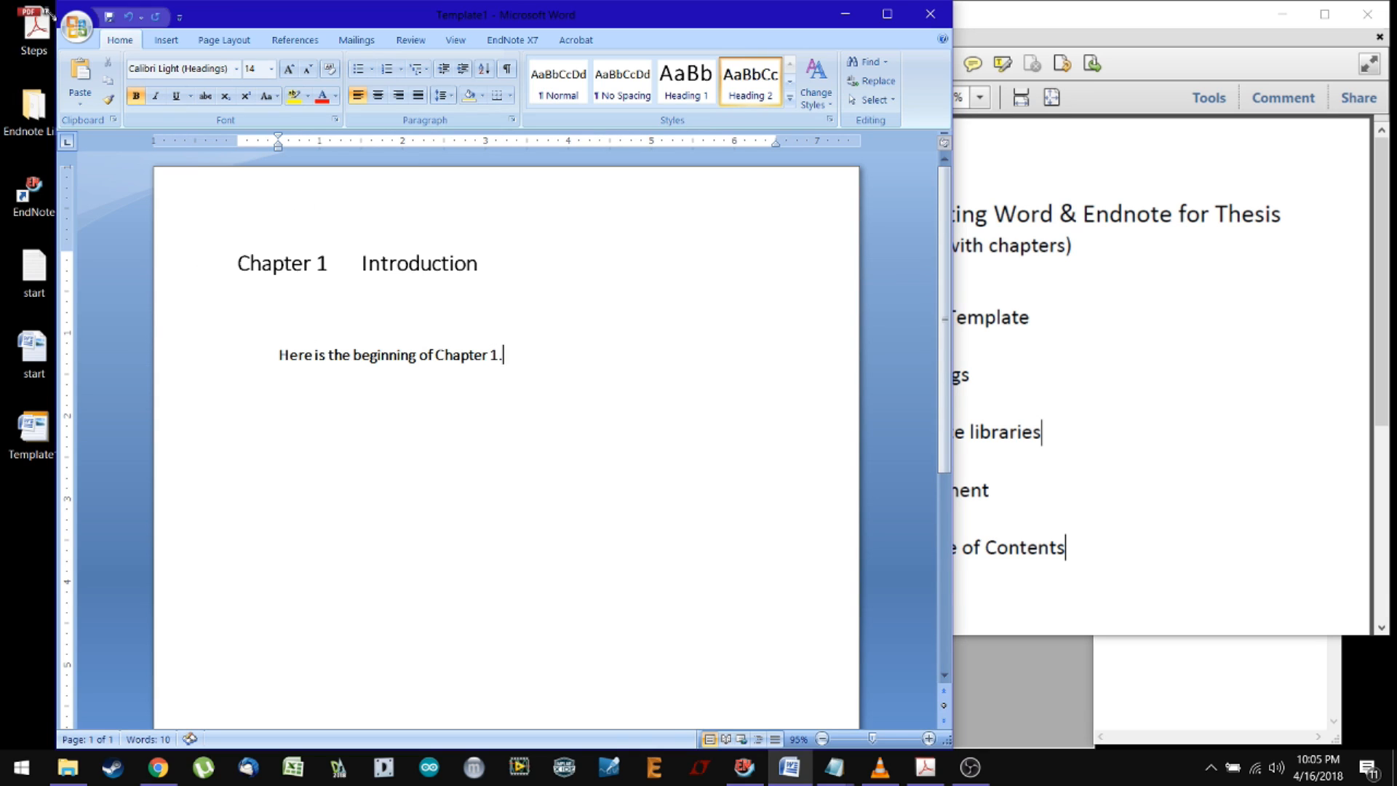
Save the file as a Word Document named 'Chapter 1'
left_click(77, 29)
left_click(116, 183)
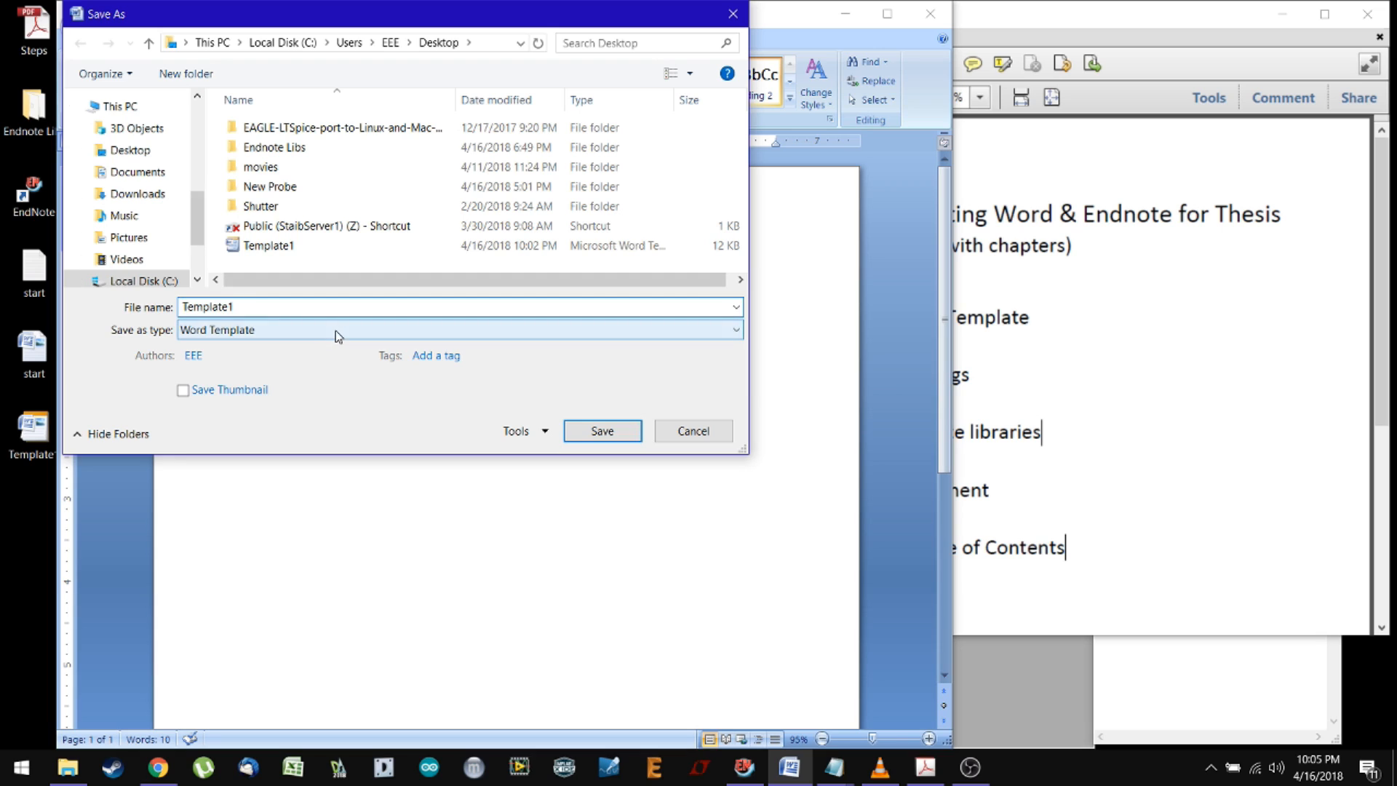
left_click(333, 333)
left_click(327, 349)
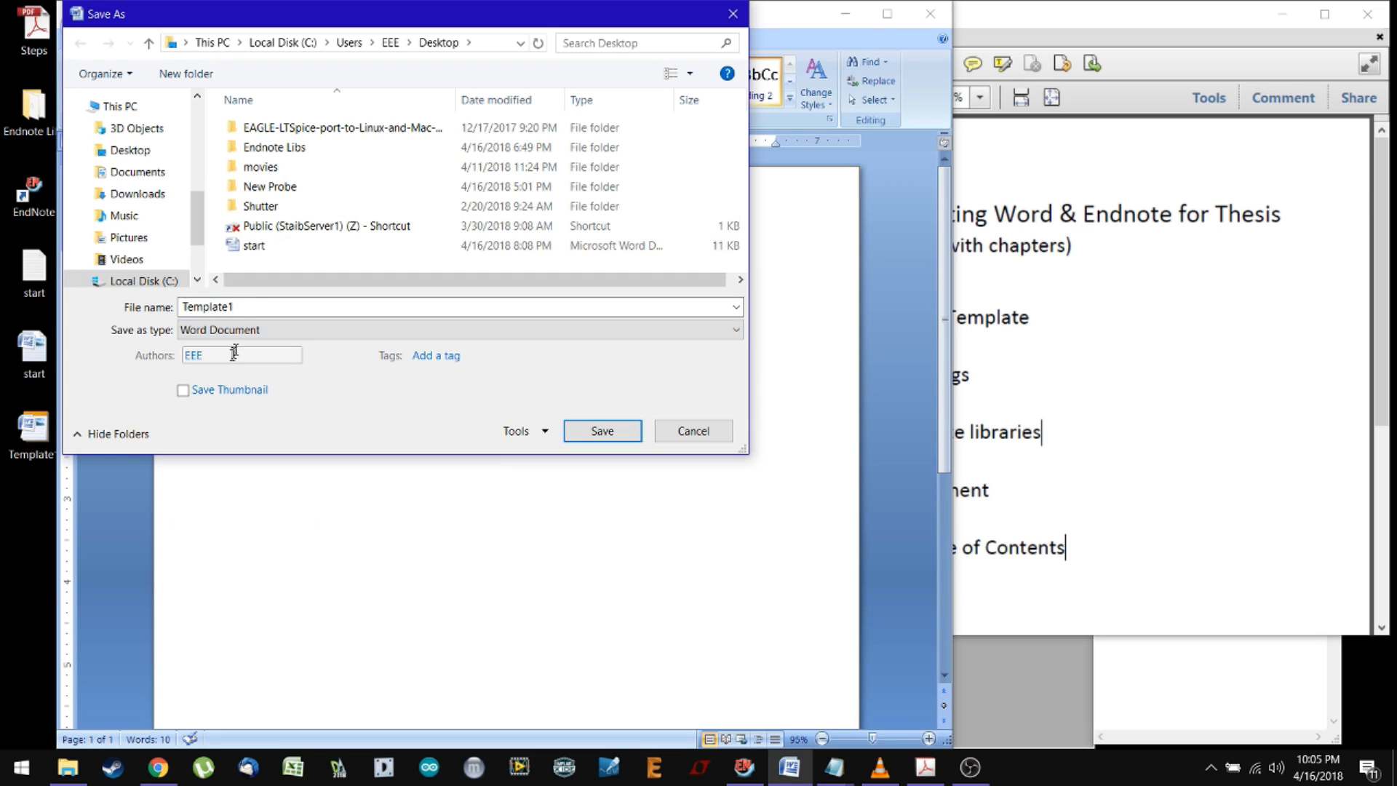
type("Ch")
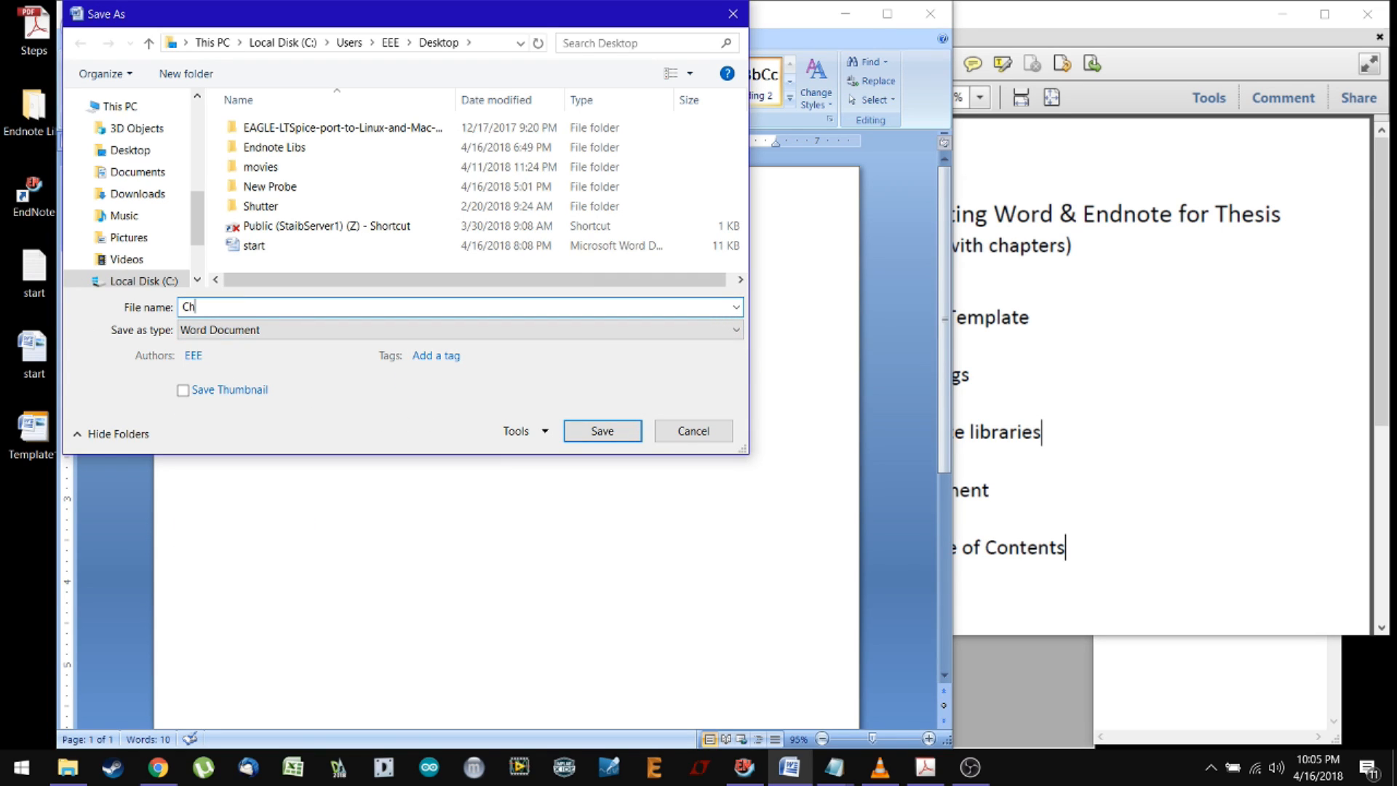
type("apter 1")
key("Return")
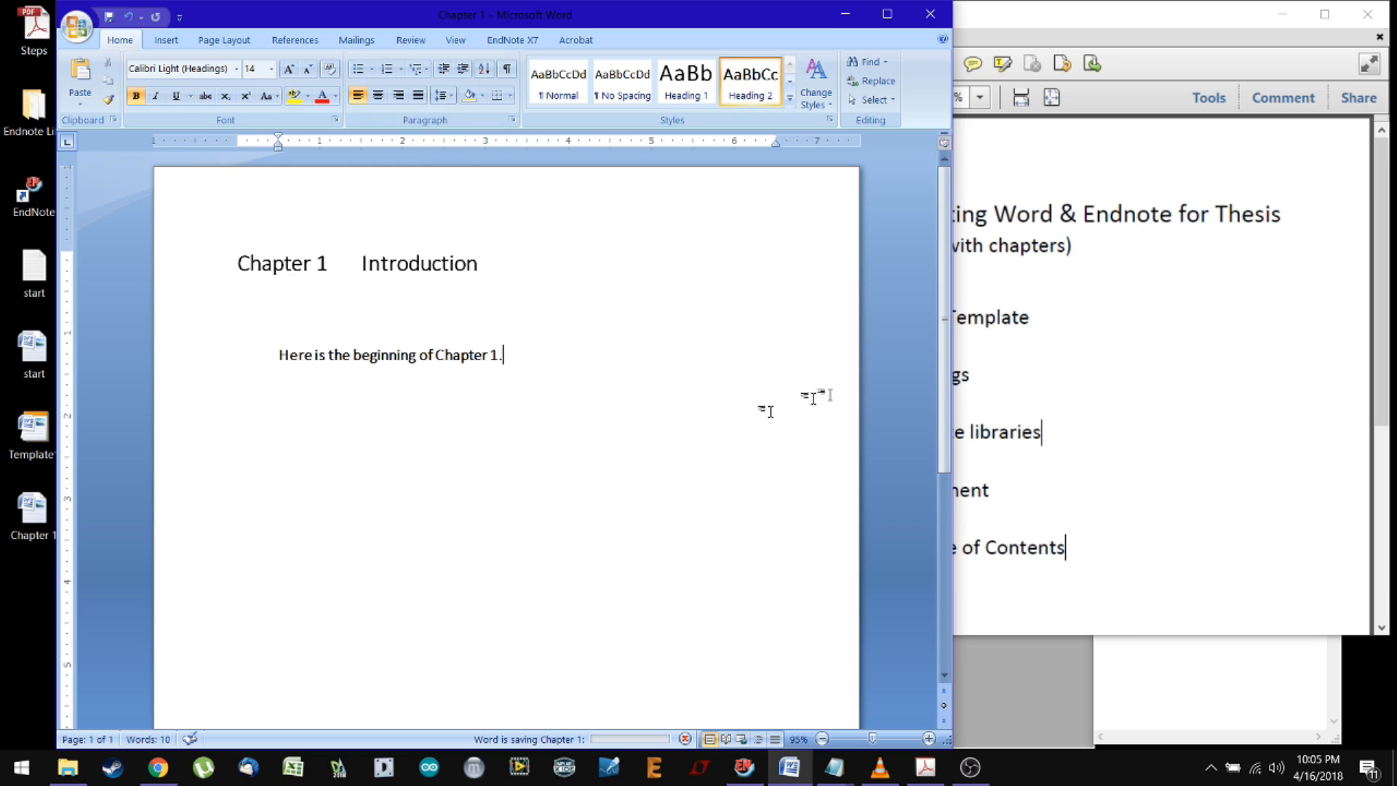
left_click(1135, 444)
Create a new EndNote library named CH1 in the Desktop's Endnote Libs folder
left_click_drag(1089, 435, 1068, 455)
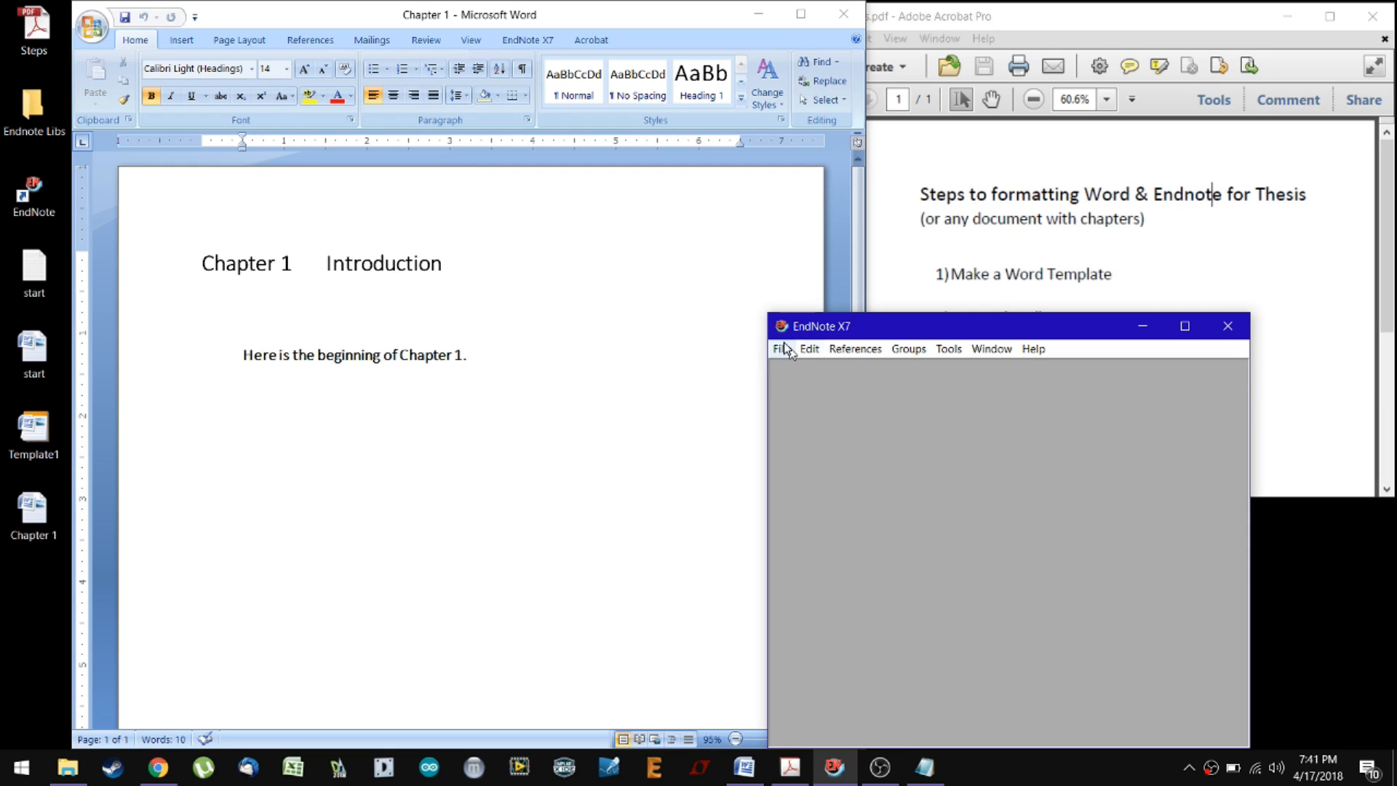
left_click(782, 350)
left_click(797, 368)
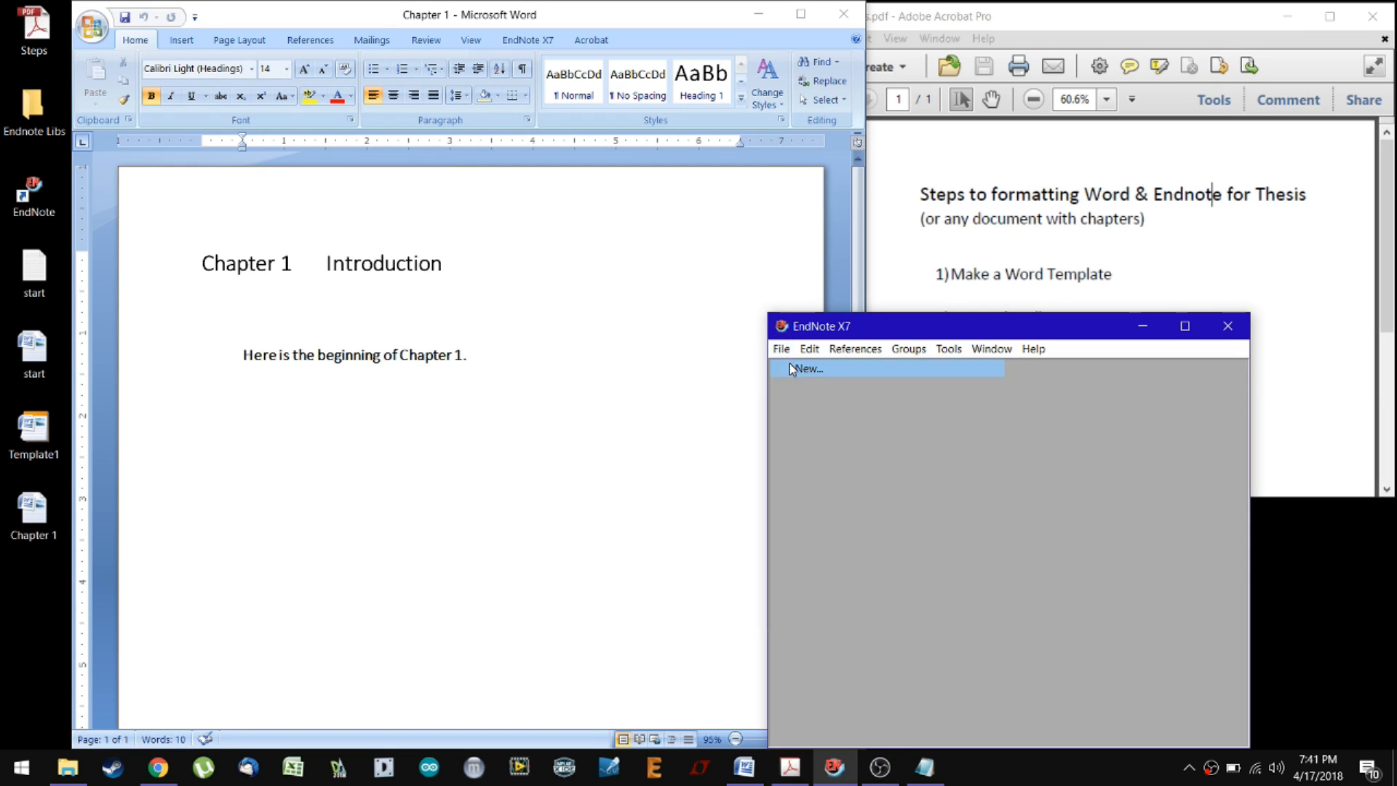
left_click_drag(1062, 276, 826, 186)
left_click(603, 357)
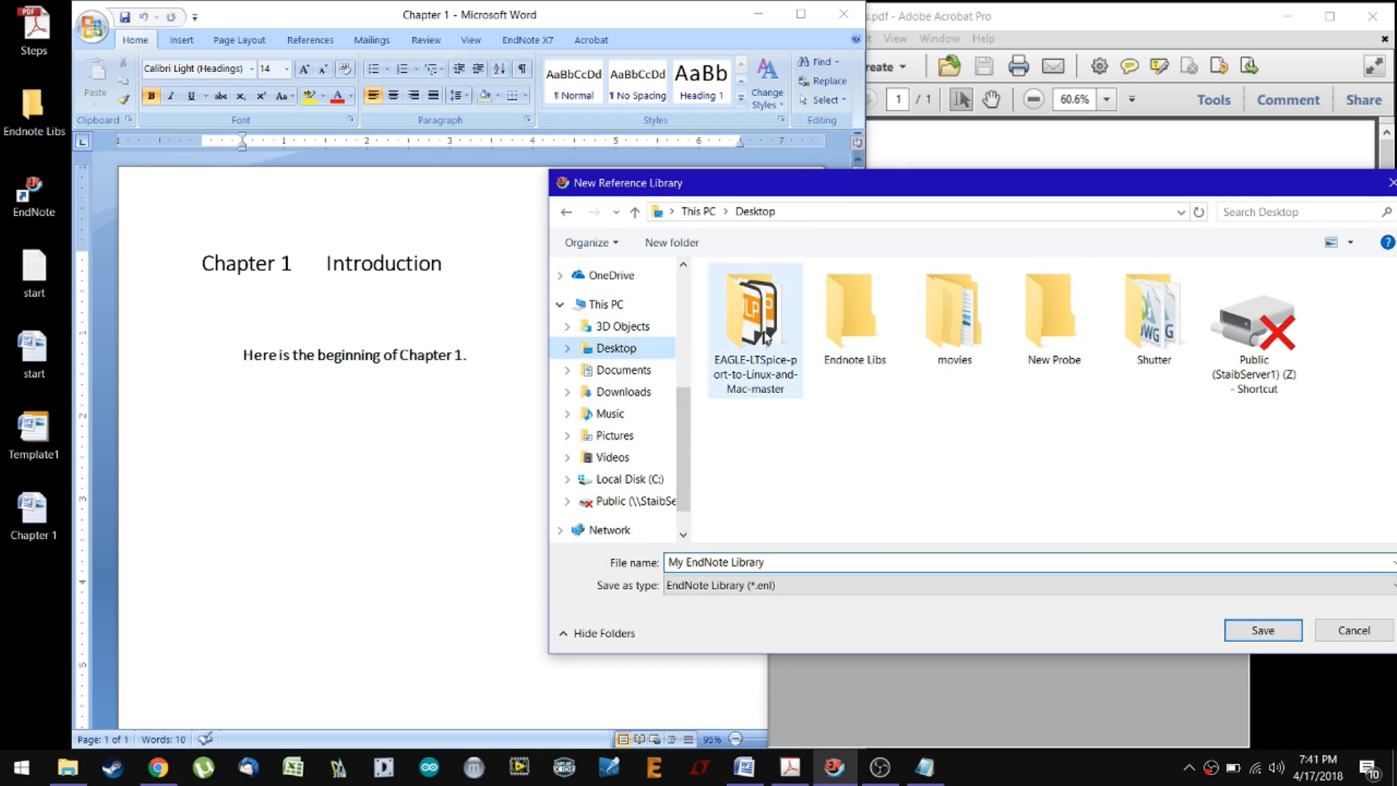
left_click(887, 335)
double_click(863, 352)
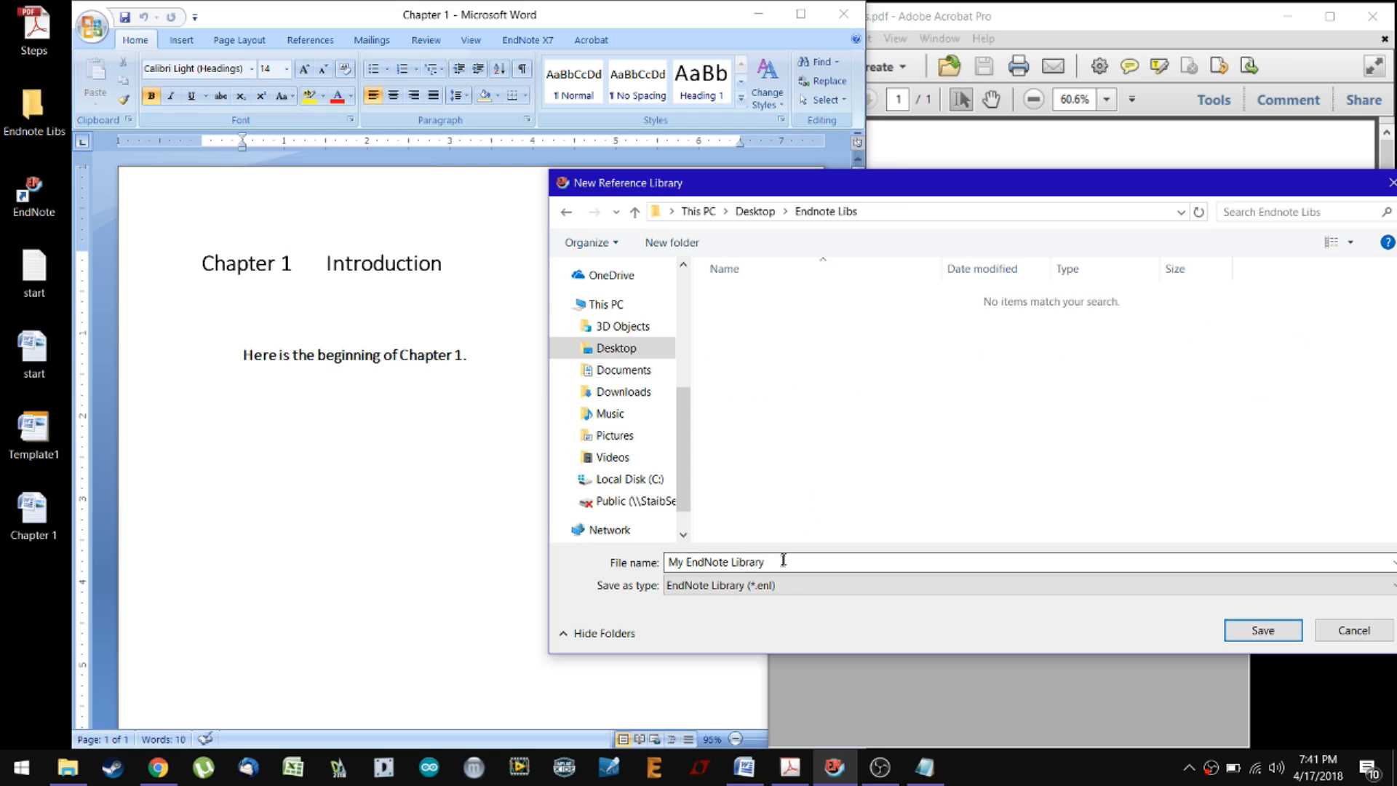
type("CH1")
key("Return")
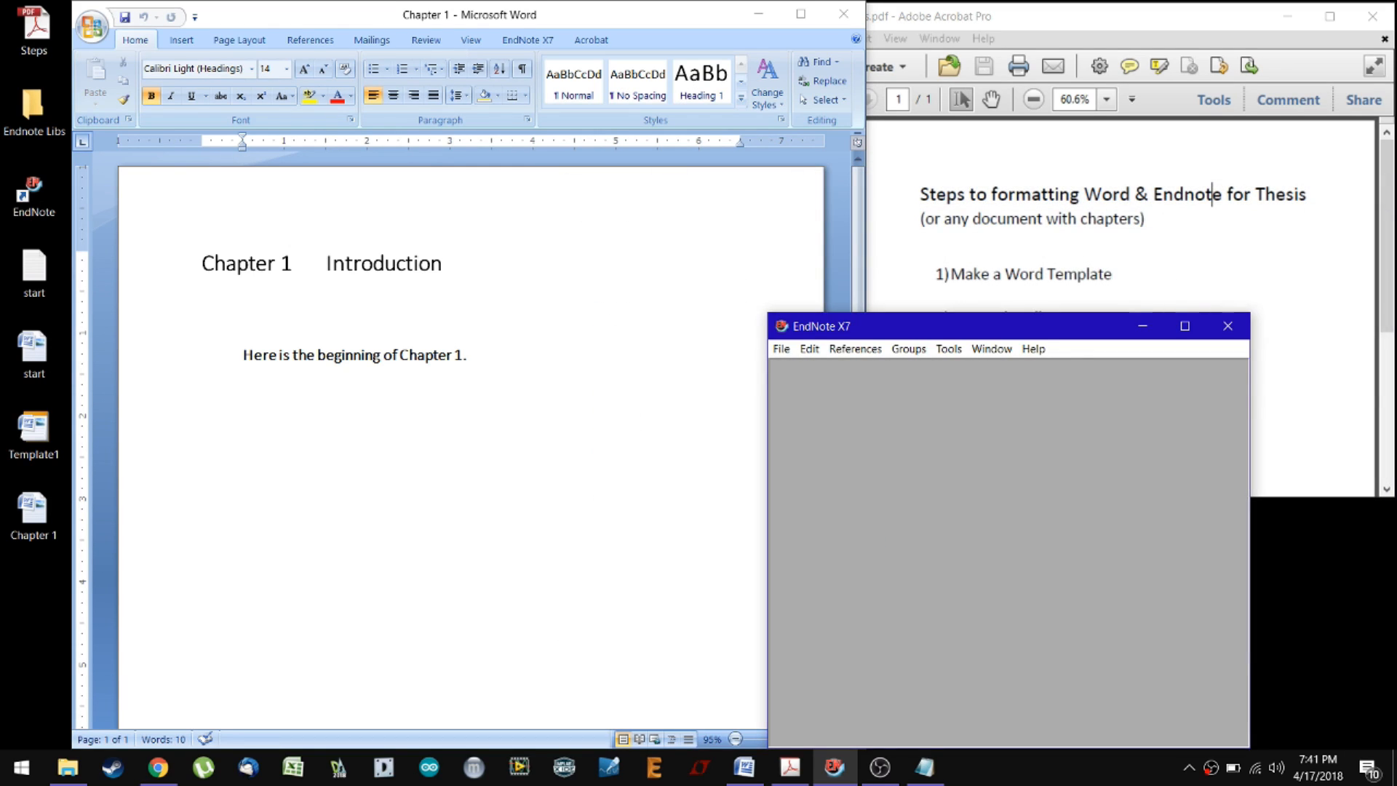
Add a new reference with the author's name, year 2018 and title YouTube
left_click_drag(930, 337, 711, 217)
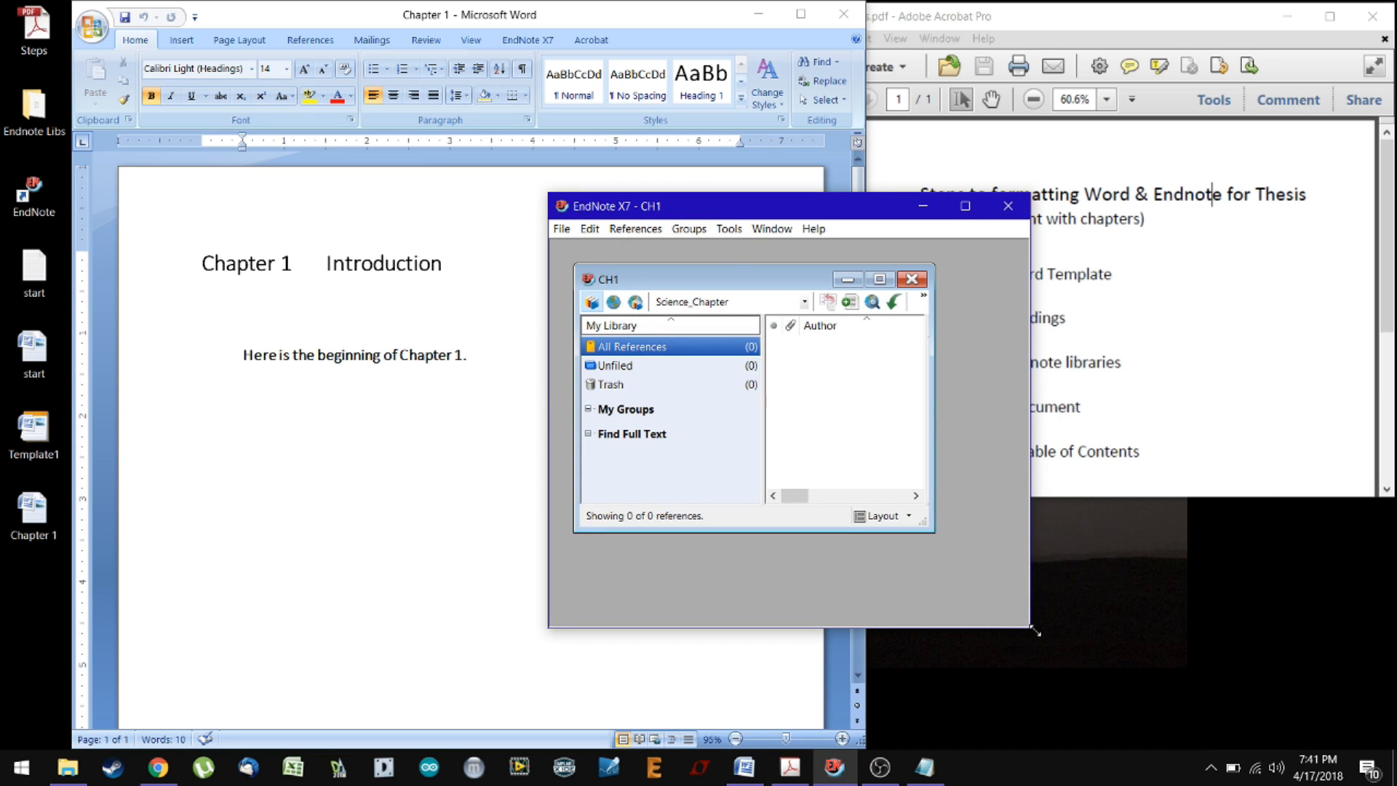
left_click_drag(1034, 631, 1331, 695)
left_click_drag(933, 530, 1307, 601)
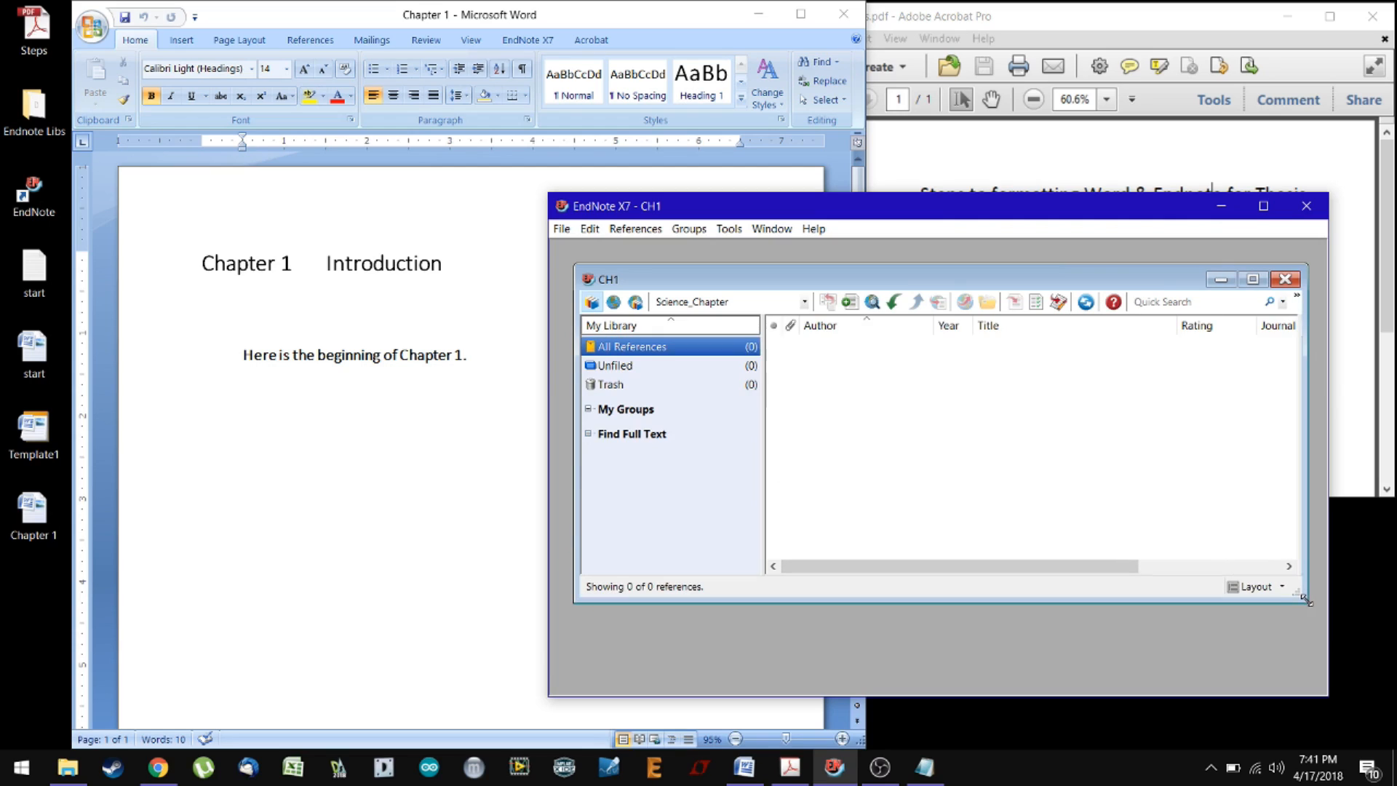
right_click(891, 452)
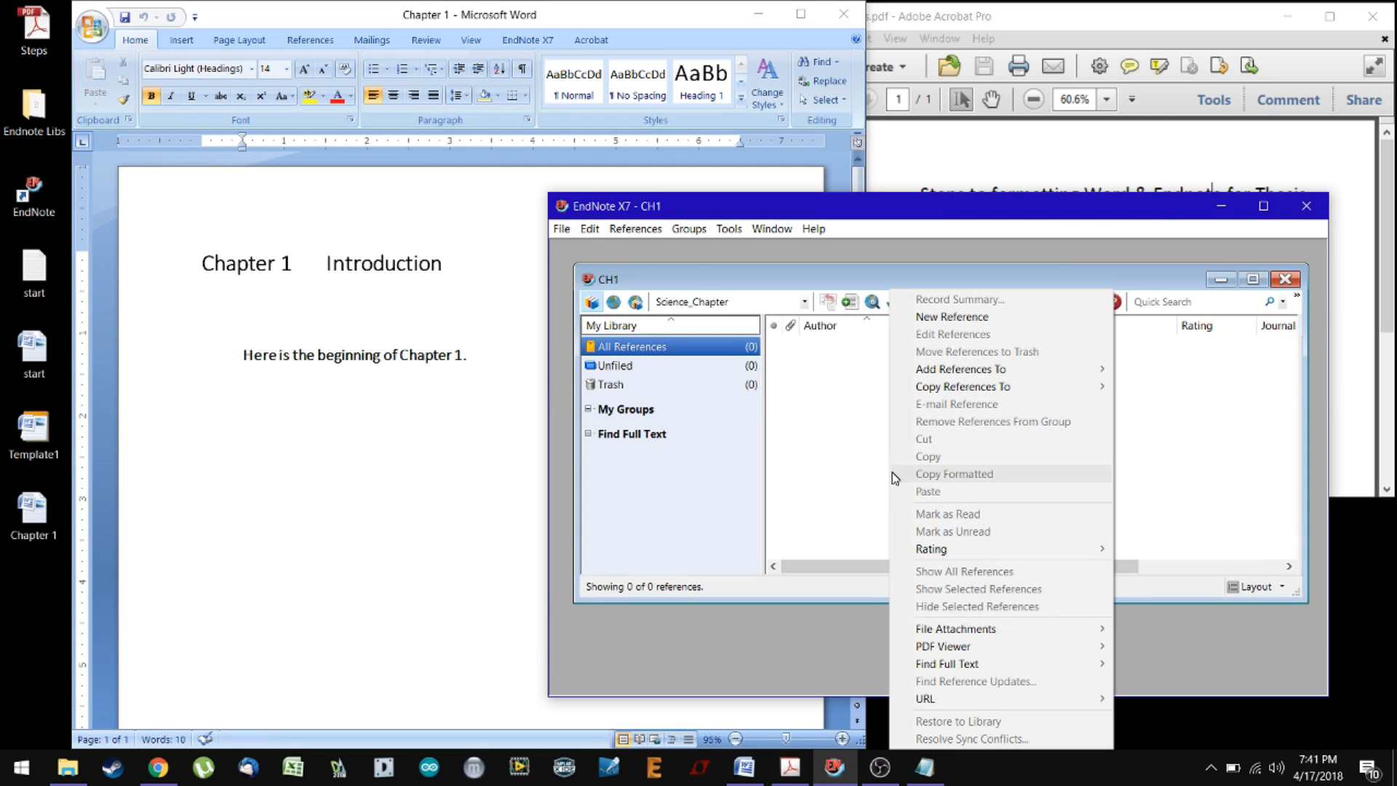
left_click(942, 318)
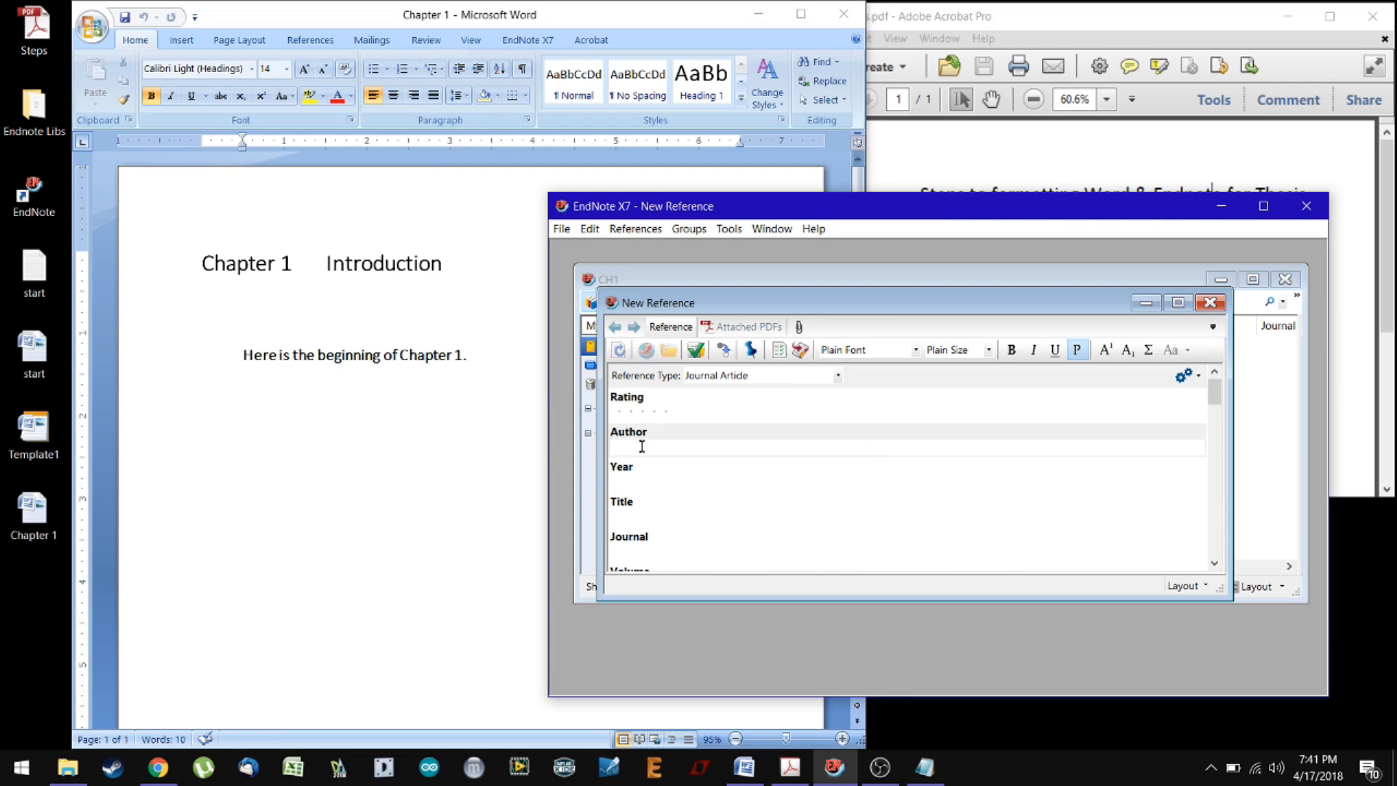
type("Eric Dombrowski")
key("Tab")
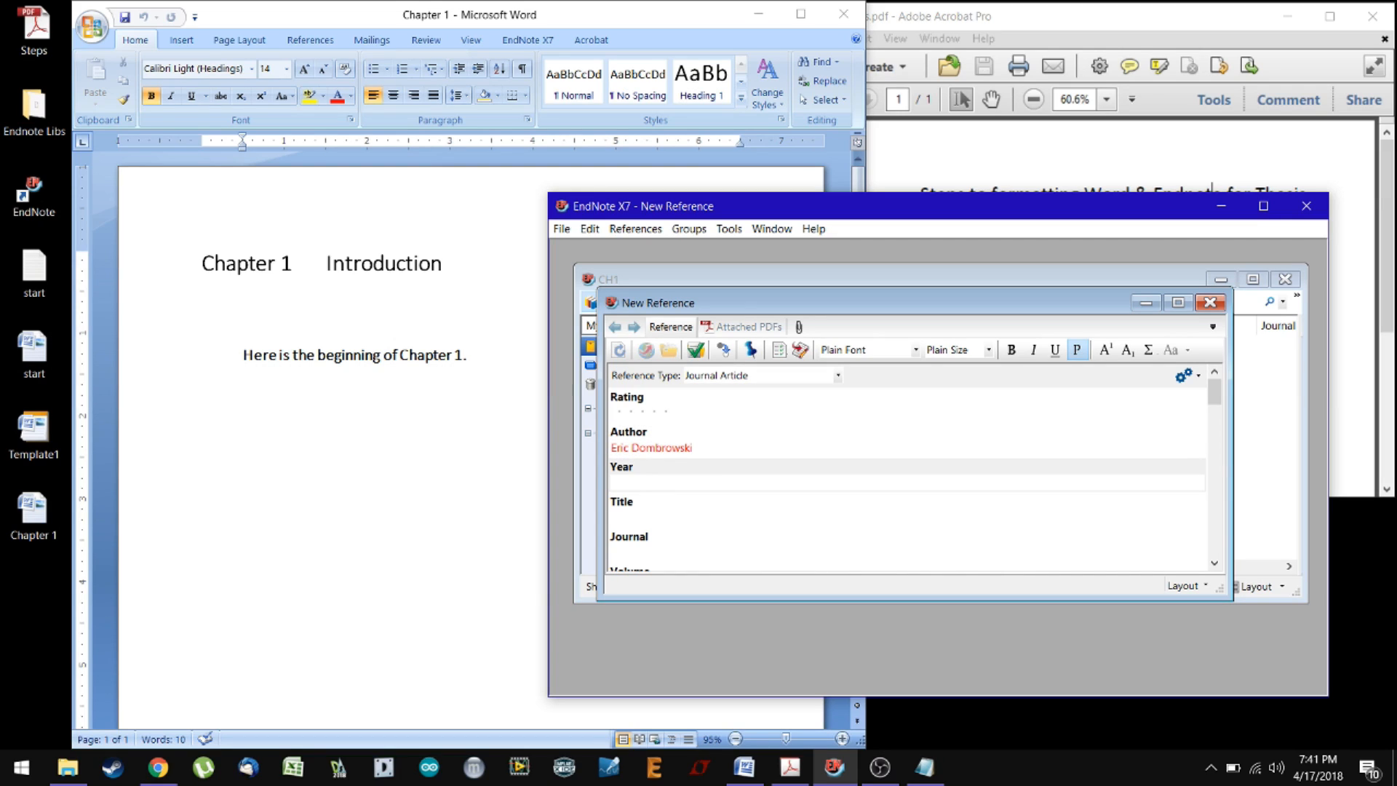
key("Num_Lock")
type("2018")
key("Tab")
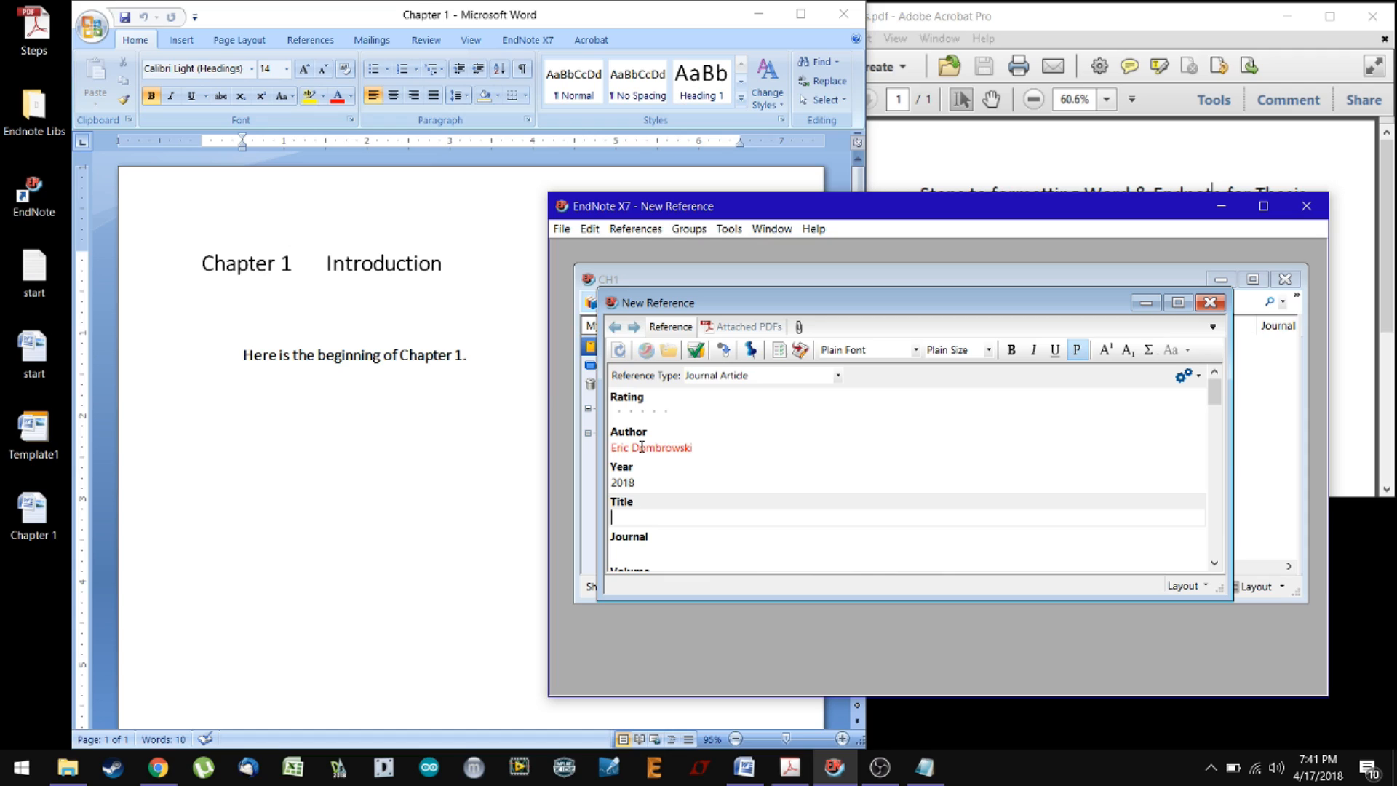
type("YouTube")
key("Tab")
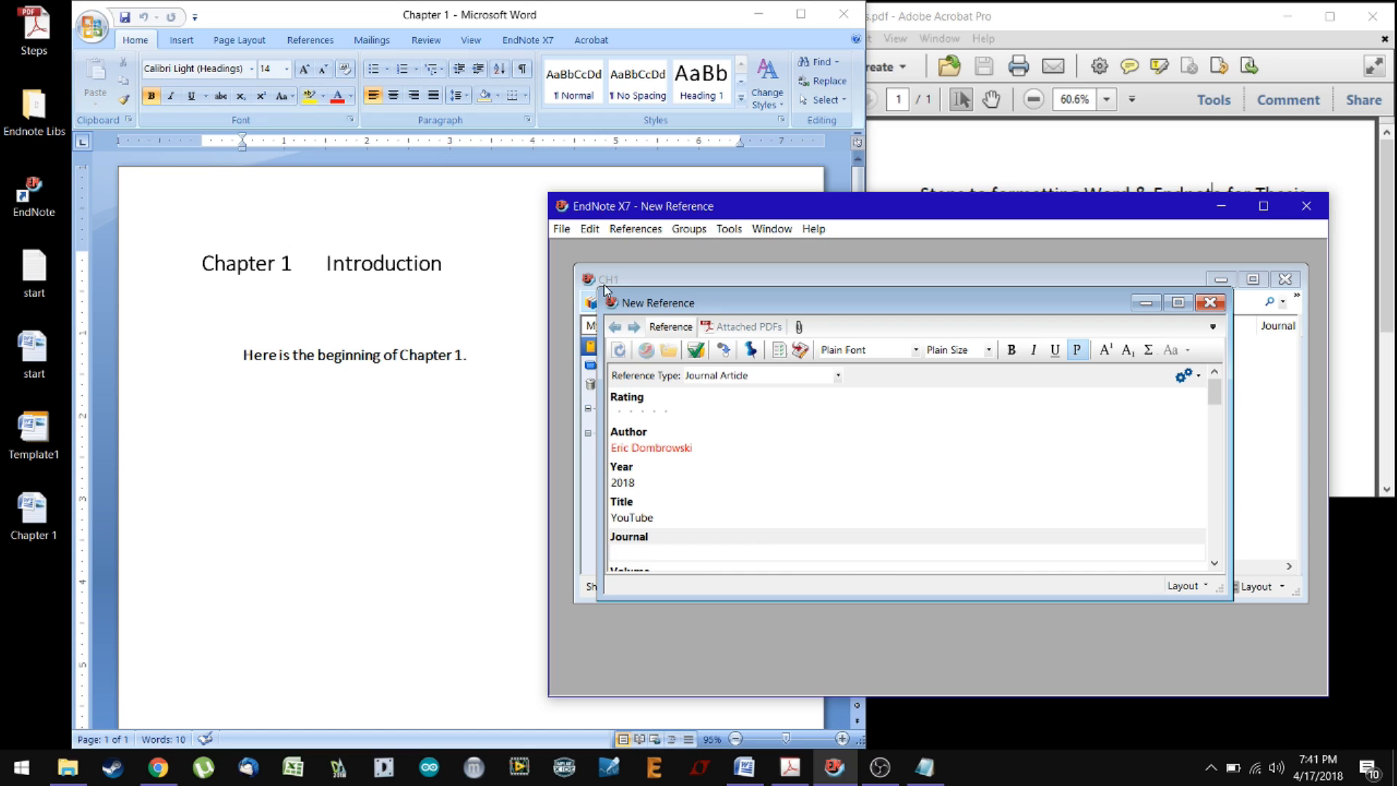
Close the new reference form and confirm saving it to the CH1 library
scroll(754, 414, "down", 1)
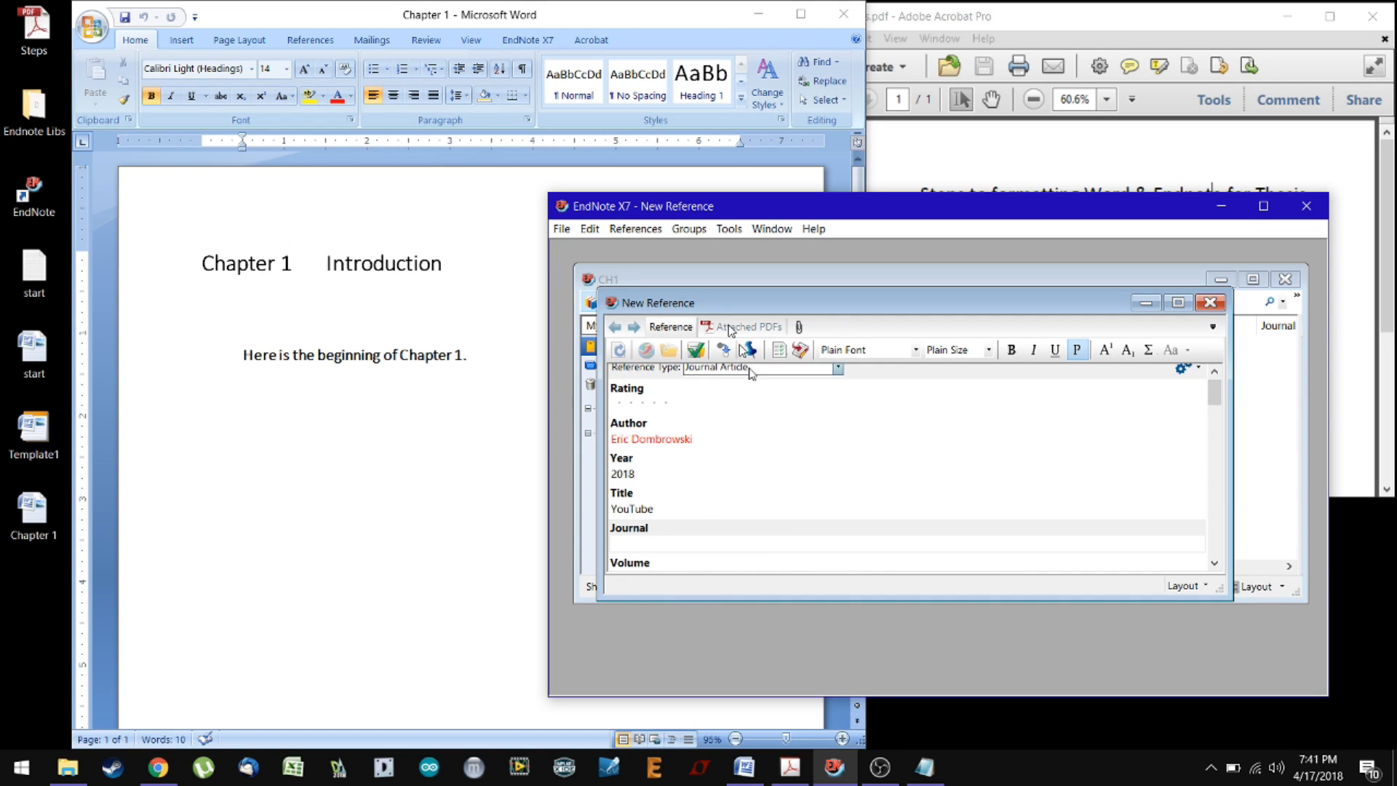
left_click_drag(733, 289, 735, 246)
left_click_drag(782, 603, 802, 683)
left_click(704, 255)
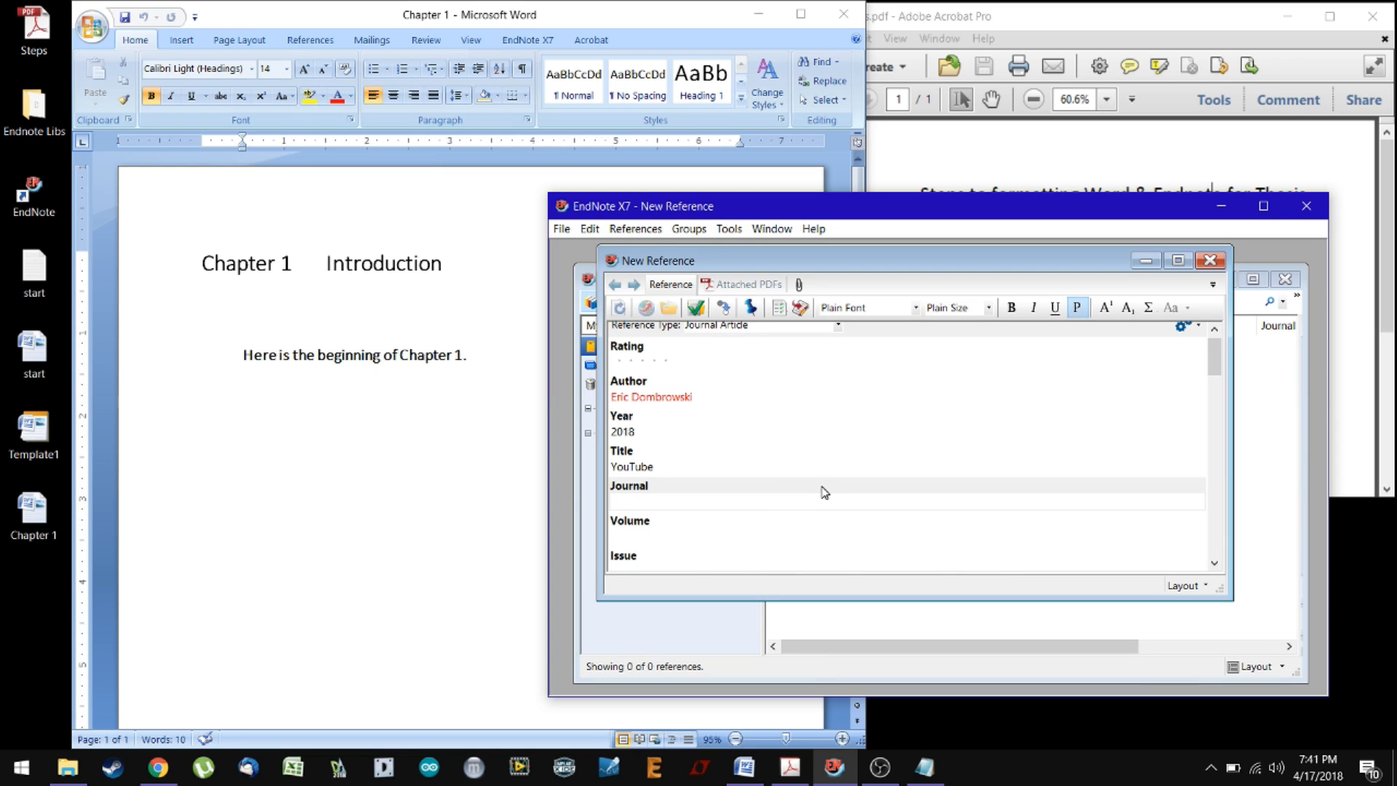
scroll(831, 446, "down", 3)
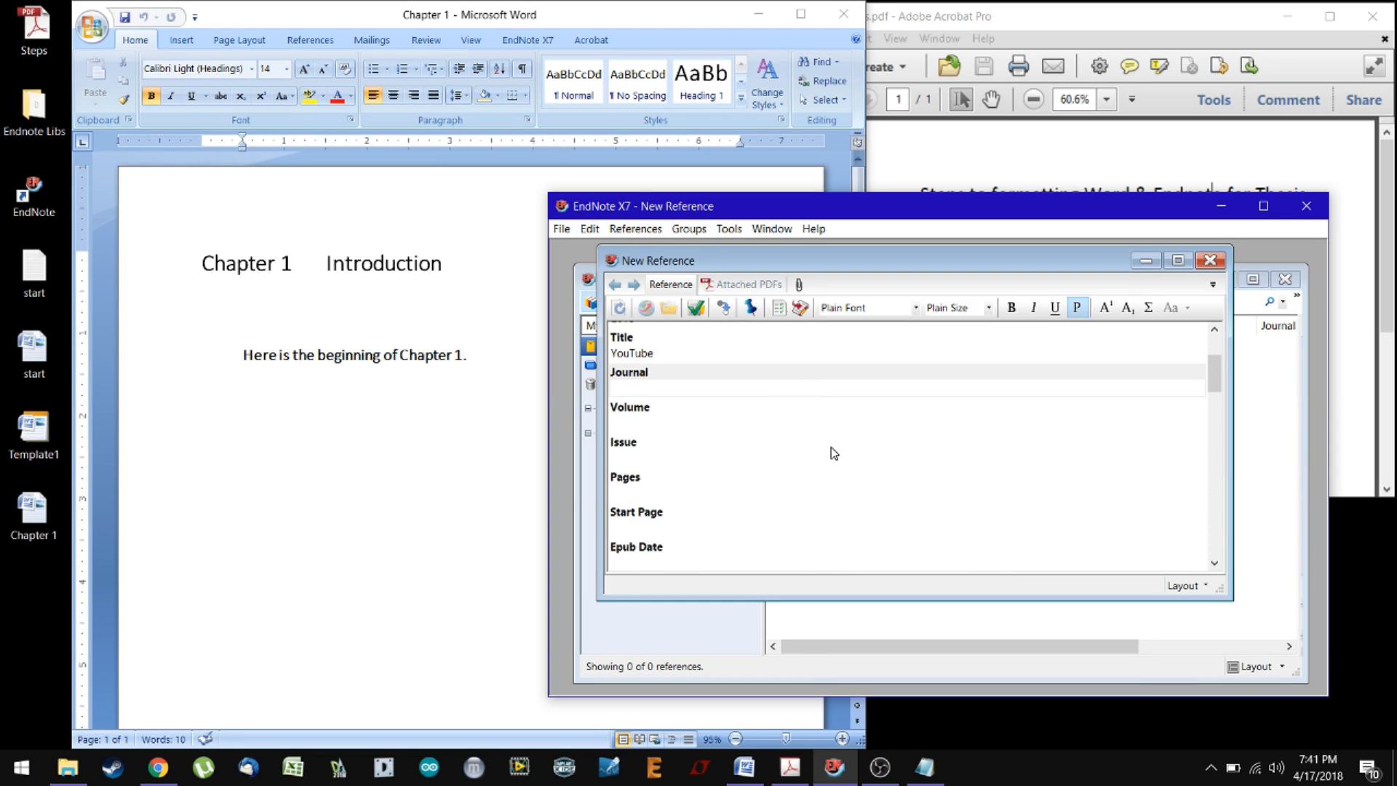
scroll(830, 455, "down", 8)
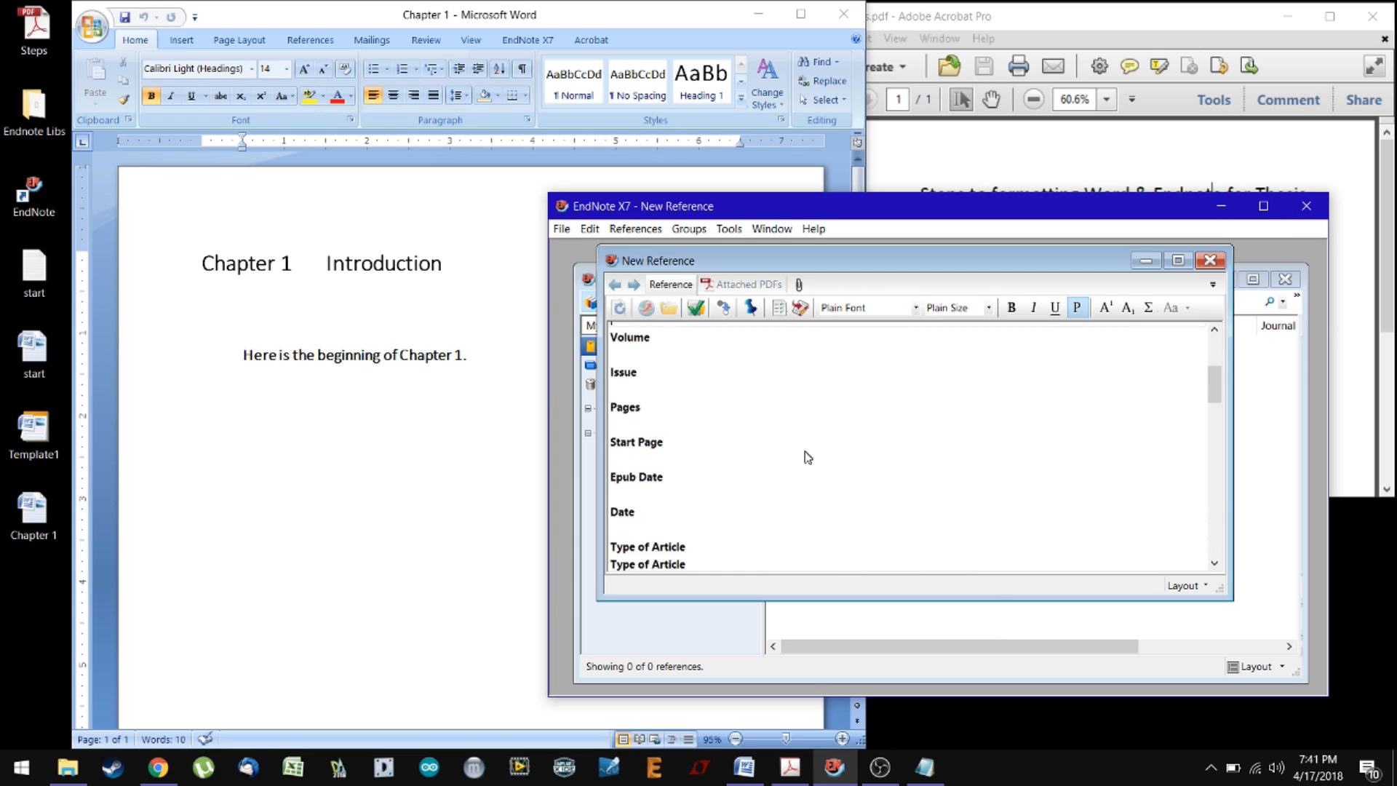
scroll(819, 509, "down", 11)
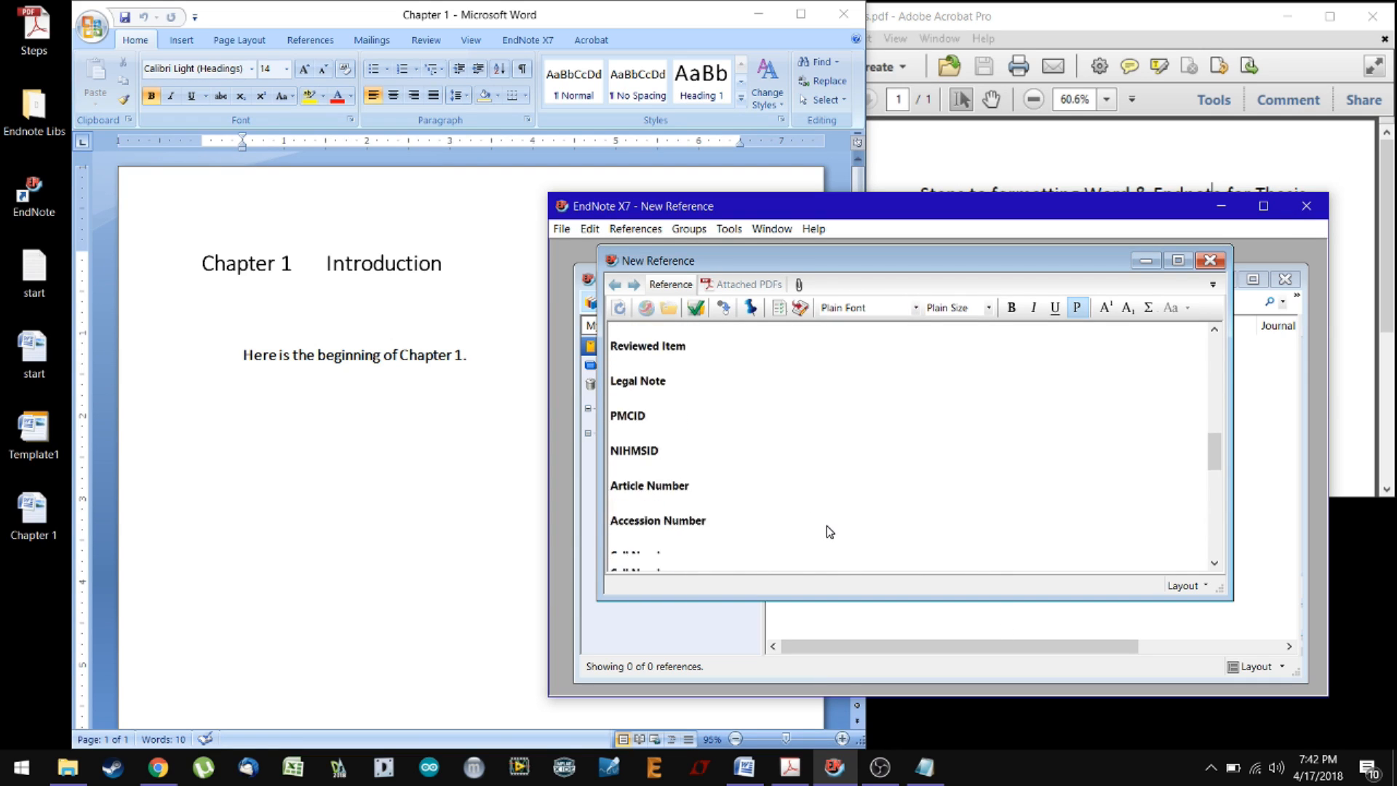
left_click_drag(1214, 472, 1214, 364)
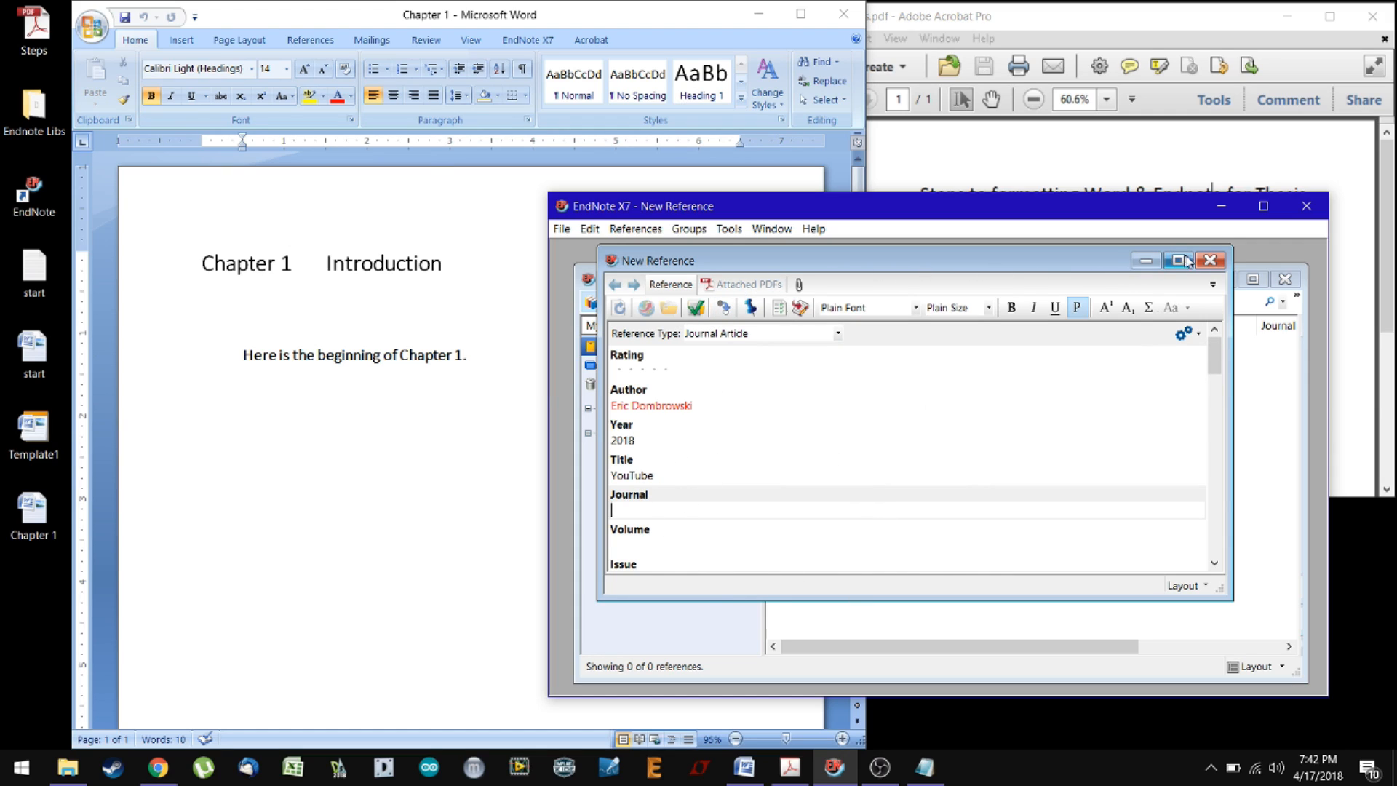
left_click_drag(1067, 260, 1034, 263)
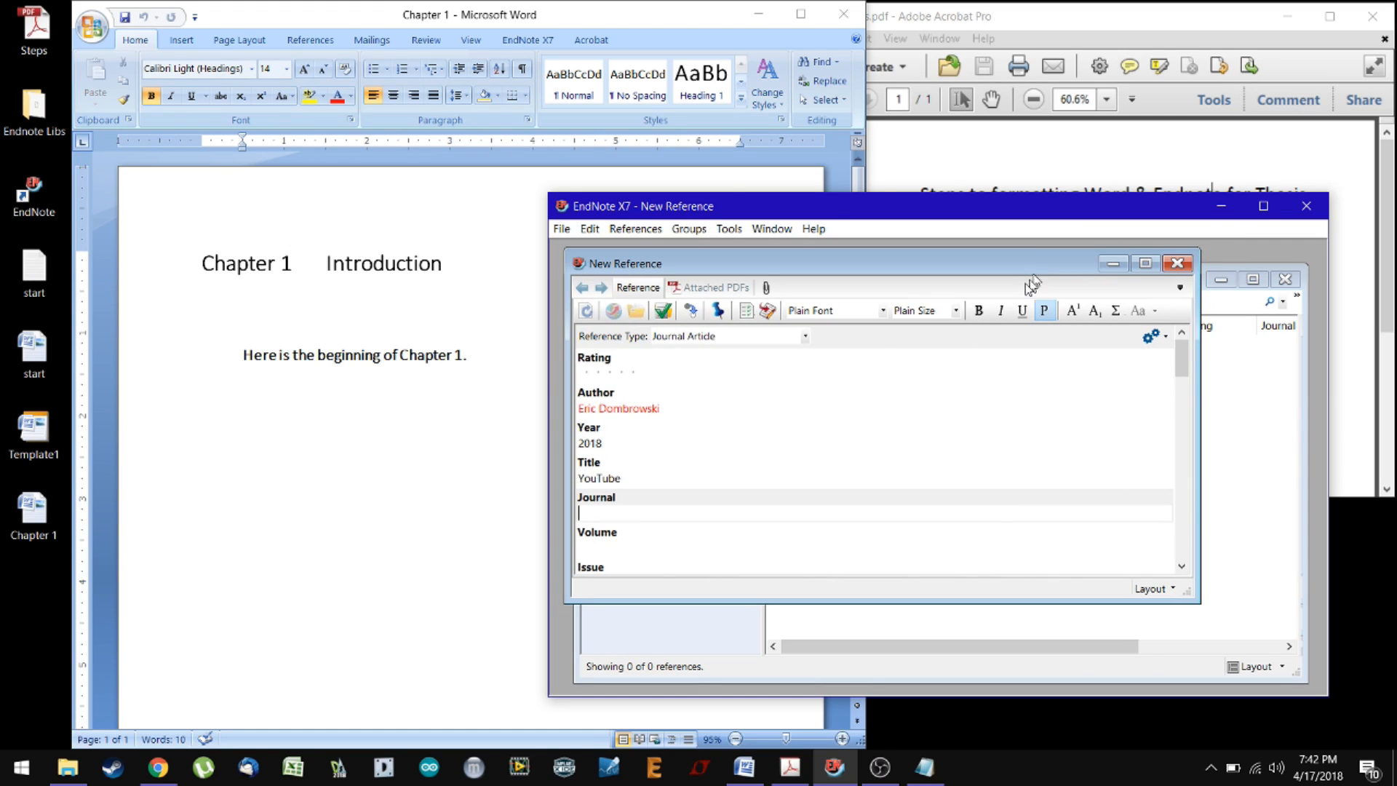
left_click(1177, 263)
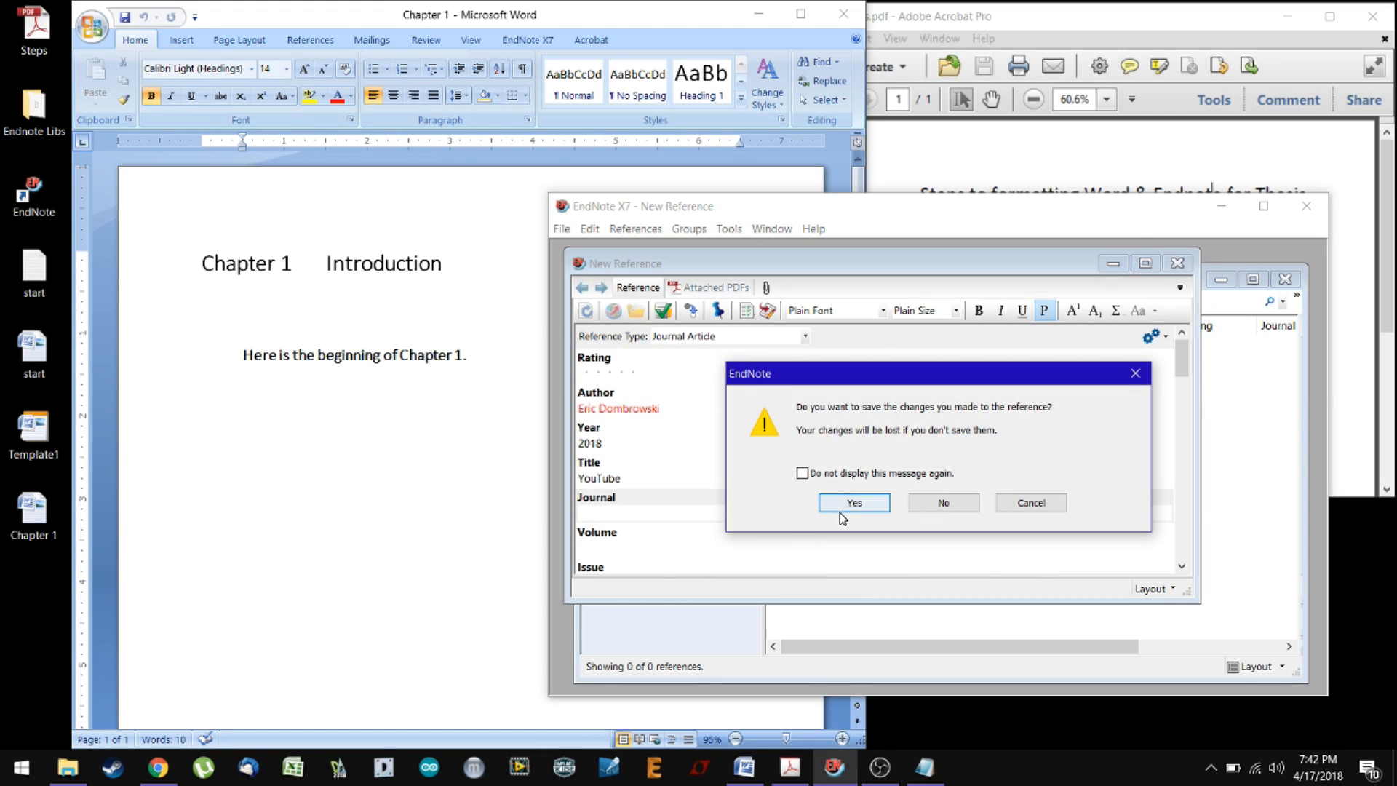
left_click(857, 501)
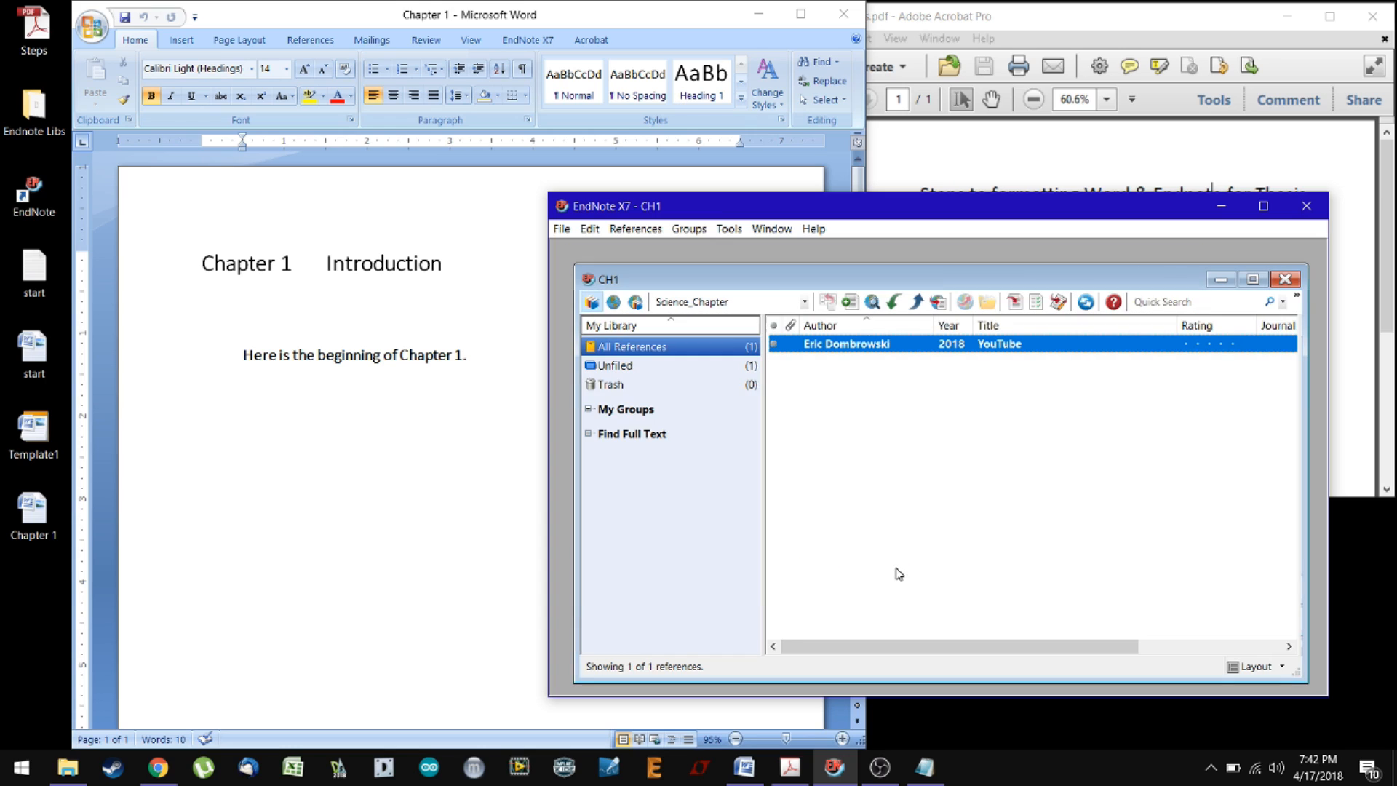
Edit the 2018 reference: title 'CH1 Ref1', journal YouTube
left_click_drag(887, 288, 899, 268)
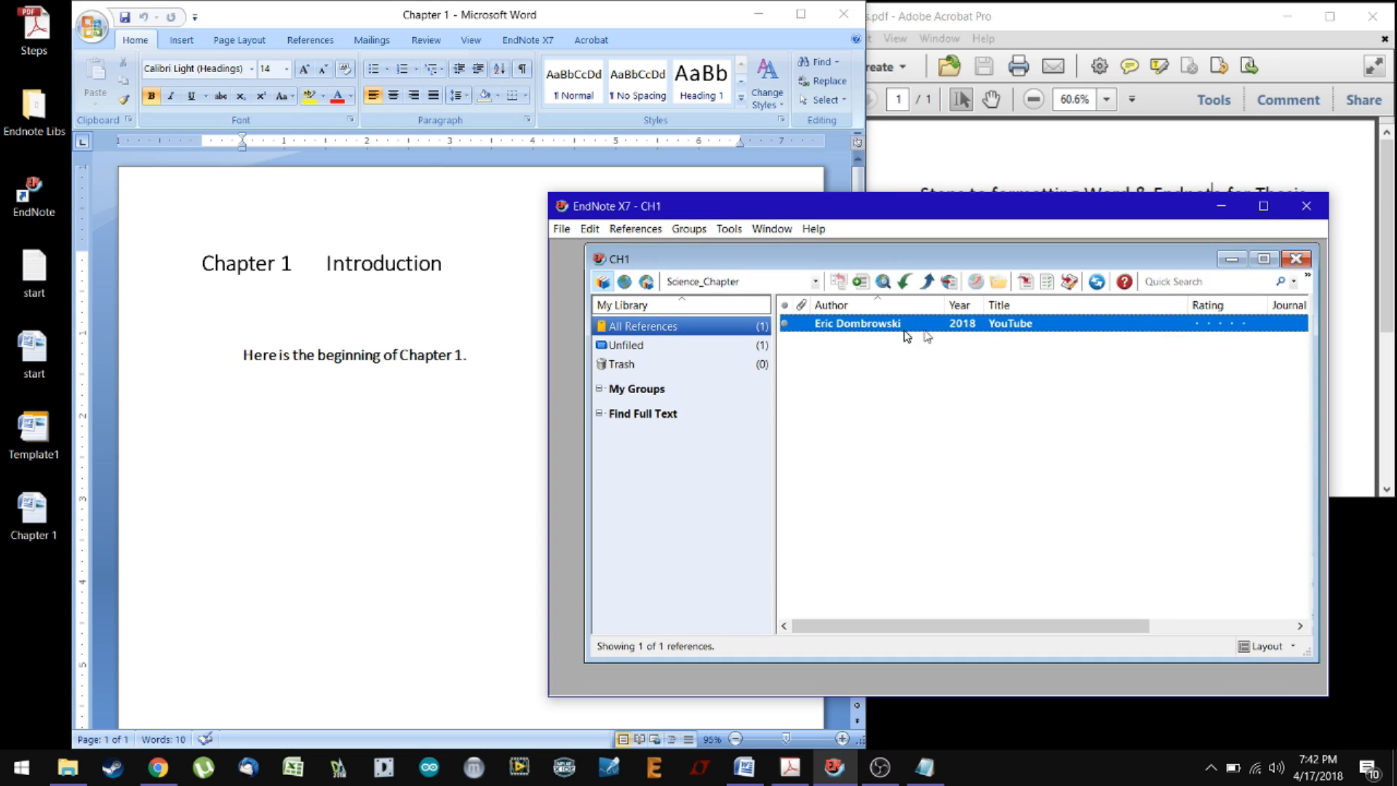
right_click(871, 326)
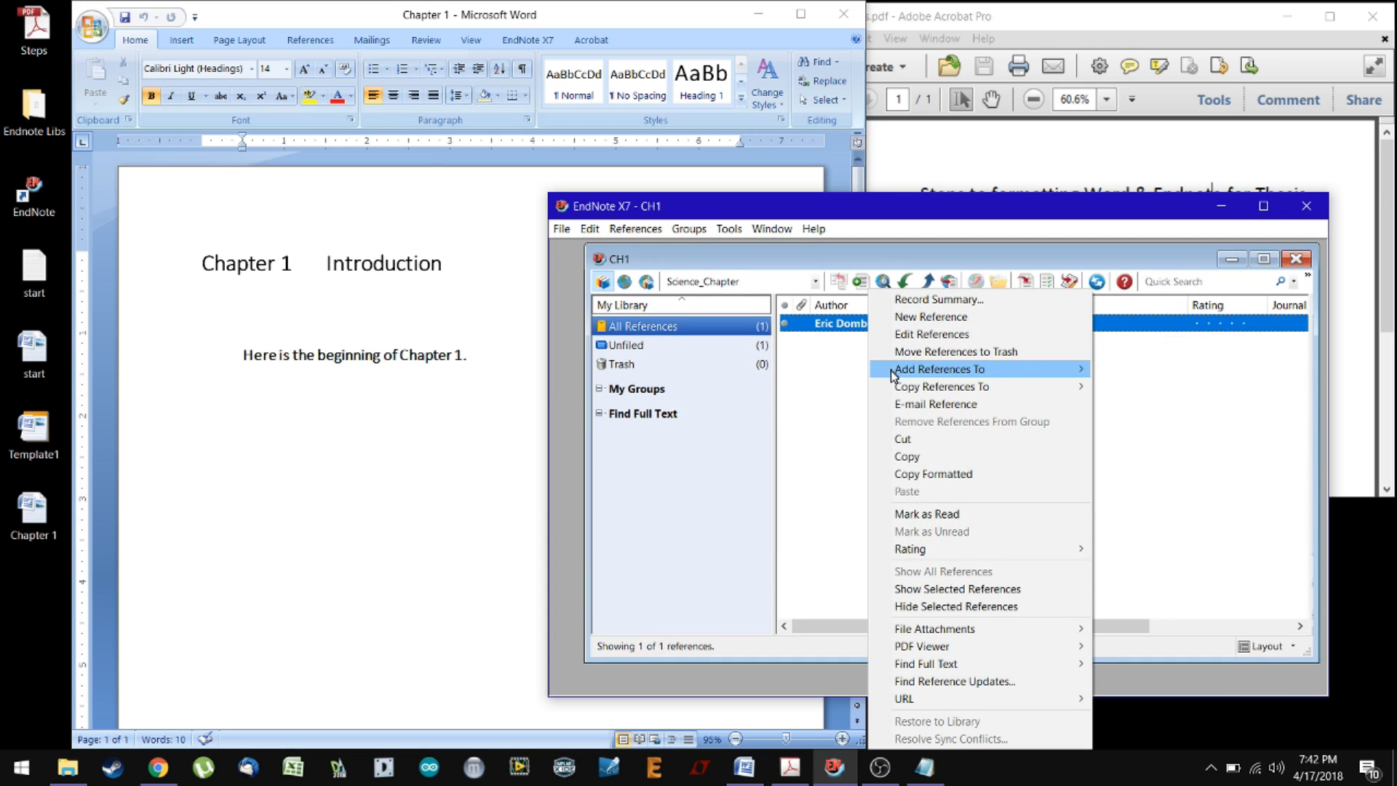
left_click(918, 333)
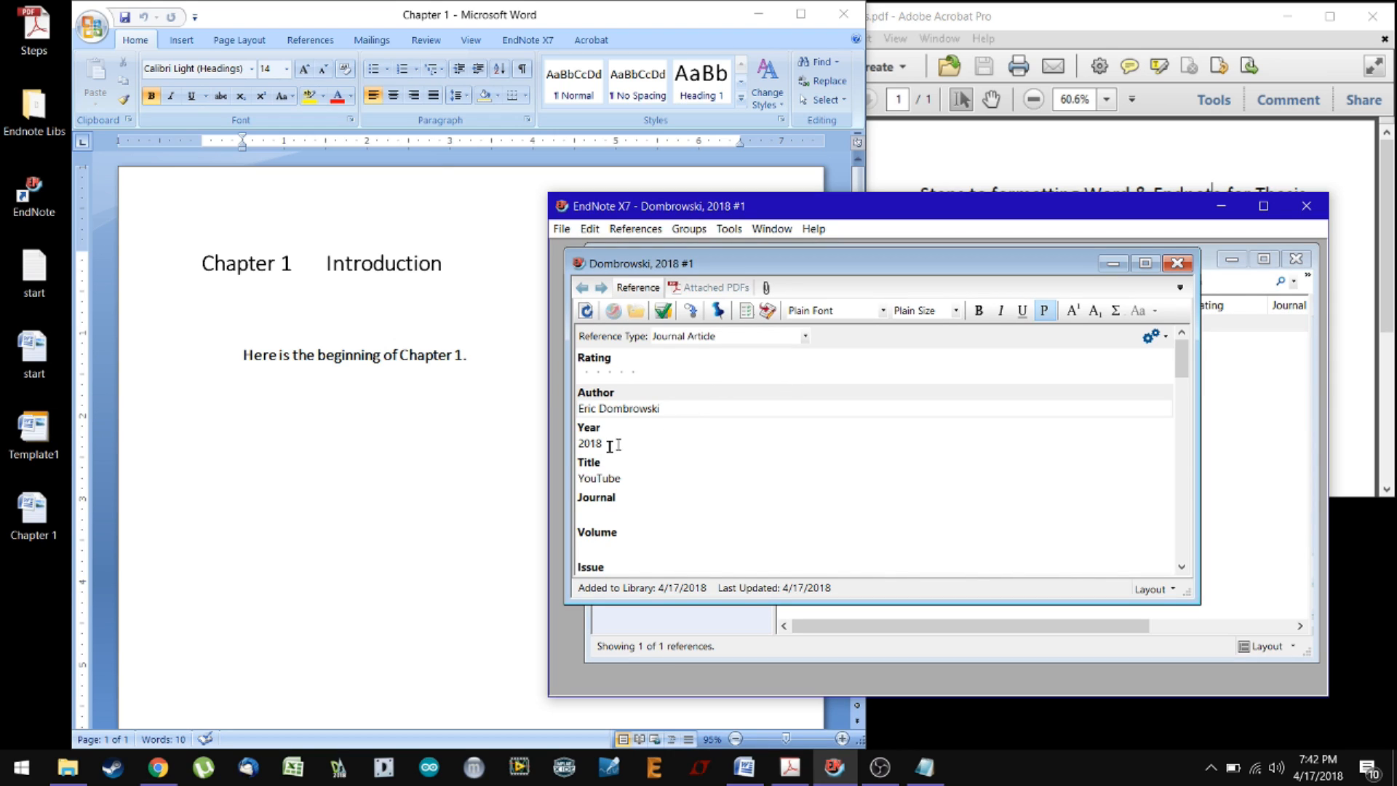
left_click(602, 478)
double_click(603, 478)
type("CH1 Ref1")
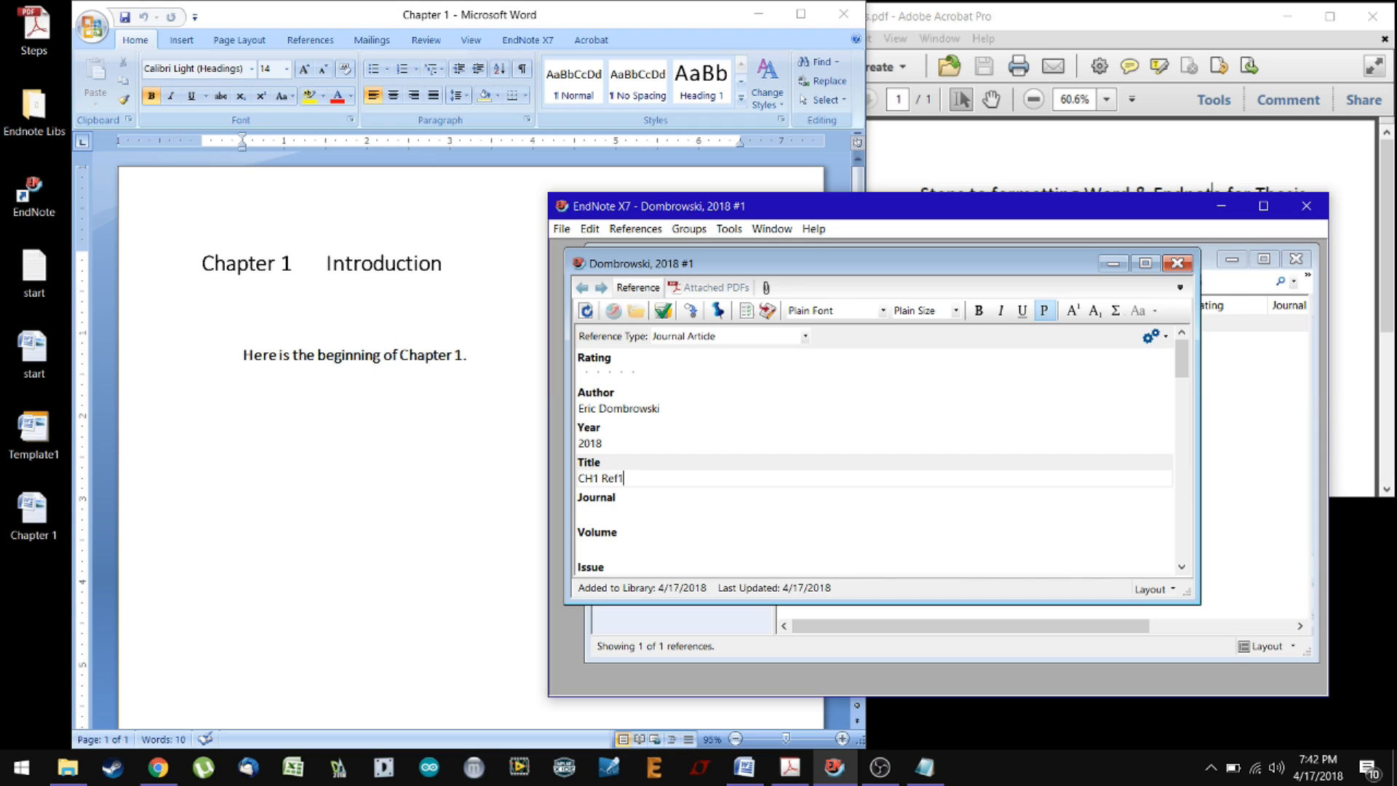
key("Tab")
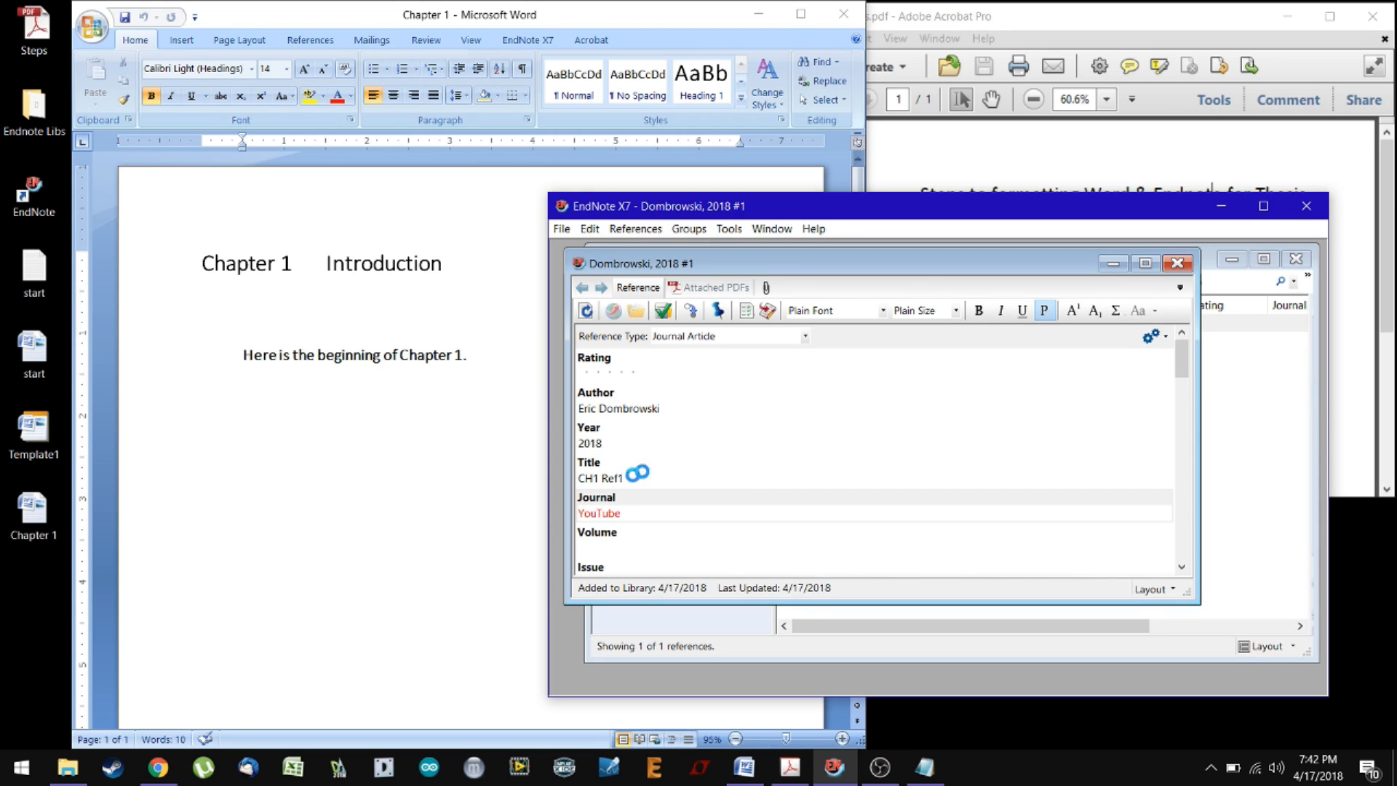
left_click(1177, 263)
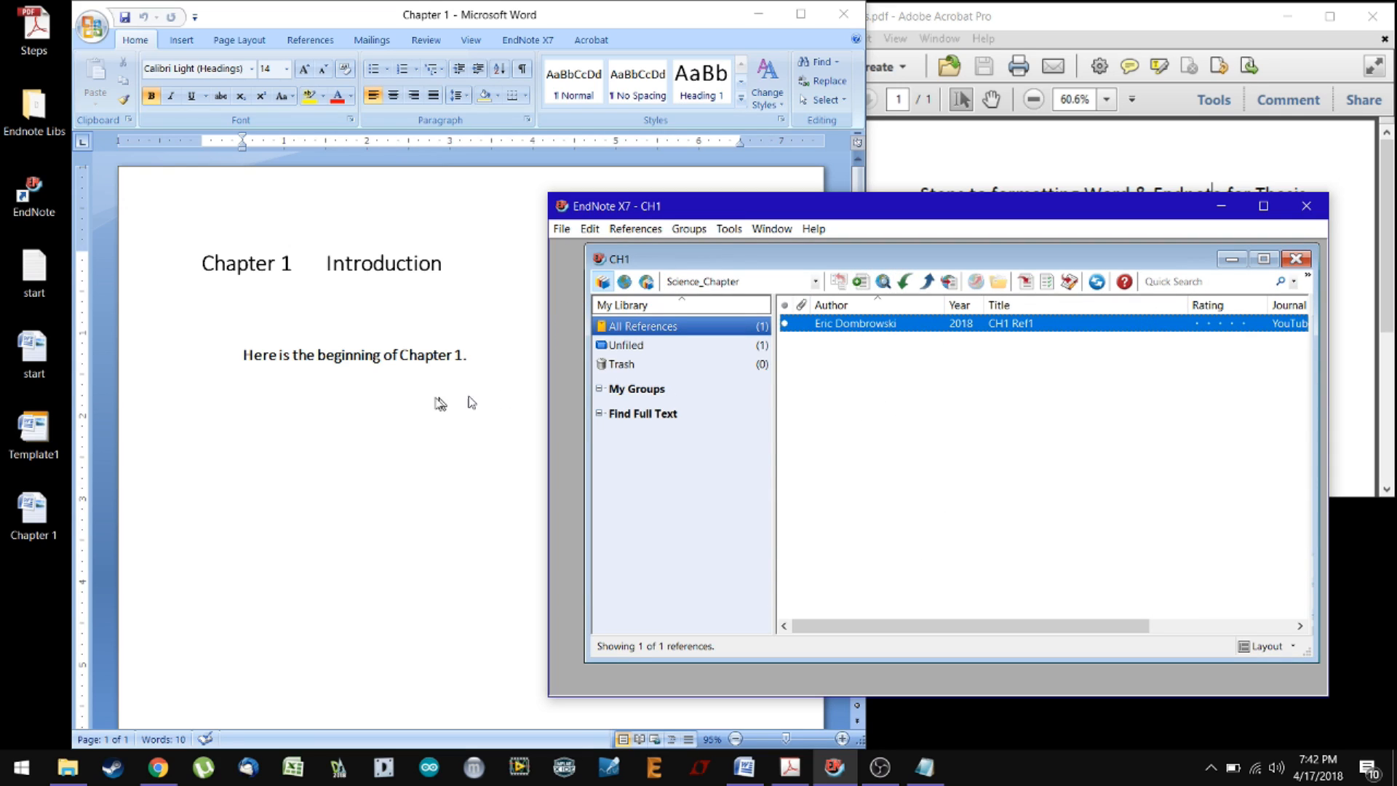
left_click(486, 375)
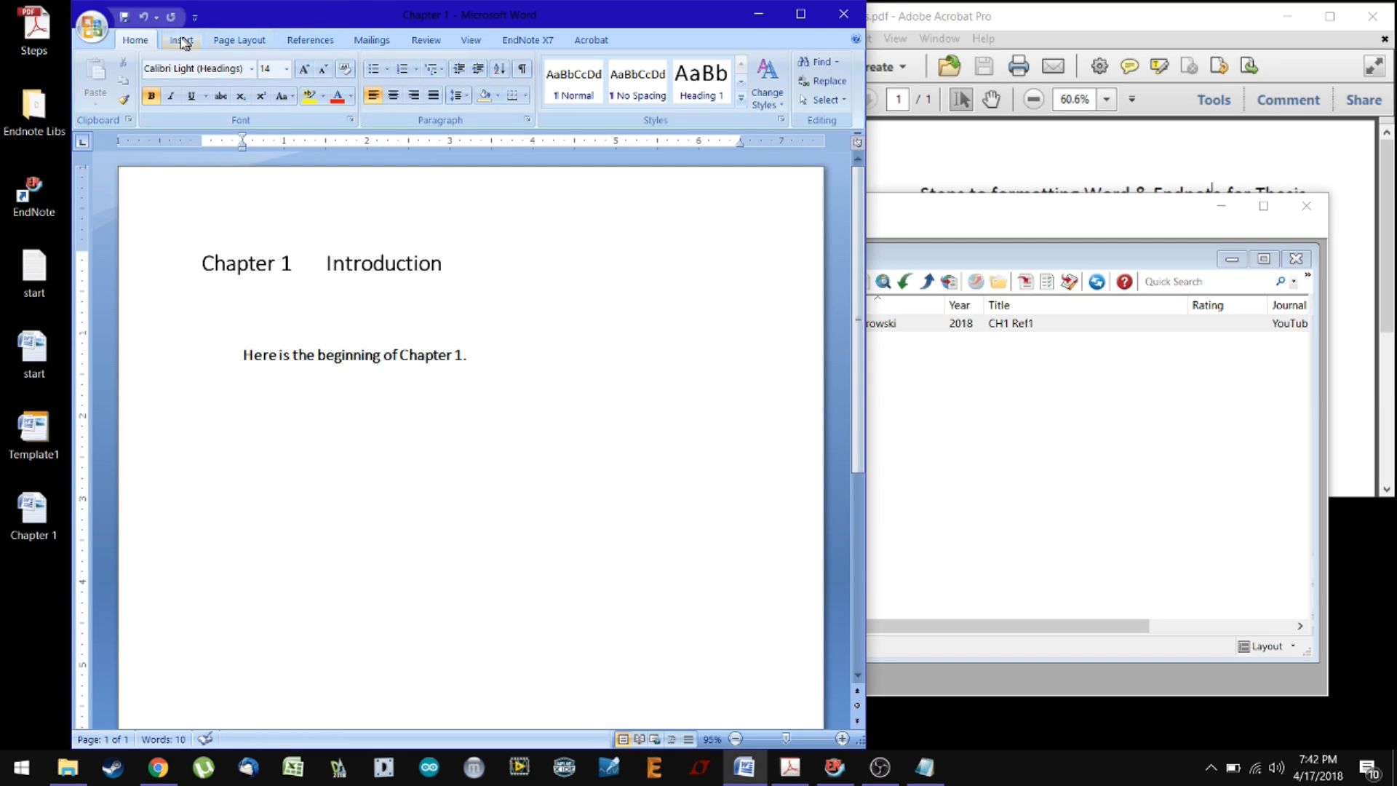
Insert the 2018 CH1 Ref1 reference as an EndNote citation after the Chapter 1 sentence
left_click(528, 40)
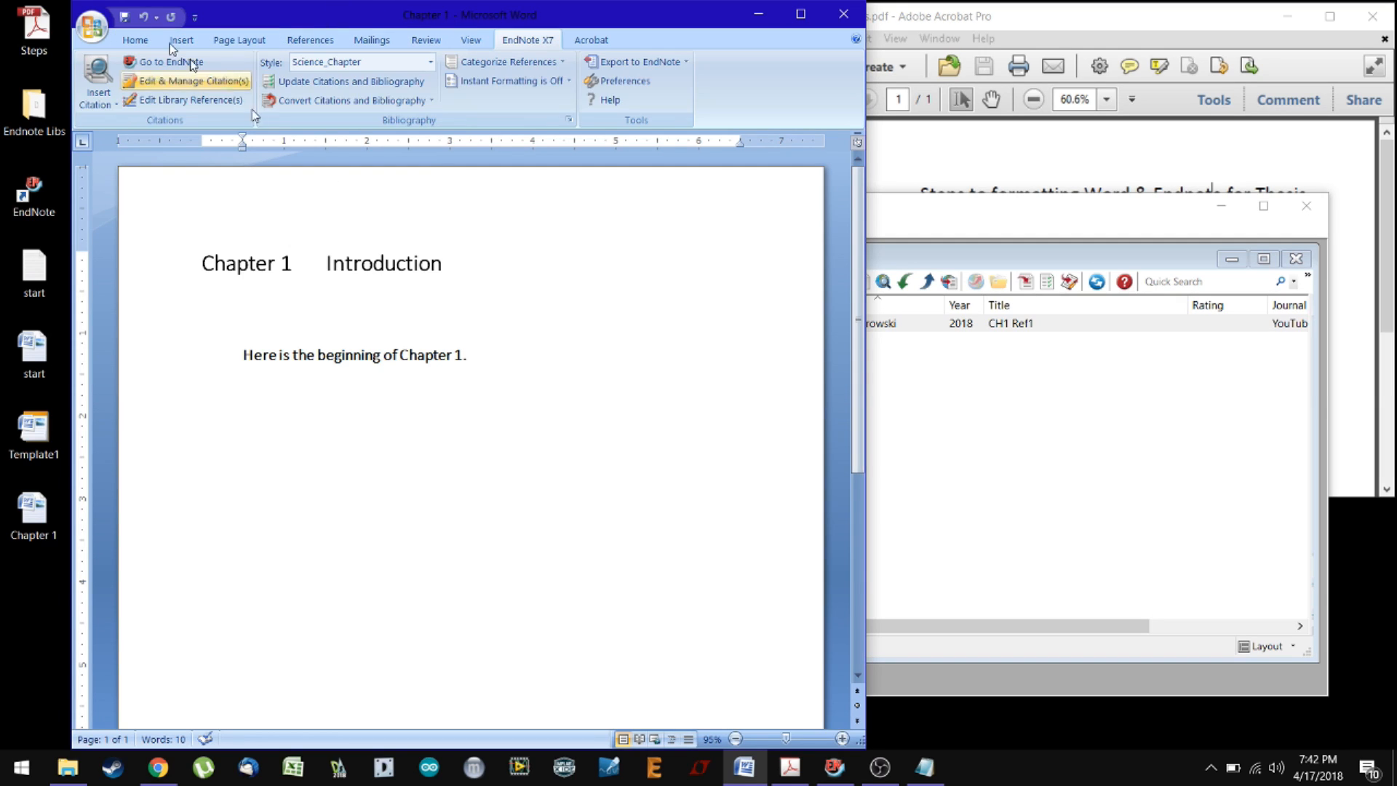
left_click(98, 80)
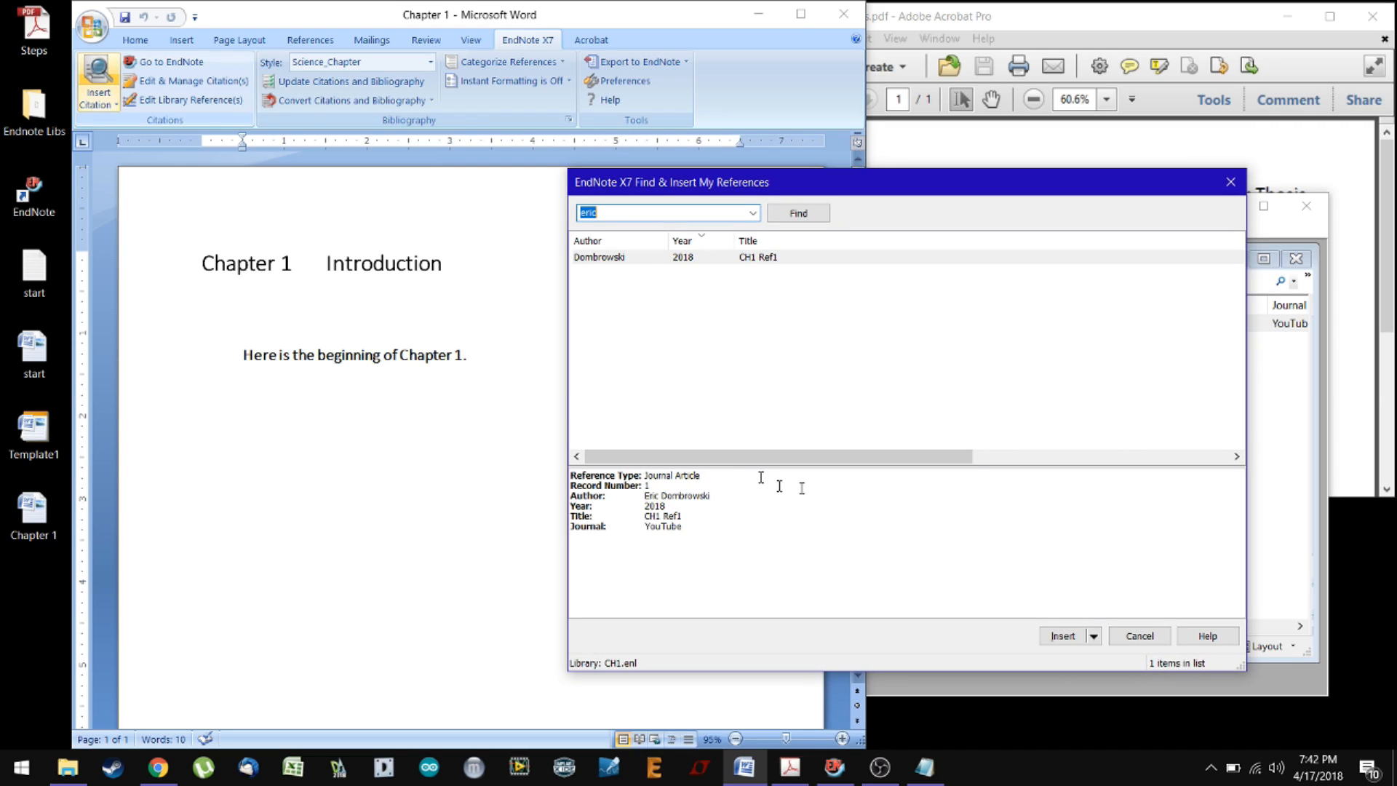
left_click(657, 259)
left_click(1064, 636)
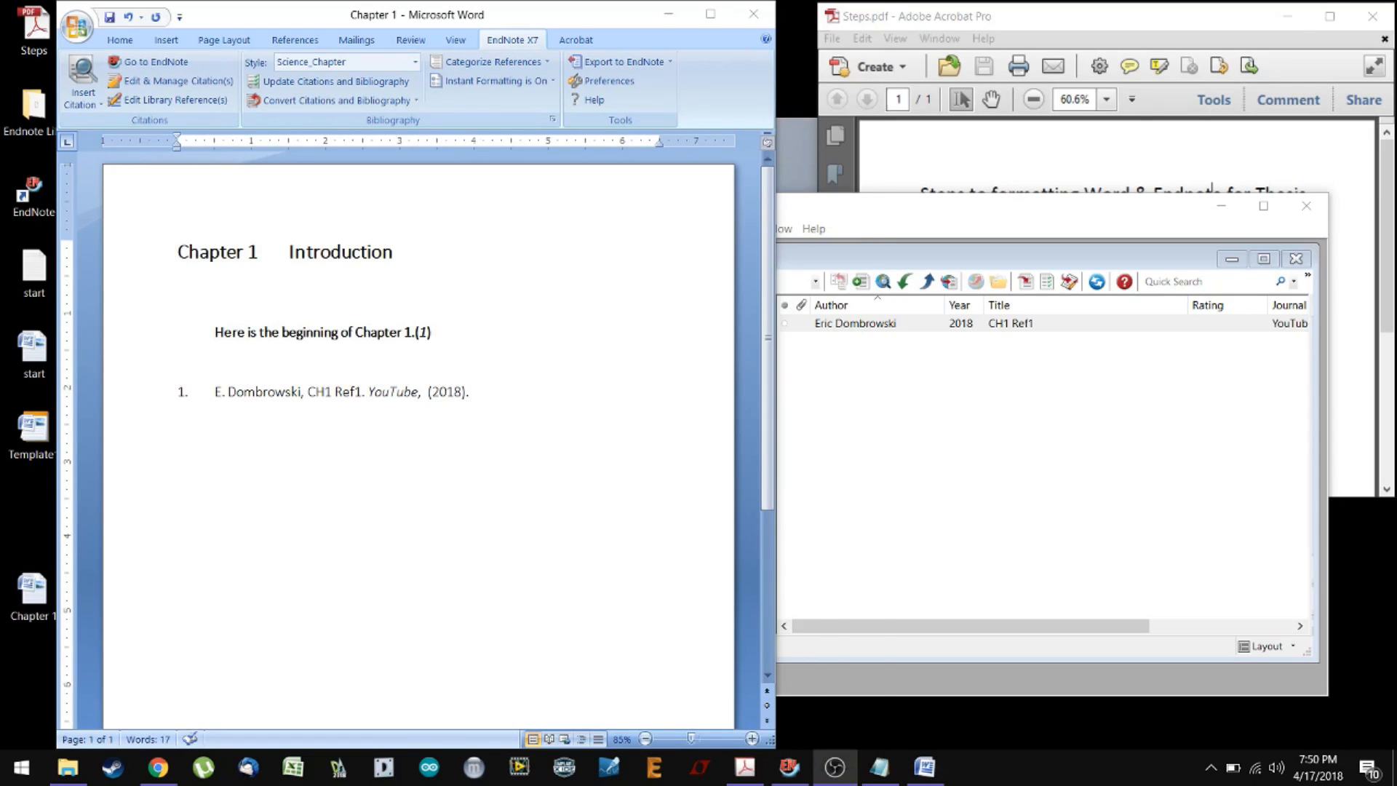
left_click(343, 356)
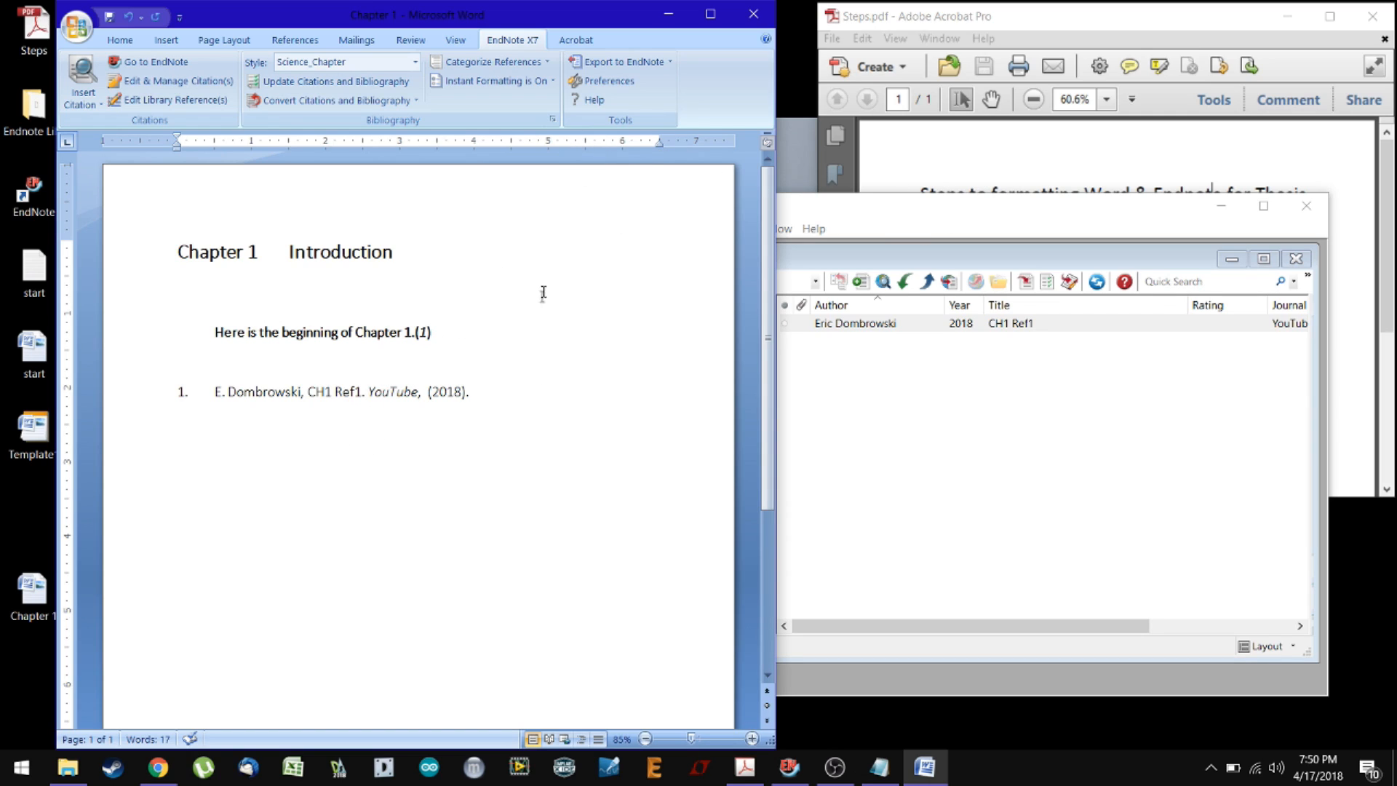
left_click(897, 214)
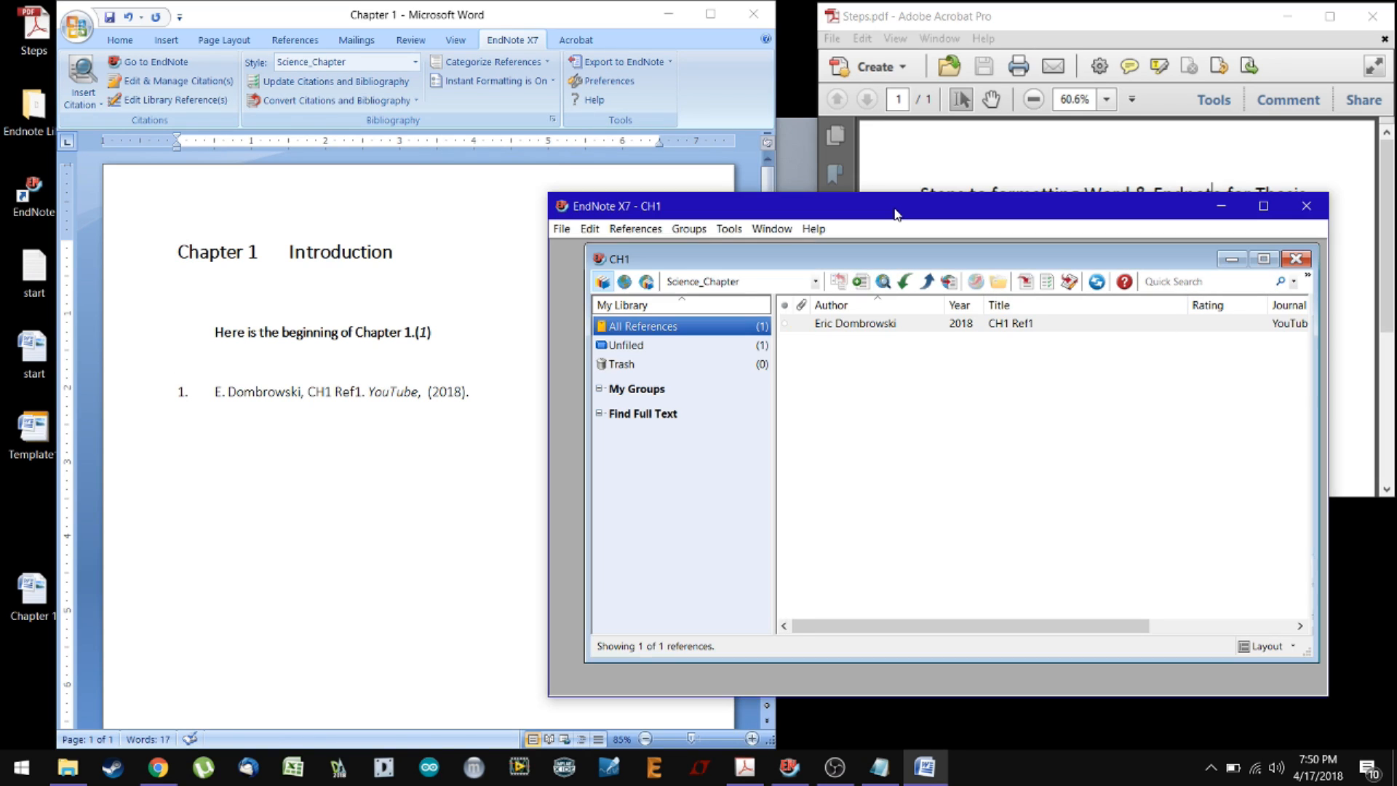
In EndNote's Output Styles manager, select Science and open it in the style editor
left_click(590, 229)
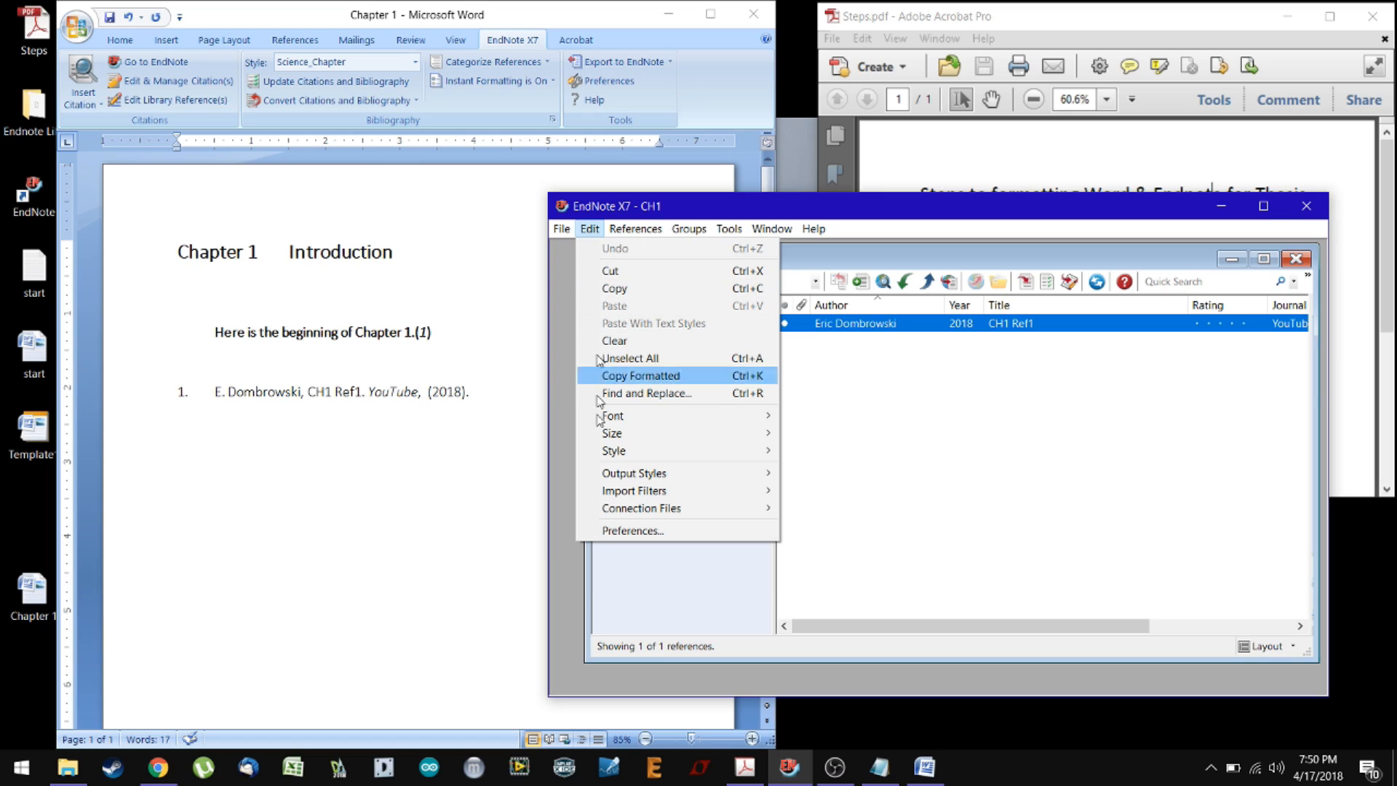
mouse_move(631, 474)
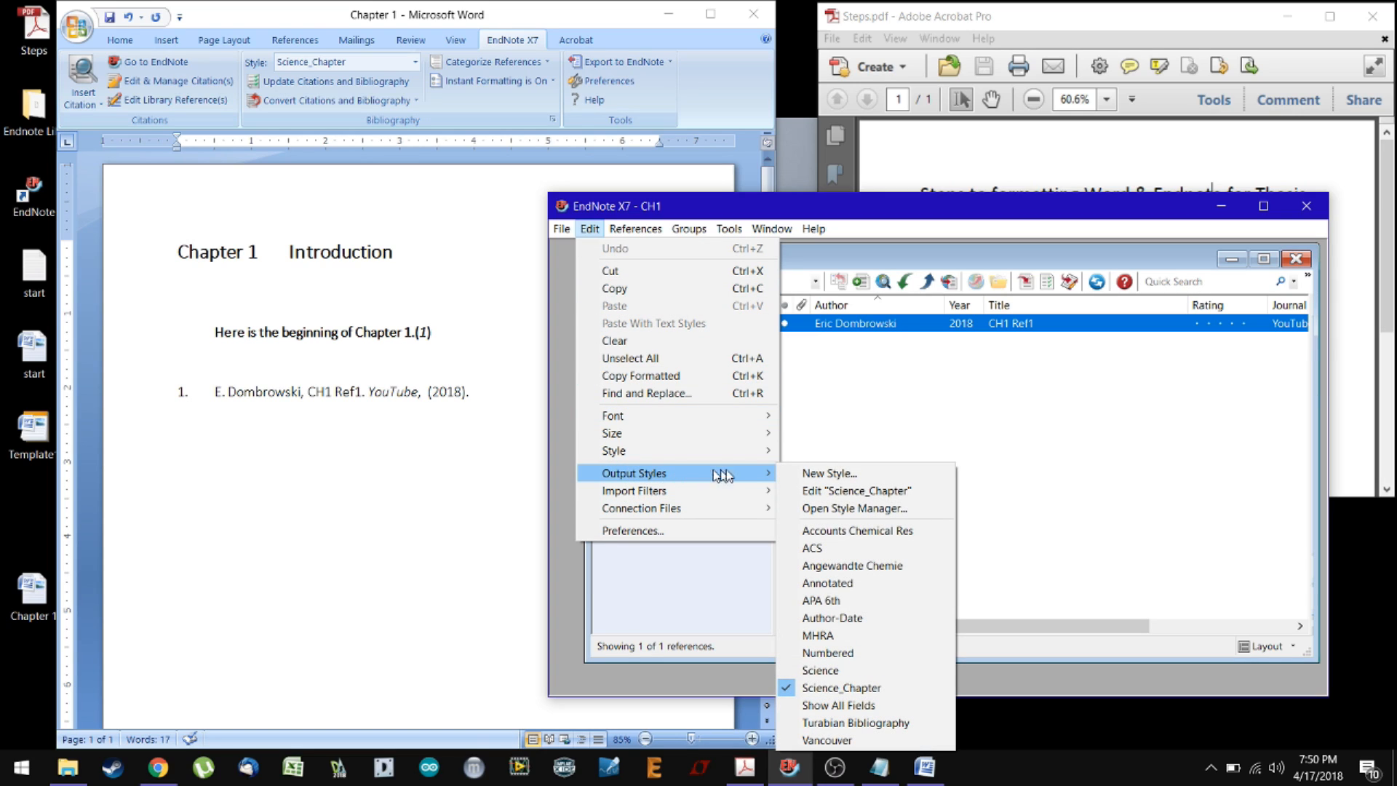
left_click(876, 508)
left_click_drag(783, 357, 762, 275)
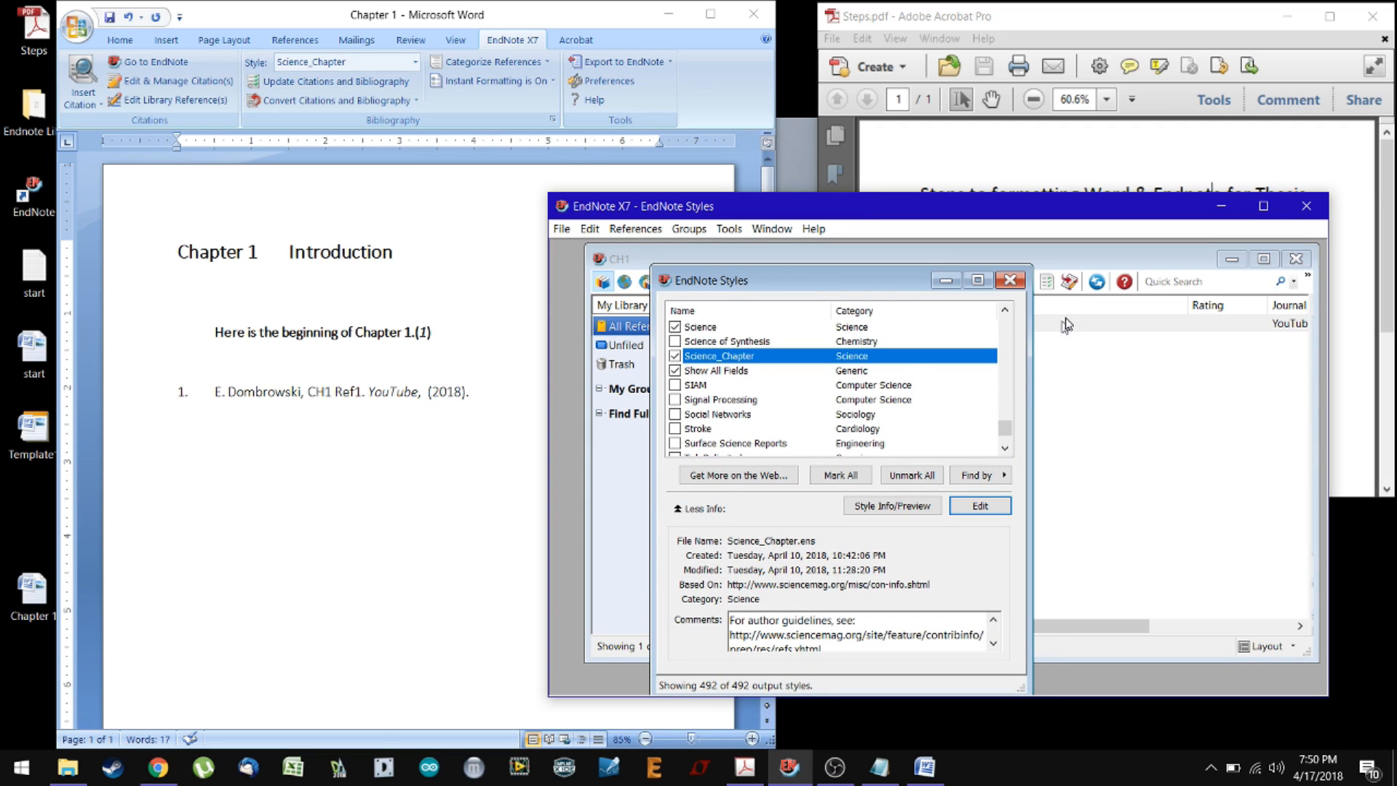
left_click_drag(873, 291, 871, 274)
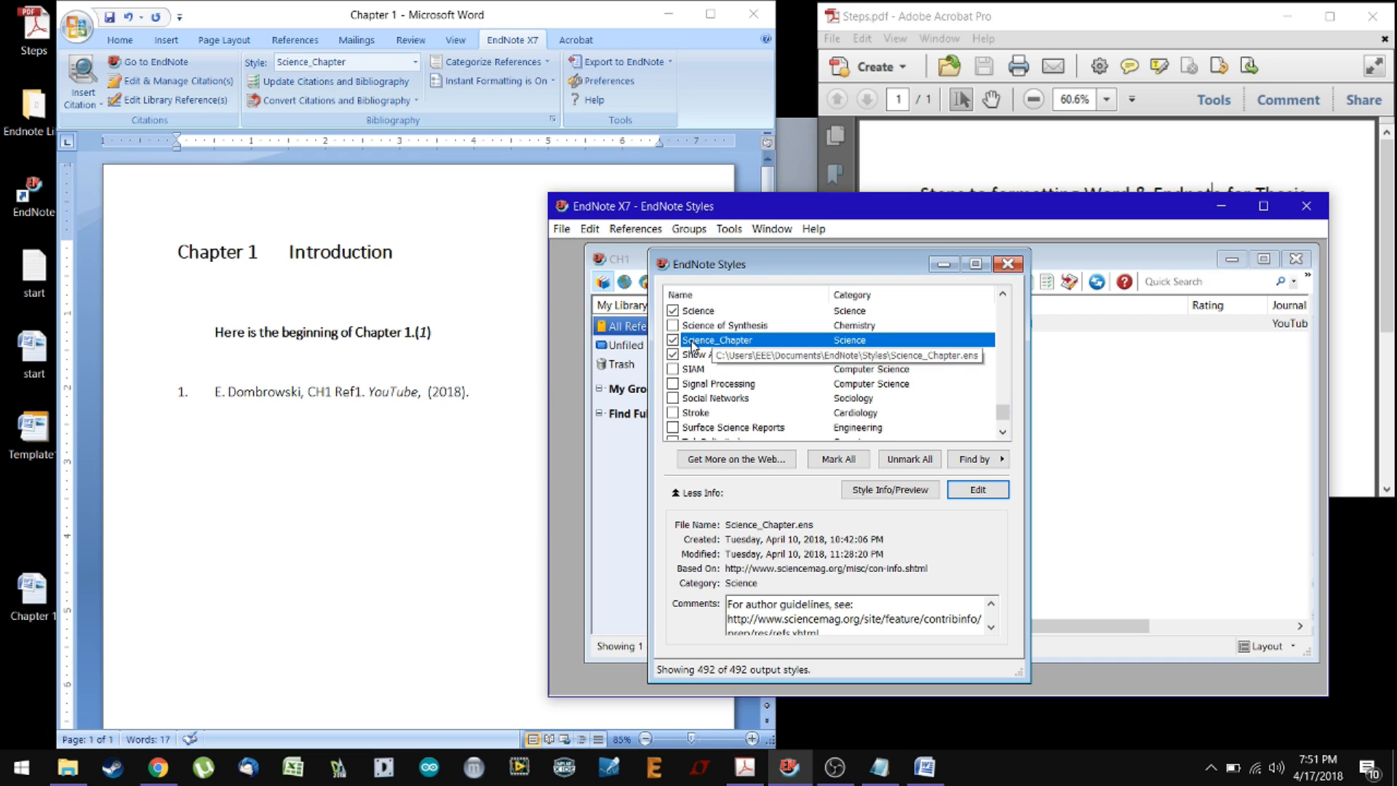
left_click(691, 312)
scroll(757, 361, "up", 1)
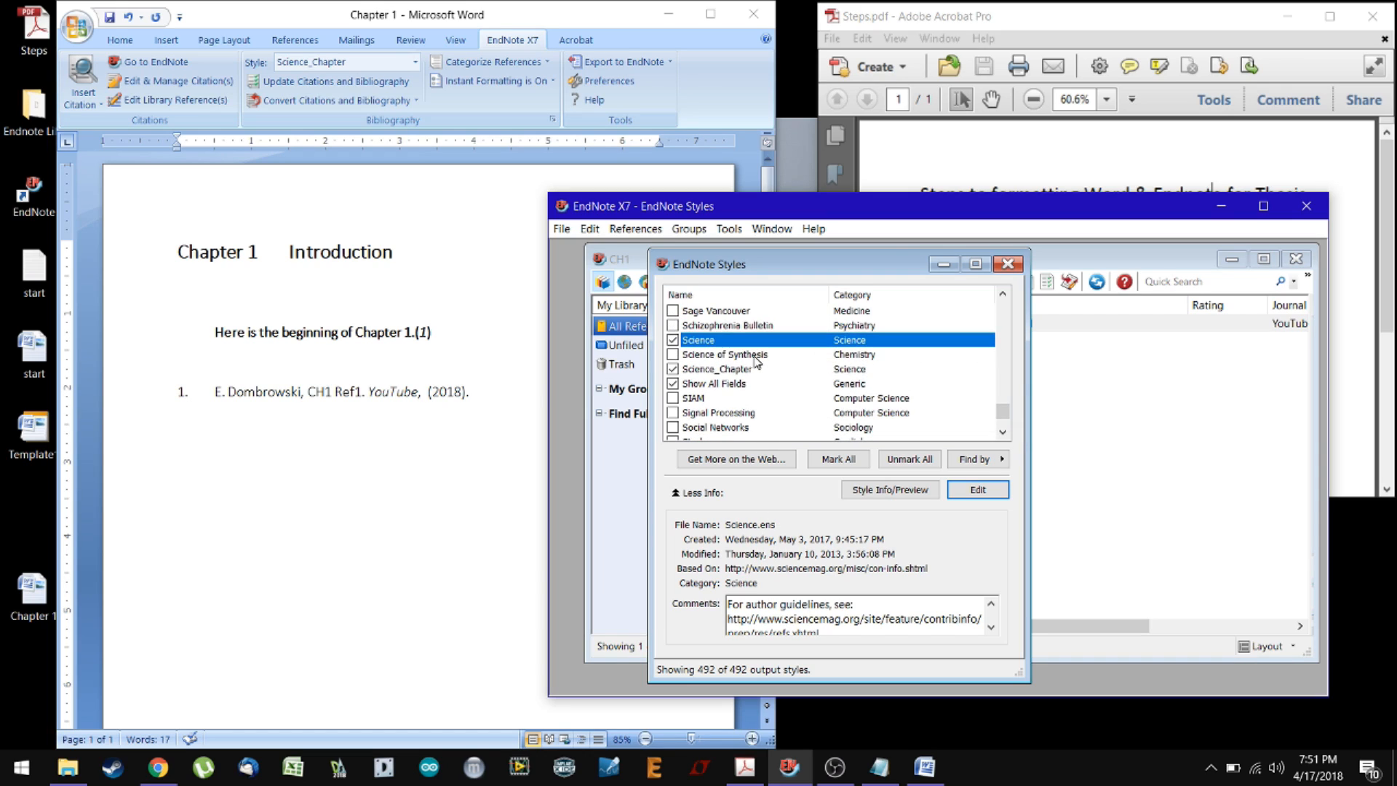
scroll(757, 361, "up", 1)
left_click(989, 497)
left_click_drag(844, 397, 792, 298)
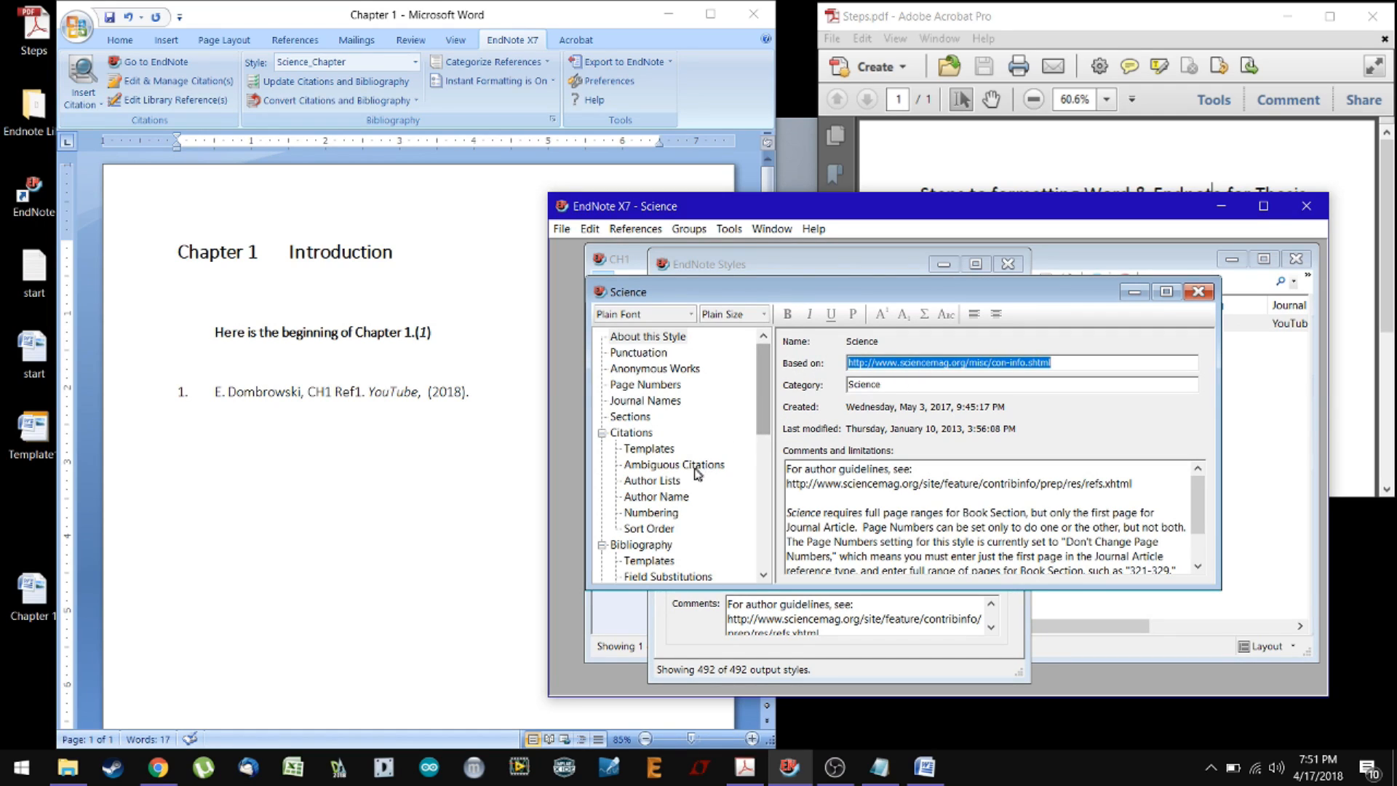
Set a separate bibliography for each section and show the Bibliography templates in an enlarged, maximized editor
left_click(632, 417)
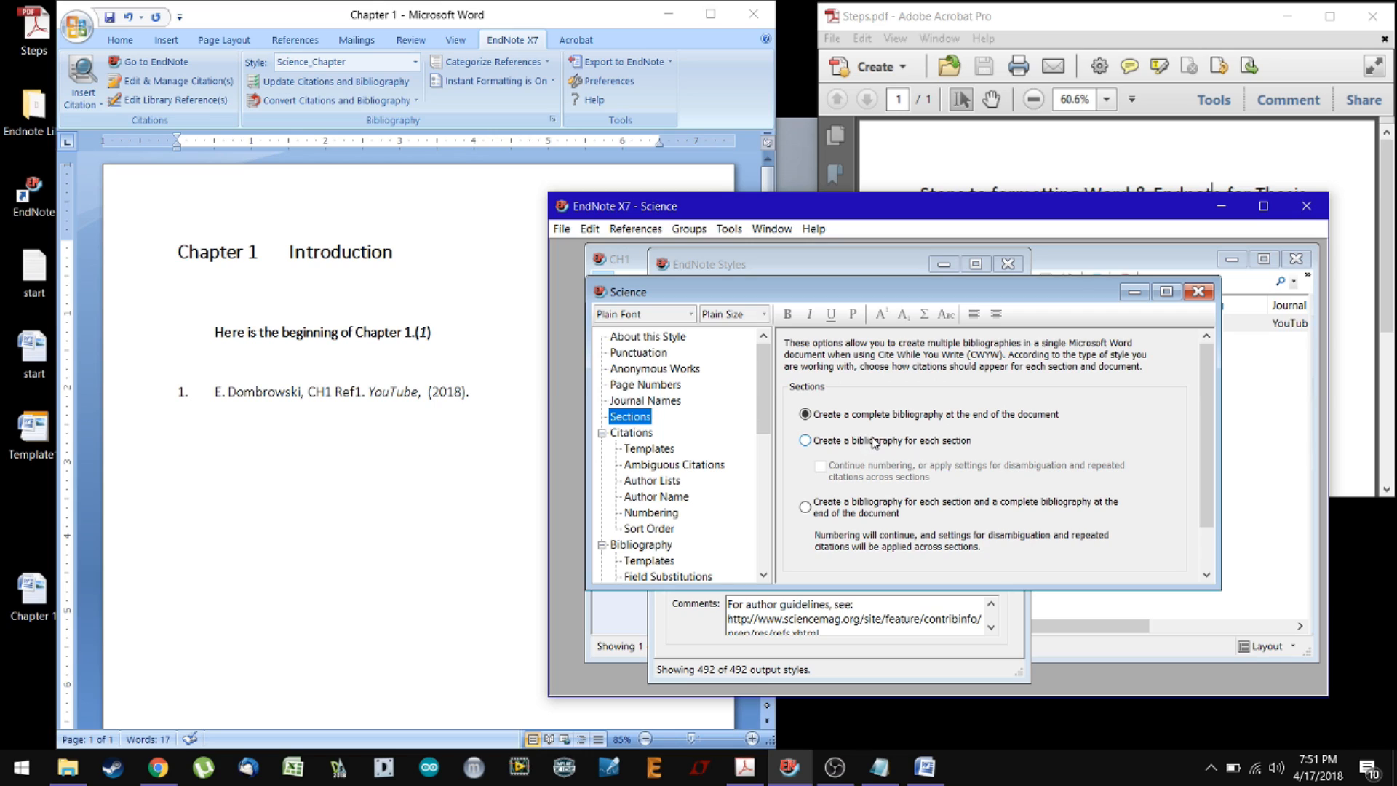
left_click(874, 441)
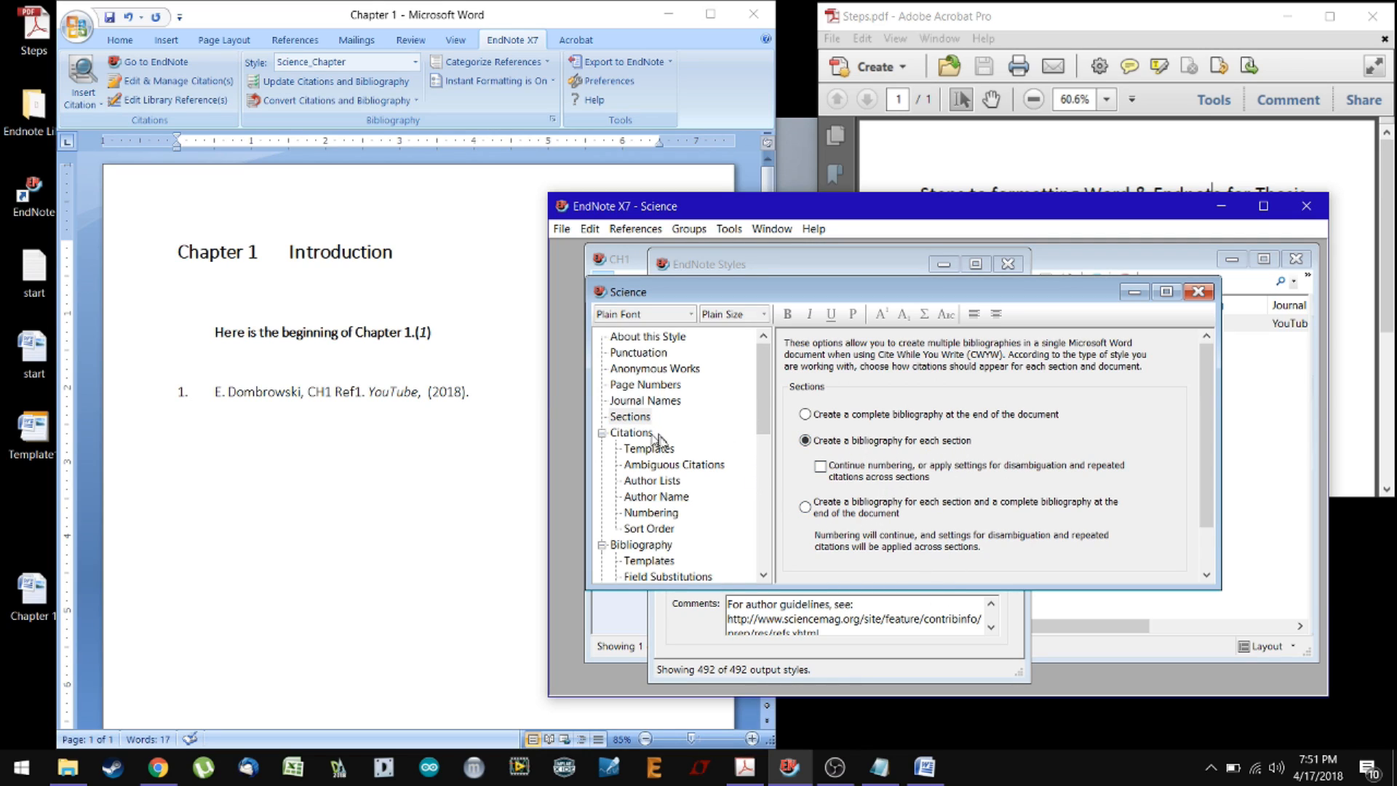
scroll(653, 437, "down", 3)
scroll(664, 463, "down", 4)
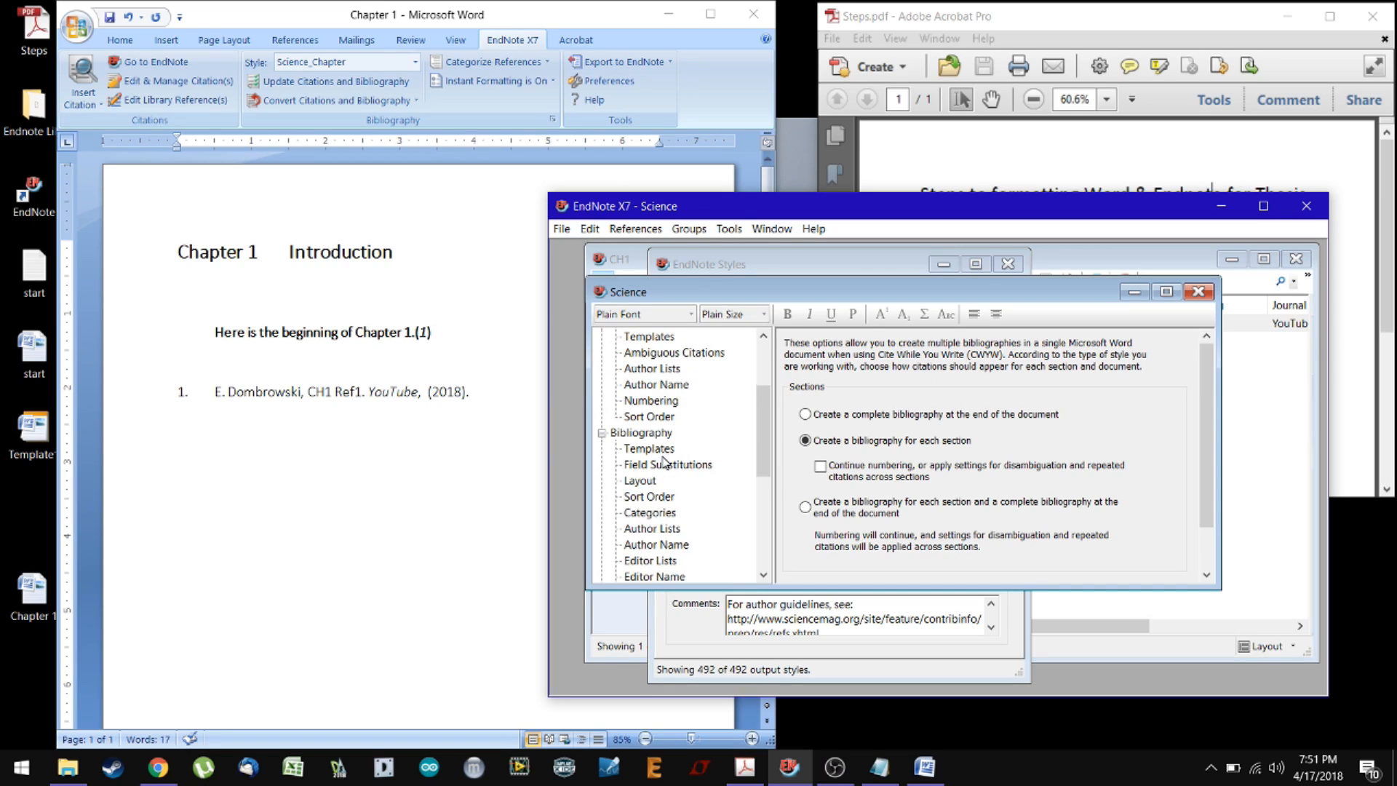
left_click(650, 448)
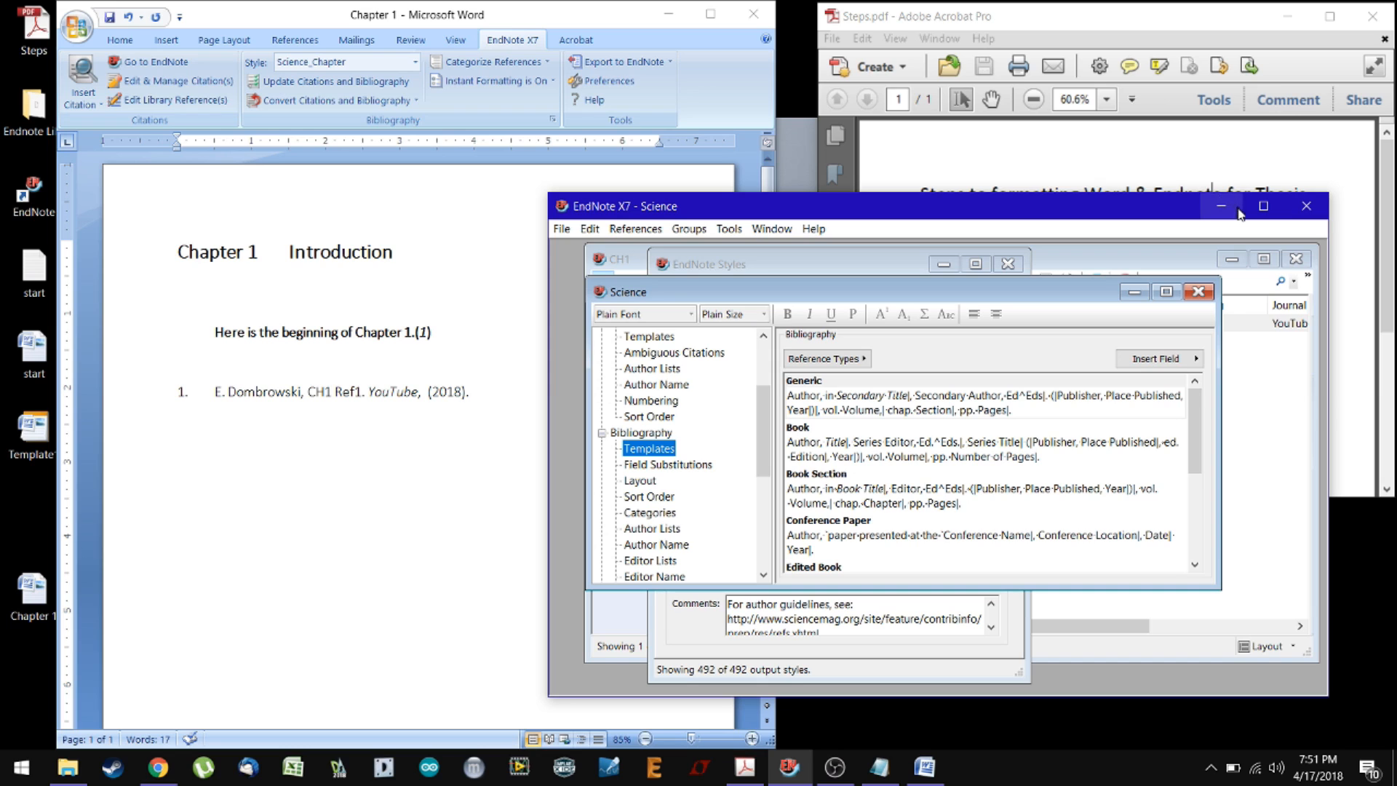
left_click(1264, 206)
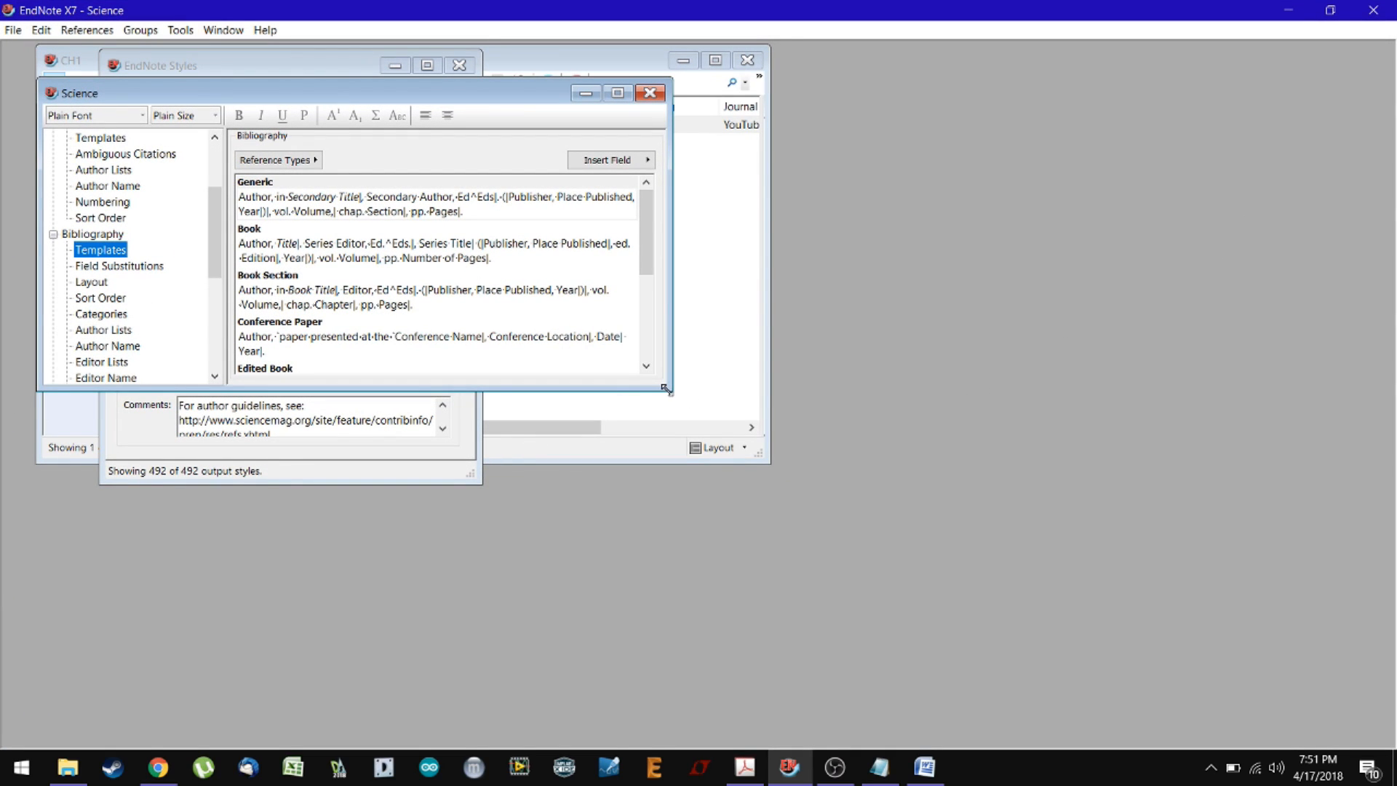
left_click_drag(670, 390, 1078, 693)
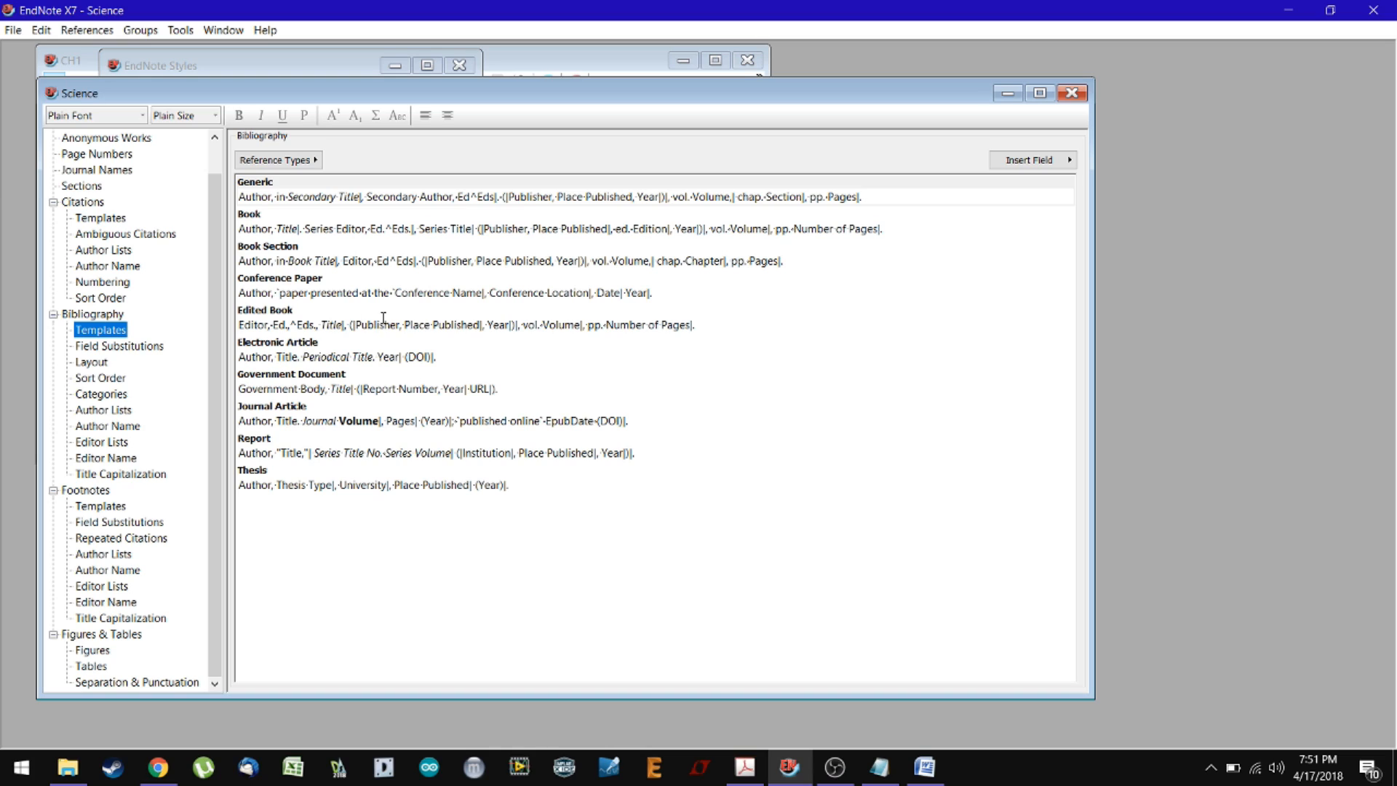
Review the Edited Book, Report and Thesis templates, inspecting the Thesis fields
left_click_drag(249, 328, 720, 319)
left_click(720, 319)
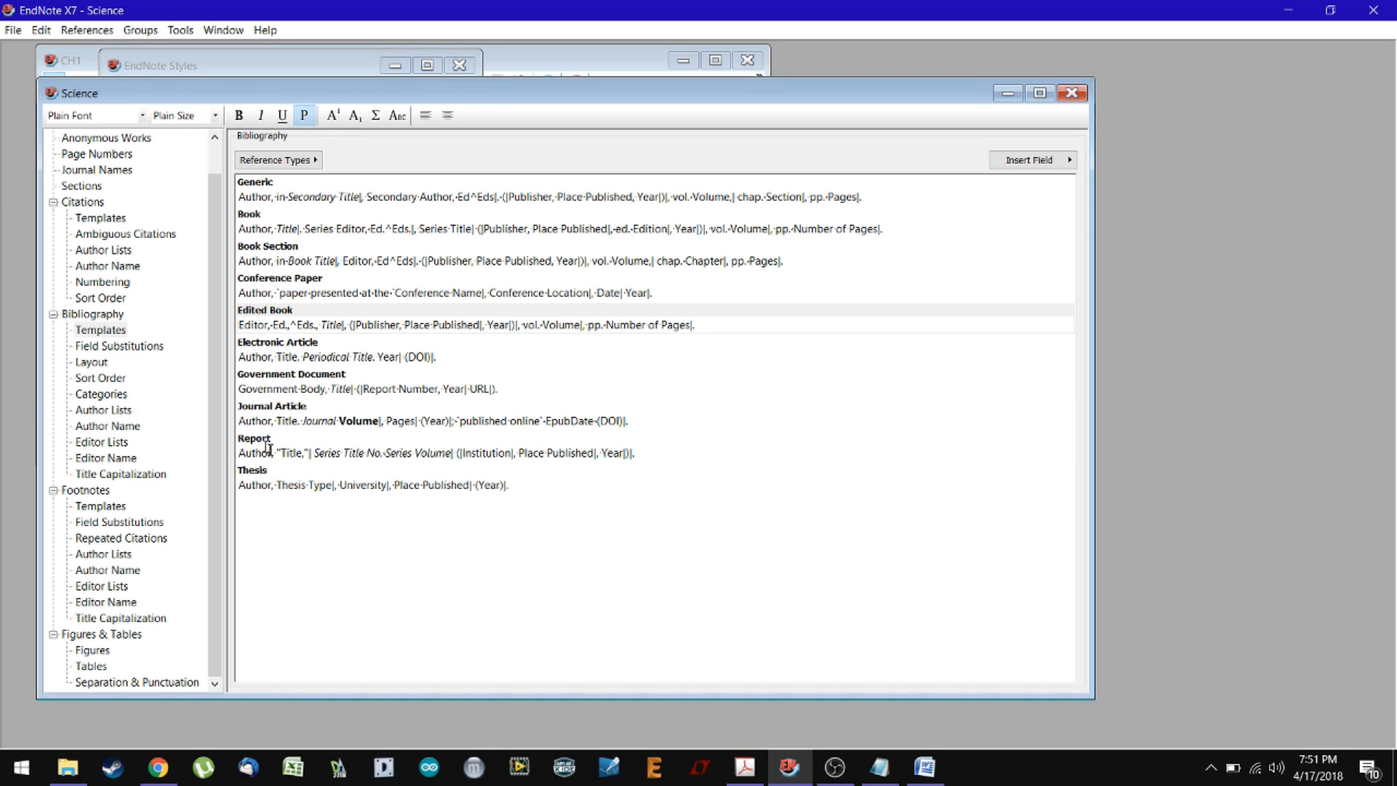
left_click(530, 453)
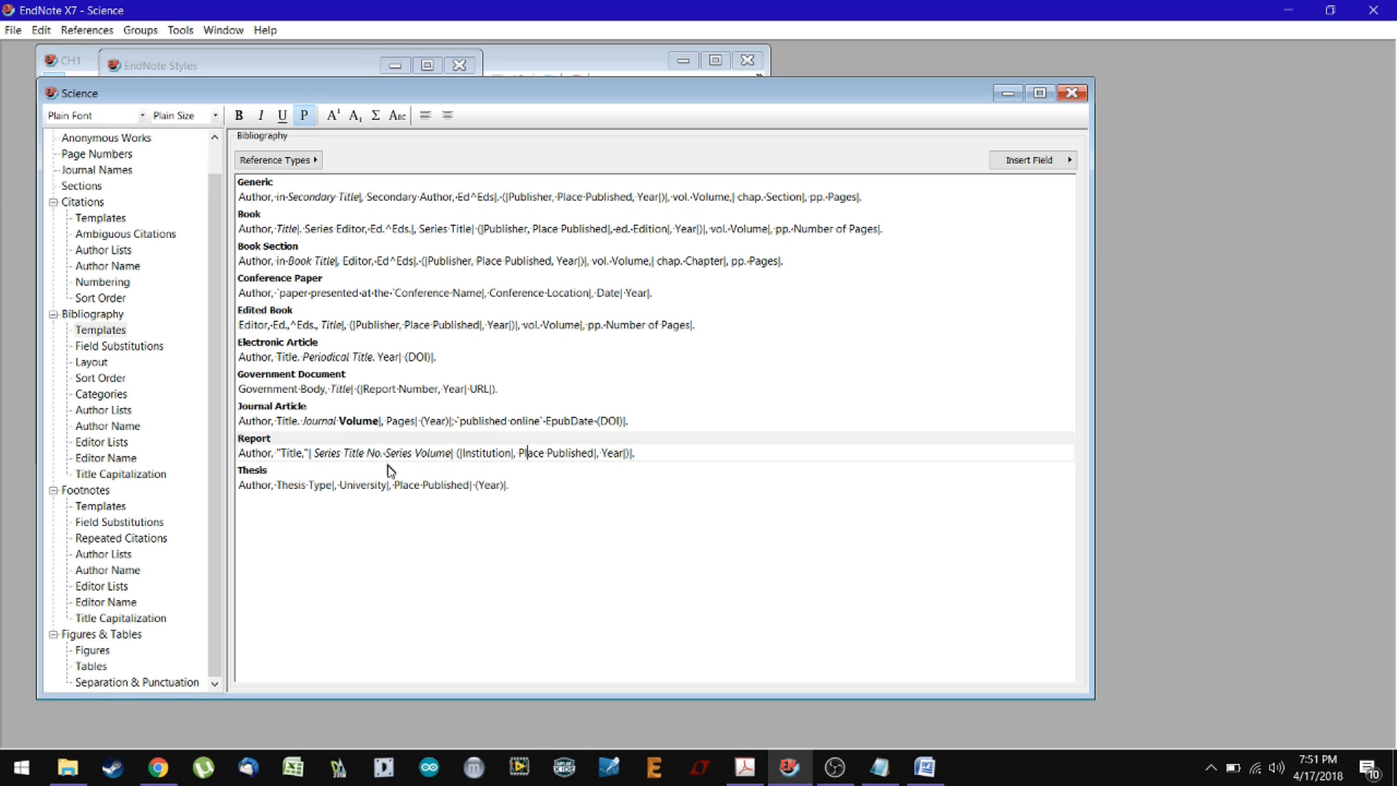
left_click(264, 485)
left_click_drag(245, 485, 494, 485)
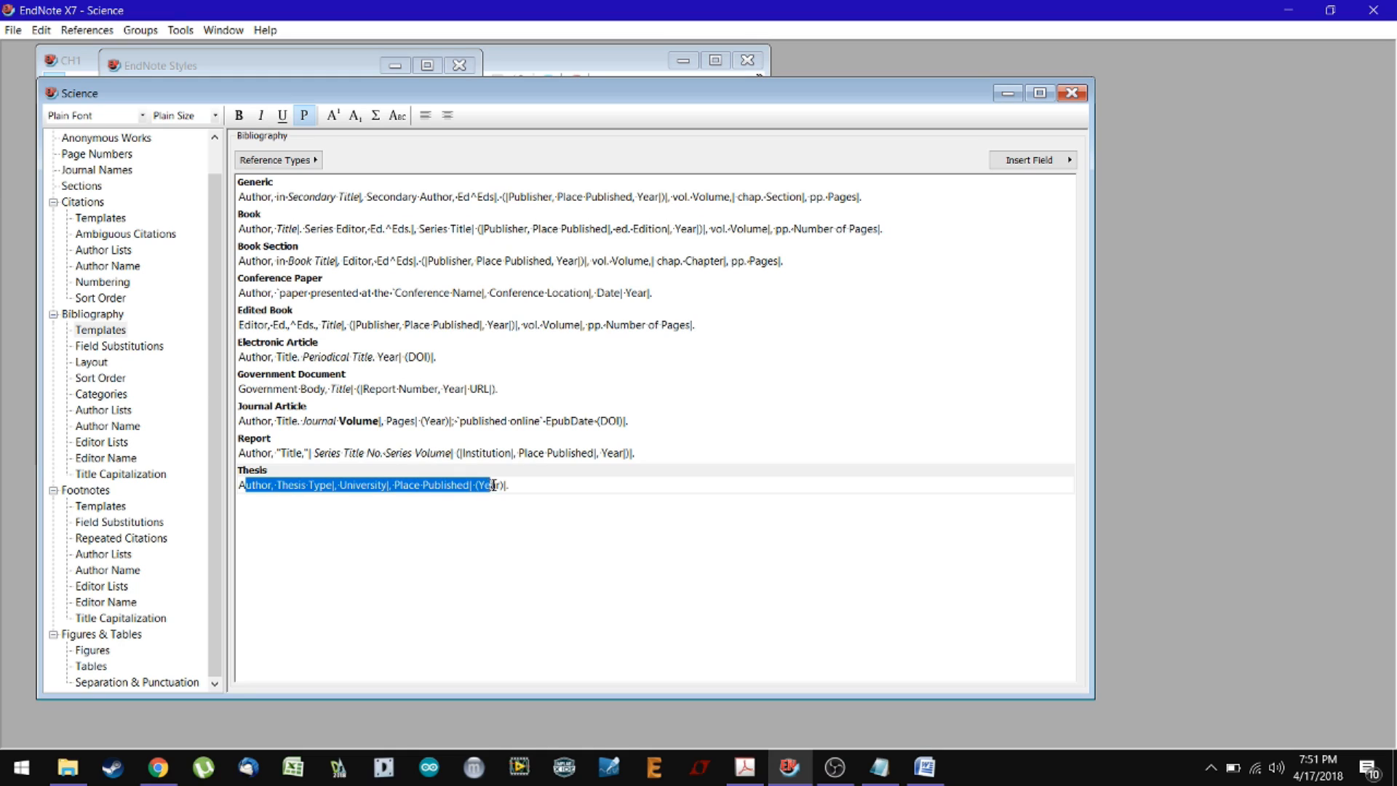
double_click(273, 485)
left_click(275, 485)
left_click_drag(291, 486, 334, 487)
left_click(334, 487)
double_click(352, 485)
double_click(407, 485)
double_click(450, 486)
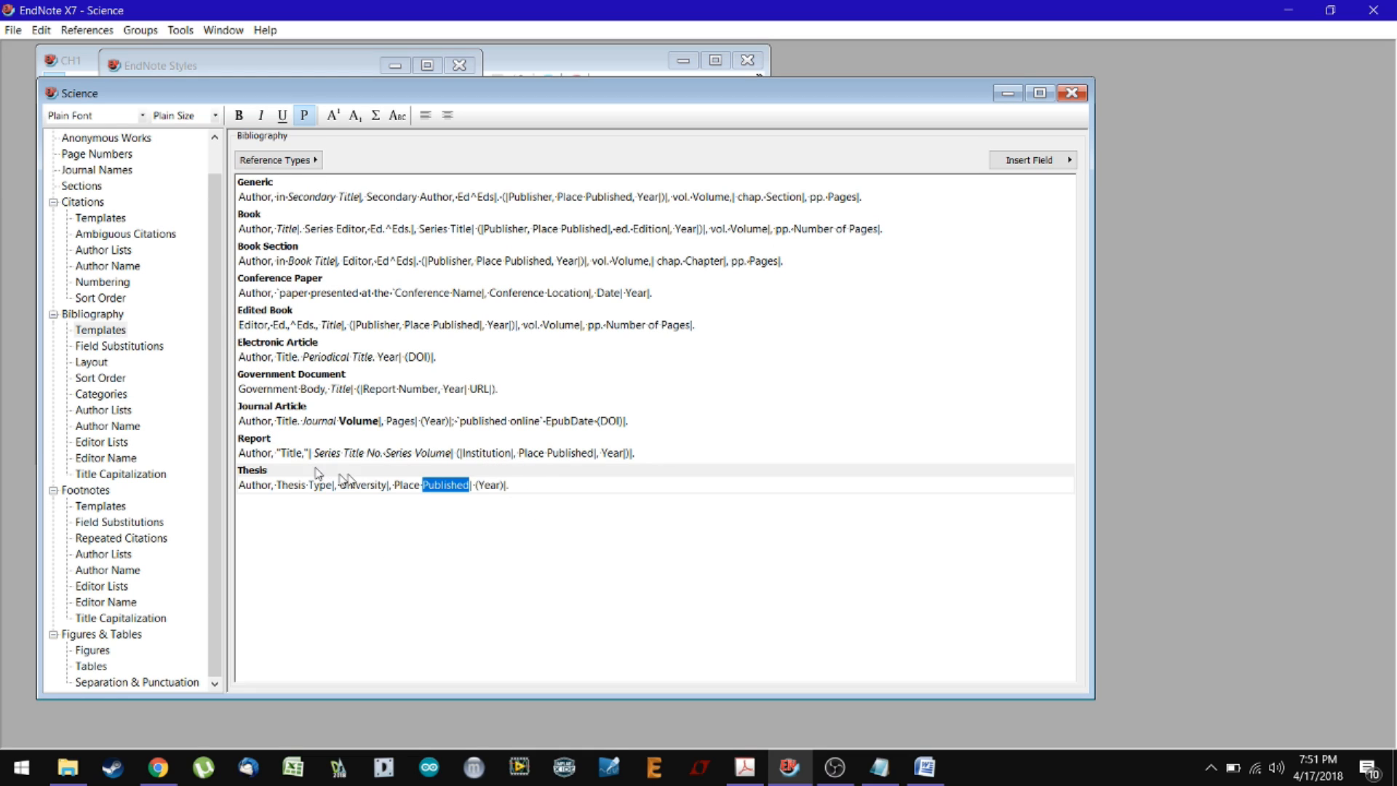
left_click_drag(188, 84, 207, 85)
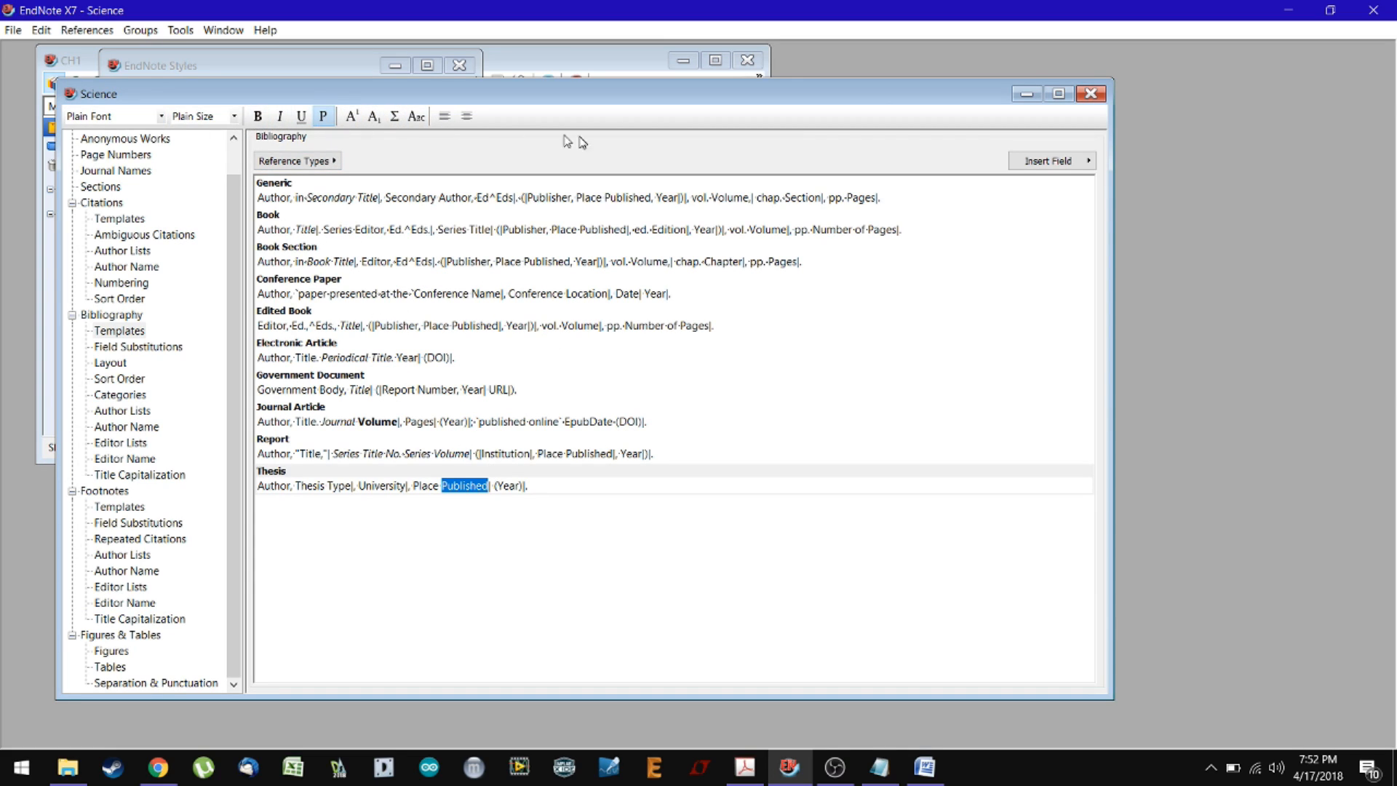
Save the edited Science style under the new name Science_YouTube
left_click(1085, 98)
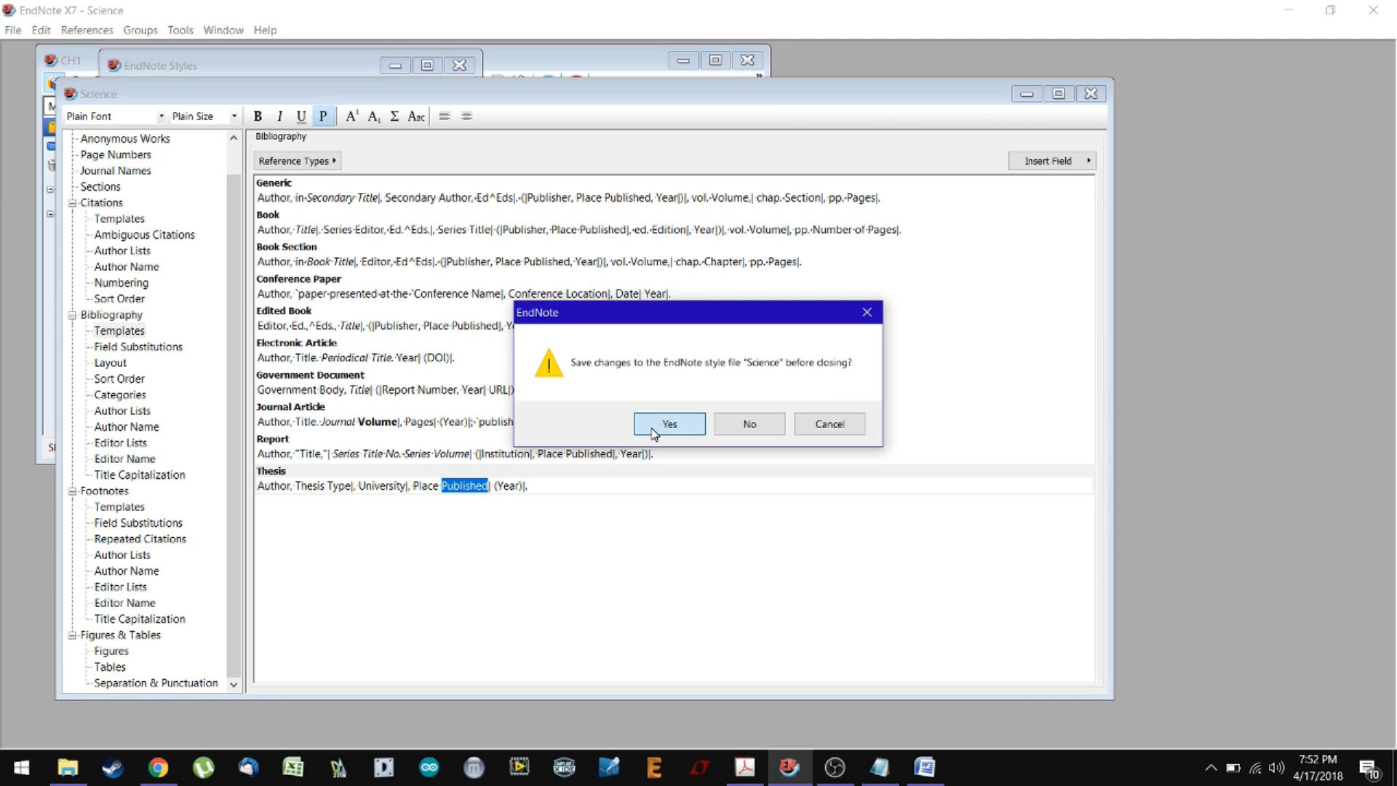
left_click(669, 424)
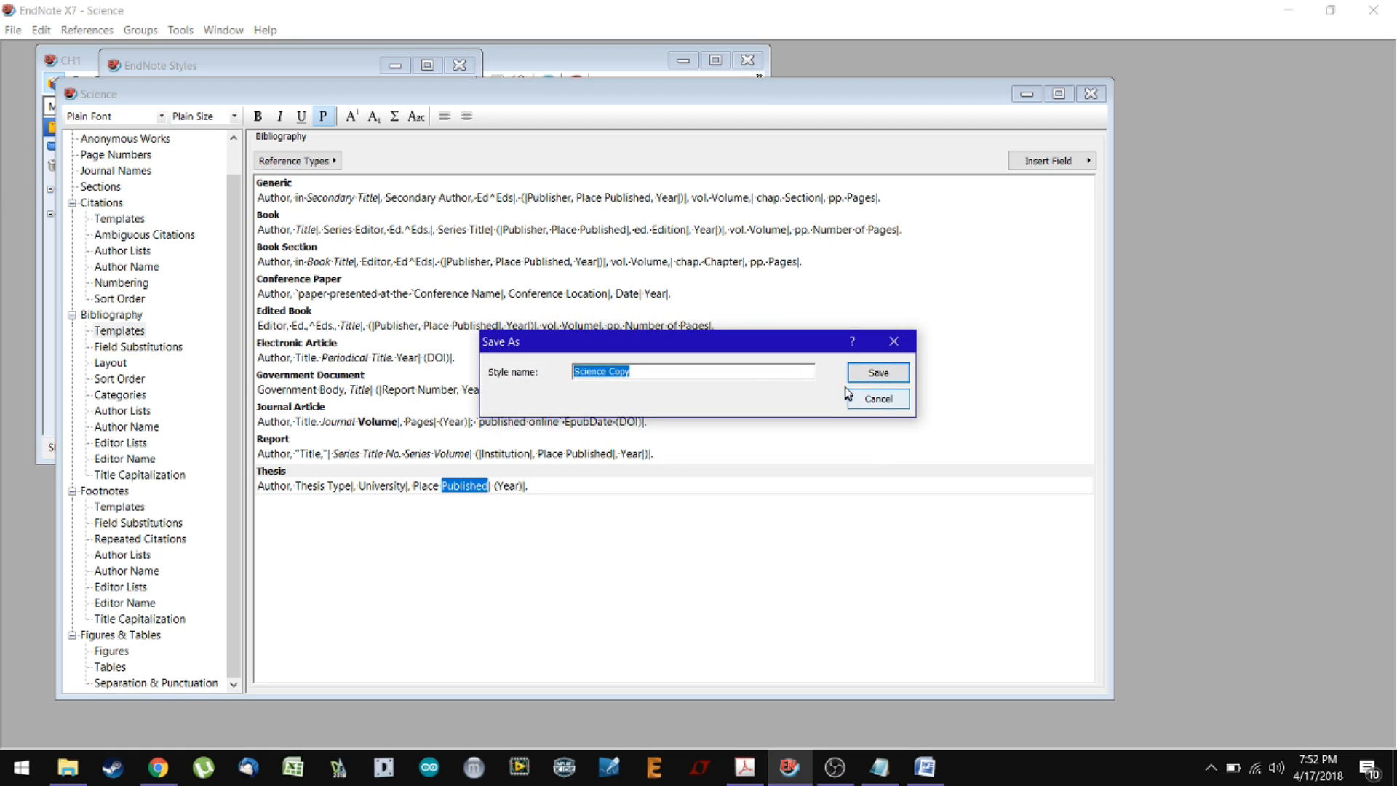
left_click(650, 371)
double_click(617, 371)
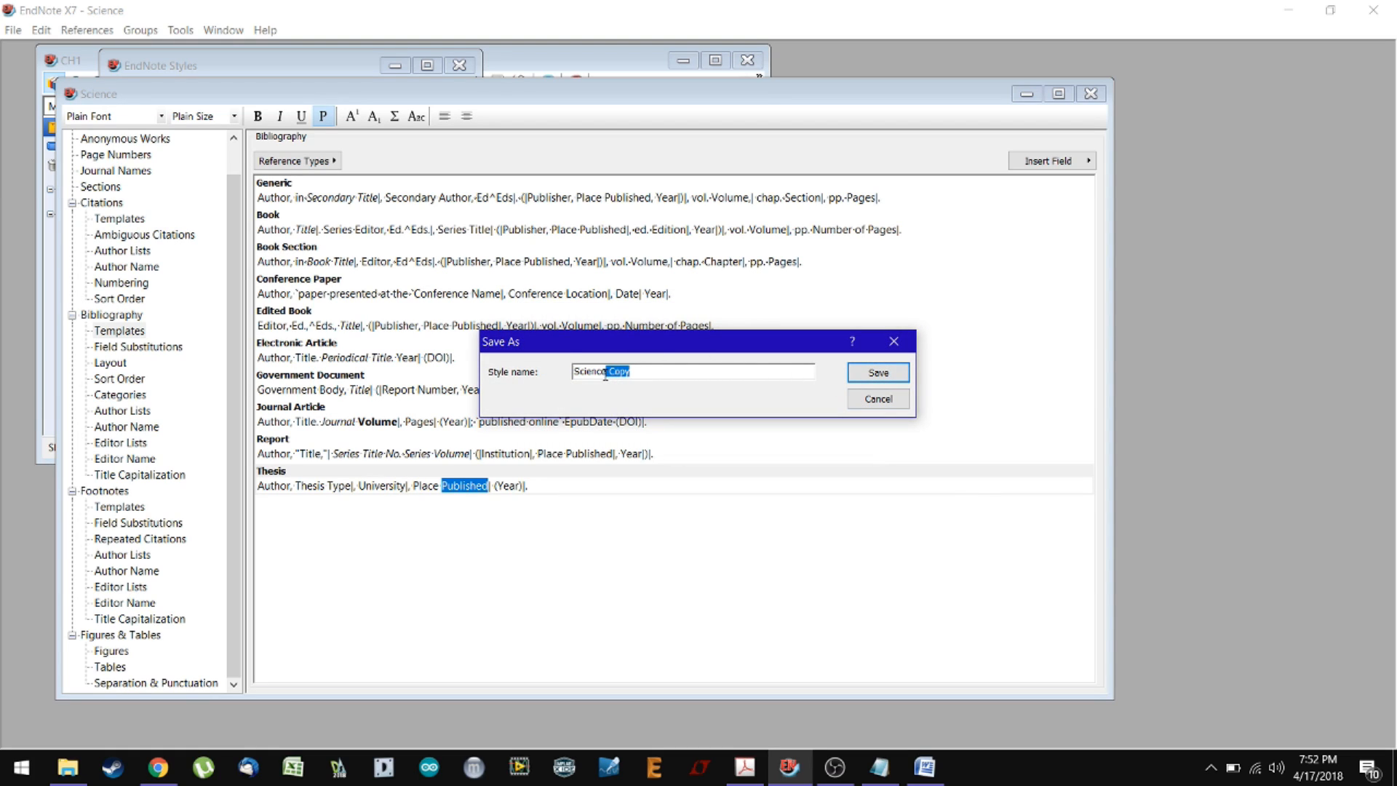
key("BackSpace")
type("_YouTube")
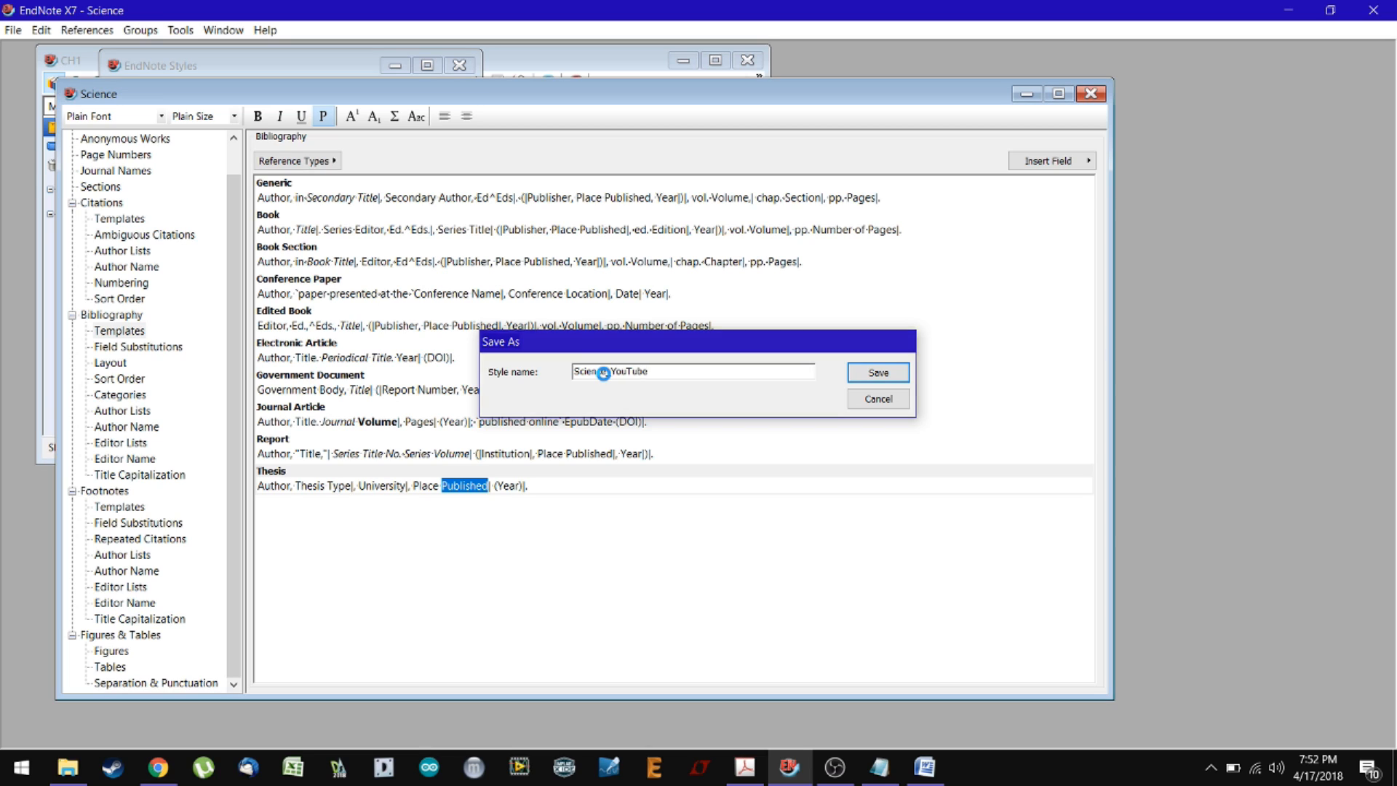
key("Return")
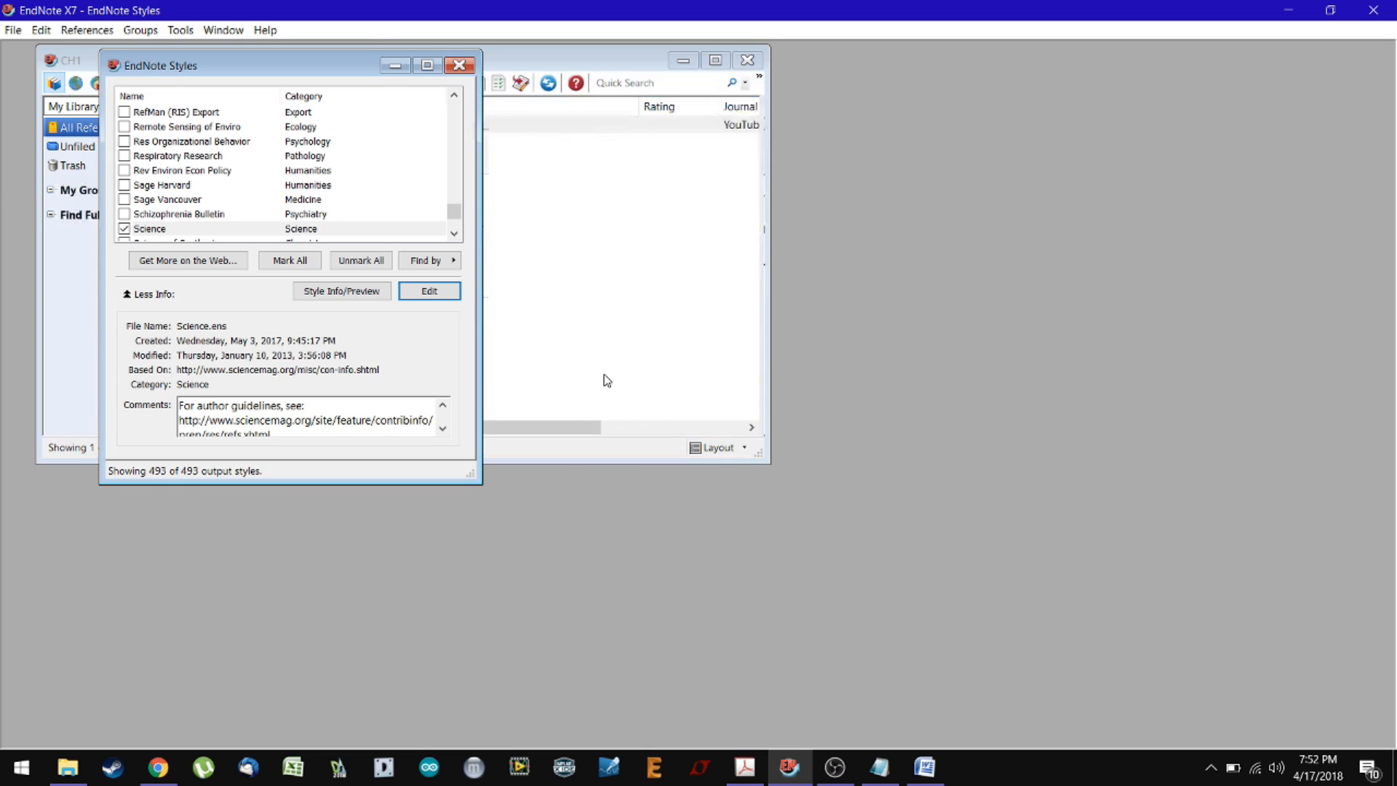
left_click(460, 66)
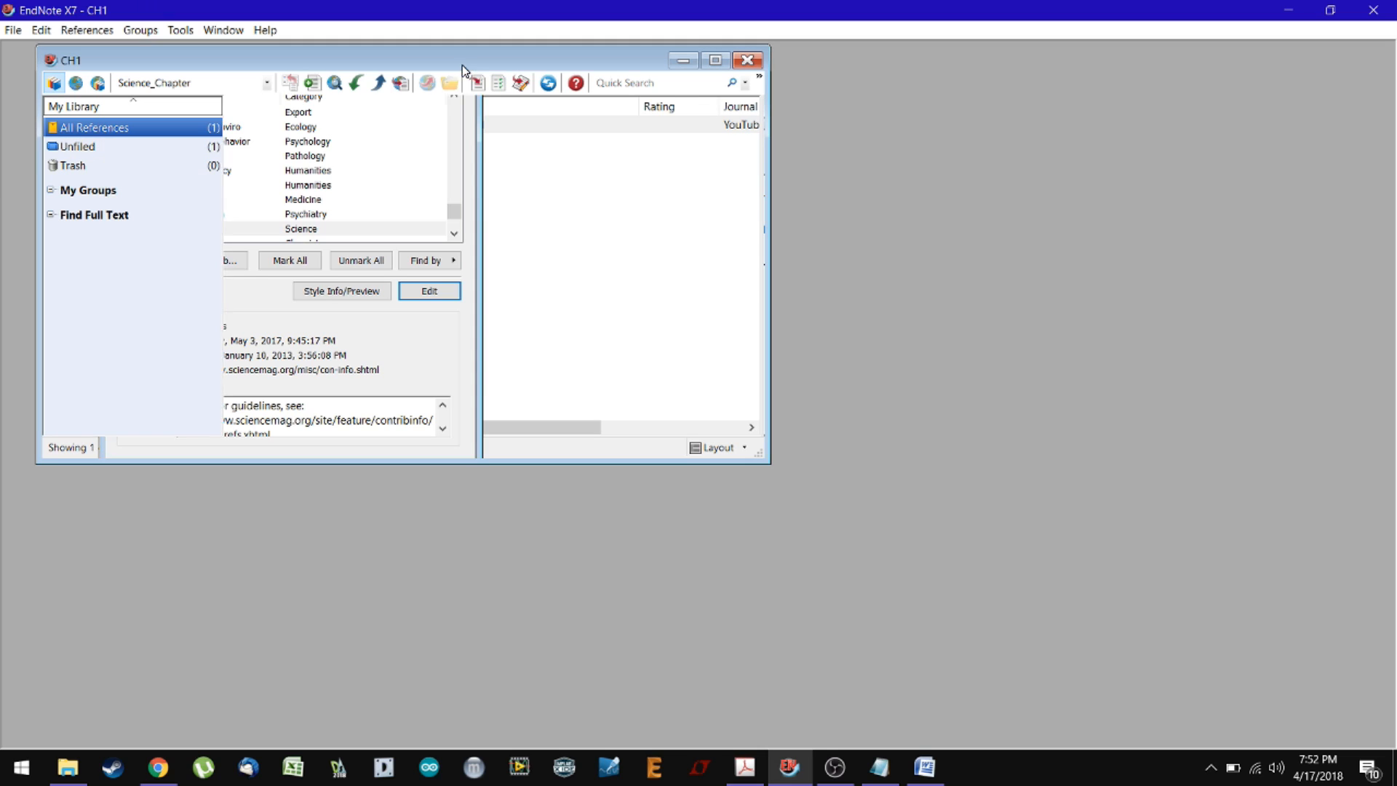
Apply the Science_YouTube citation style to the Chapter 1 document
left_click(1330, 9)
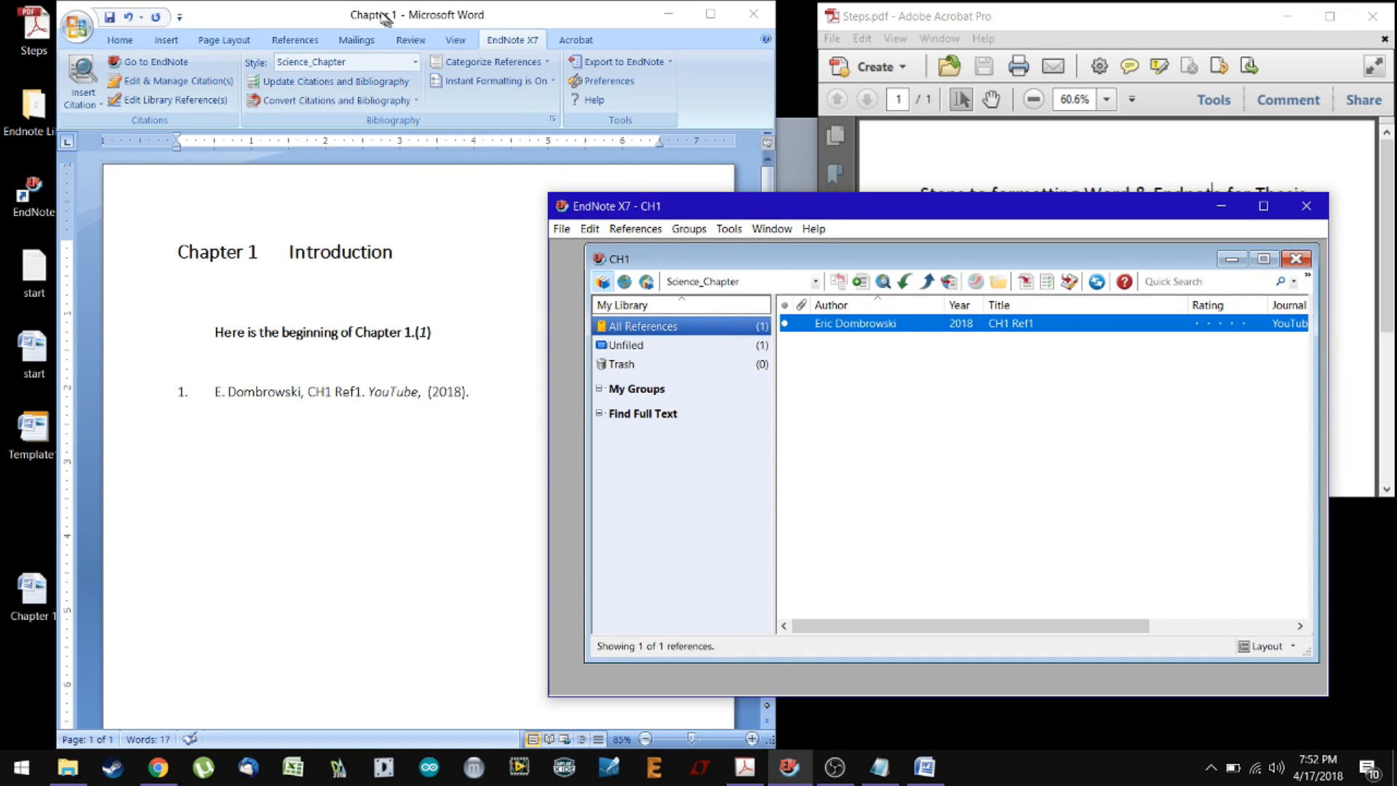
left_click(387, 20)
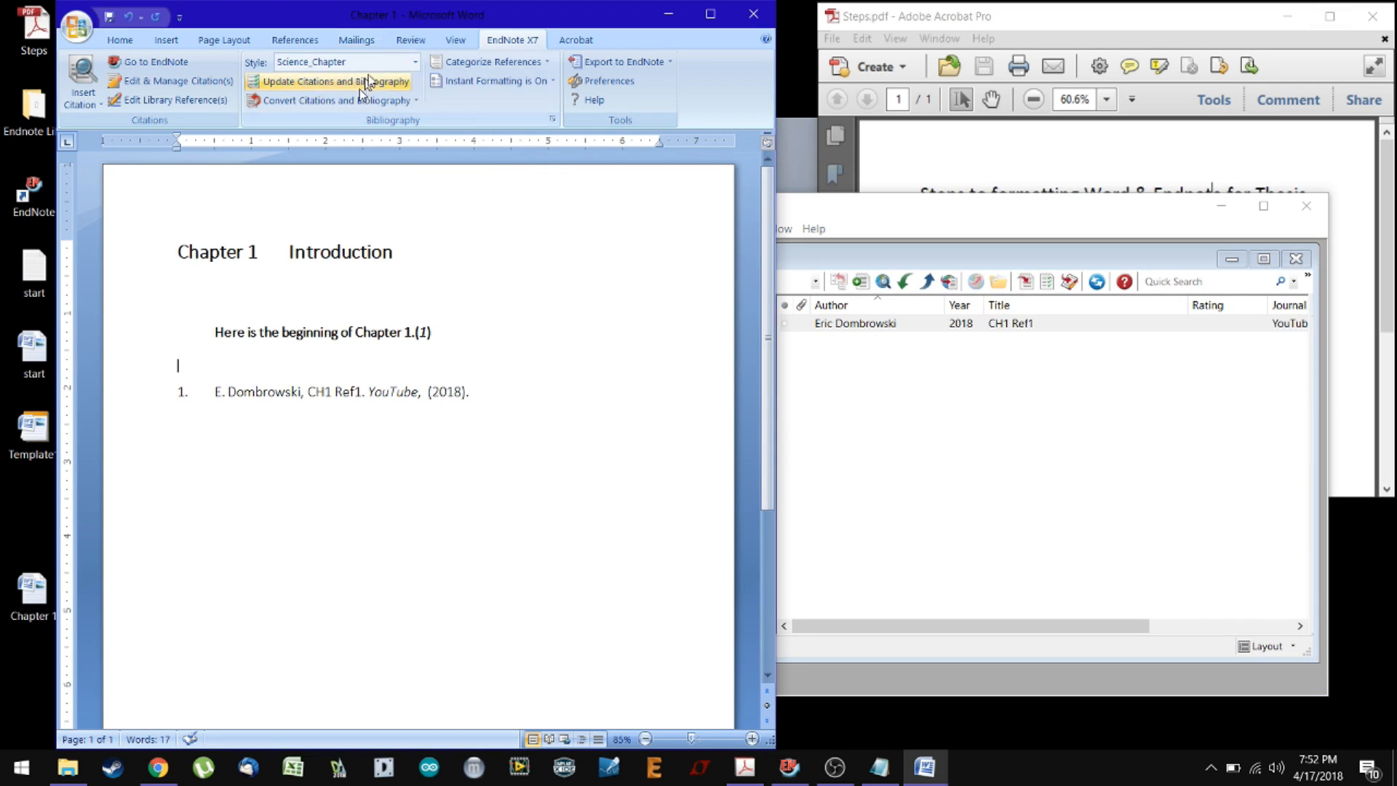
left_click(414, 66)
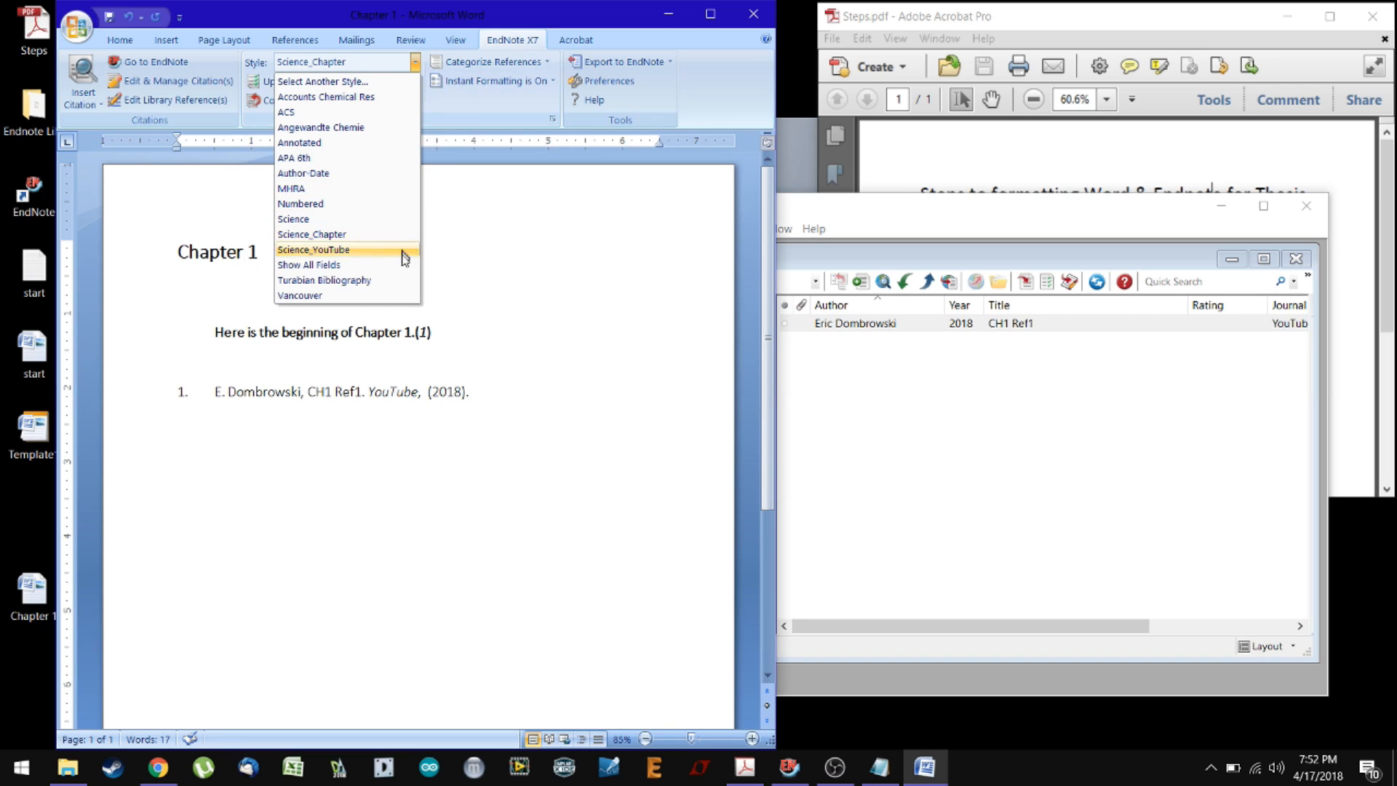
left_click(334, 251)
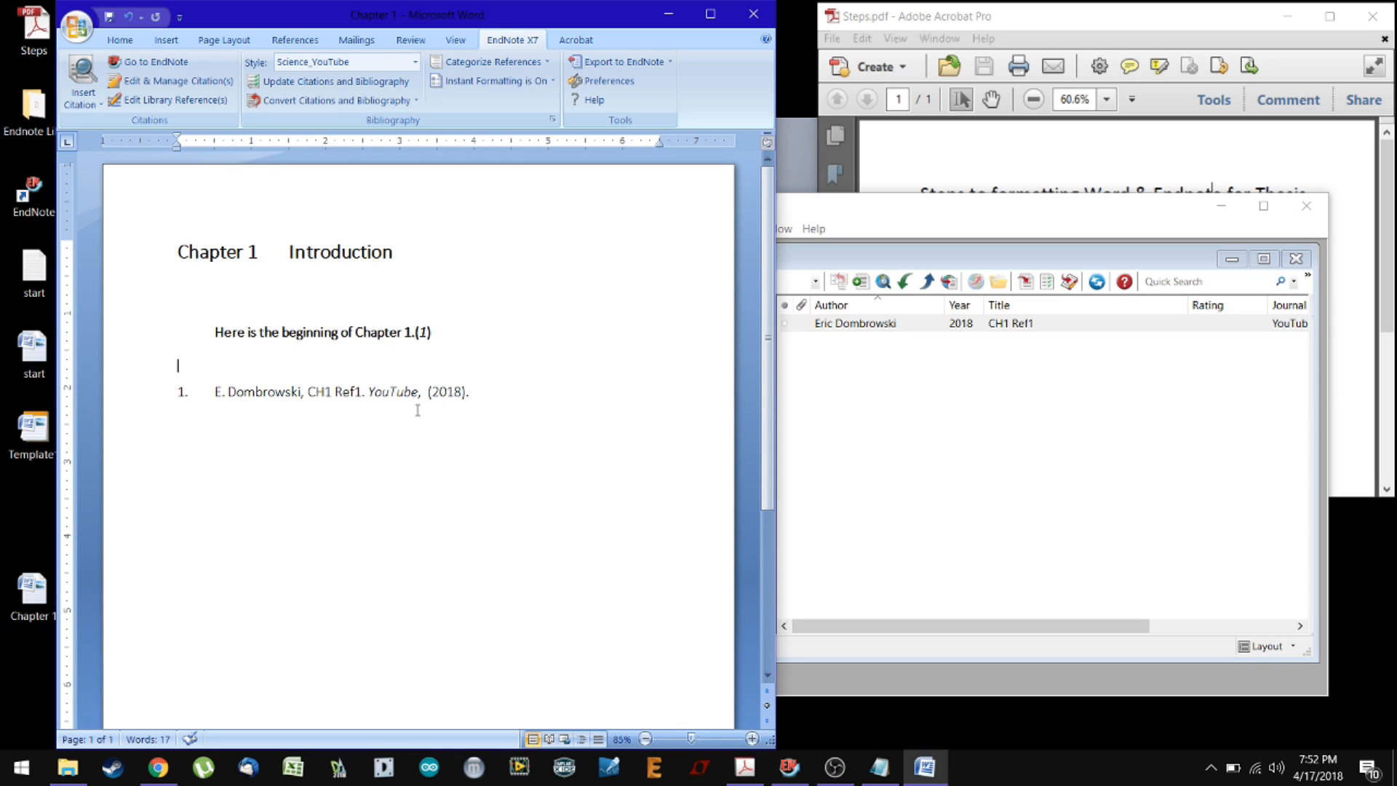
left_click(864, 216)
left_click(384, 8)
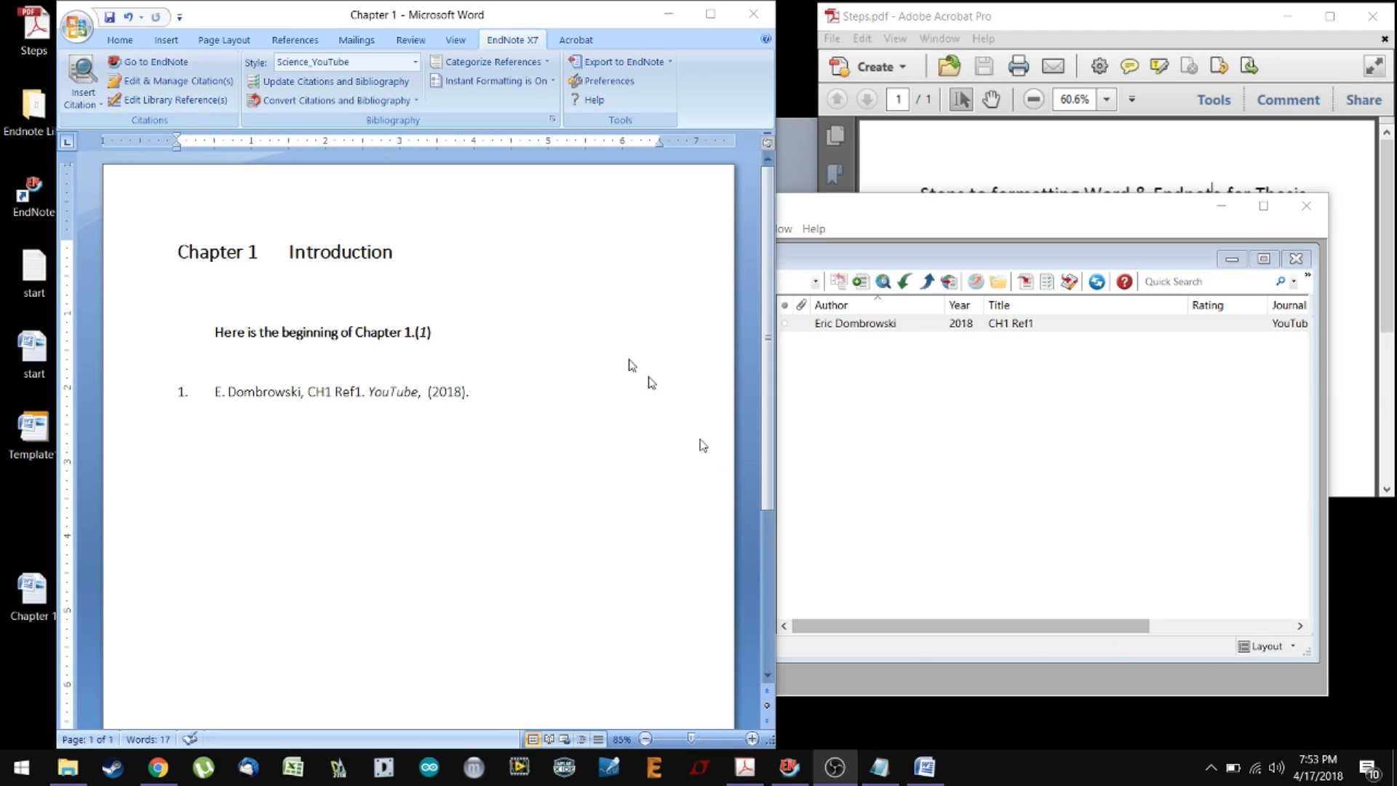
left_click(209, 342)
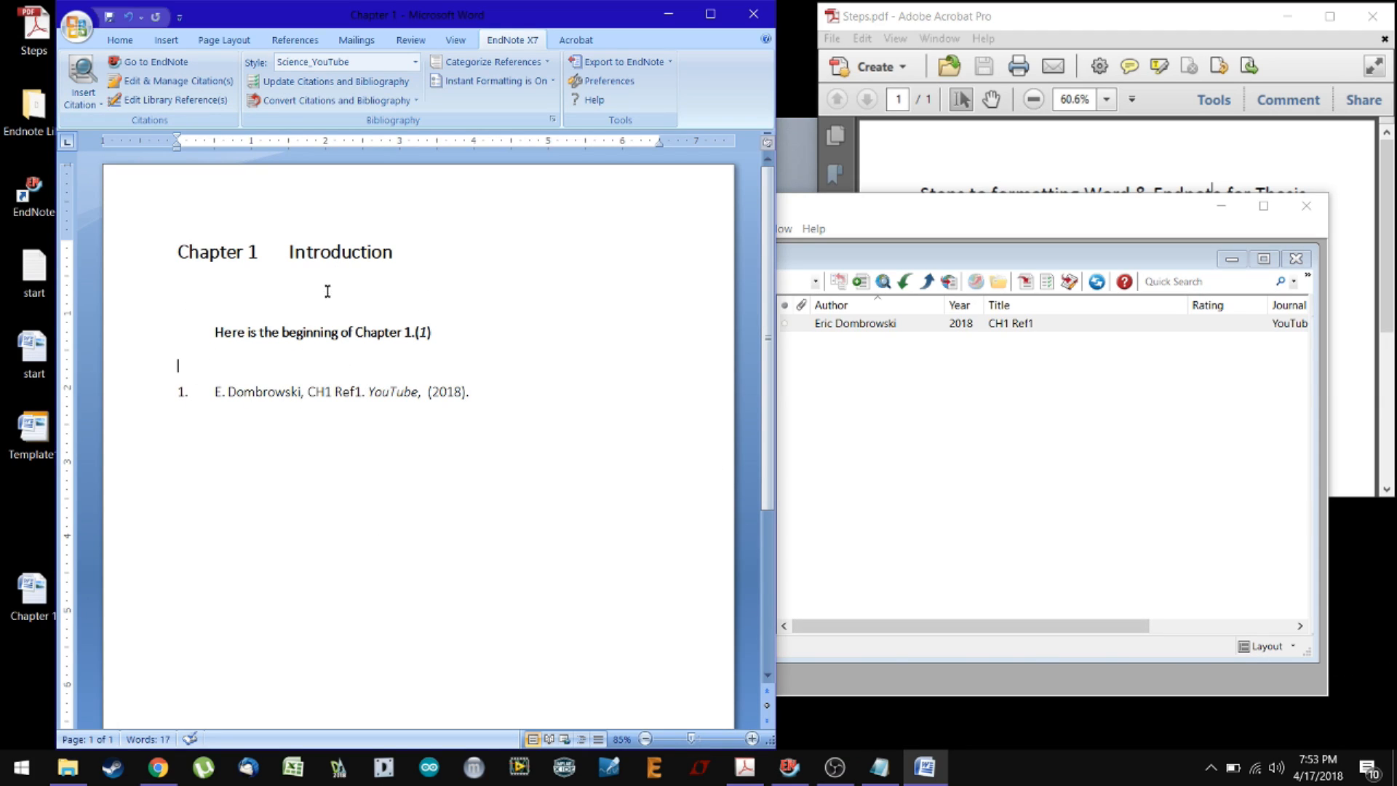
Type 'Reference' above the bibliography and style it as Heading 2
type("Reference")
double_click(215, 368)
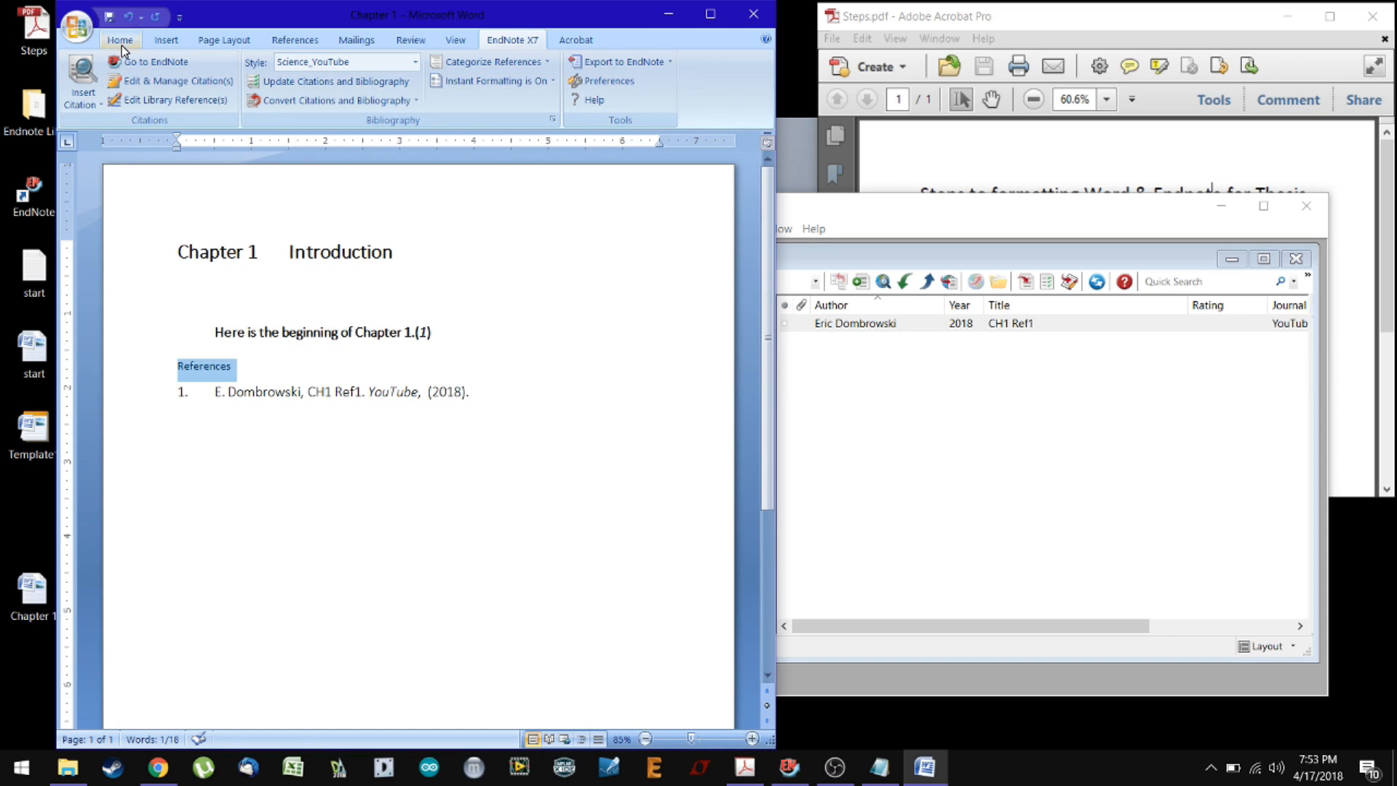
left_click(120, 40)
left_click(687, 106)
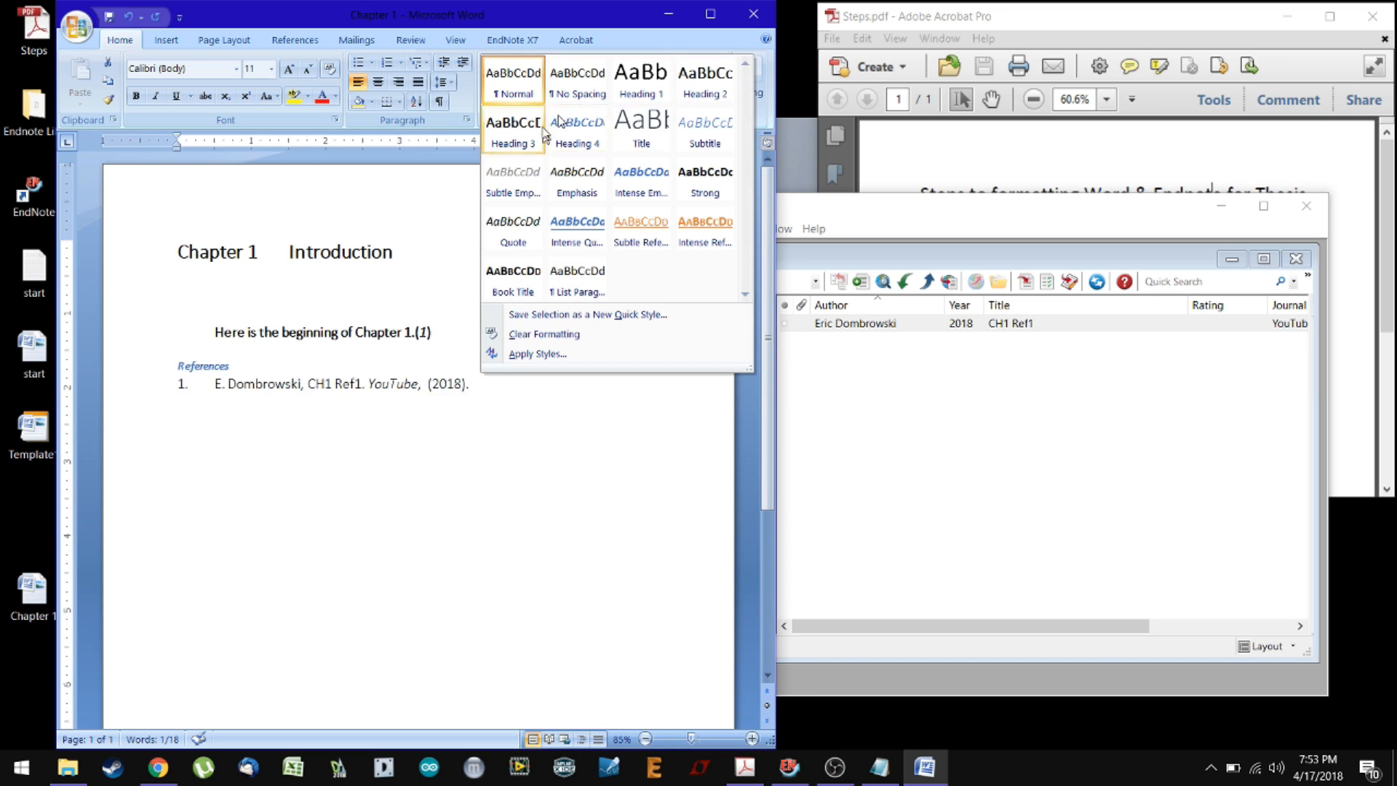
left_click(705, 80)
Apply the chapter multilevel numbering so the References heading is numbered 1.1
left_click(415, 68)
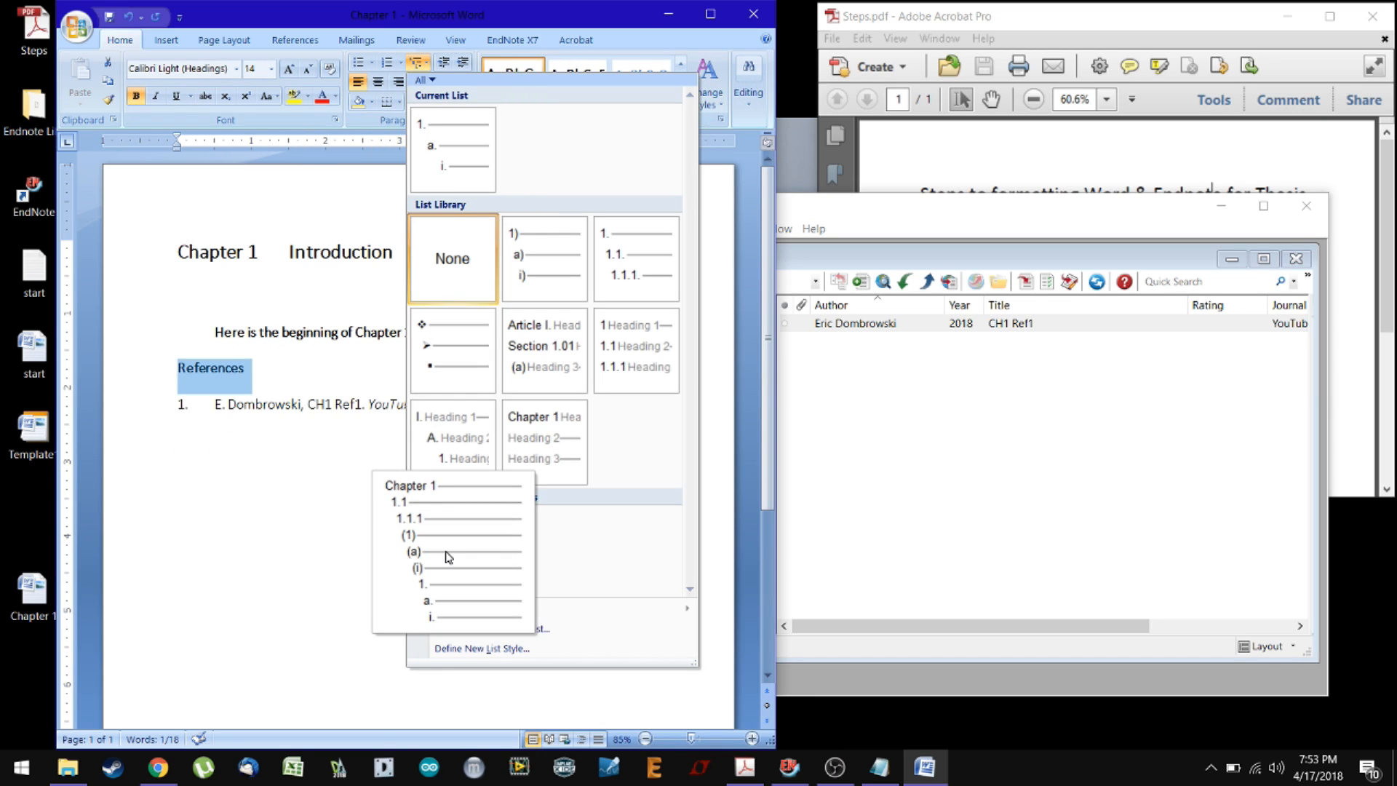
left_click(449, 557)
left_click(400, 63)
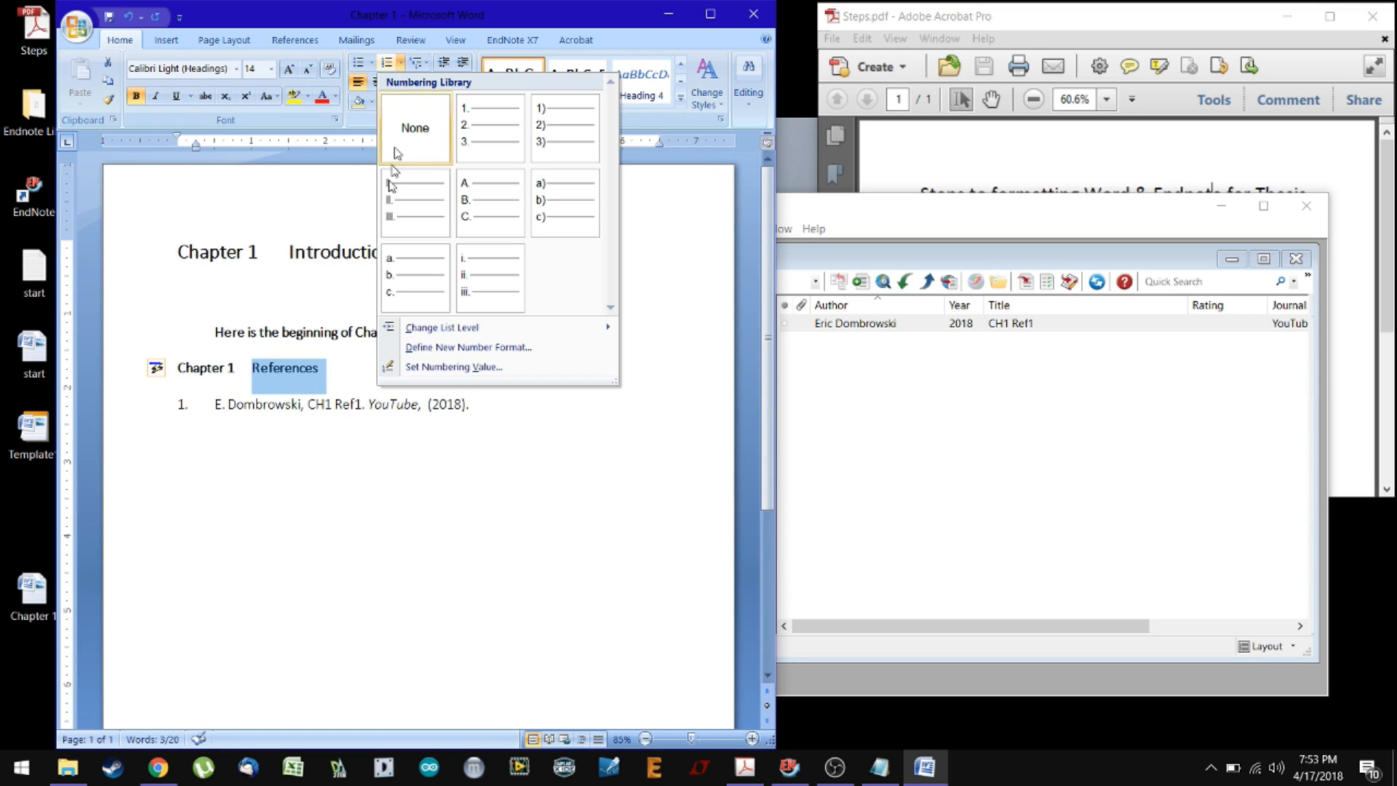
mouse_move(465, 327)
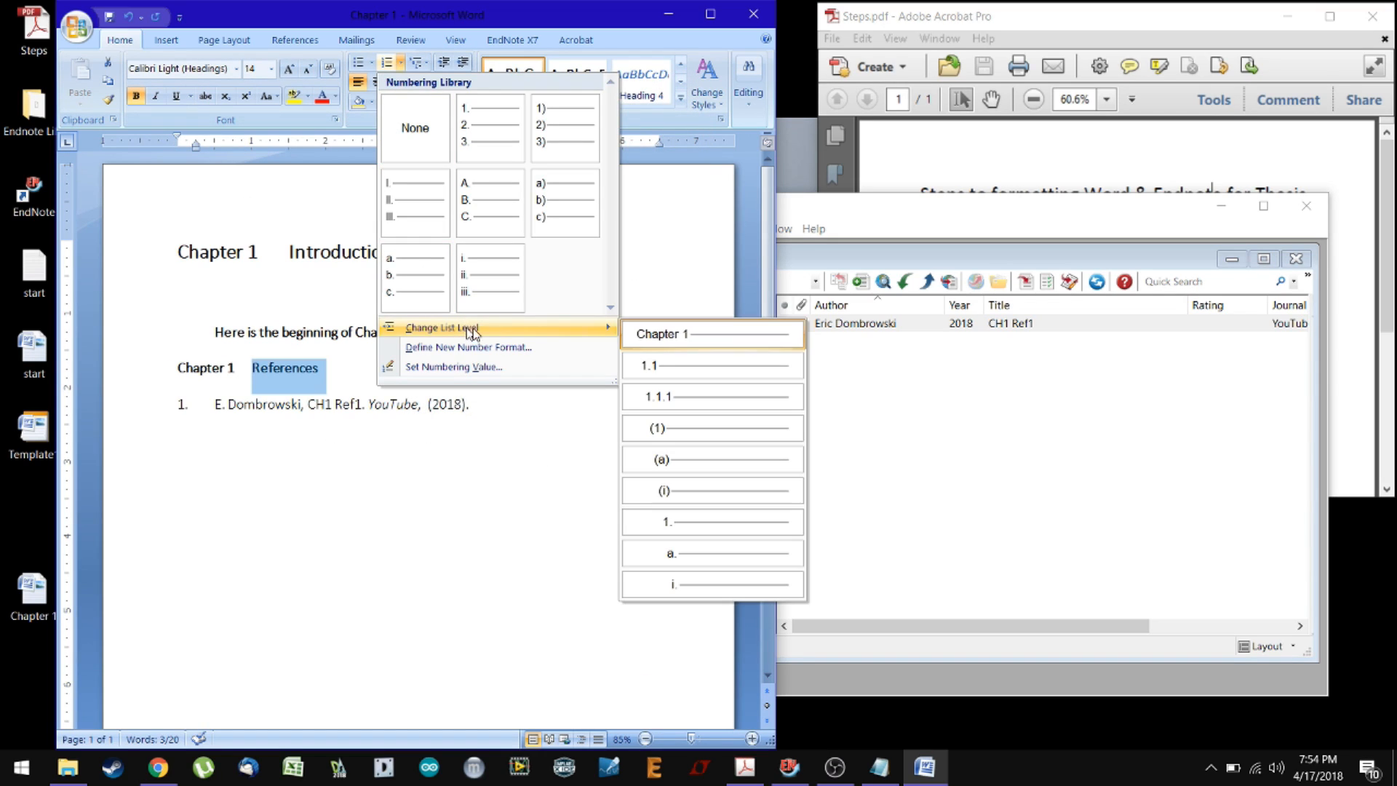
left_click(702, 381)
Add an empty line between the opening sentence and the References heading
left_click(215, 368)
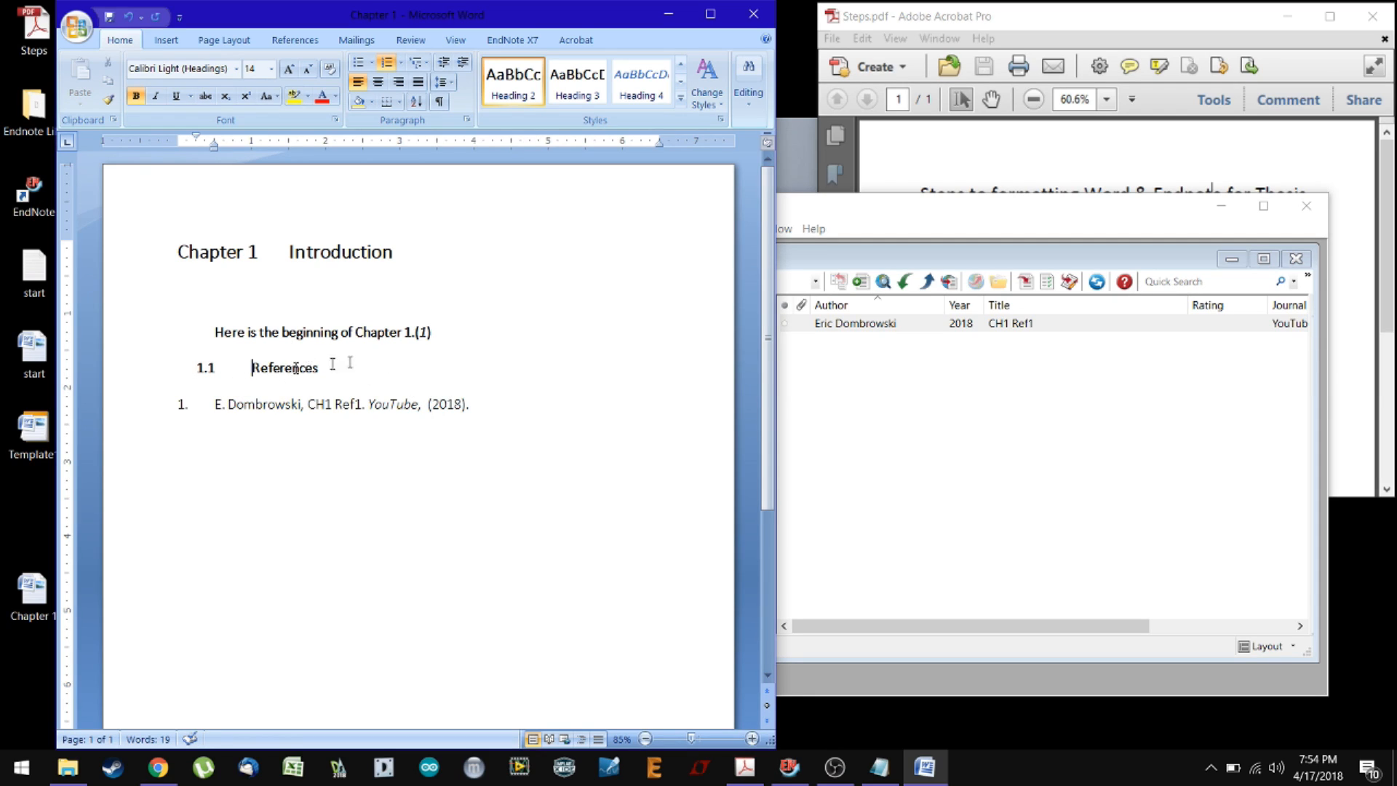
left_click(459, 334)
key("Return")
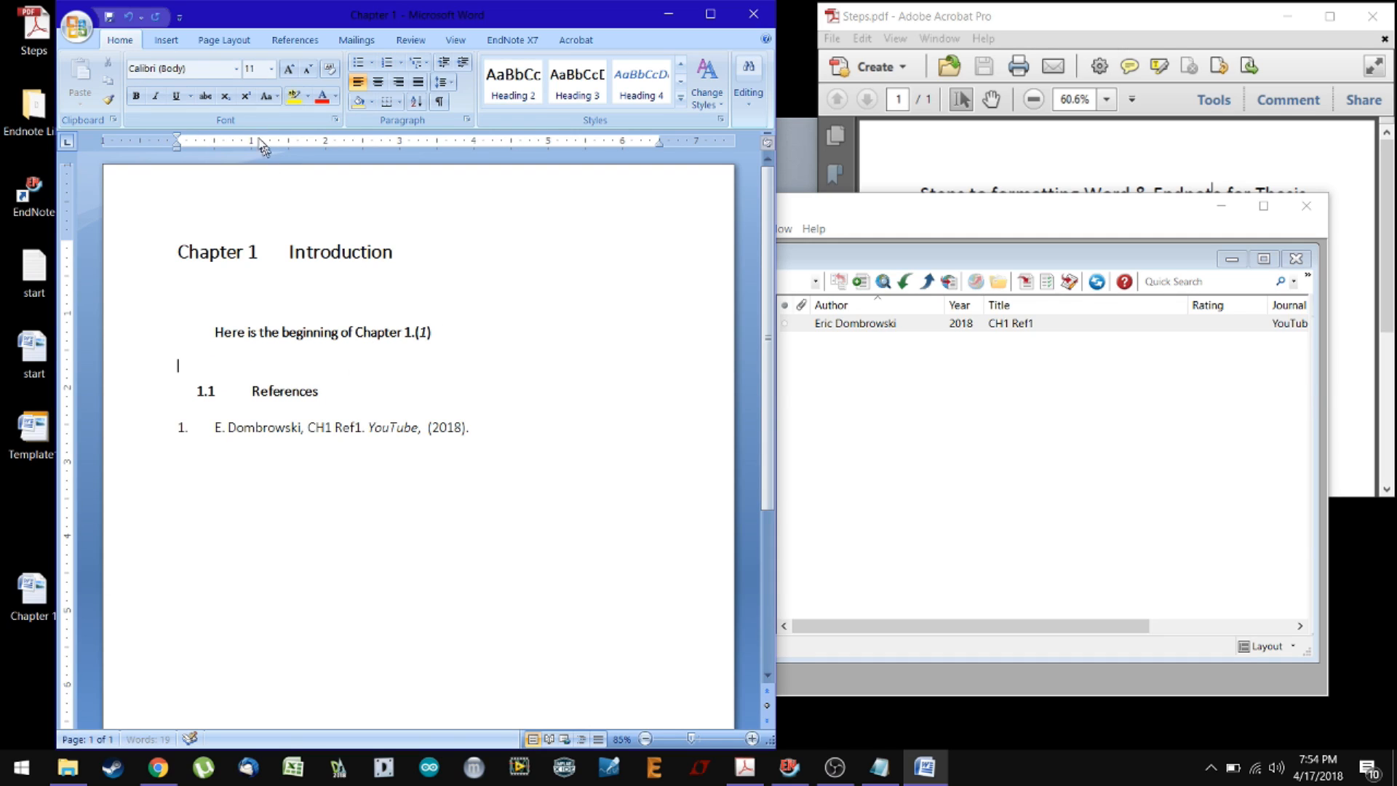
Insert a page break so References starts on page 2, then save and close Chapter 1
left_click(166, 39)
left_click(106, 100)
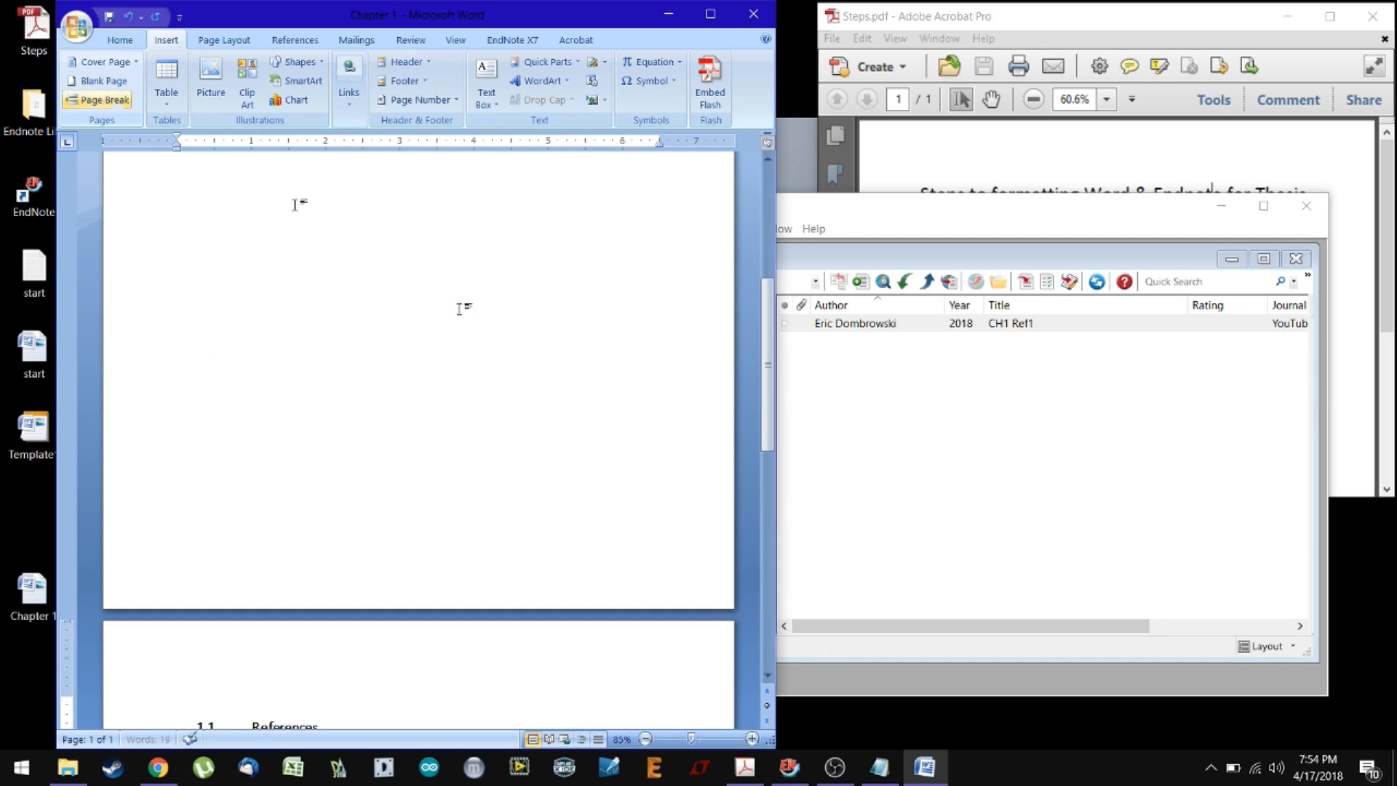
scroll(546, 530, "down", 6)
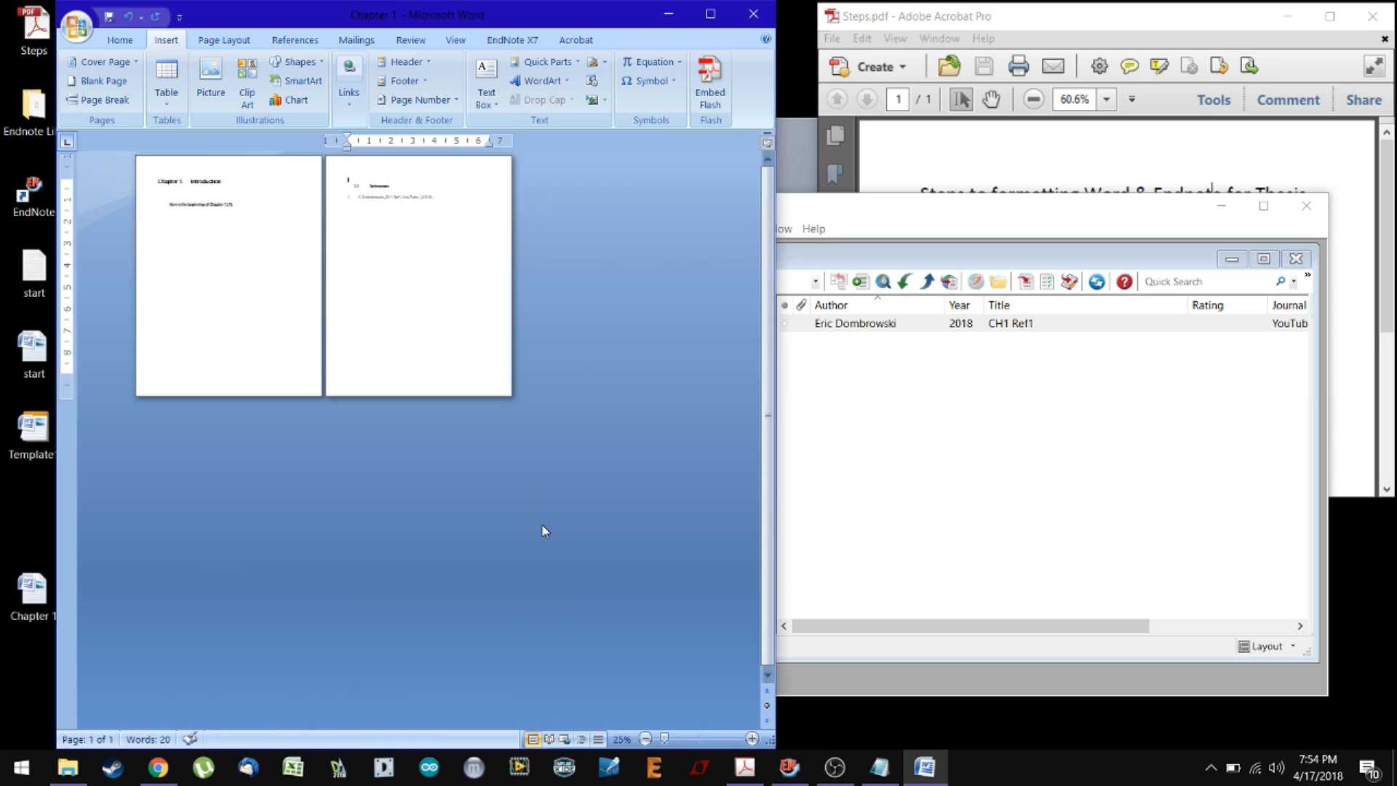
scroll(542, 531, "up", 1)
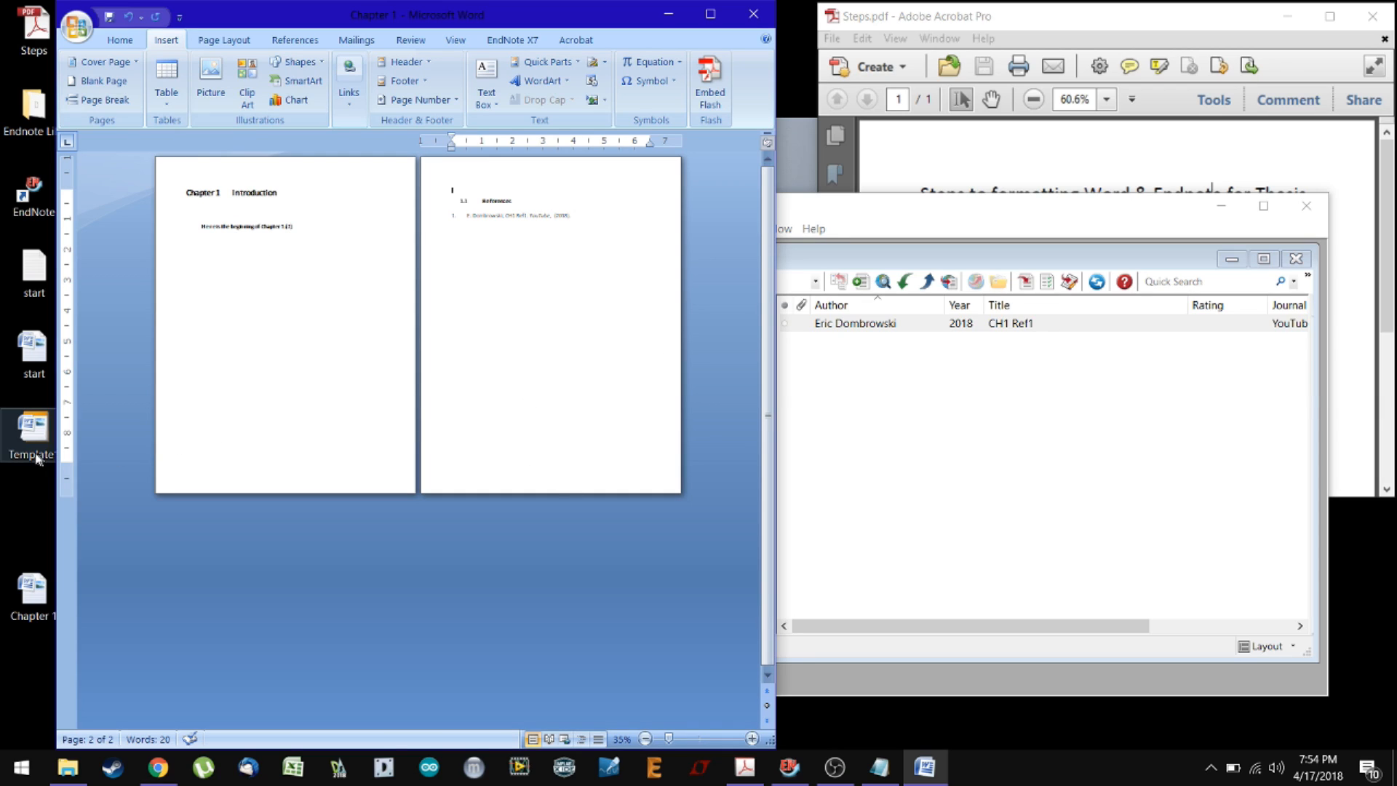
key("ctrl+s")
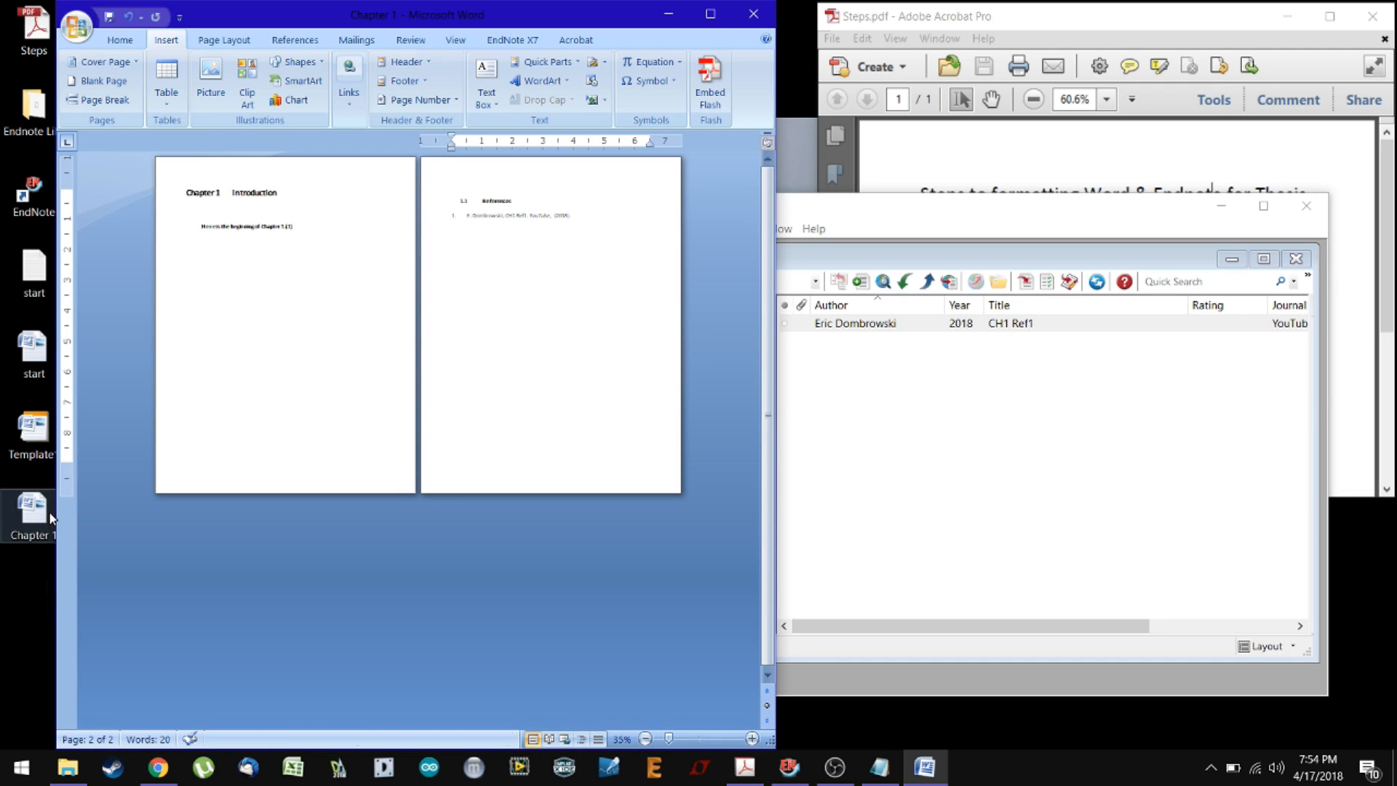
left_click(770, 12)
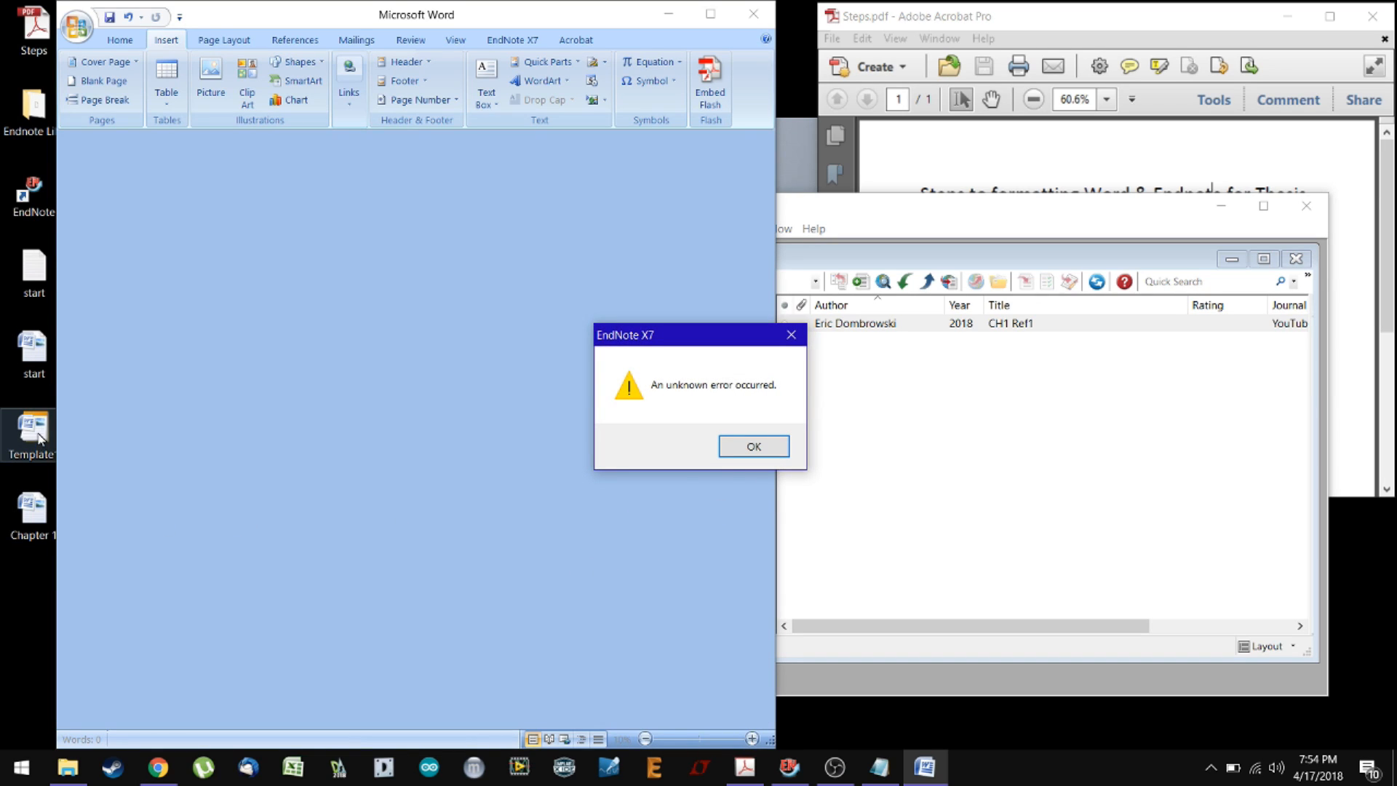
Dismiss the EndNote error, cancel recovery, and start a new document from the Template file
left_click(754, 446)
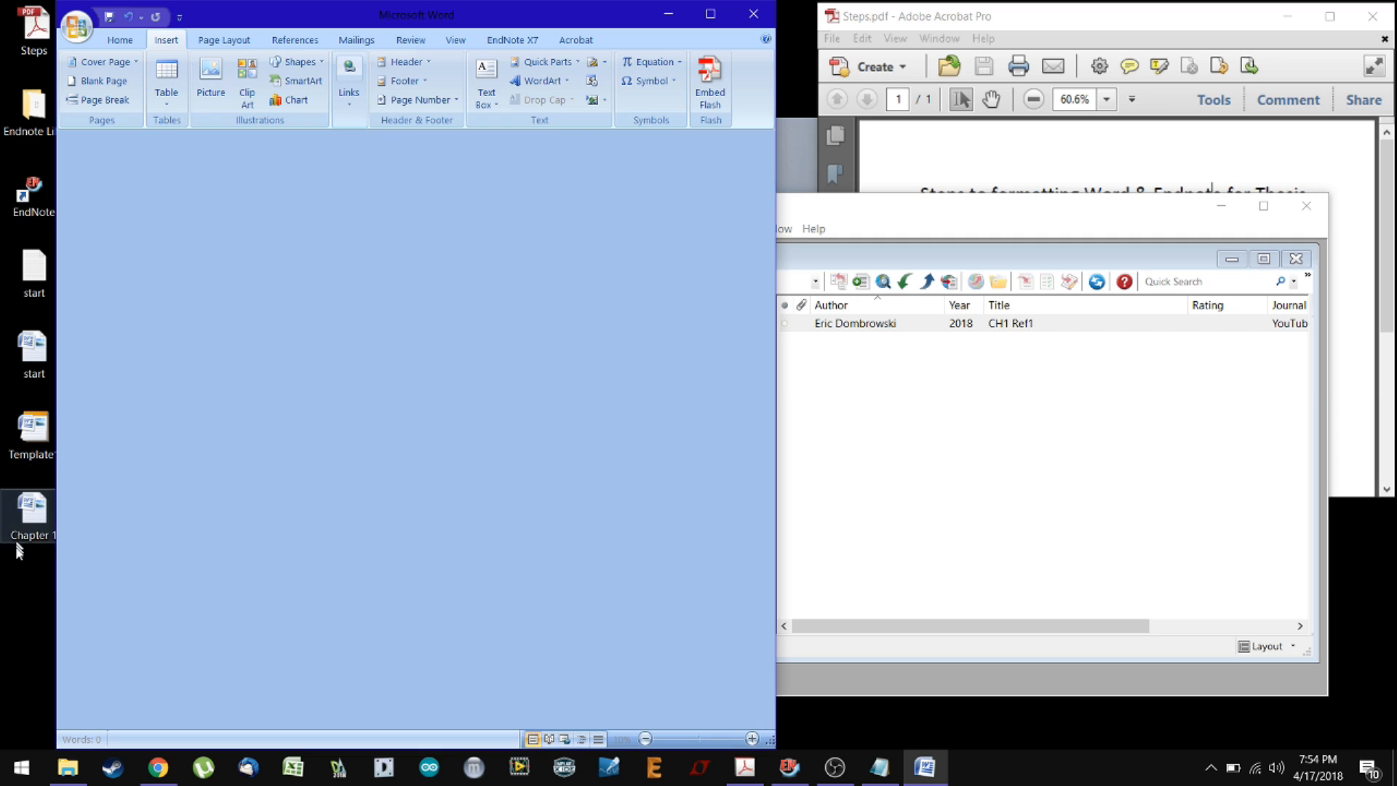
double_click(33, 432)
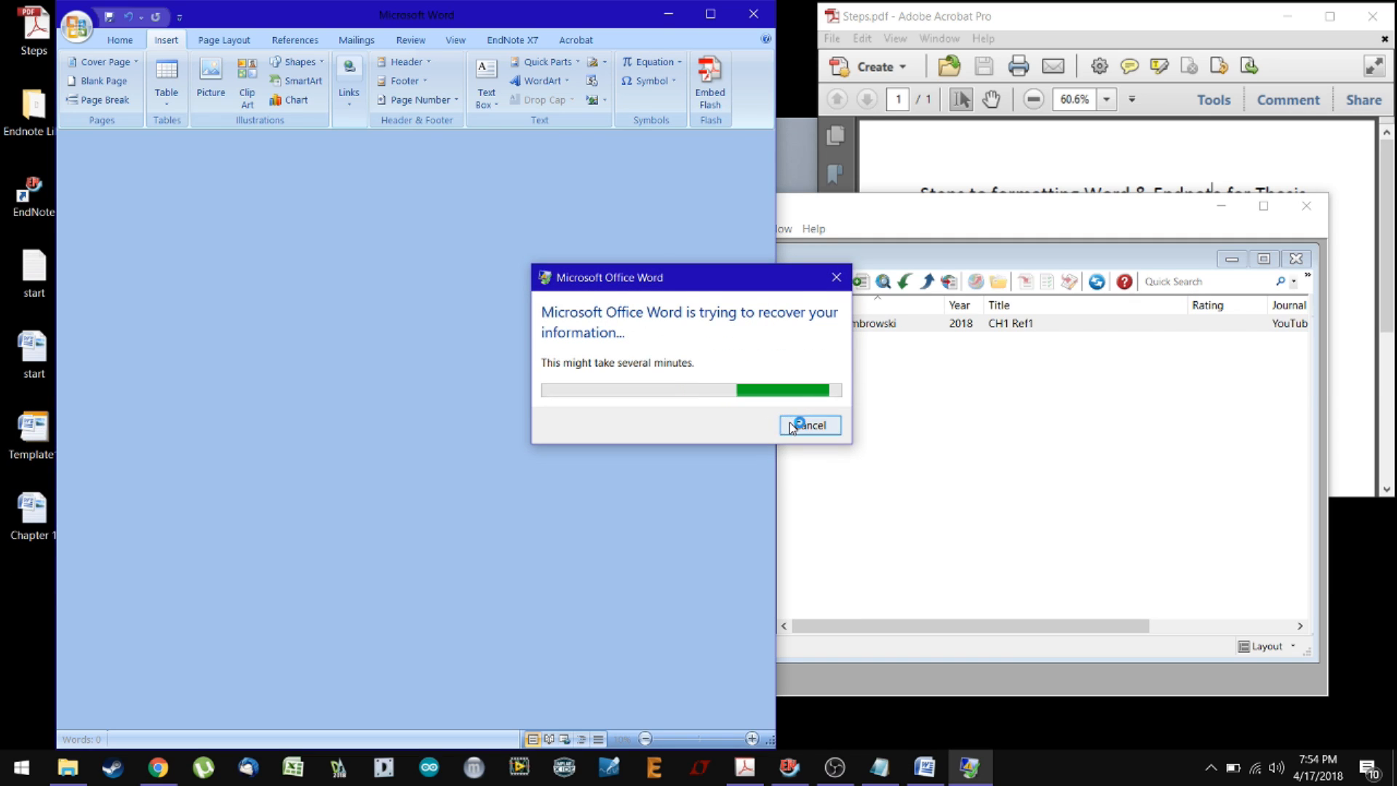
left_click(807, 415)
double_click(35, 434)
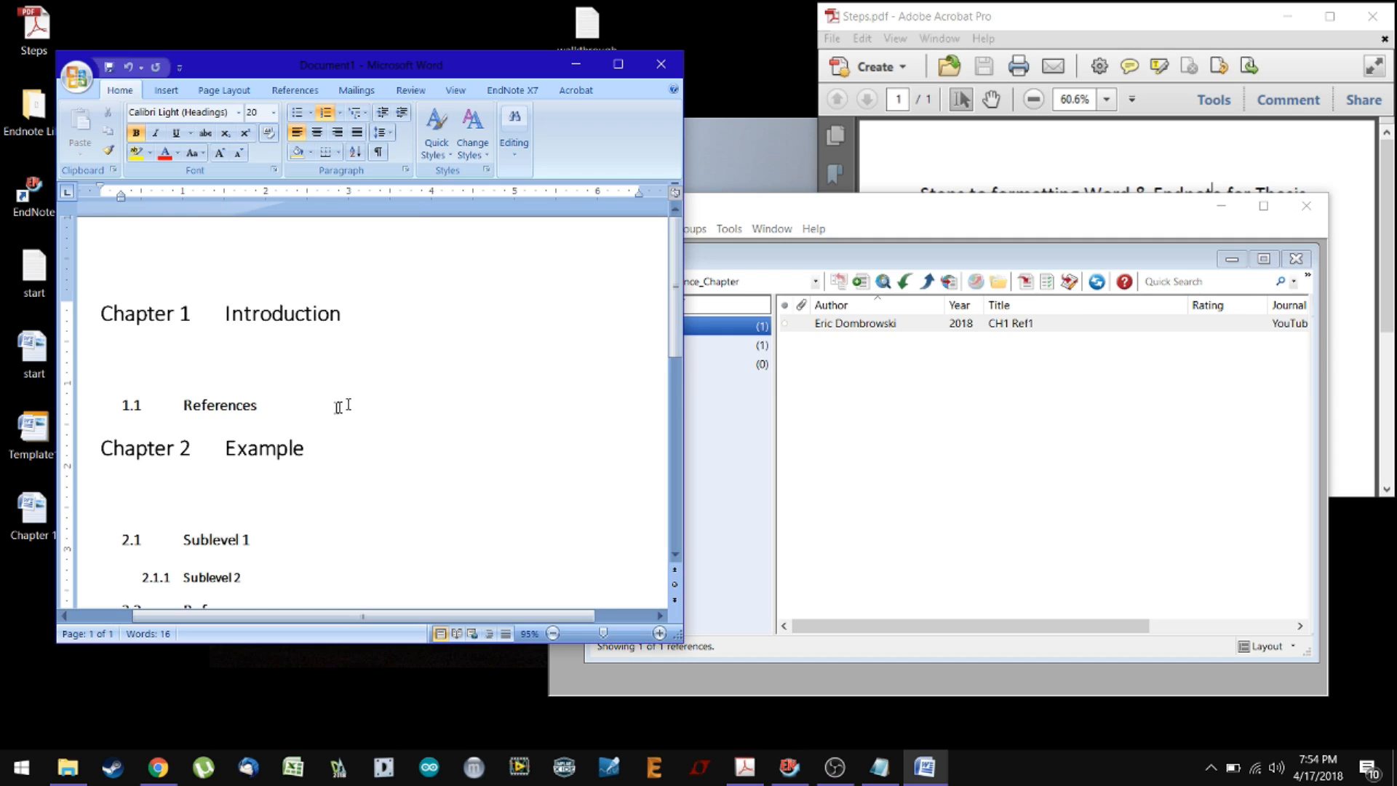
Delete the Introduction section, keeping the Sublevel and References headings
left_click(362, 331, "shift")
key("Delete")
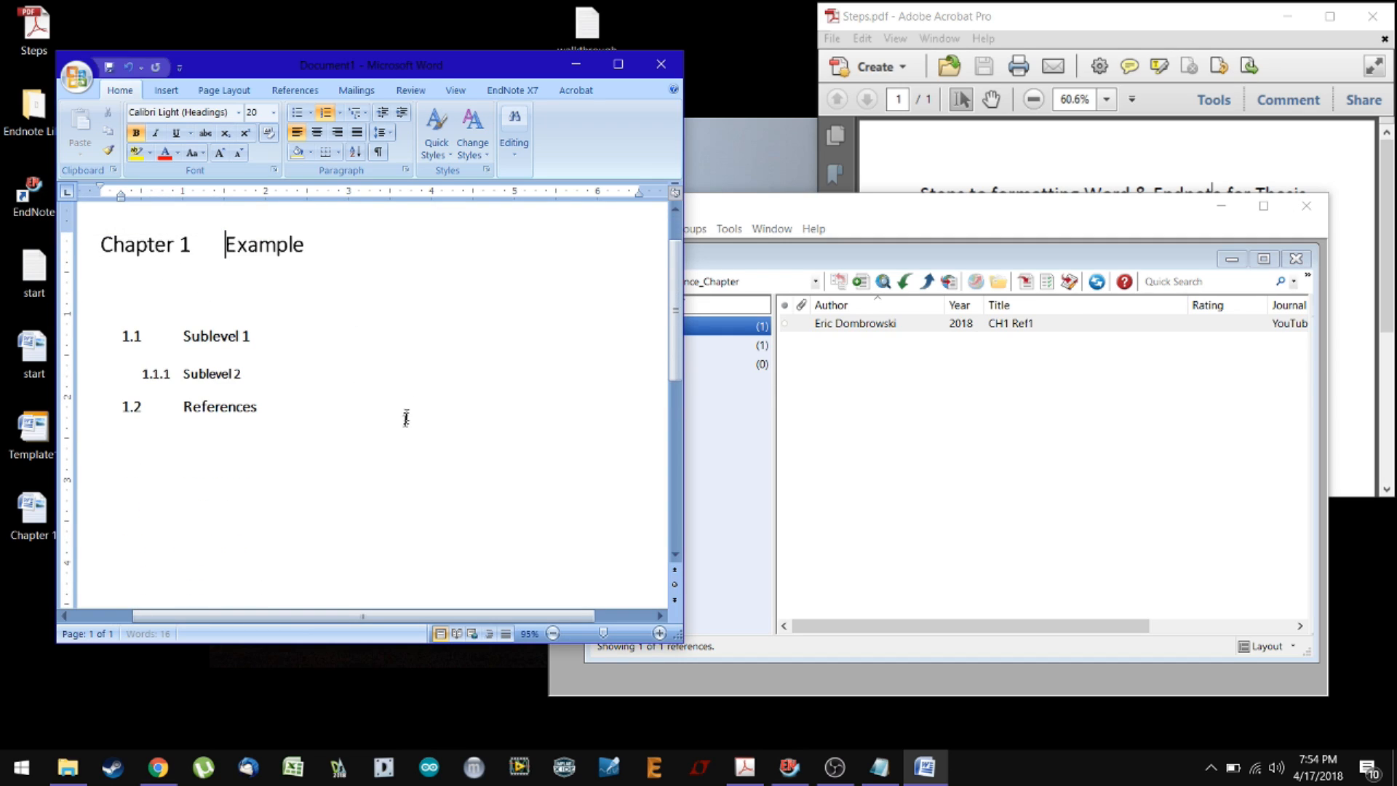
key("ctrl+a")
left_click(325, 420)
left_click_drag(277, 411, 122, 362)
key("Delete")
key("ctrl+z")
left_click(274, 374)
Set the chapter numbering value to 2 and add a blank line under the heading
scroll(336, 427, "down", 2, "ctrl")
left_click(200, 297)
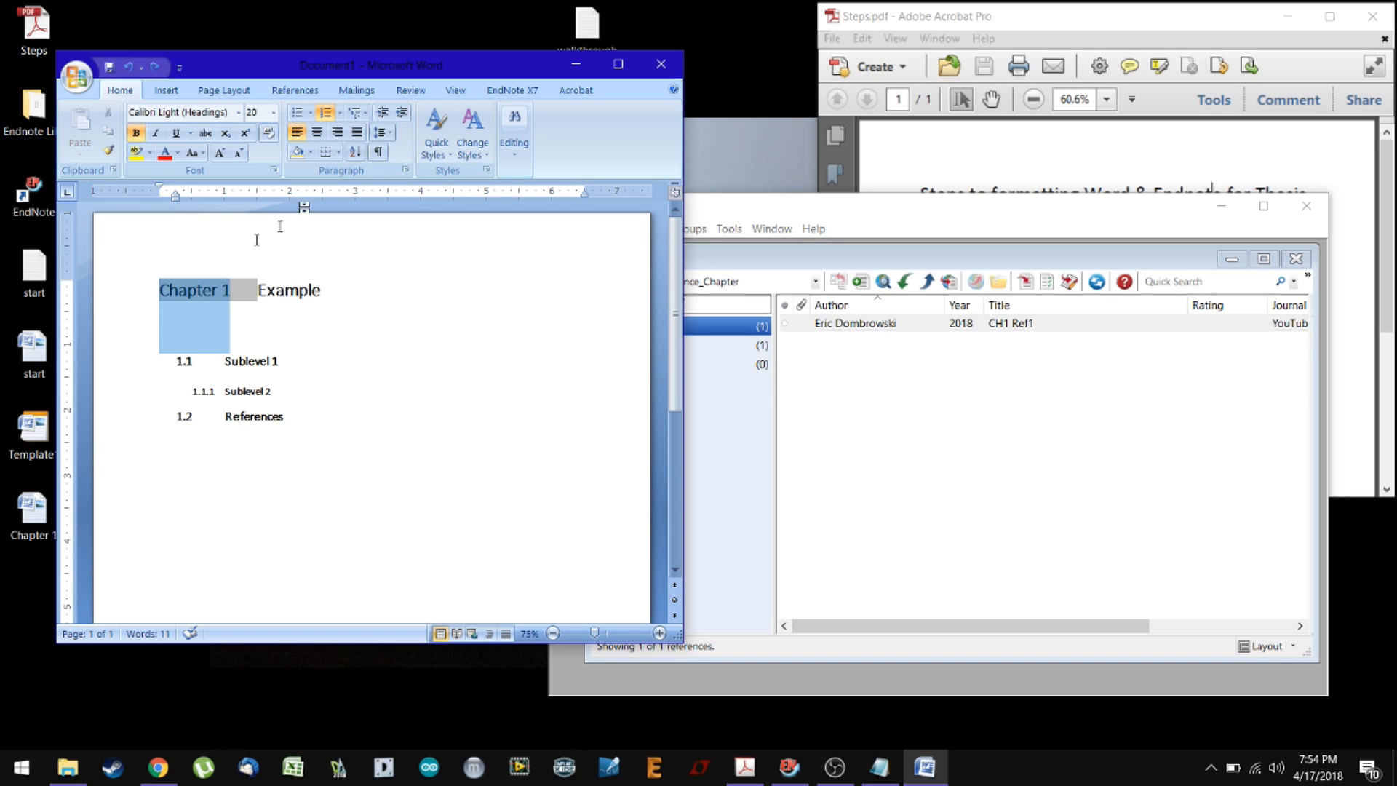
left_click(340, 112)
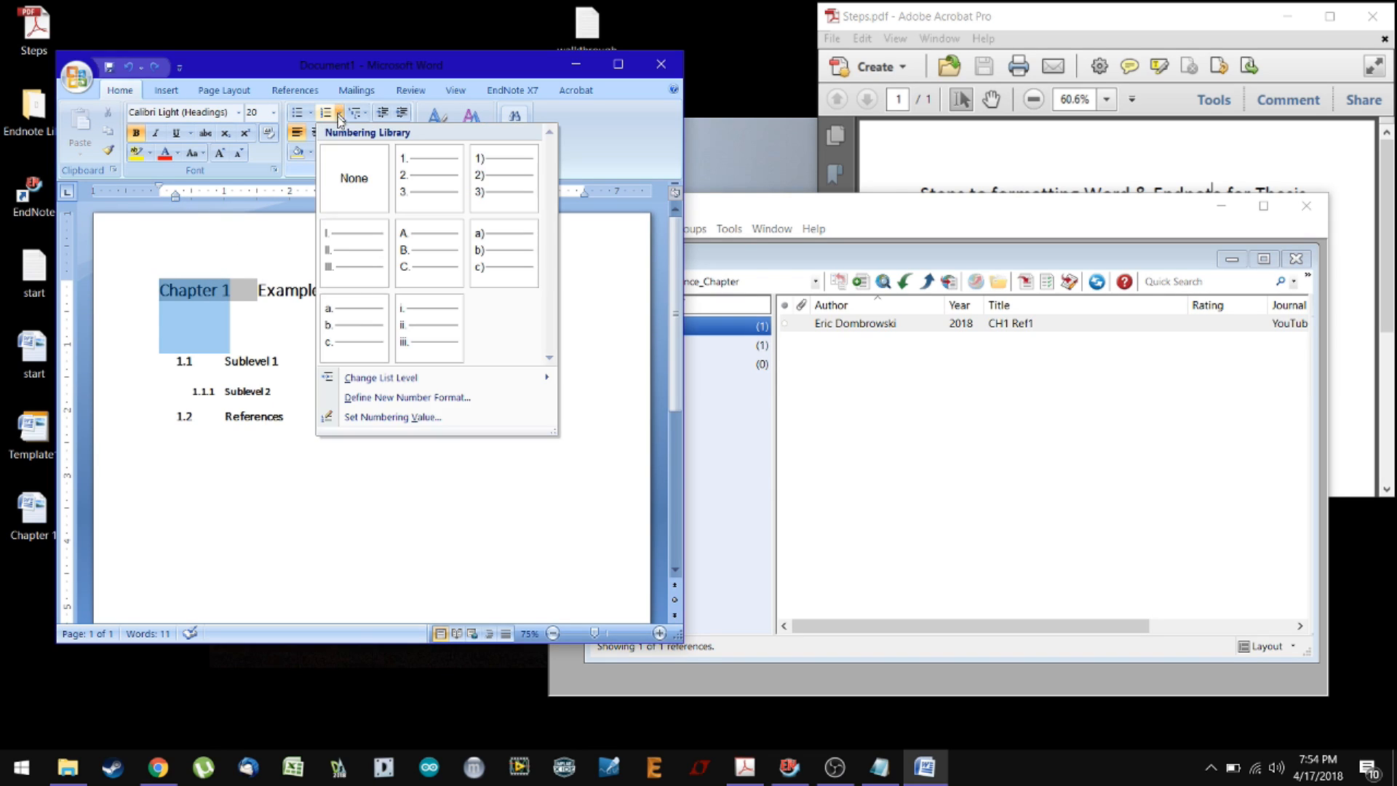
left_click(383, 416)
left_click(589, 346)
left_click(588, 391)
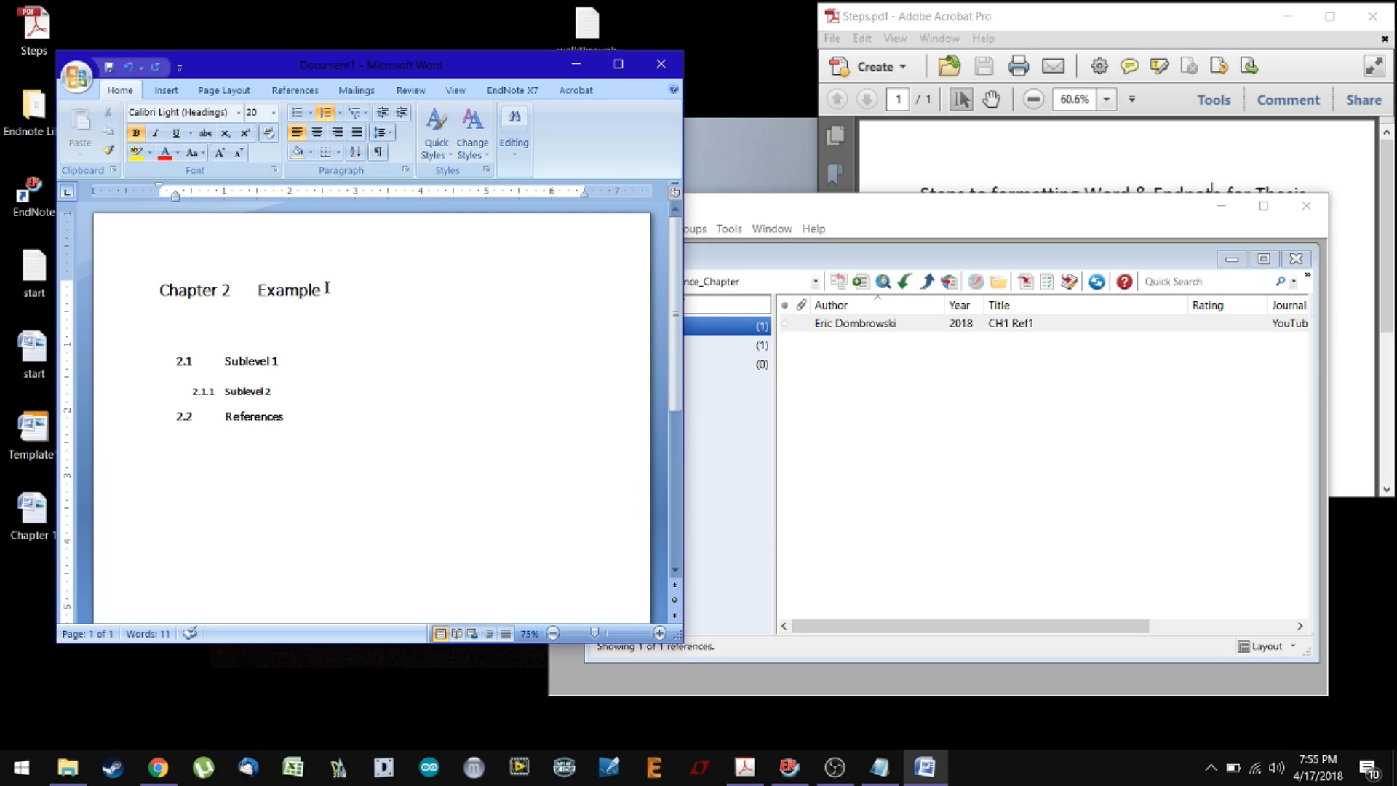
key("Return")
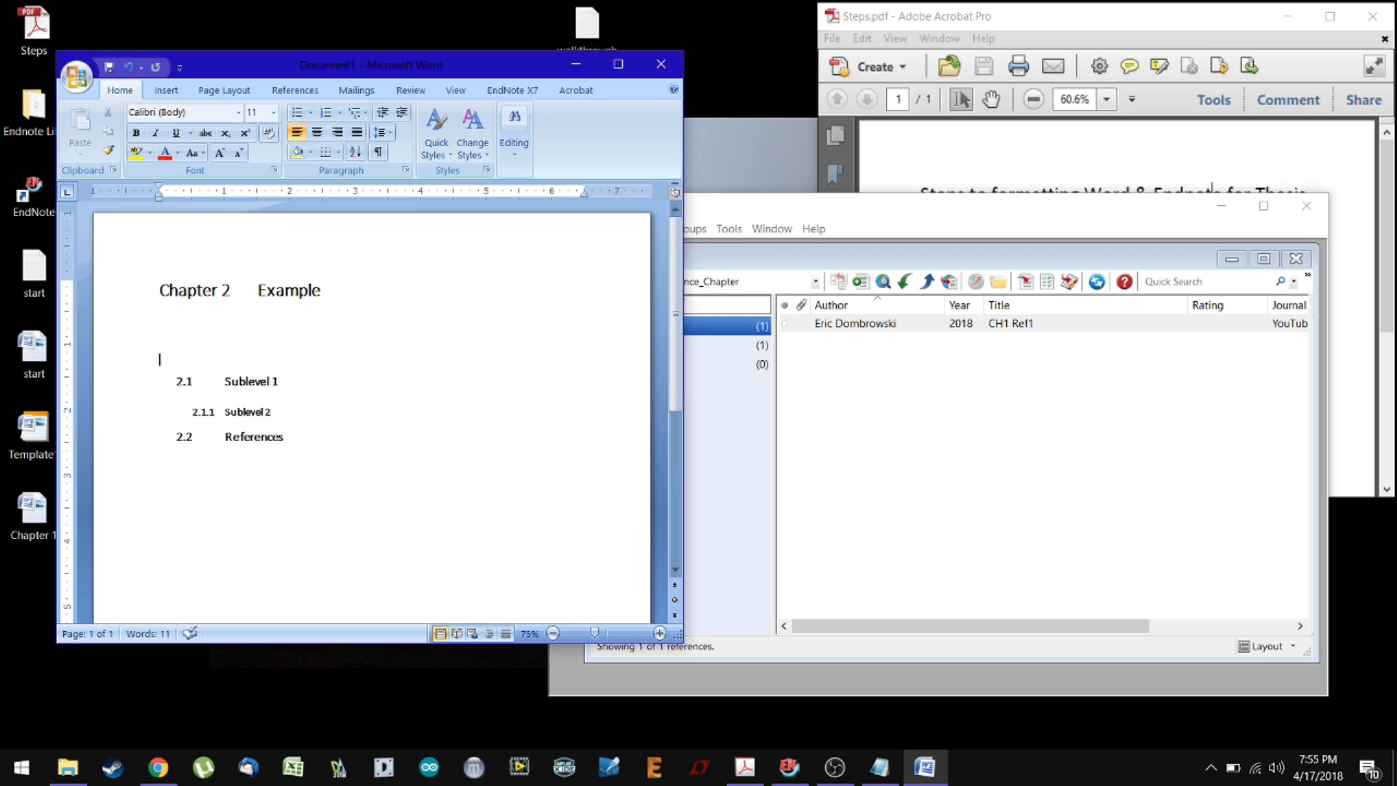
Type 'Type the beginning paragraph' under the Chapter 2 heading
type("Type the beginning para")
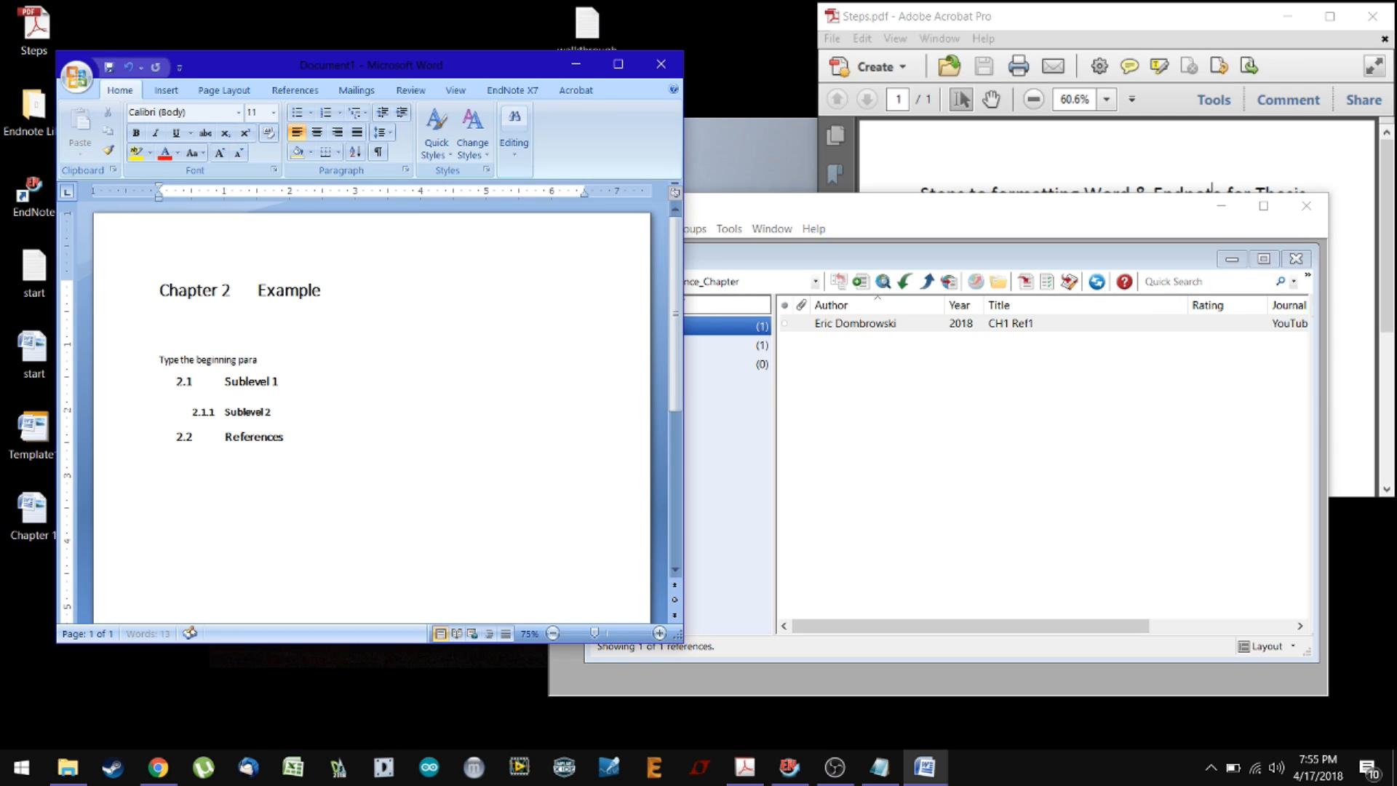
key("BackSpace")
key("BackSpace")
key("BackSpace")
type("raph")
key("Return")
Add 'Have the text for sublevel 1.' under heading 2.1, then switch to EndNote
left_click(281, 402)
key("Return")
type("Have the text fo")
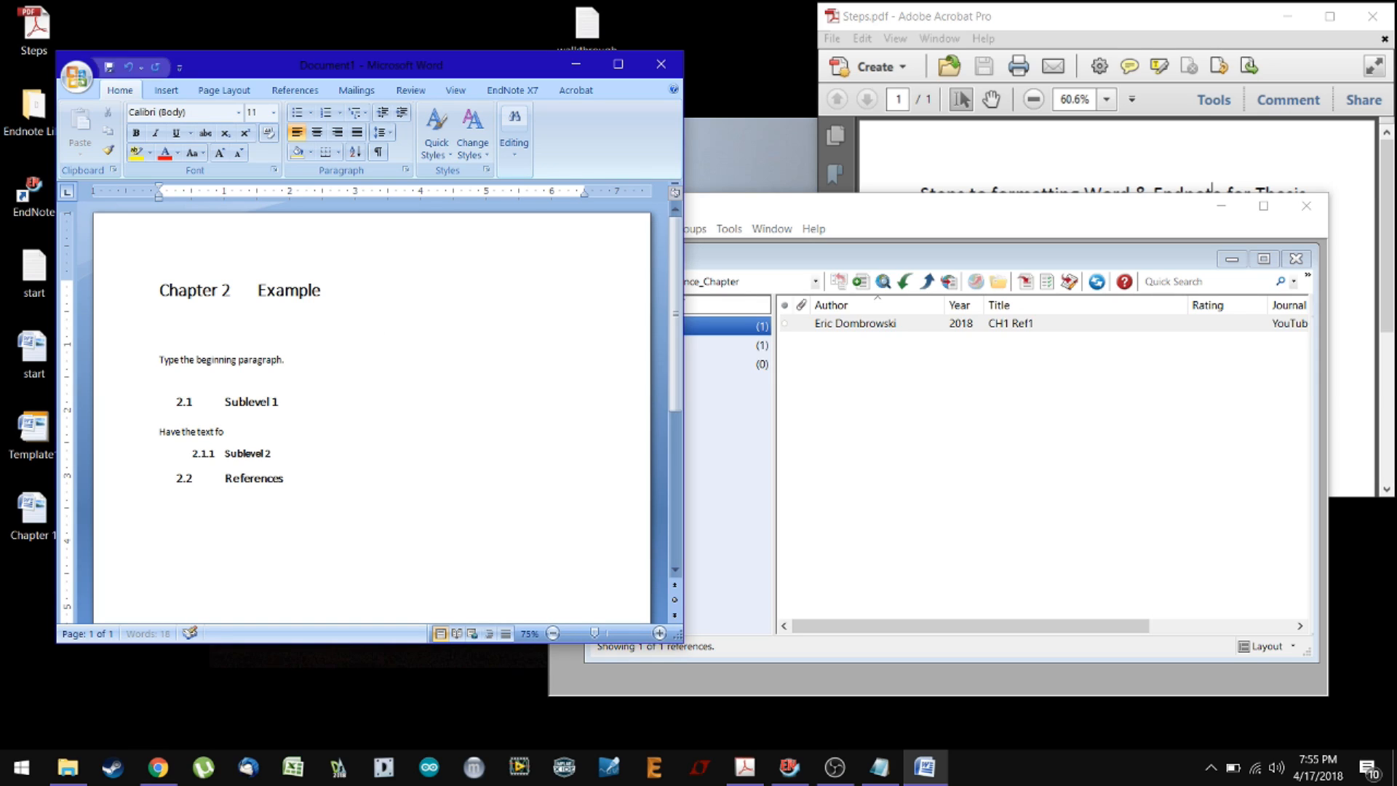
type("r sublevele")
key("BackSpace")
left_click(903, 228)
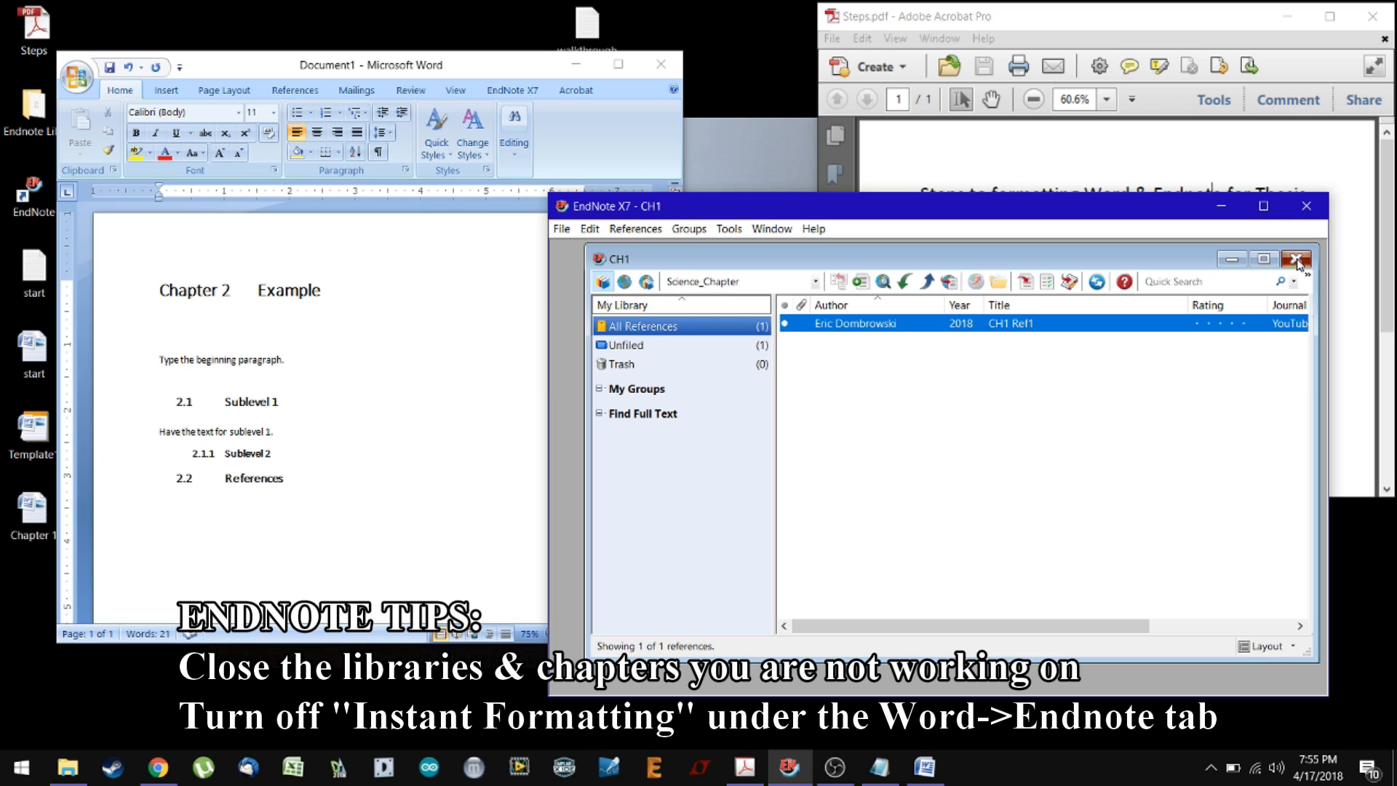
Close the CH1 library and create a new CH2 library in the Endnote Libs folder
left_click(1296, 260)
left_click(561, 231)
left_click(648, 259)
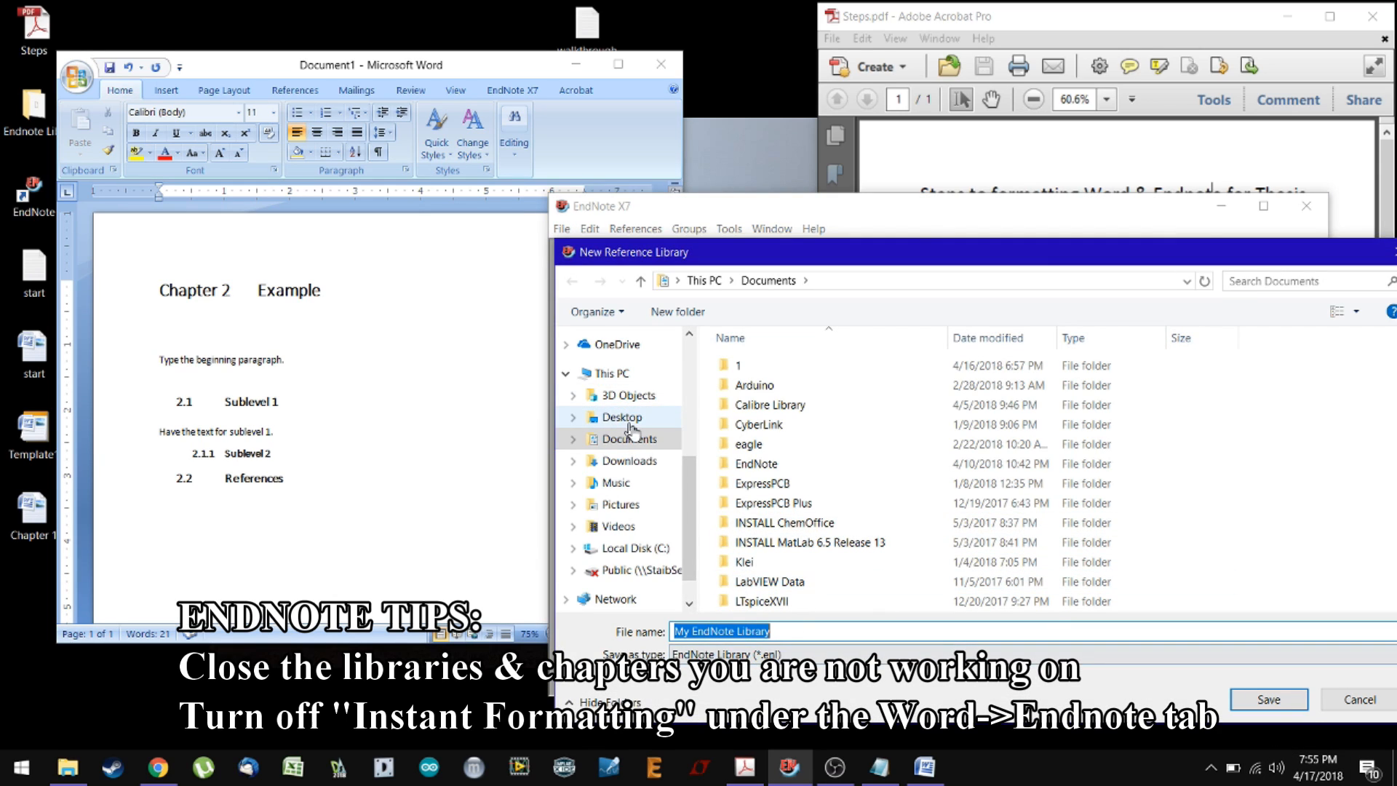
left_click(629, 423)
double_click(877, 399)
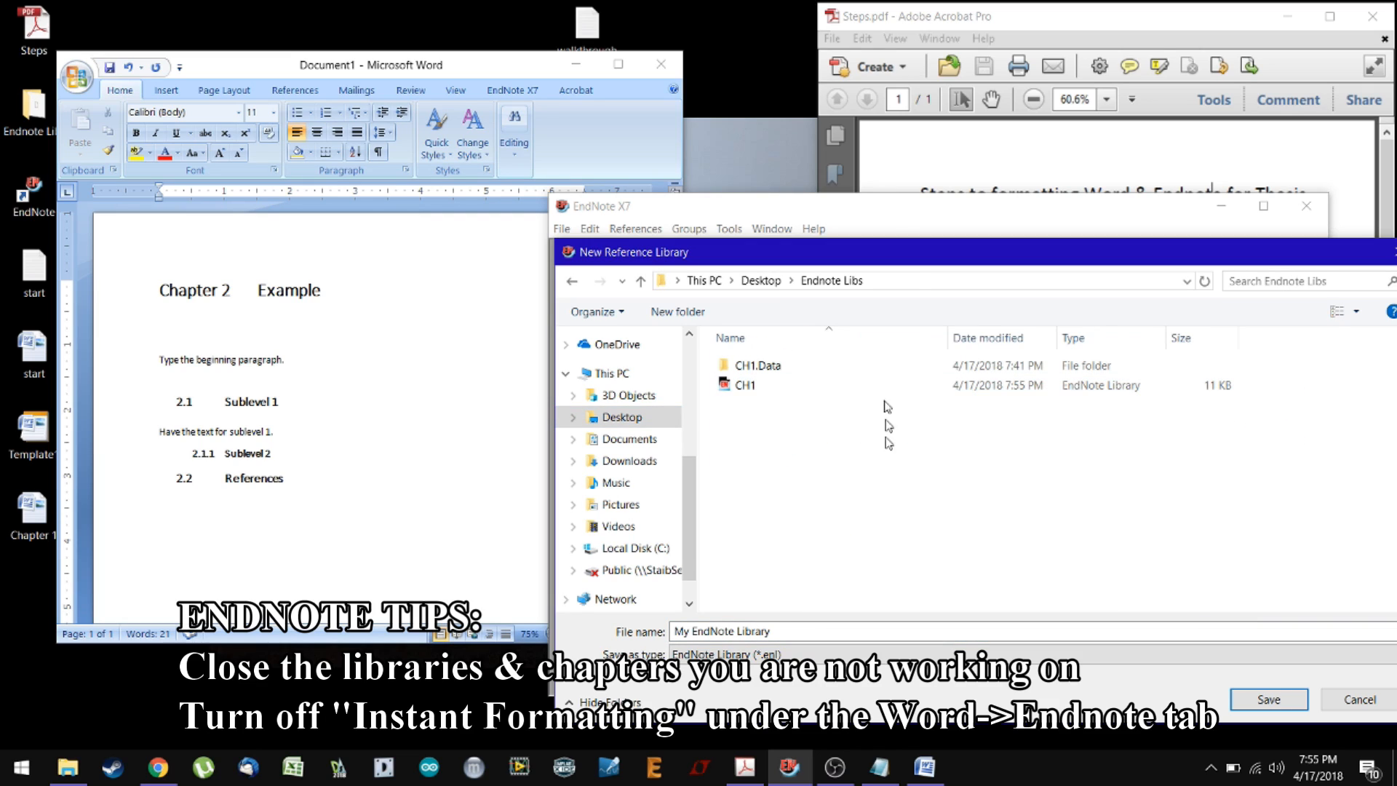
type("CH1")
key("Return")
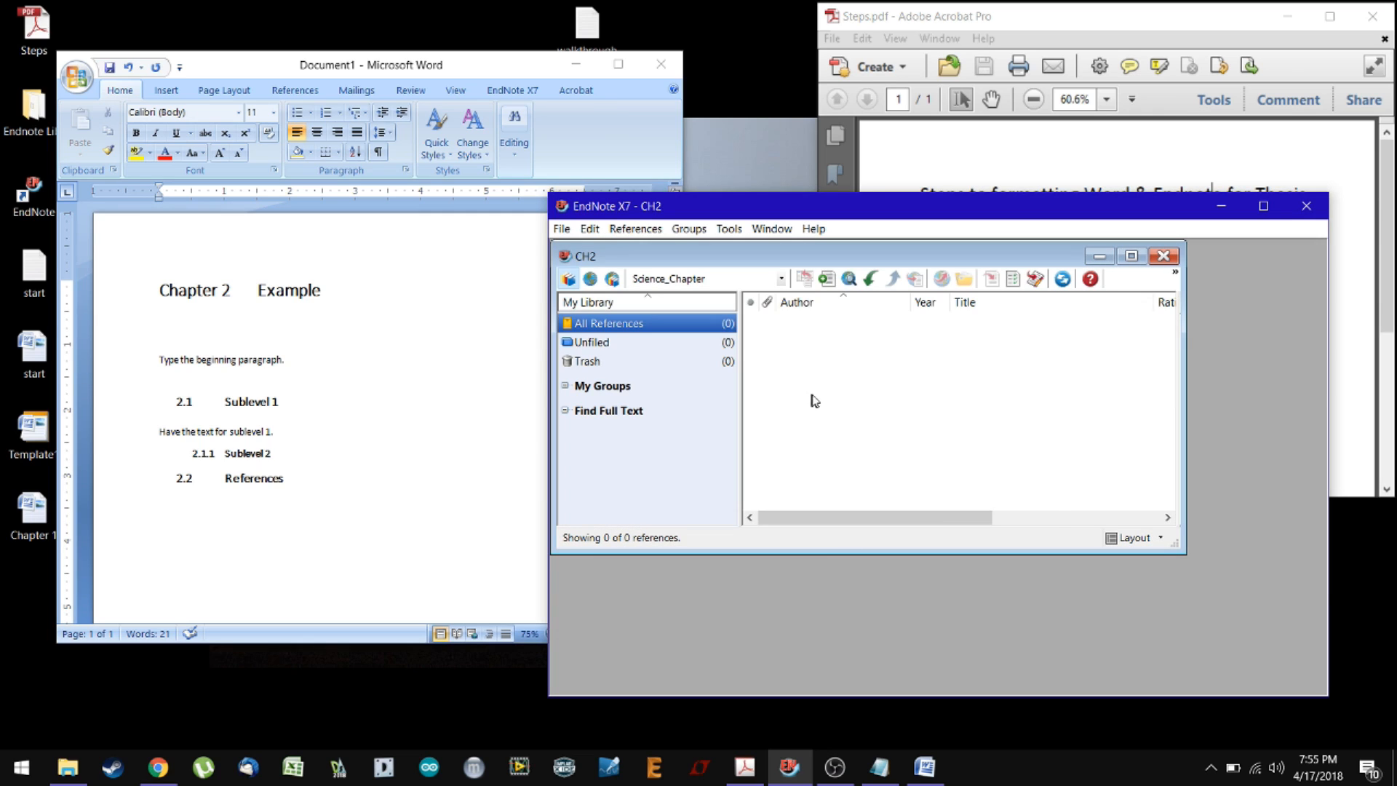
Start a new reference and enter the author's name
right_click(831, 393)
left_click(878, 316)
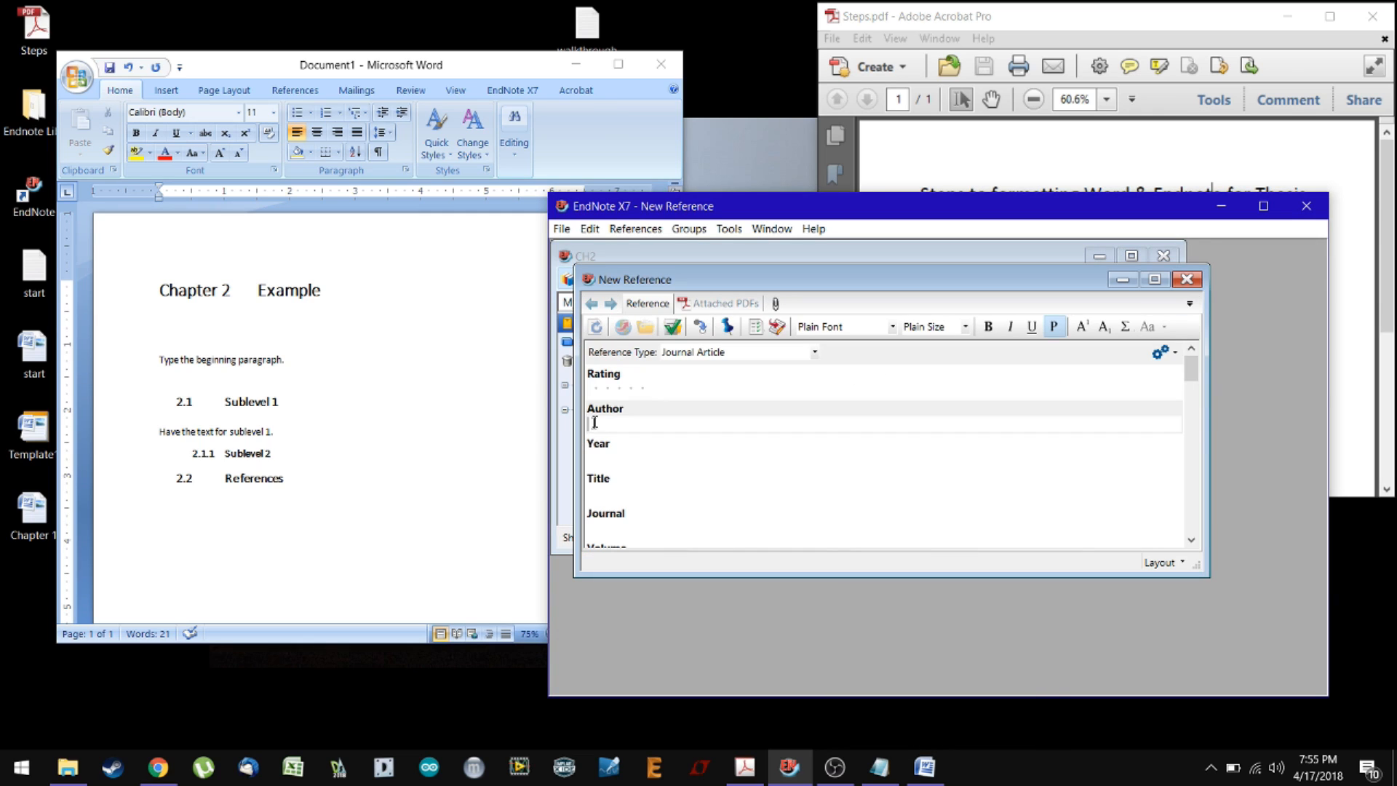
type("Eric Dombrowski")
key("Tab")
key("Tab")
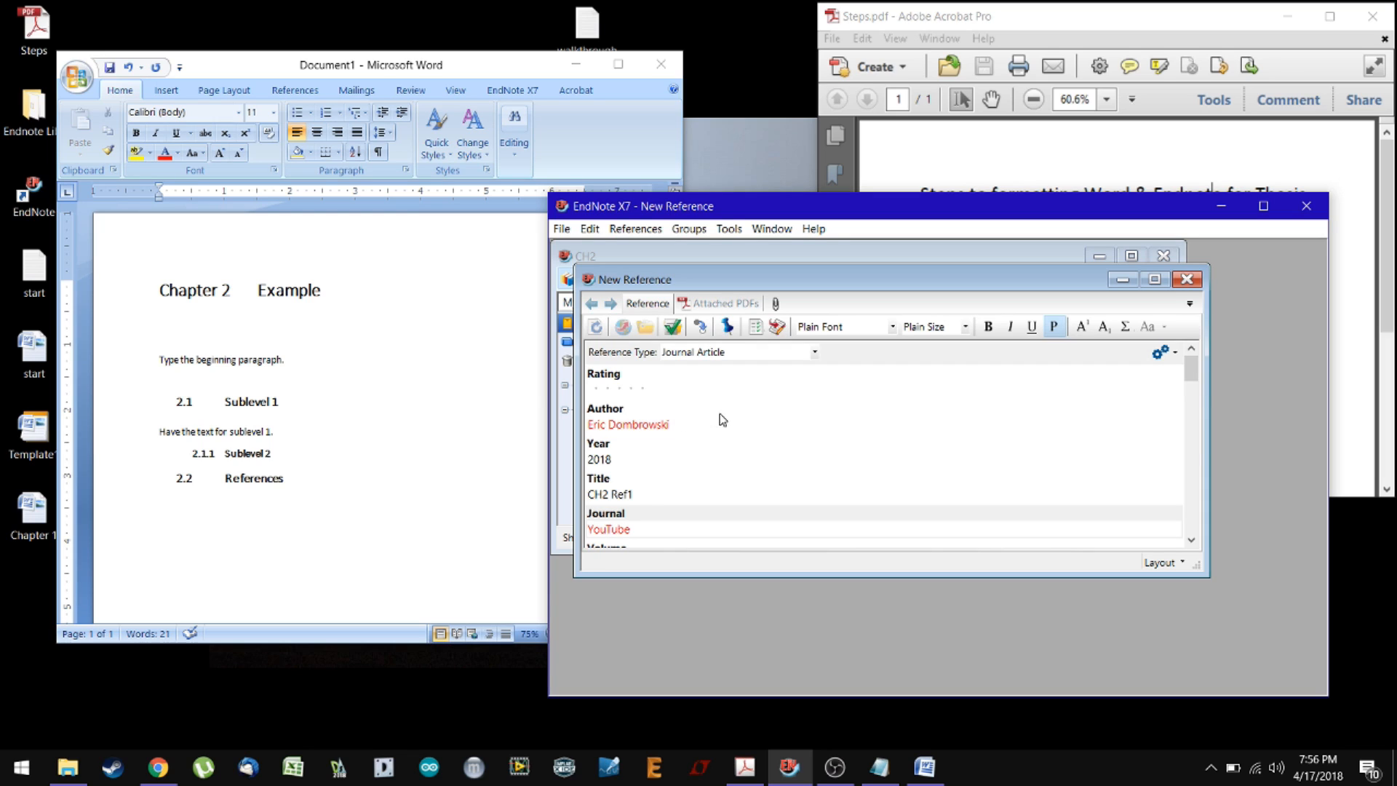
Save the CH2 Ref1 reference and set the output style to Science_YouTube
left_click(1186, 280)
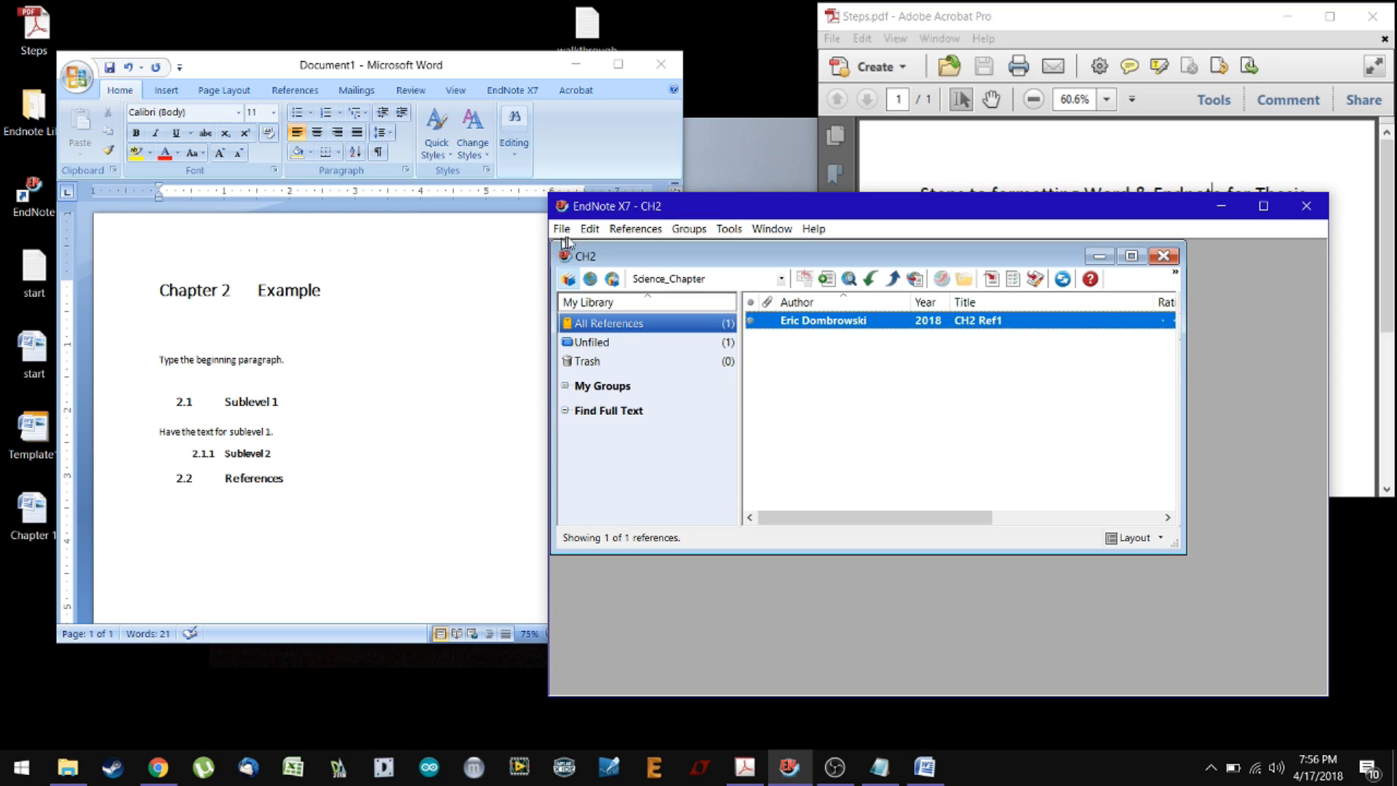
left_click(589, 229)
mouse_move(643, 474)
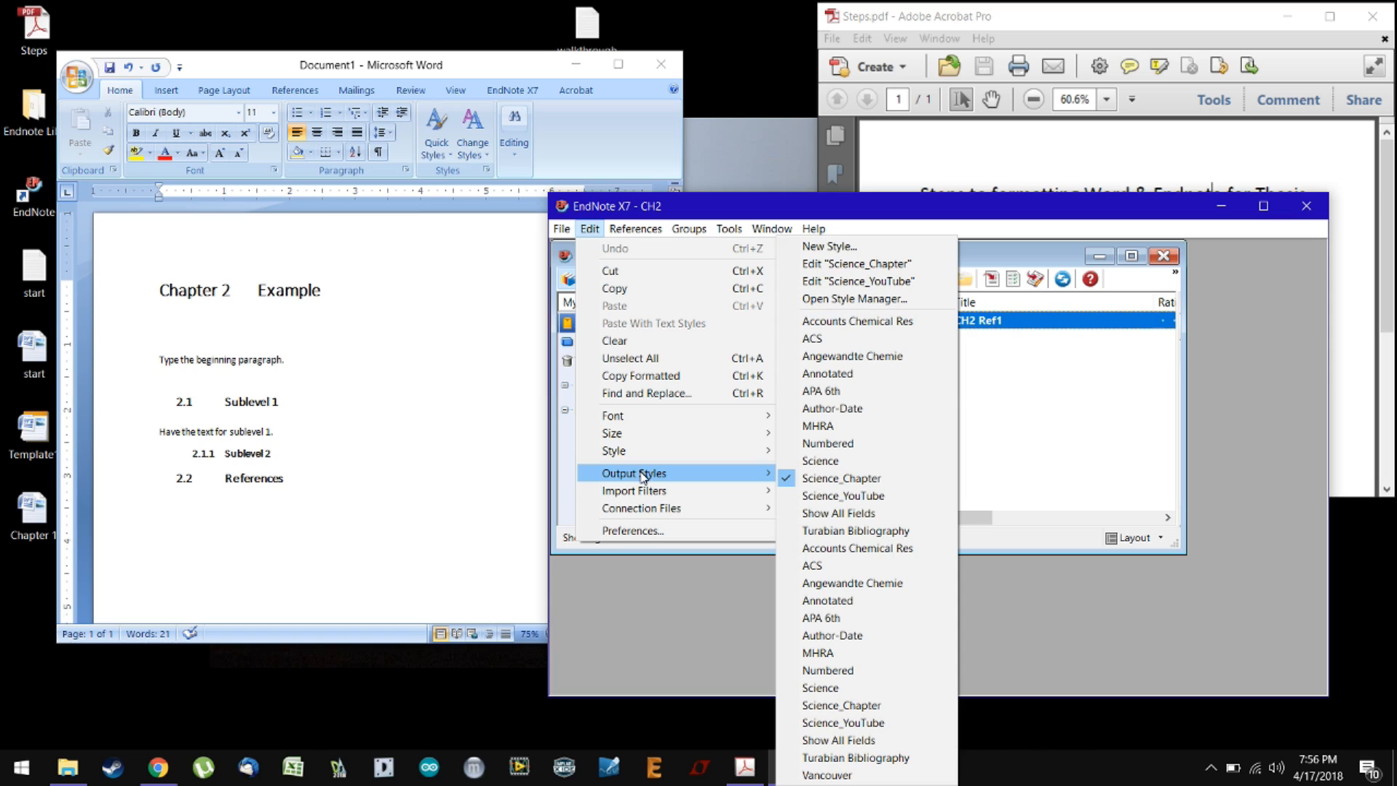
left_click(871, 496)
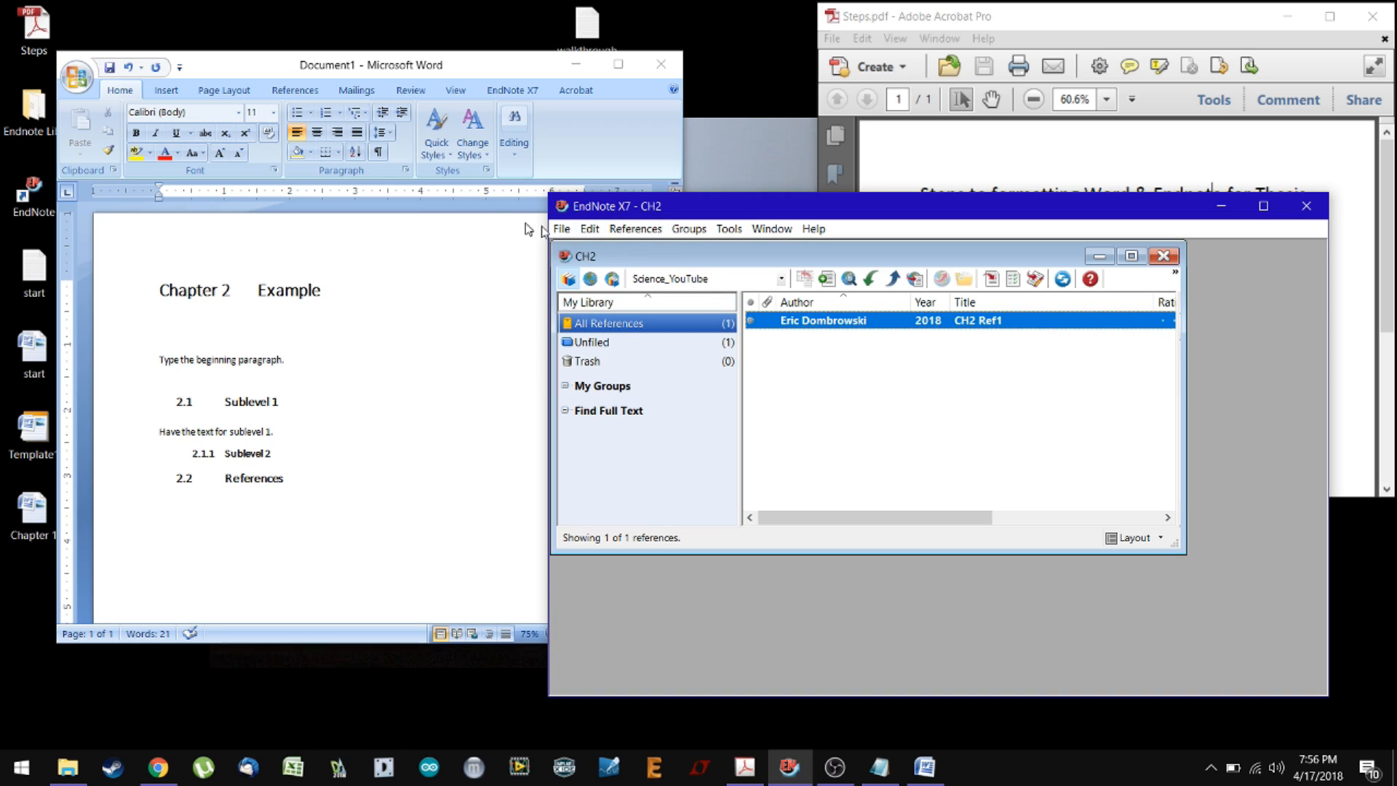
left_click(307, 68)
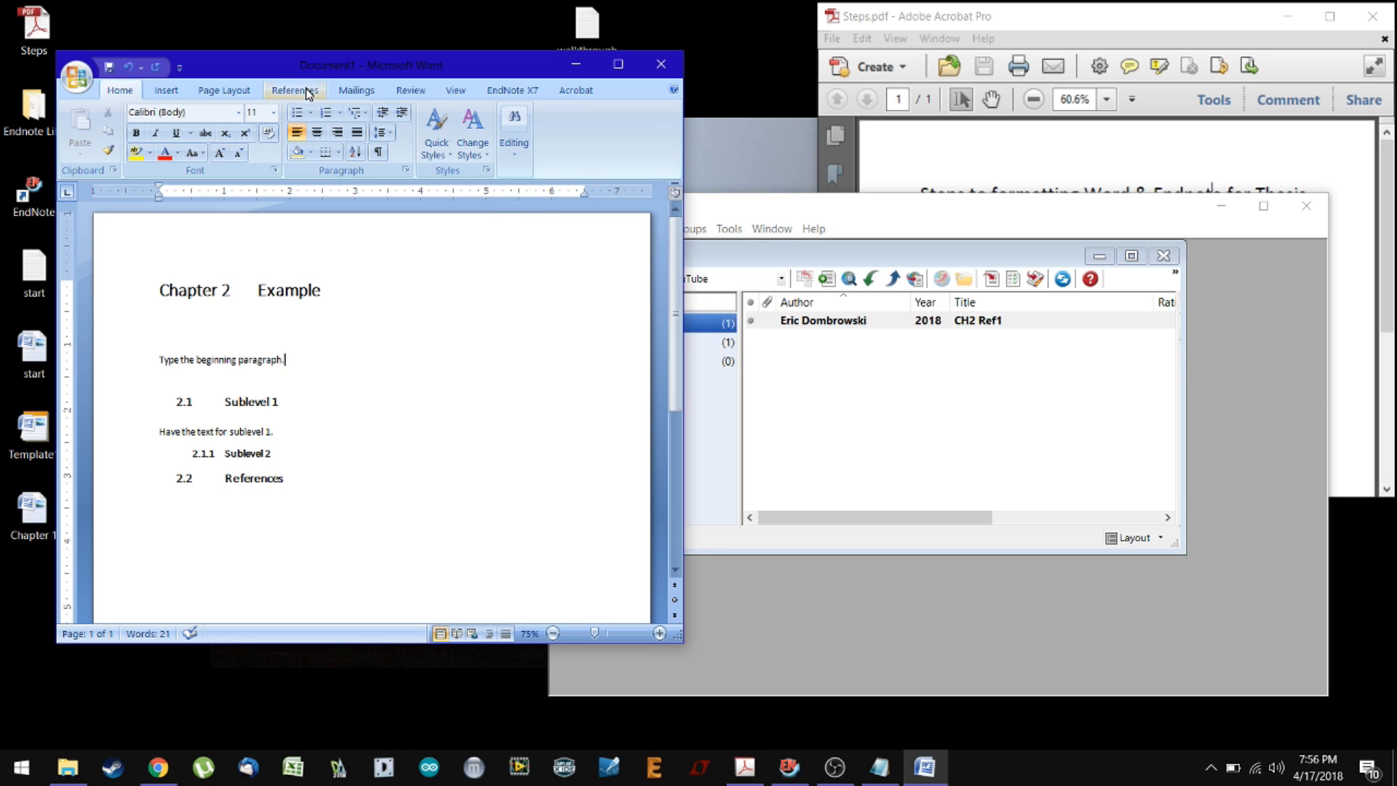
Insert an EndNote citation of CH2 Ref1 after the opening paragraph
left_click(513, 90)
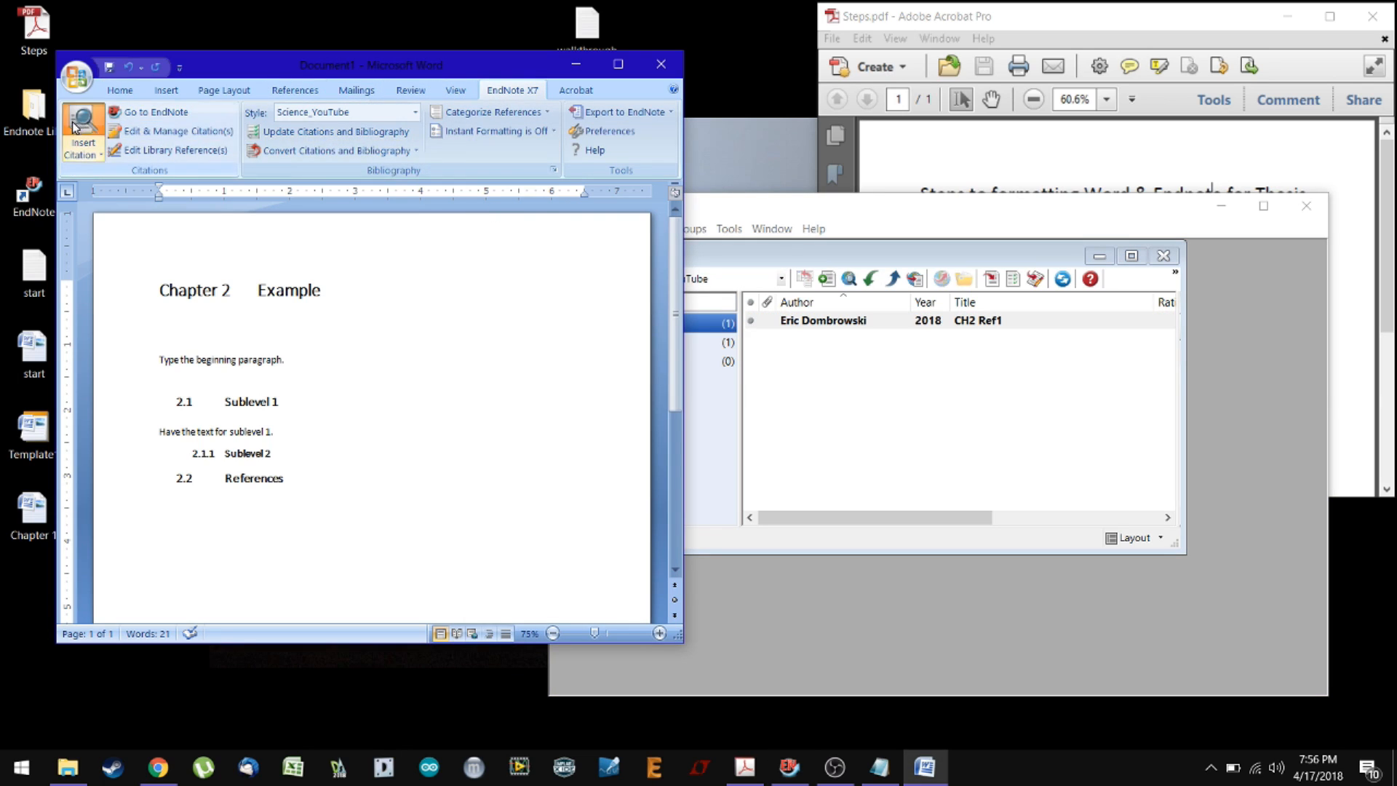
left_click(82, 134)
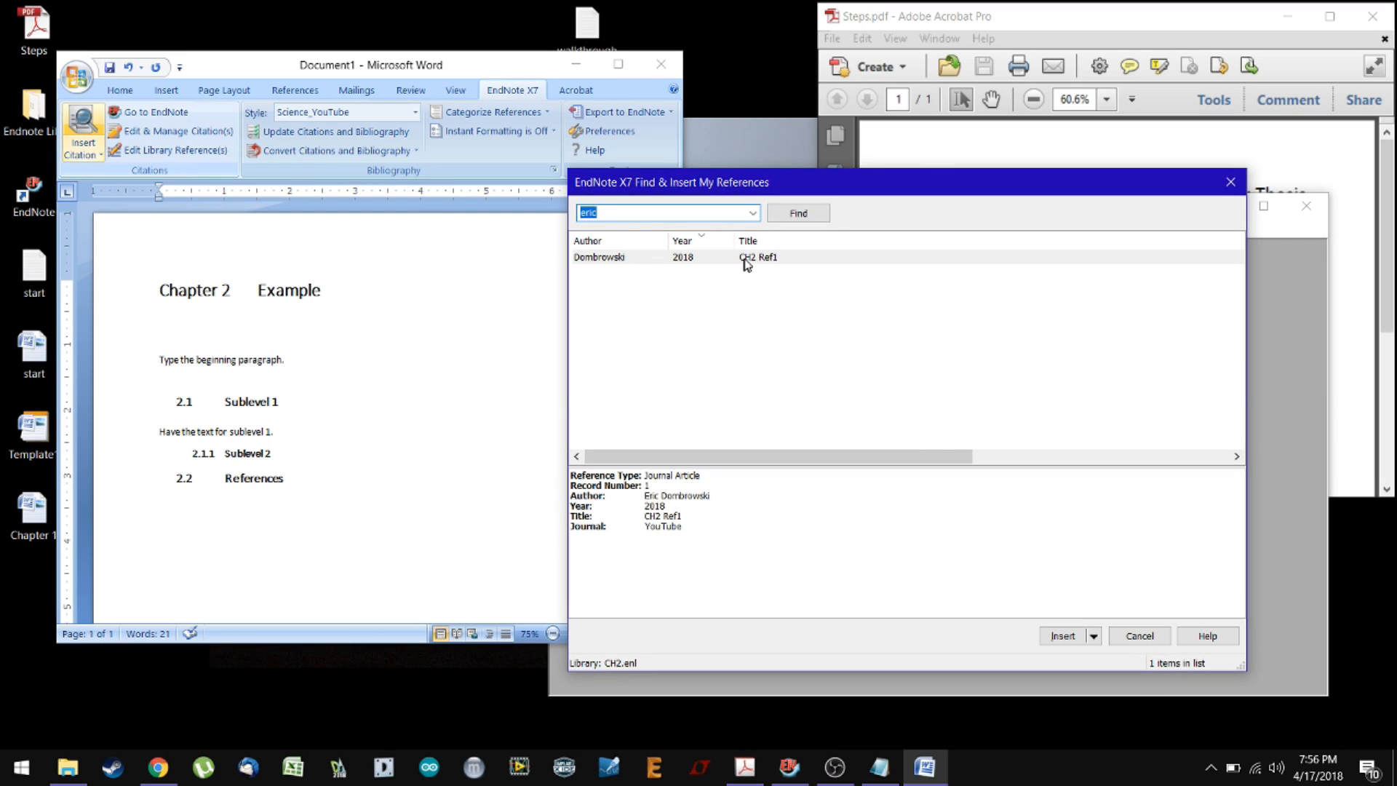
left_click(745, 264)
left_click(1061, 635)
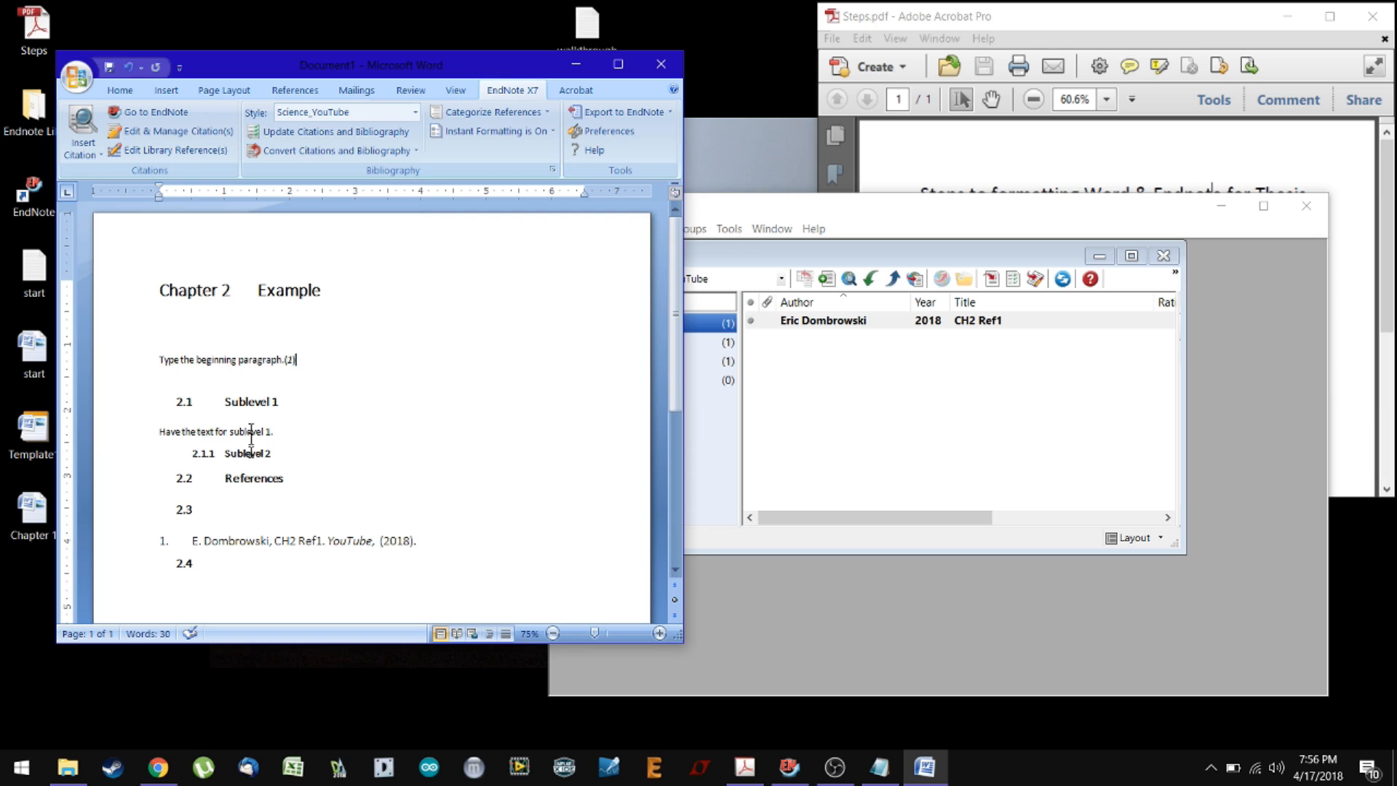
Remove the stray 2.3 and 2.4 heading numbers near the bibliography
left_click(210, 509)
key("BackSpace")
left_click(222, 564)
key("BackSpace")
Open the CH2 Ref1 citation in Edit & Manage Citation(s)
left_click(324, 452)
left_click(324, 356)
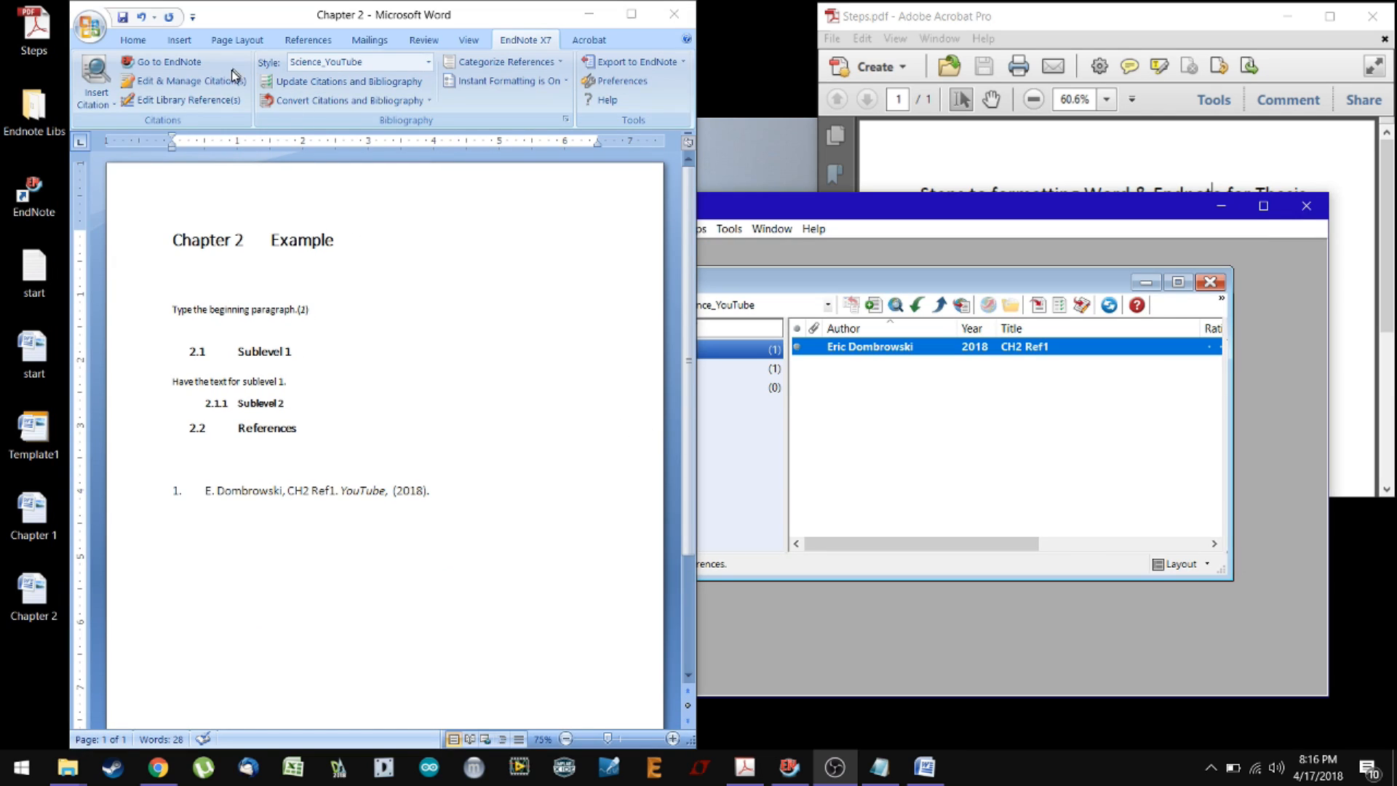
left_click(214, 82)
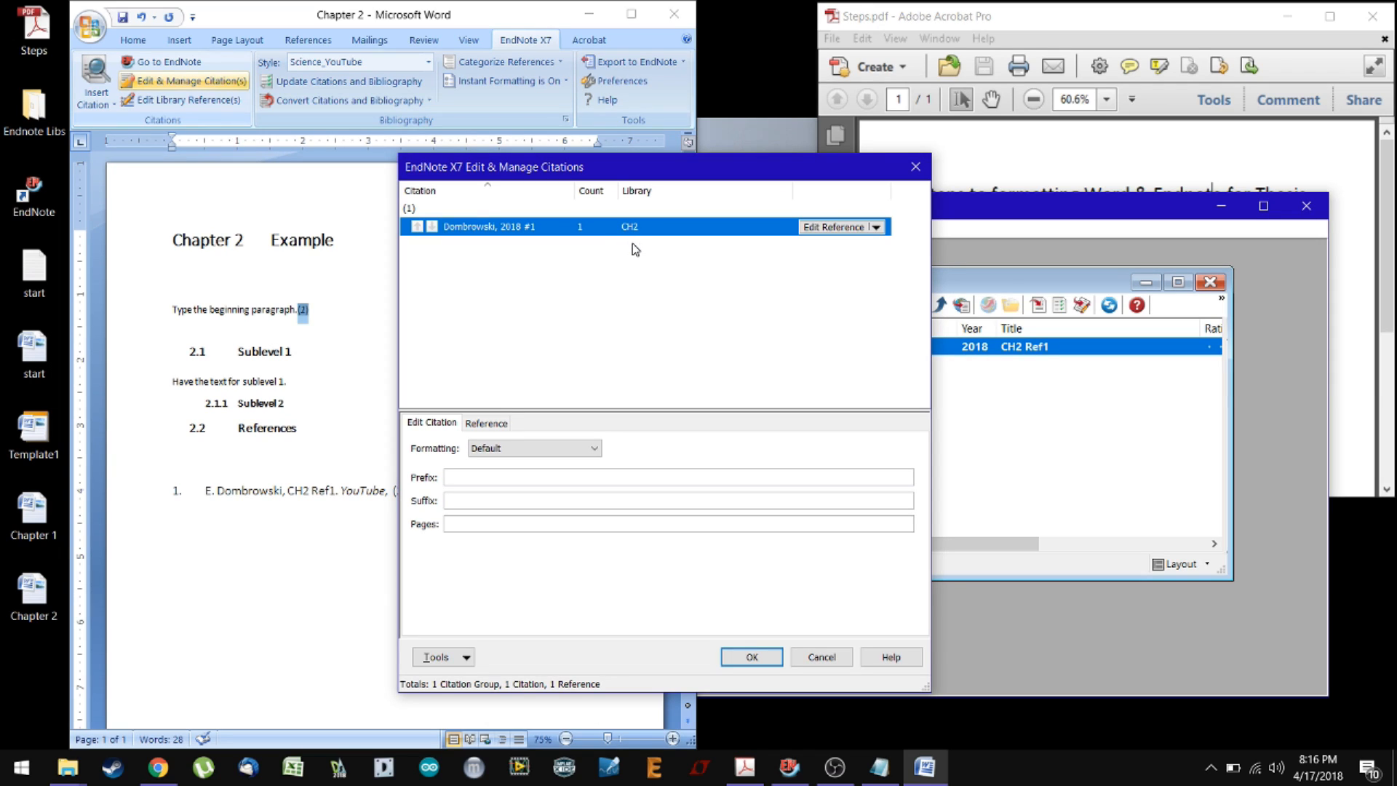
Close the CH2 EndNote library and save Chapter 2 as a Word document
left_click(949, 279)
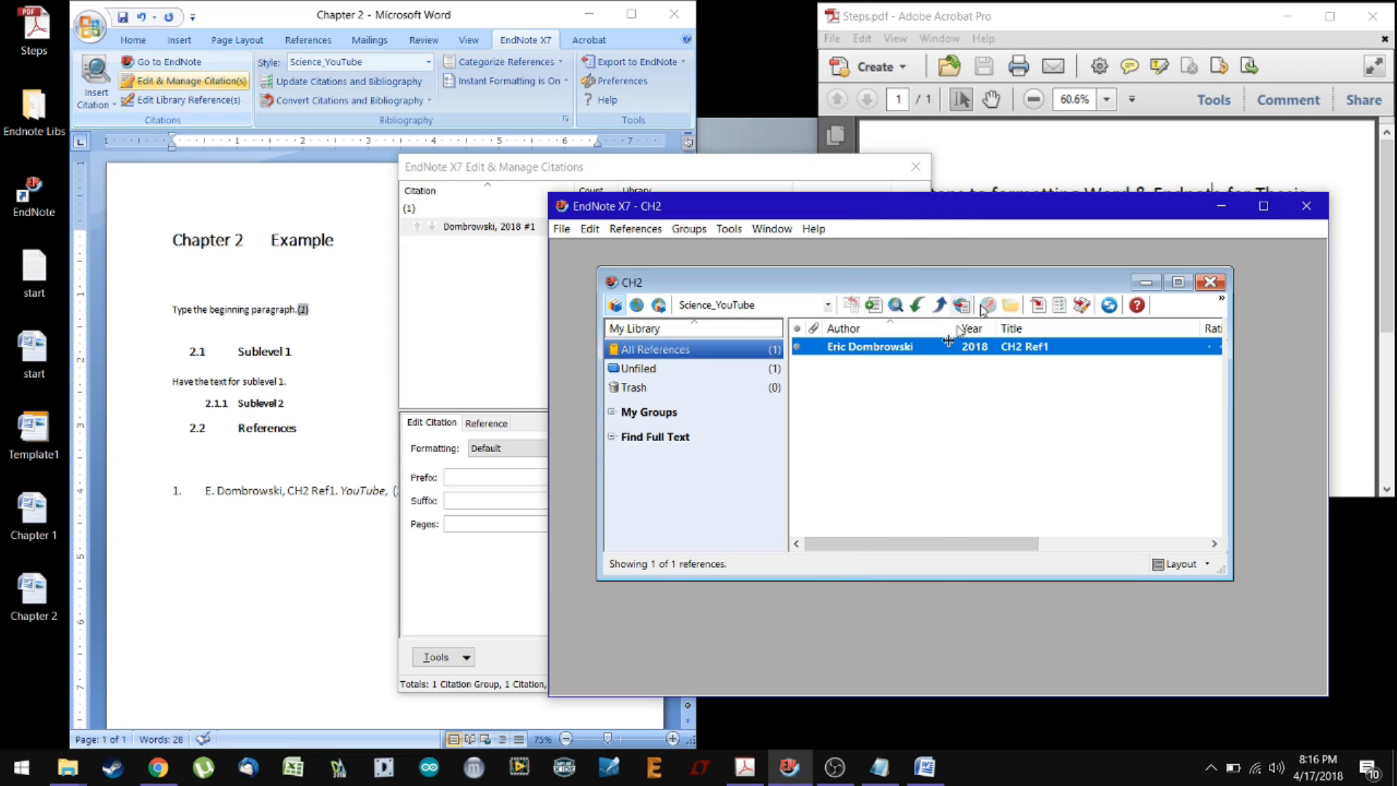
left_click(1209, 283)
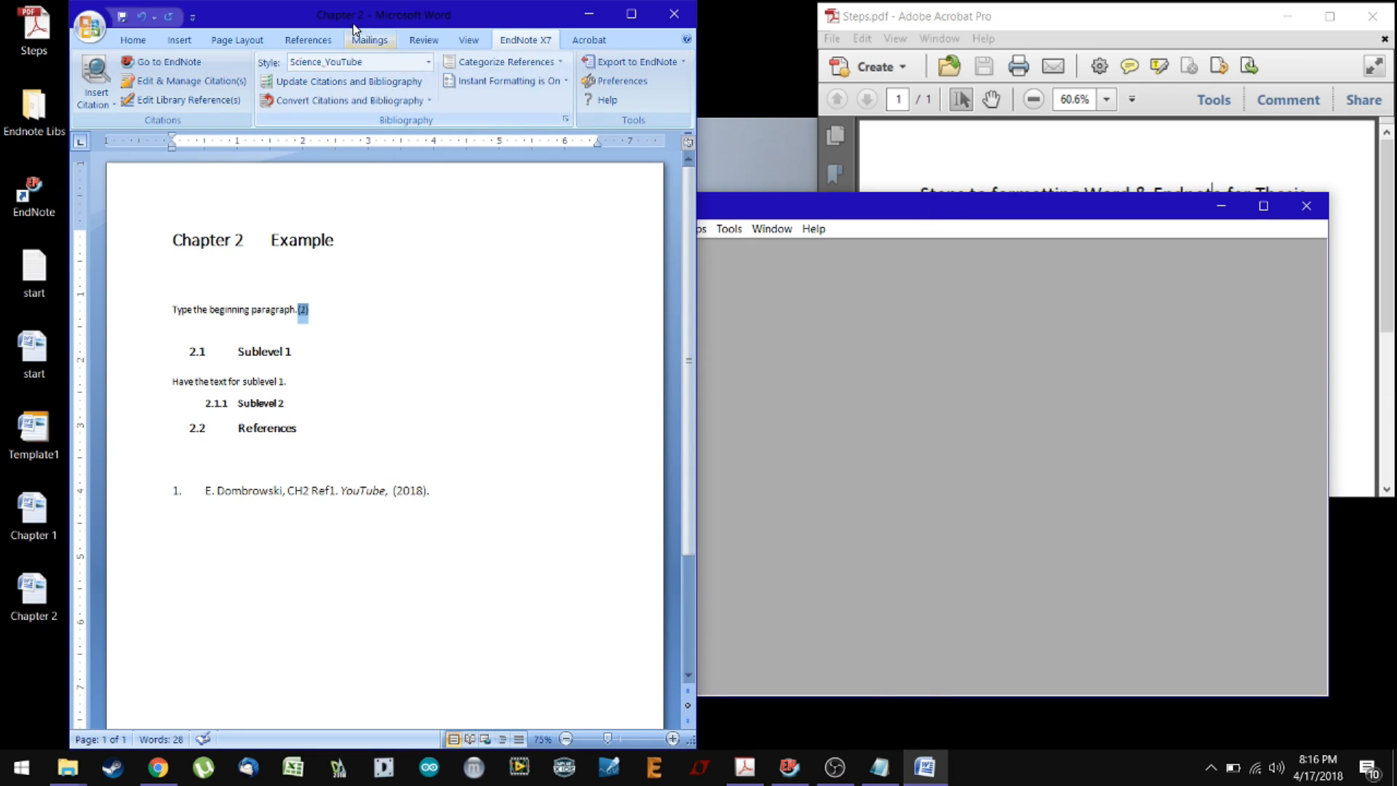
left_click(89, 27)
mouse_move(131, 198)
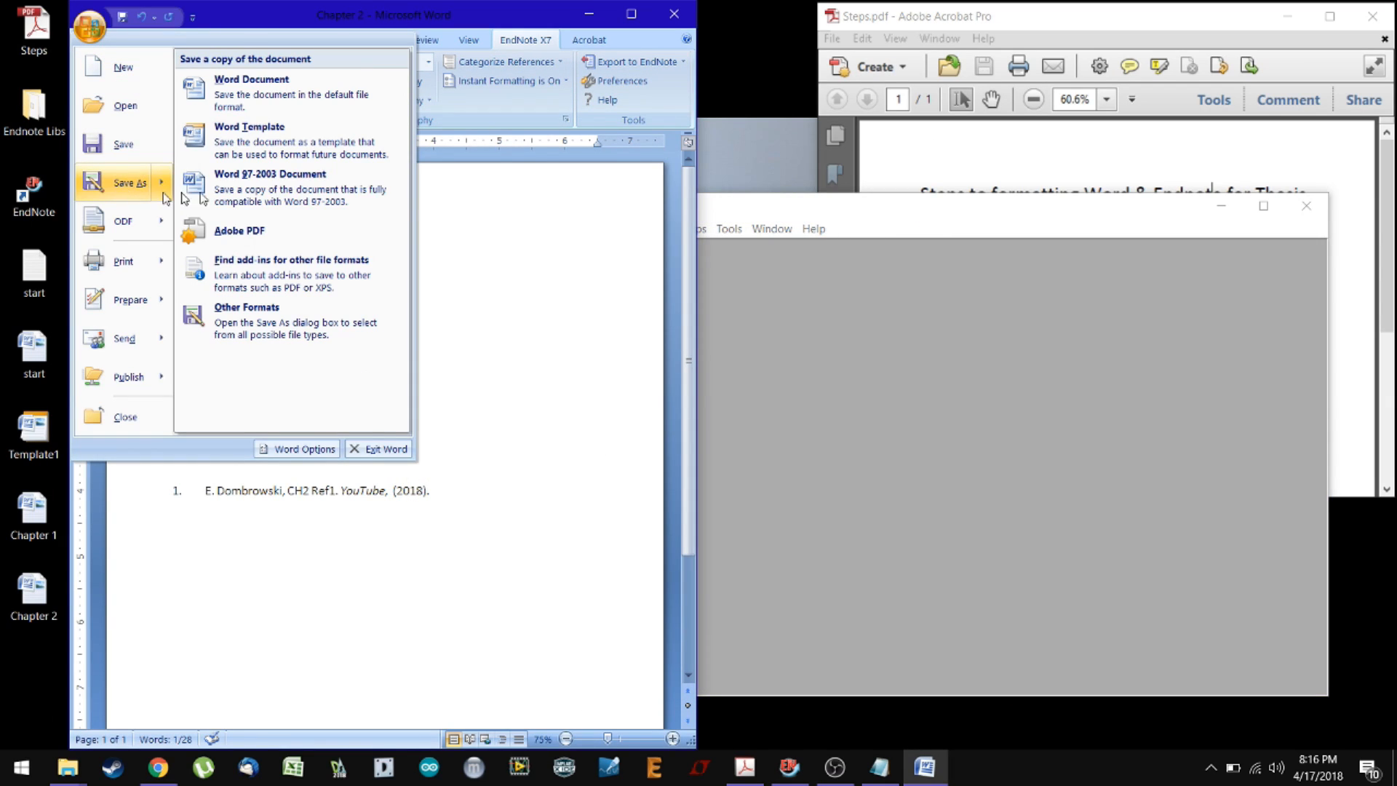
left_click(279, 106)
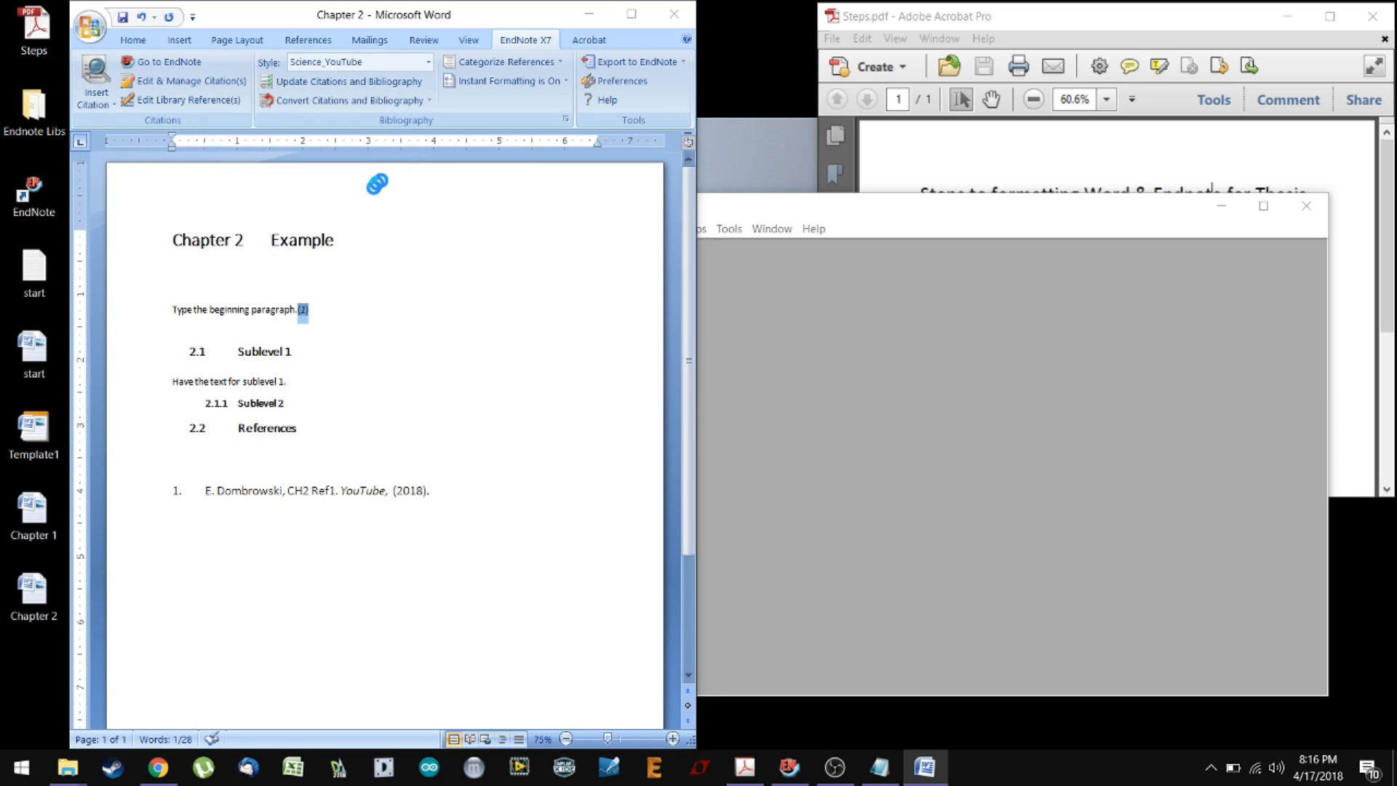
left_click(613, 431)
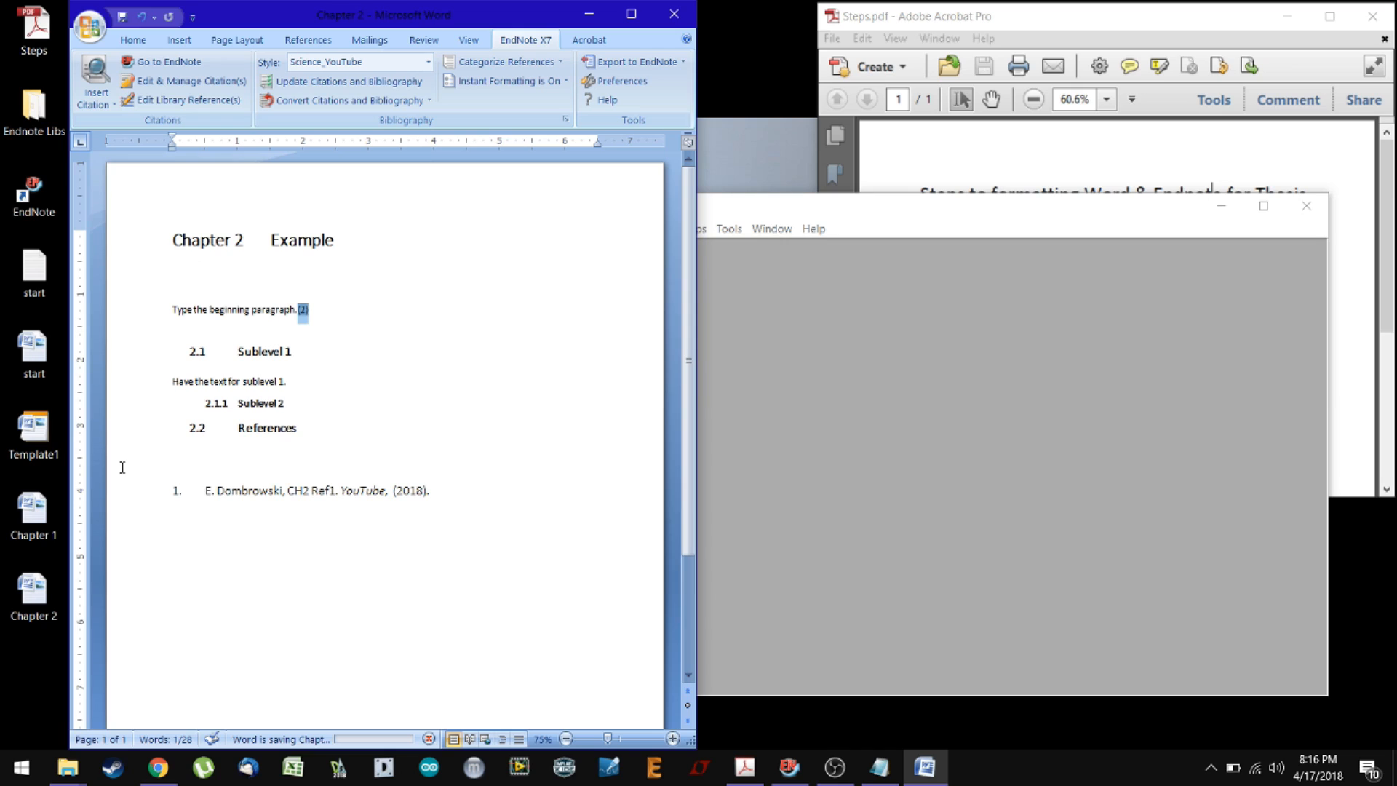
Bring the Chapter 2 window back and nudge it slightly right
left_click(3, 605)
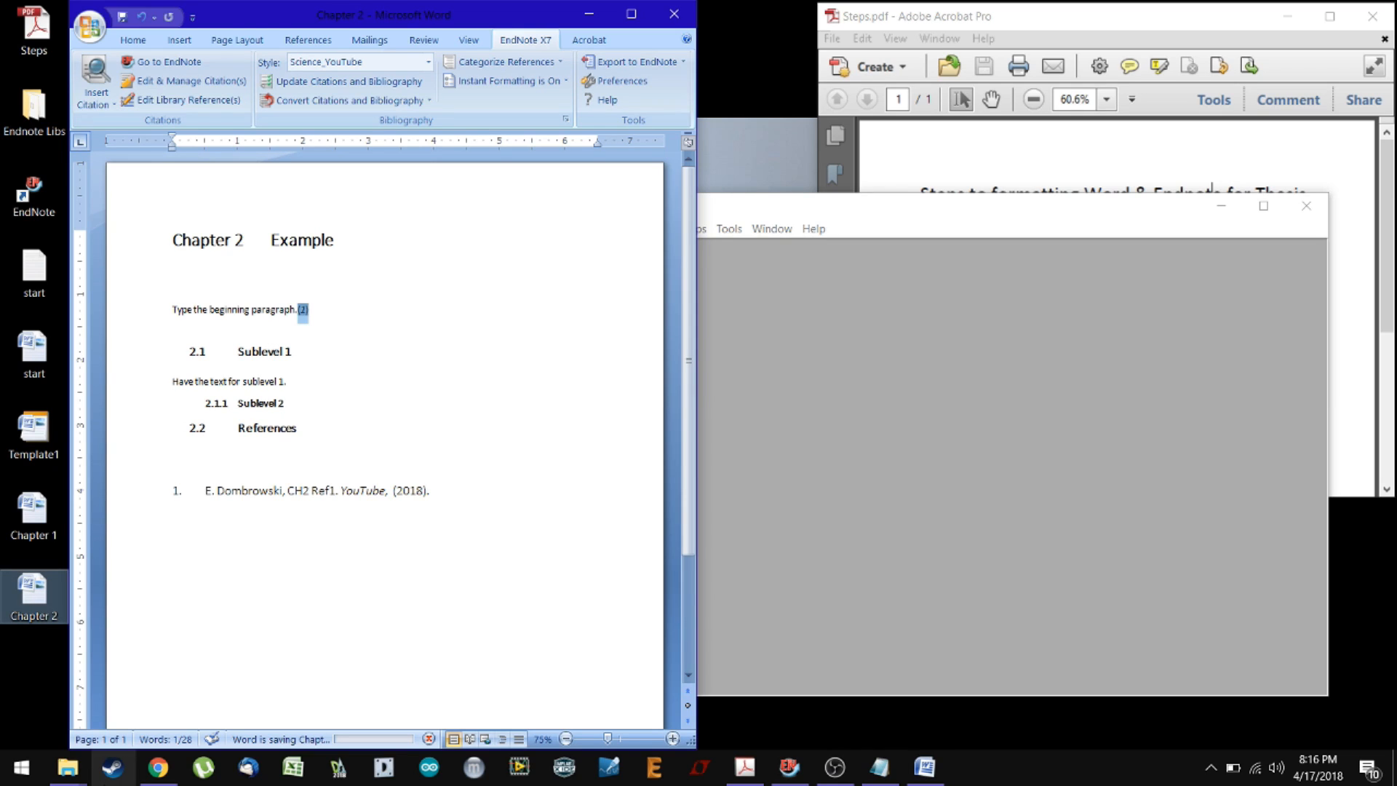
left_click(306, 30)
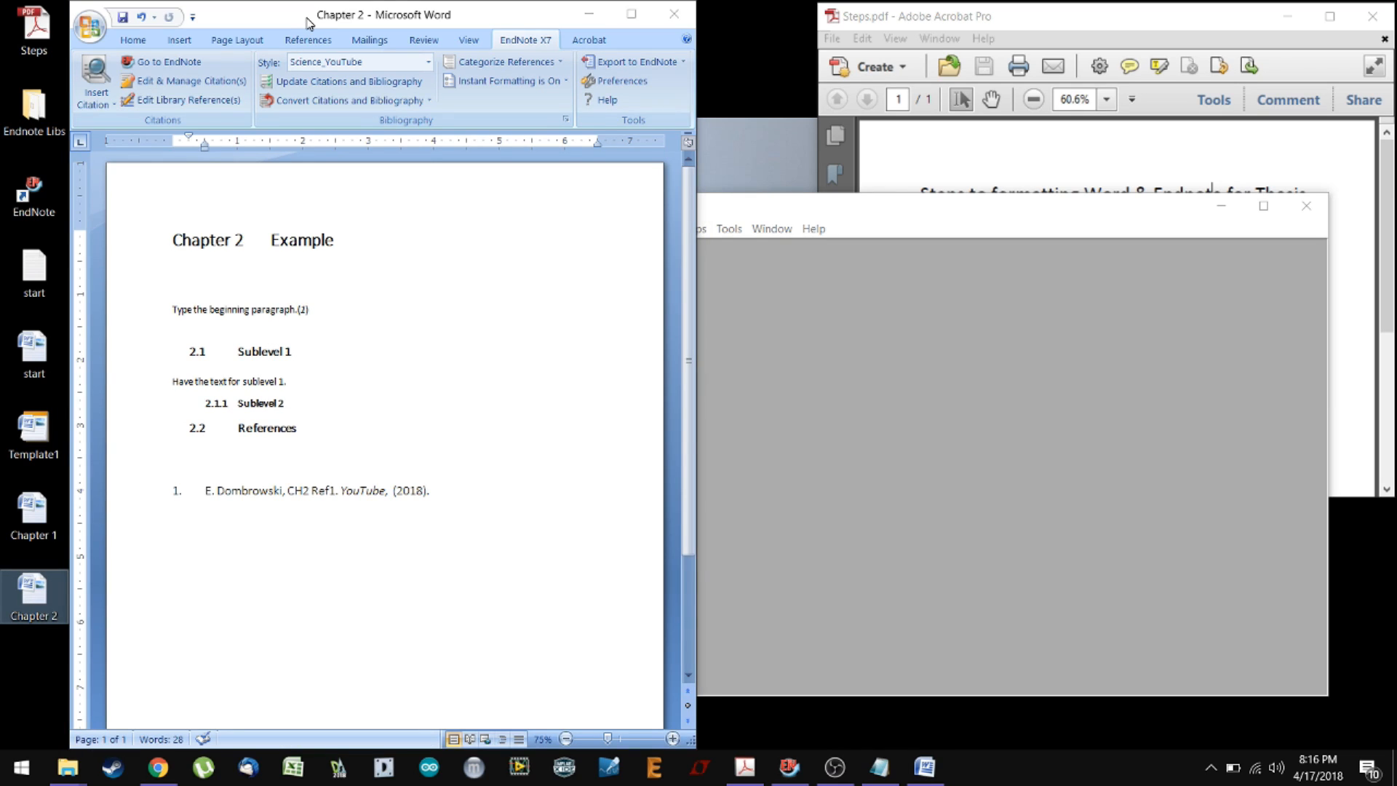
left_click_drag(306, 19, 317, 19)
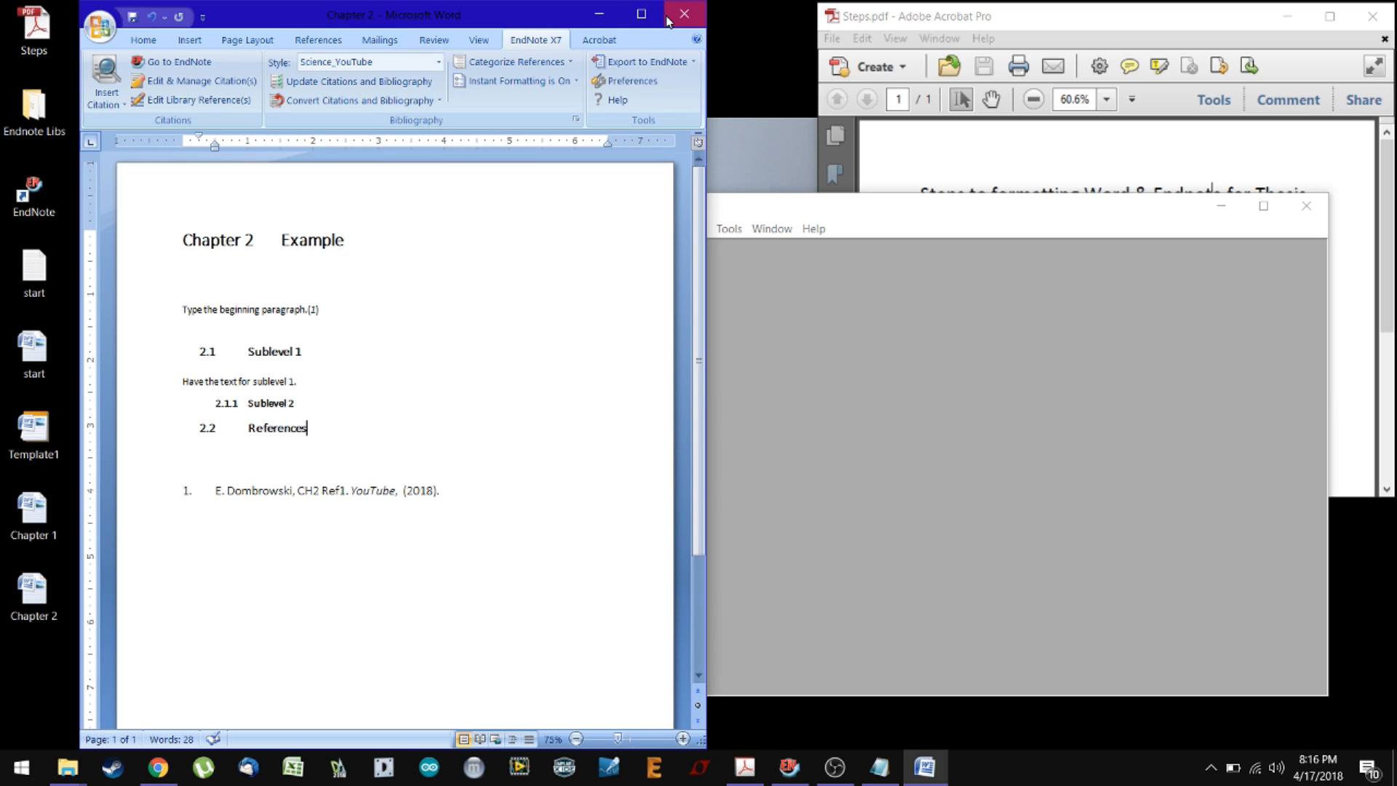
Start a new document from Template1 and clear all its sample text and numbering
double_click(34, 429)
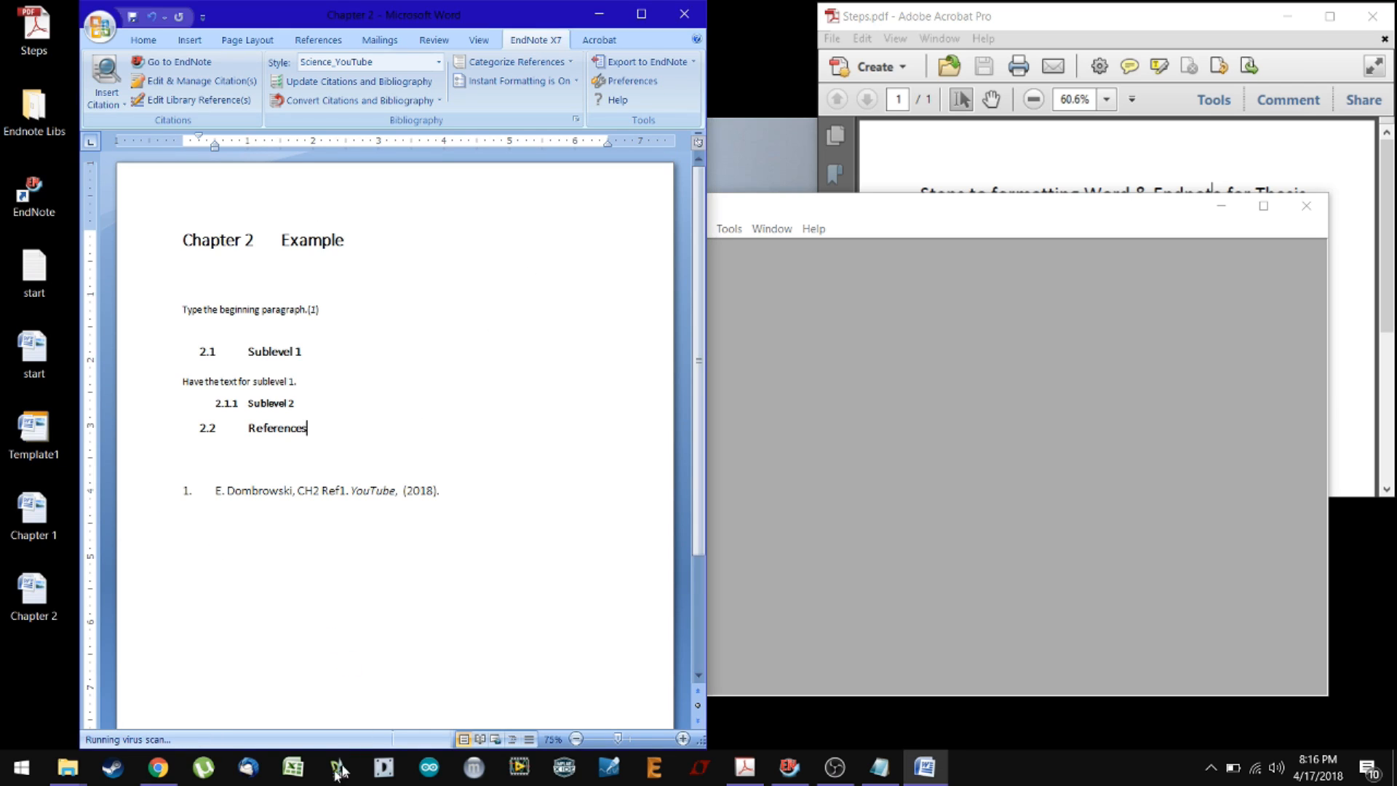
left_click_drag(457, 80, 521, 73)
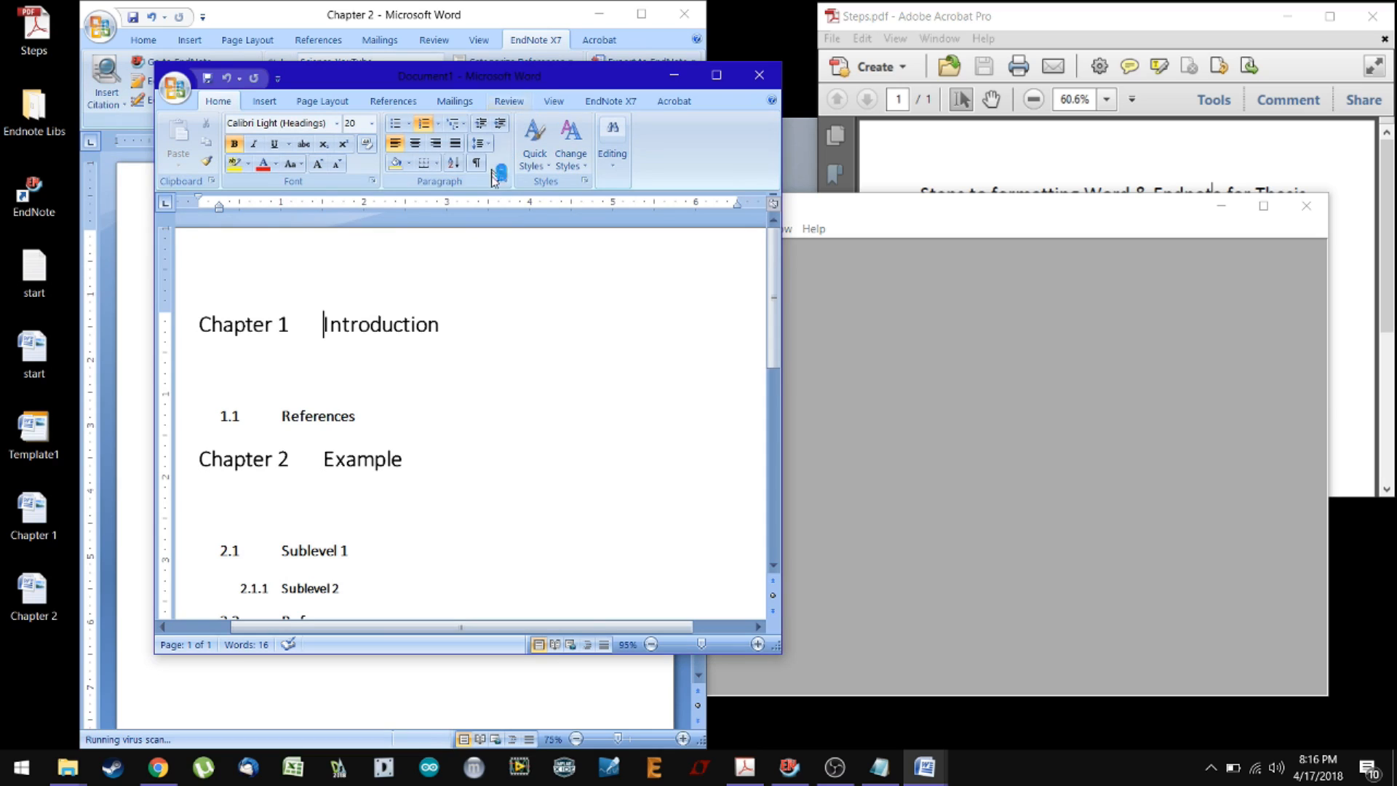
key("ctrl+a")
key("Delete")
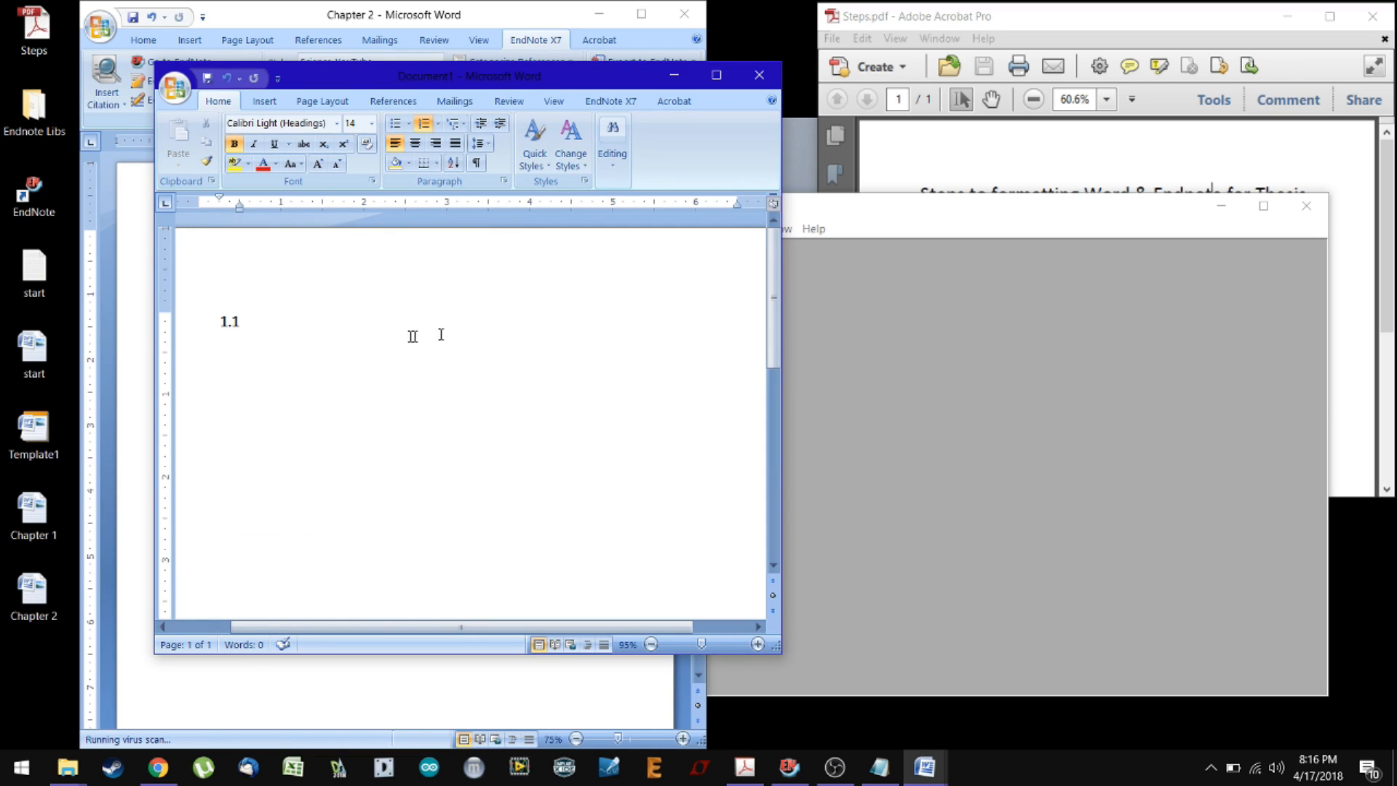
key("BackSpace")
Type 'Title Page' as the first page's text
left_click(989, 24)
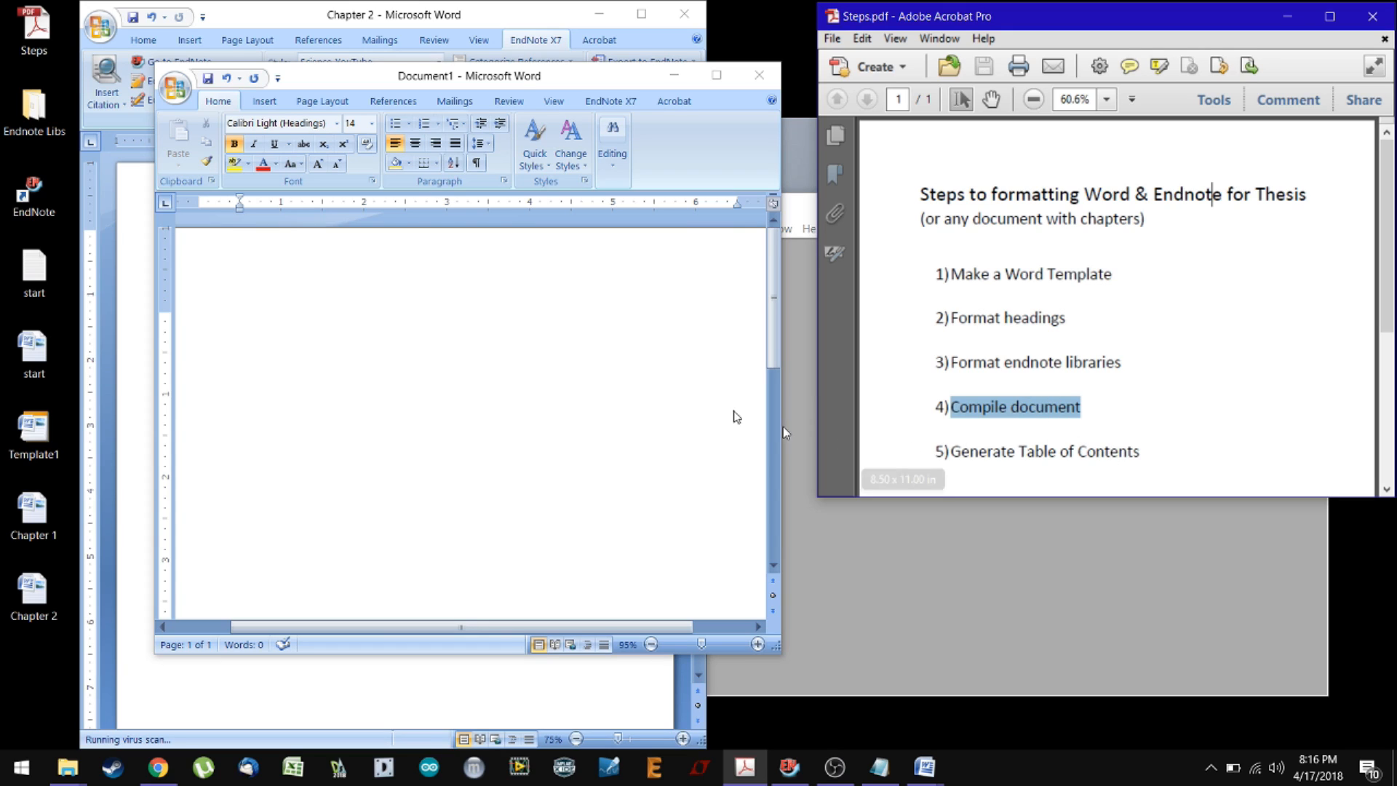
left_click(565, 386)
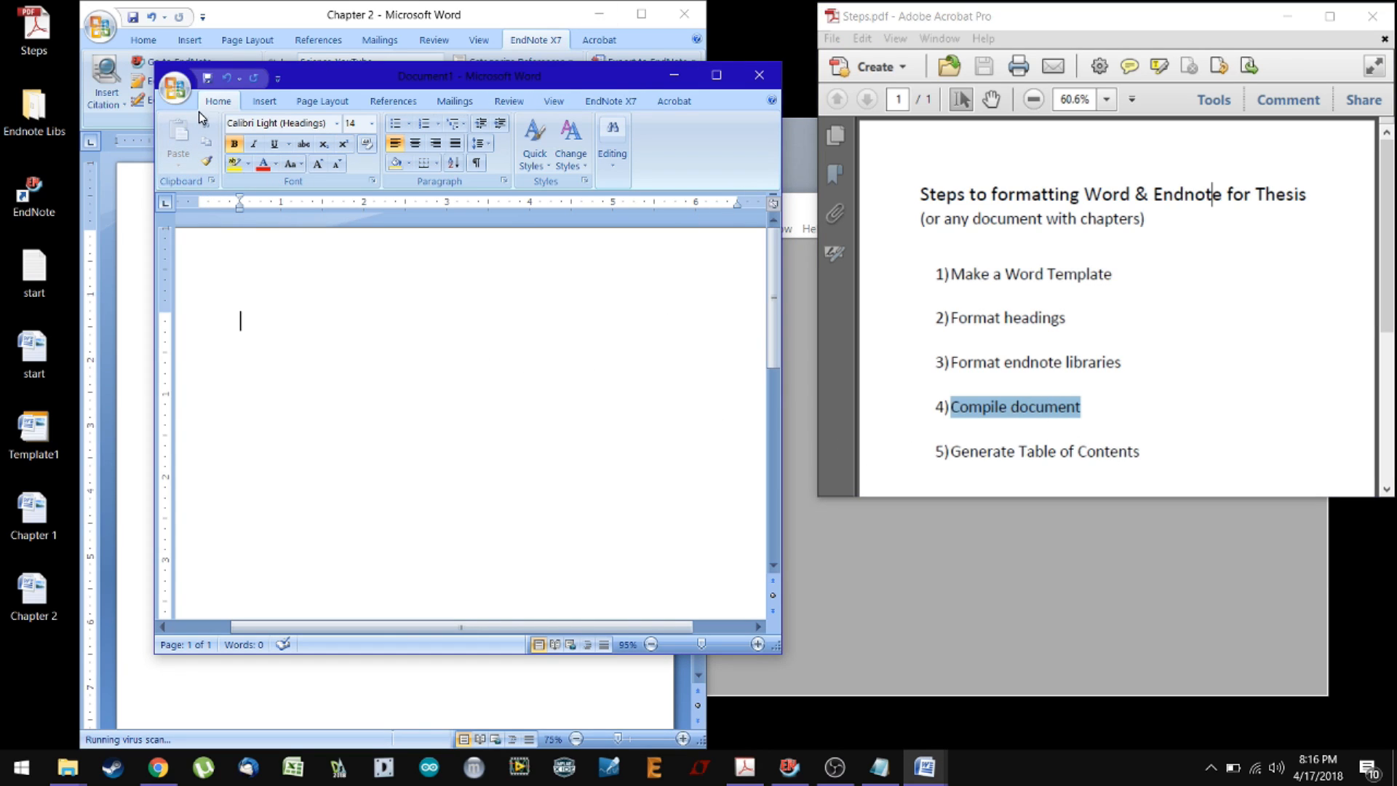
double_click(306, 67)
type("T")
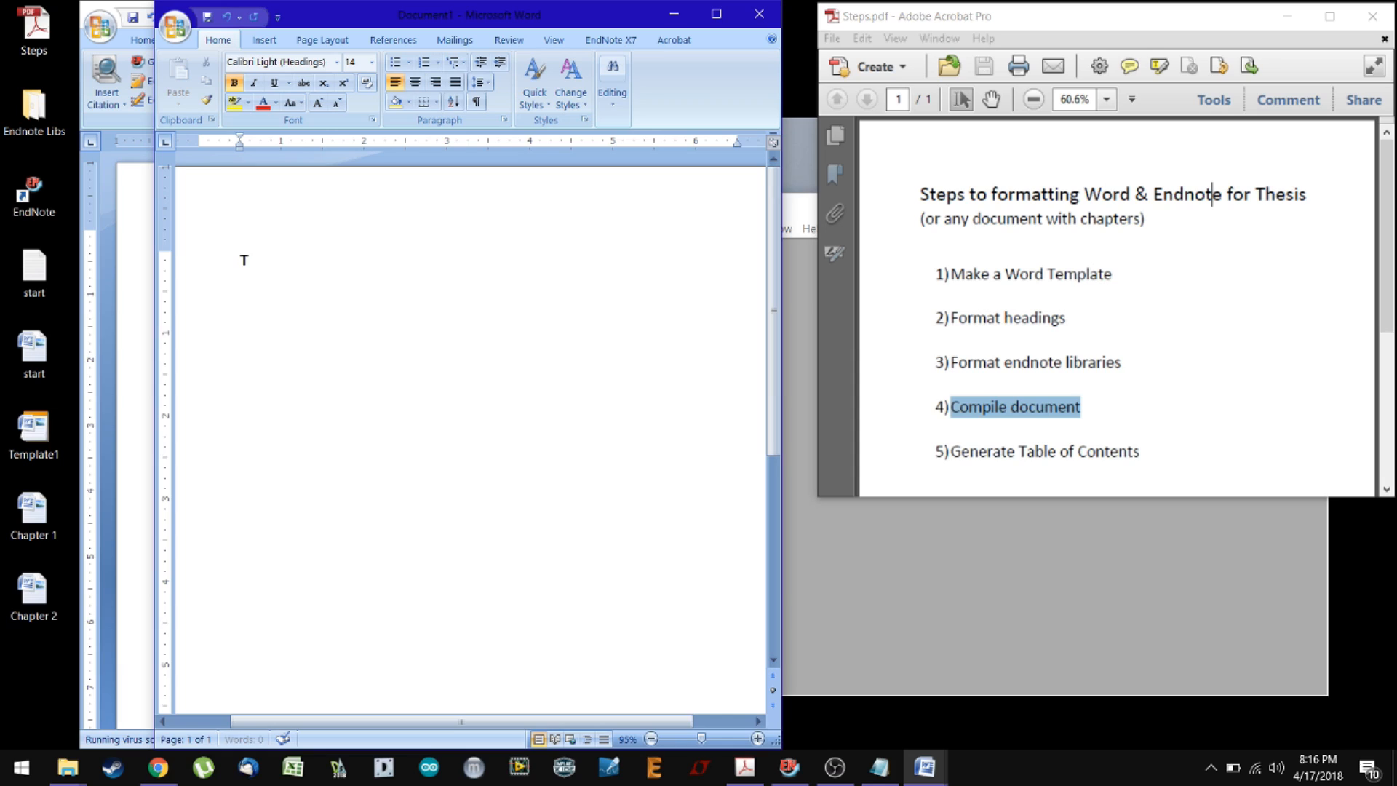
type("able")
double_click(312, 251)
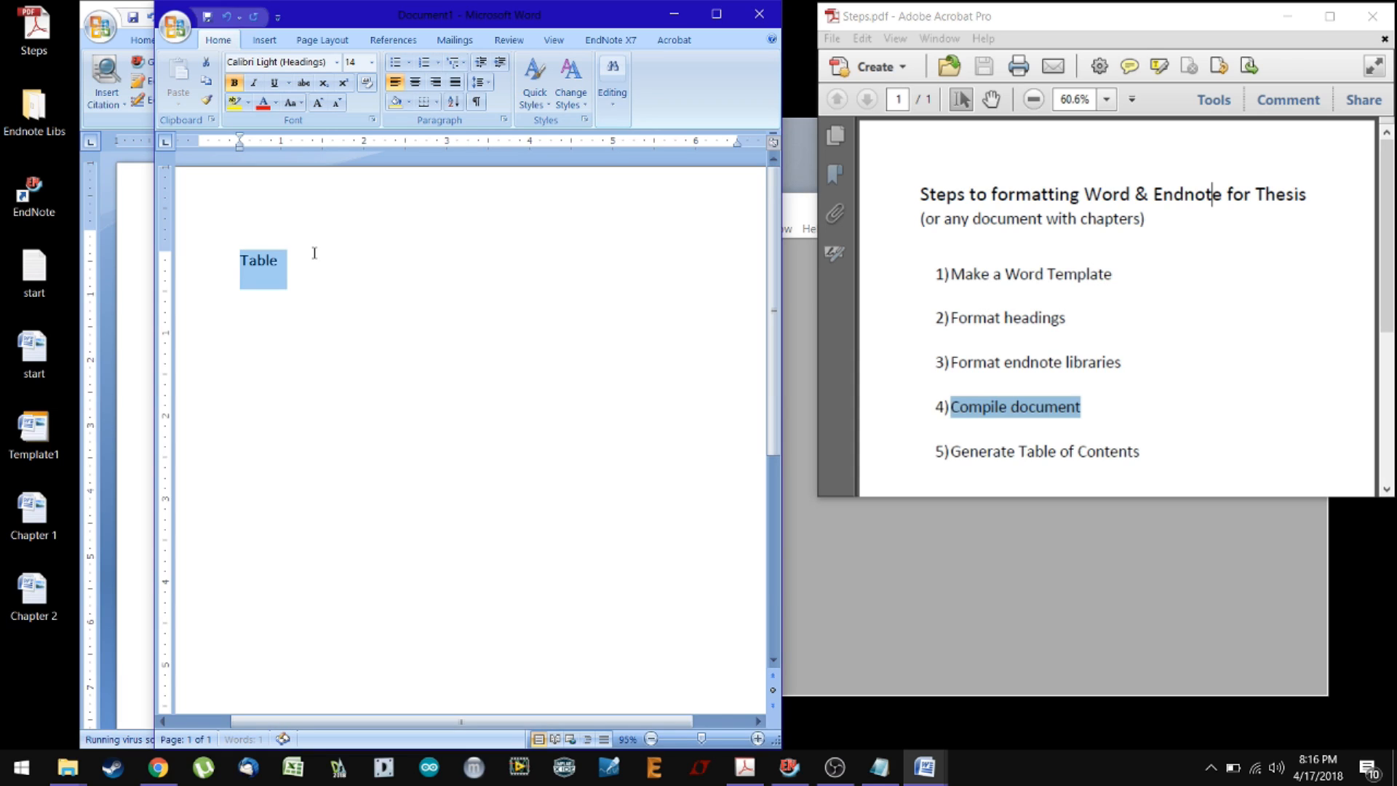
type("Title P")
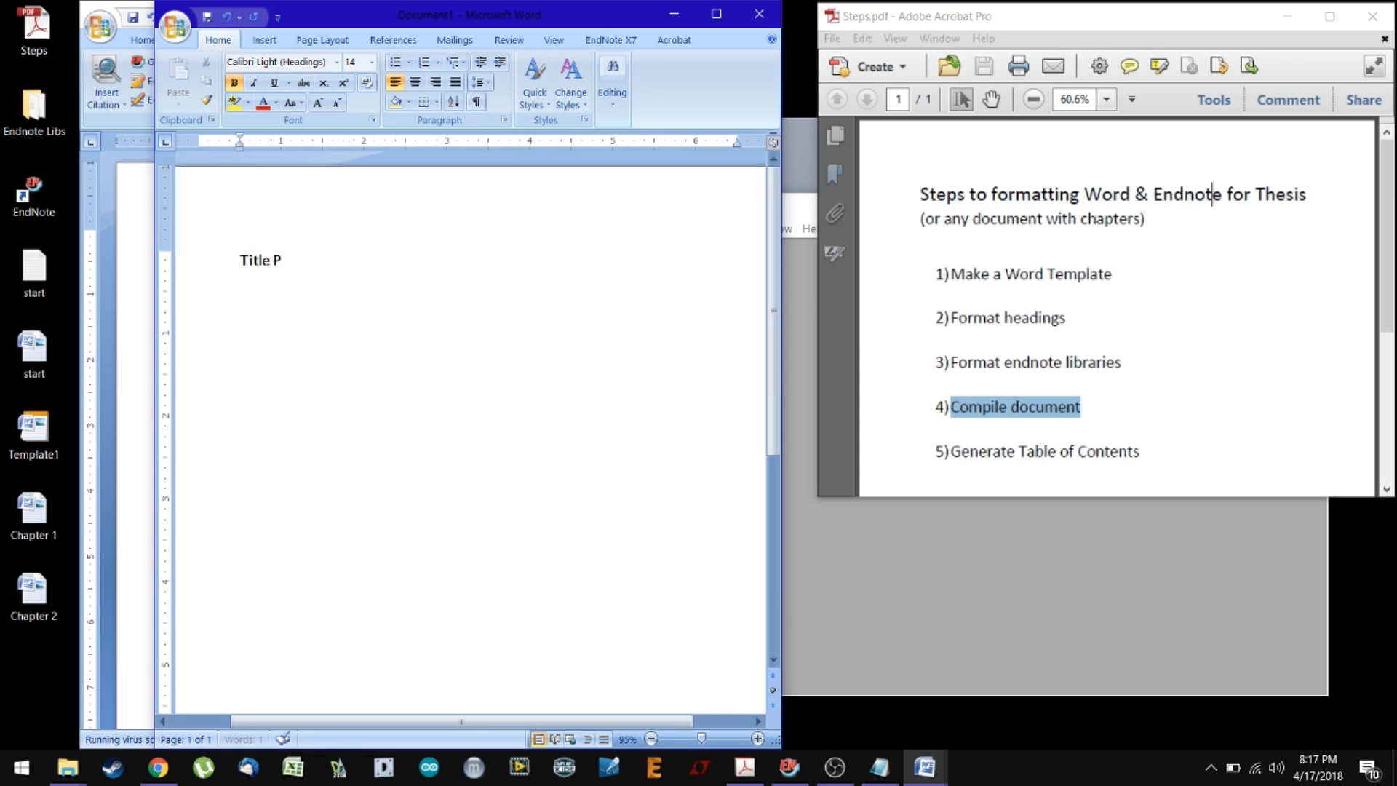
Add a page break, type 'Table of Contents', and add another page break
left_click(264, 40)
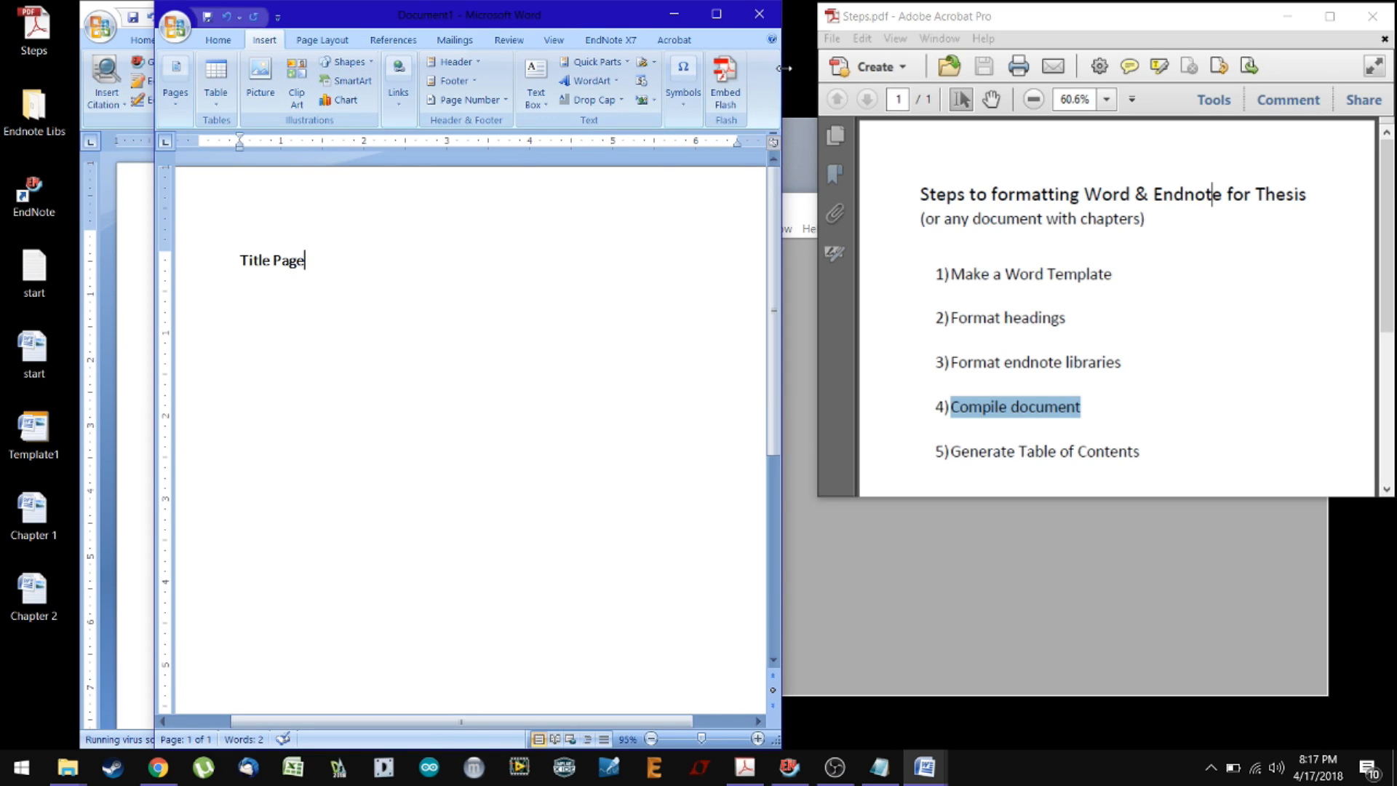
left_click_drag(784, 68, 914, 67)
left_click(203, 100)
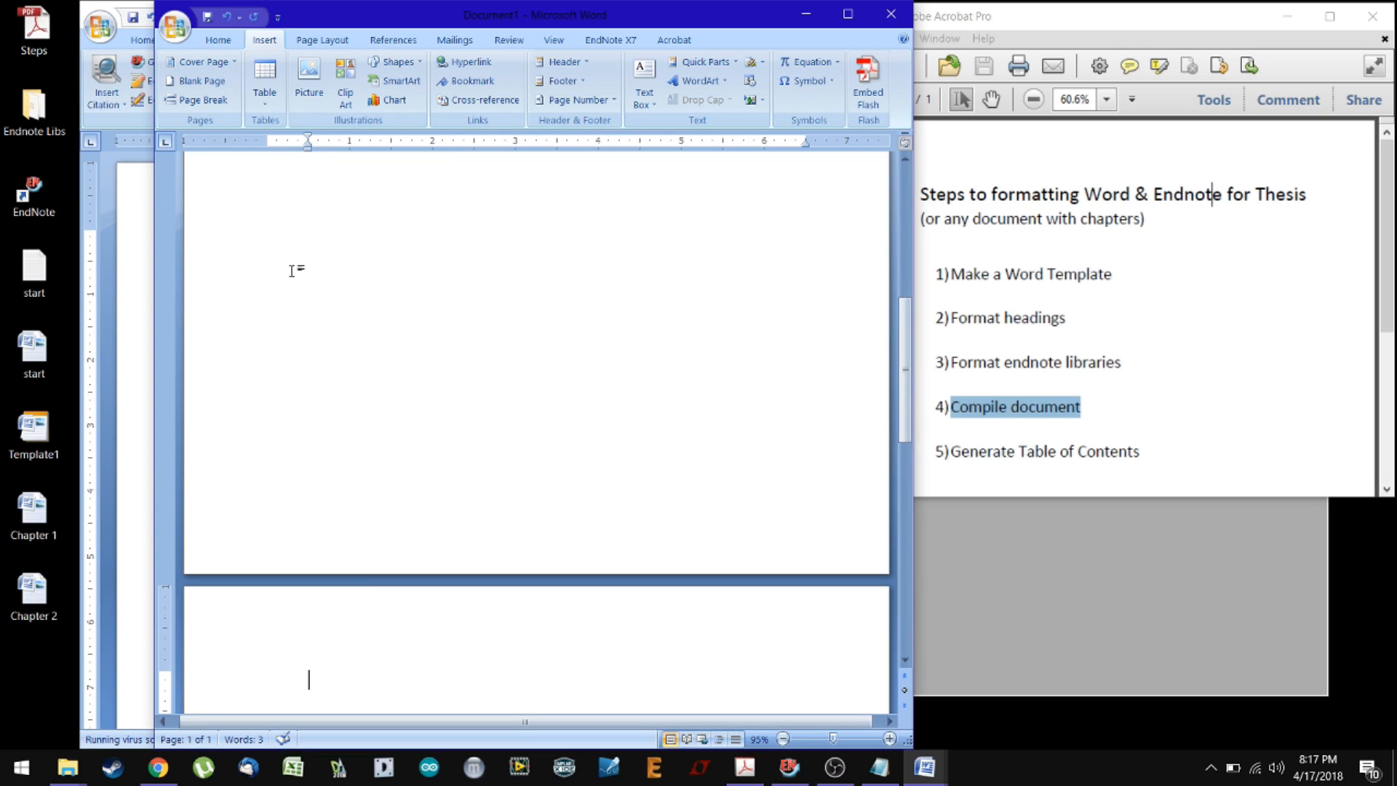
type("Table of C")
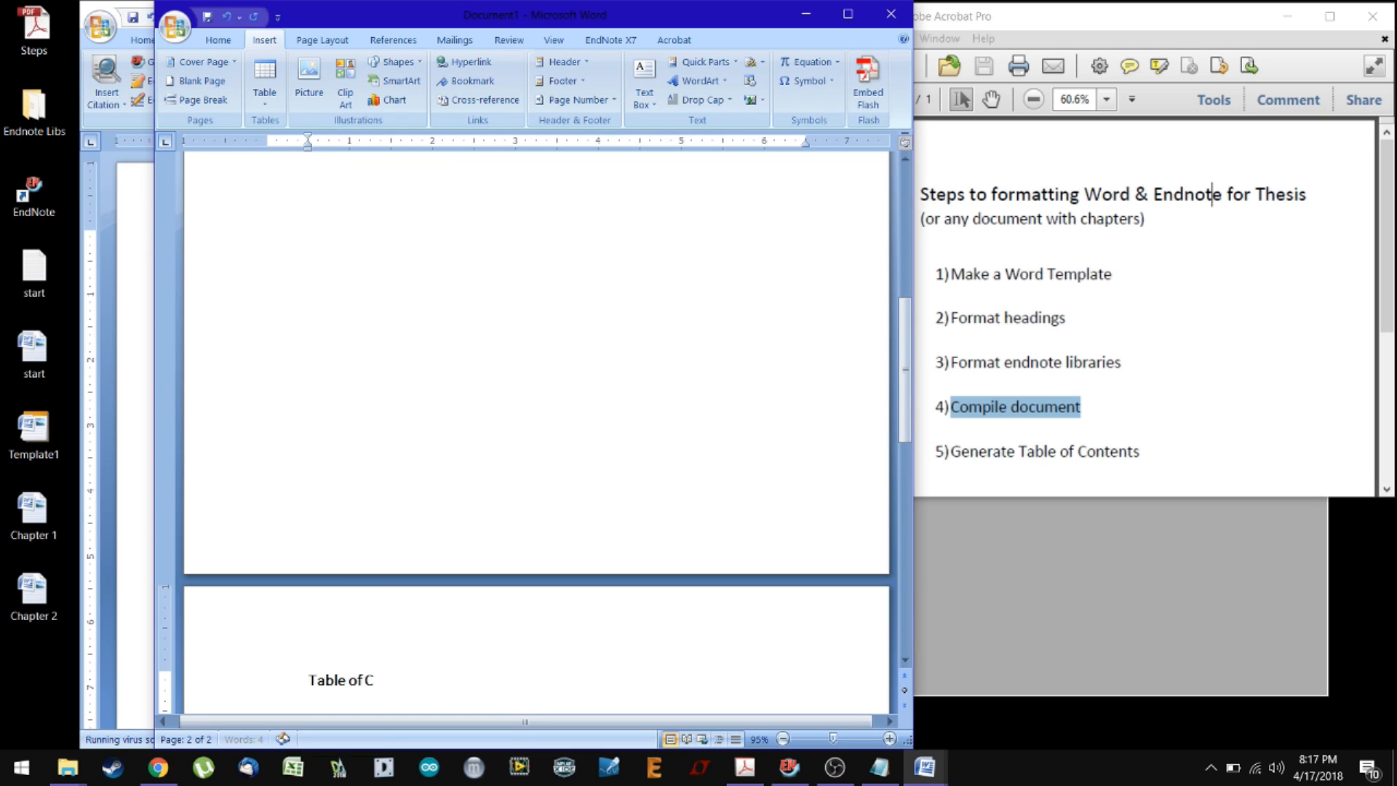
type("ontents")
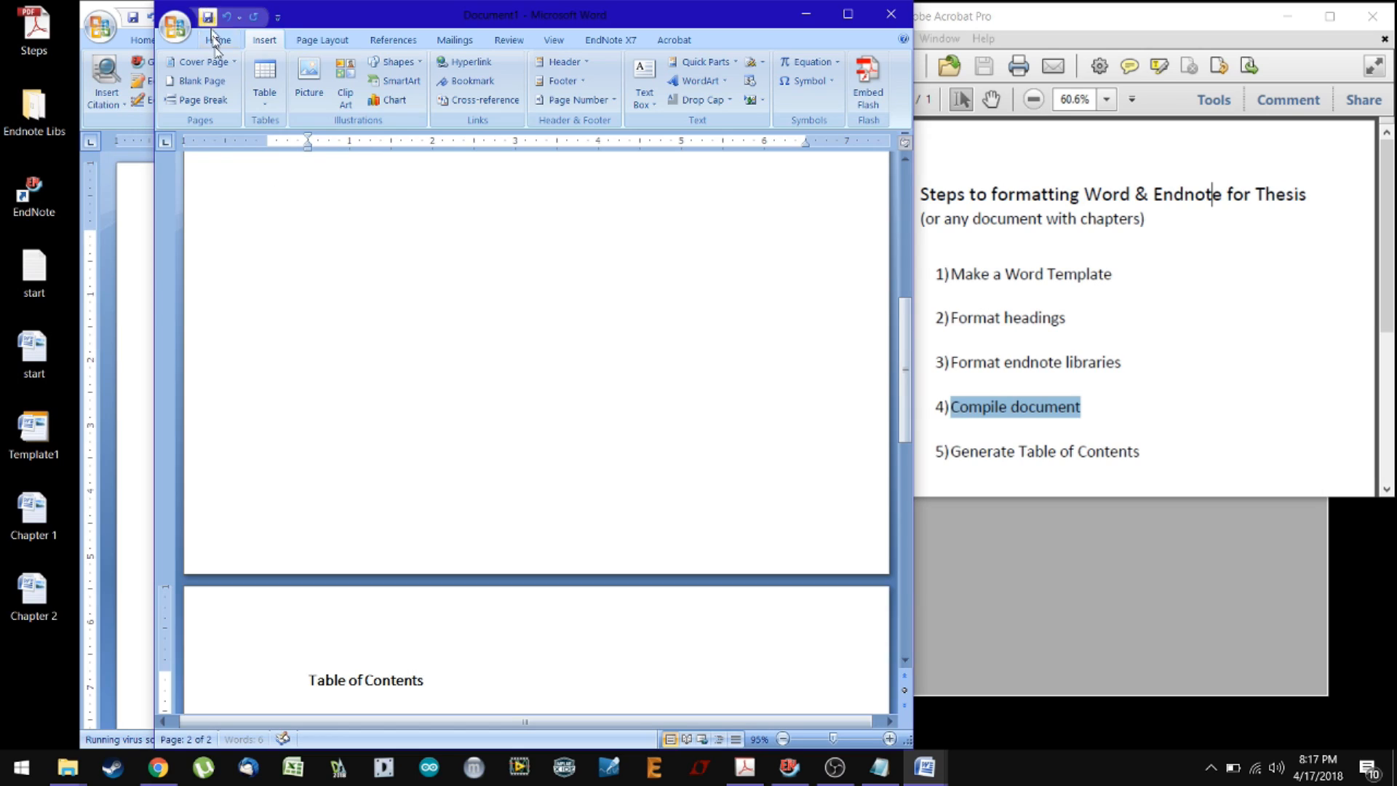
left_click(203, 100)
scroll(546, 509, "down", 2)
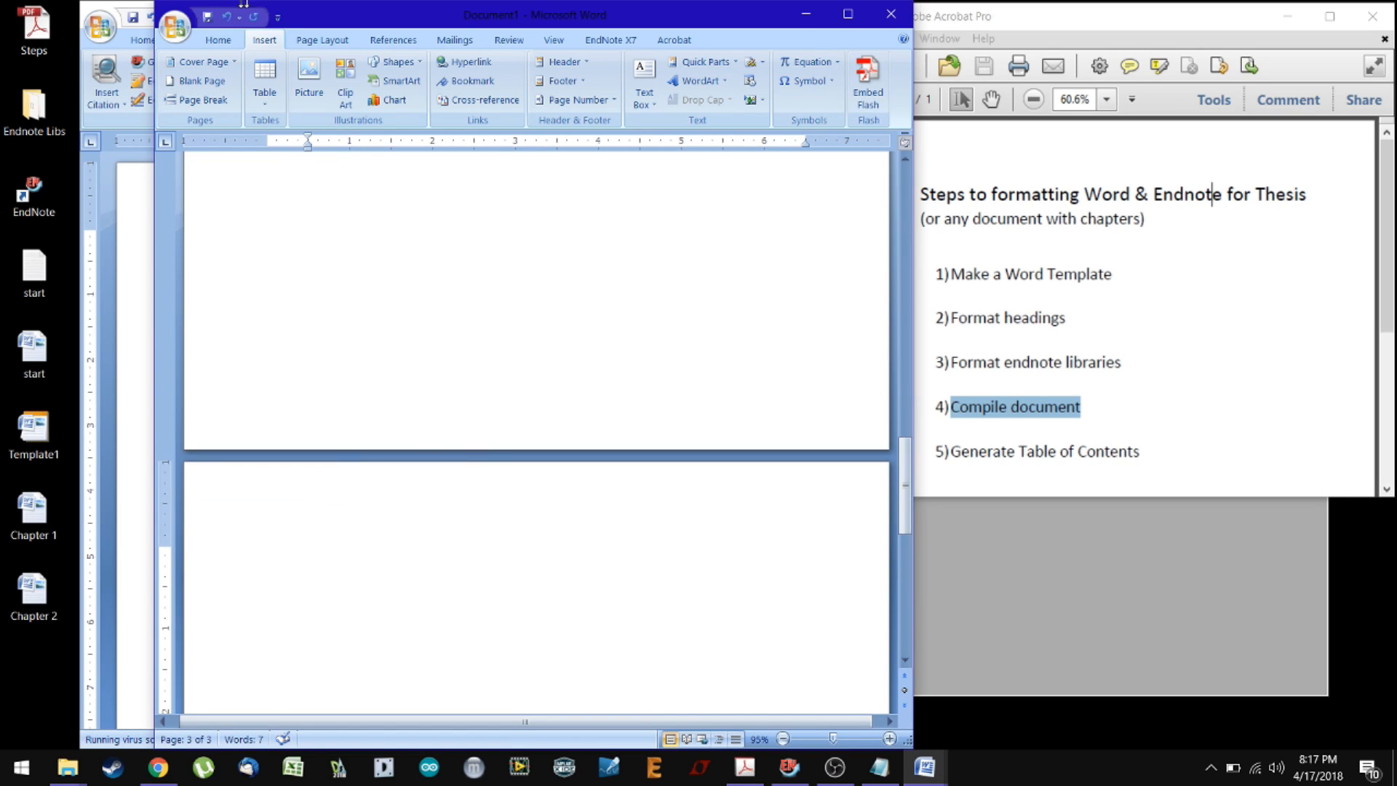
Insert a Next Page section break from Page Layout > Breaks, creating a fourth page
left_click(203, 99)
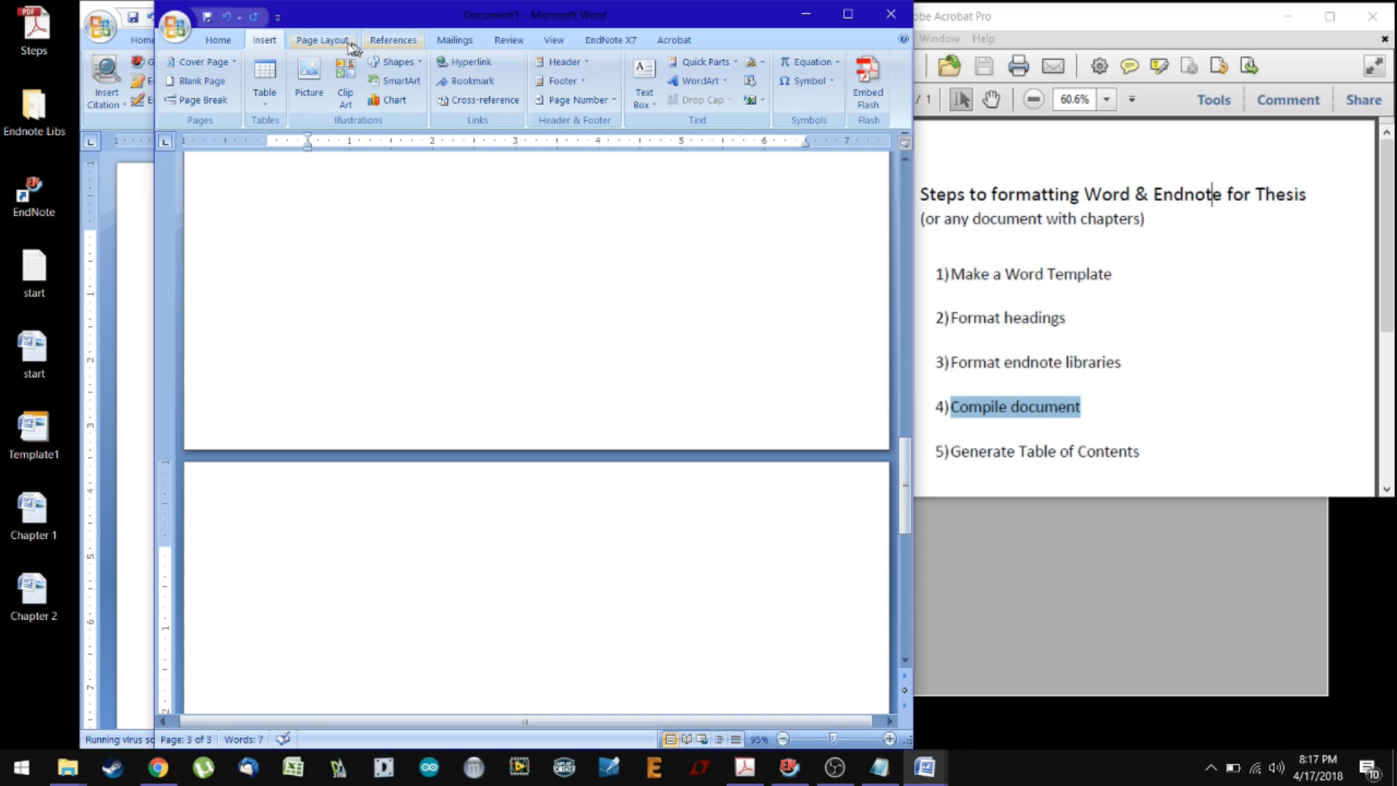
left_click(323, 40)
left_click(401, 64)
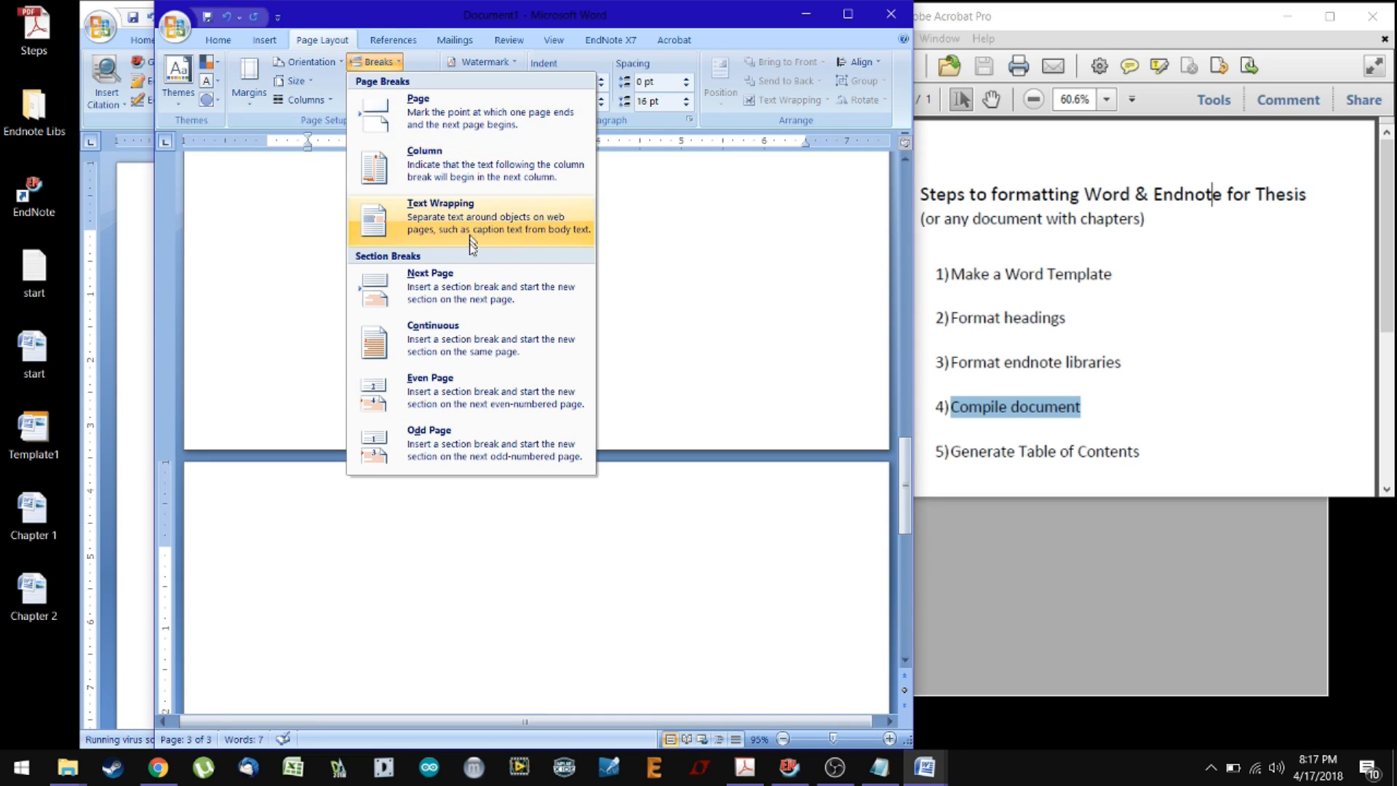
left_click(468, 331)
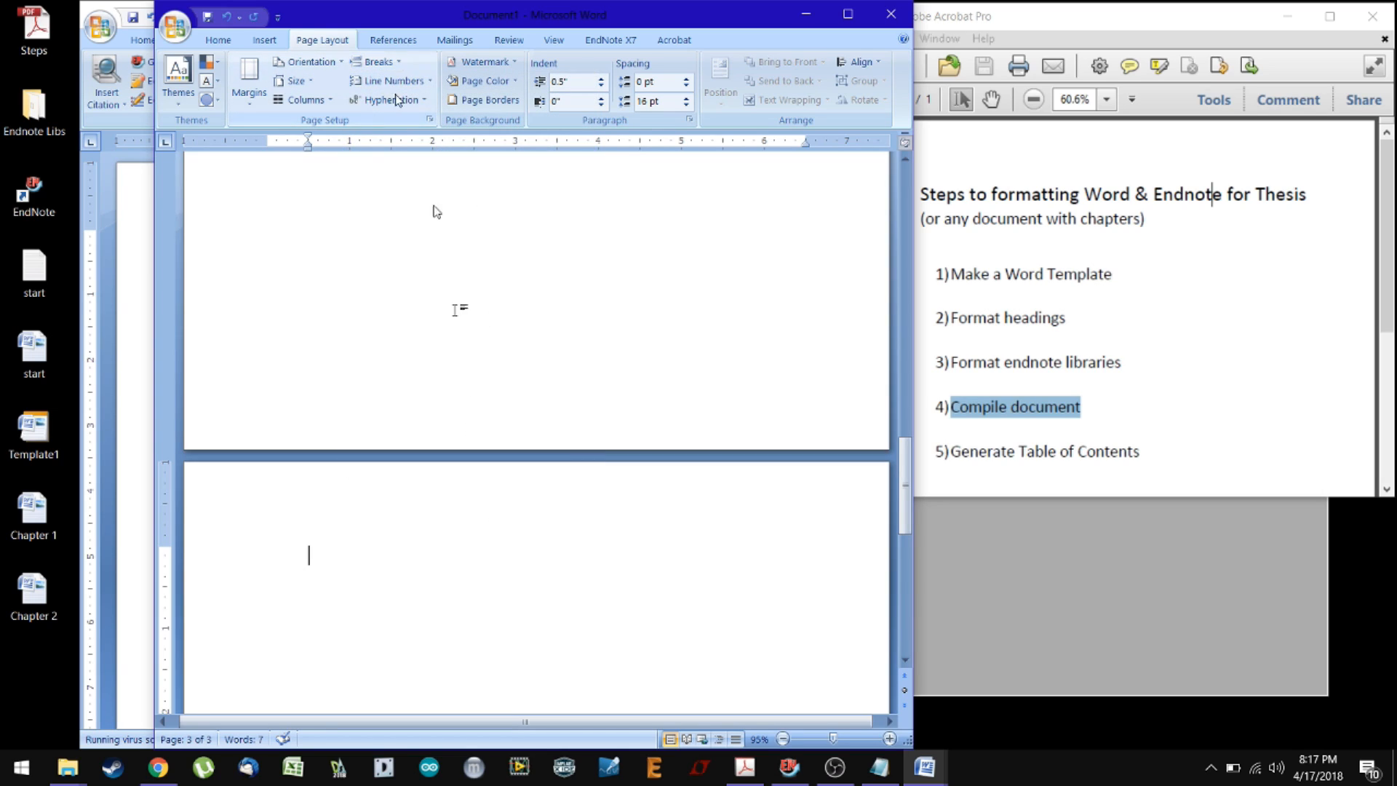
scroll(488, 487, "down", 7, "ctrl")
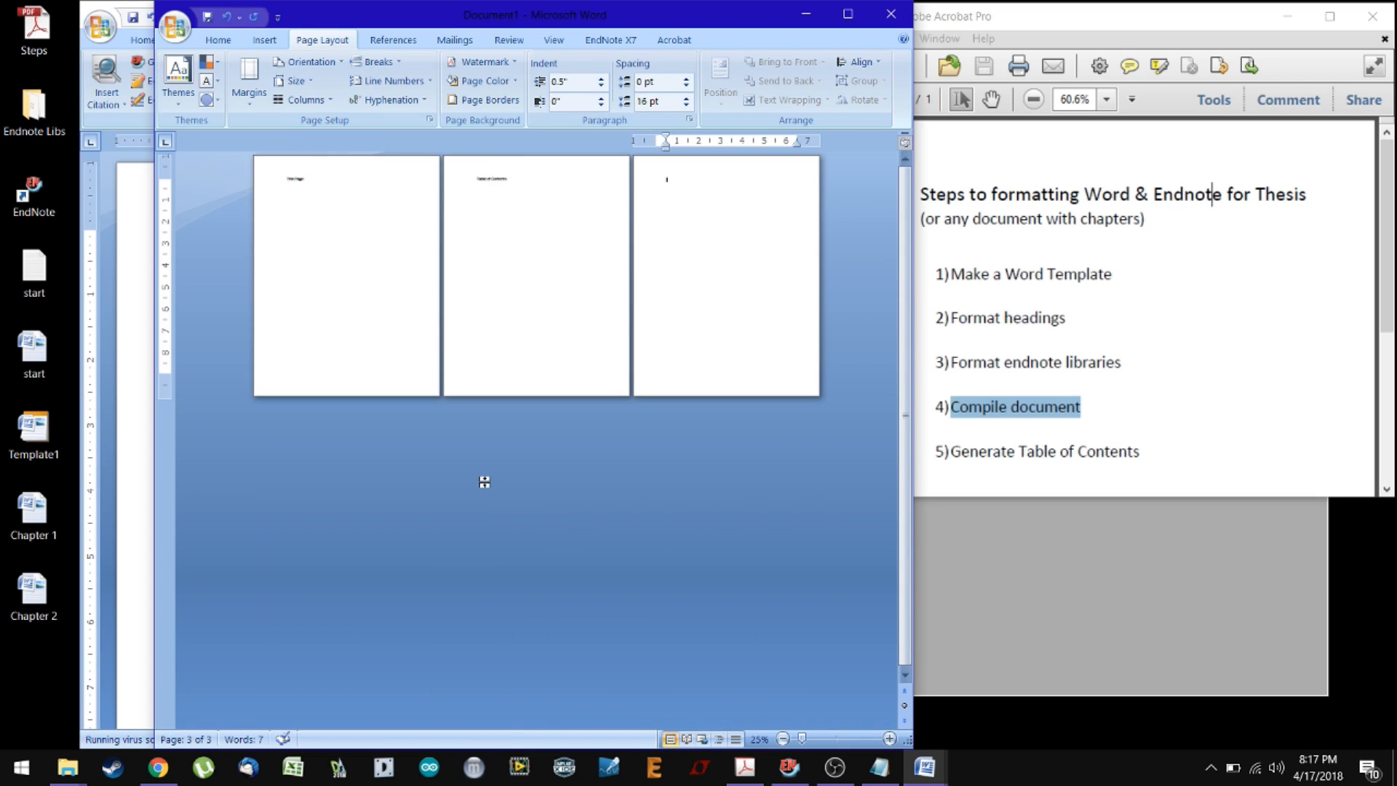
scroll(502, 224, "up", 1, "ctrl")
scroll(497, 315, "down", 1, "ctrl")
left_click(376, 62)
left_click(457, 297)
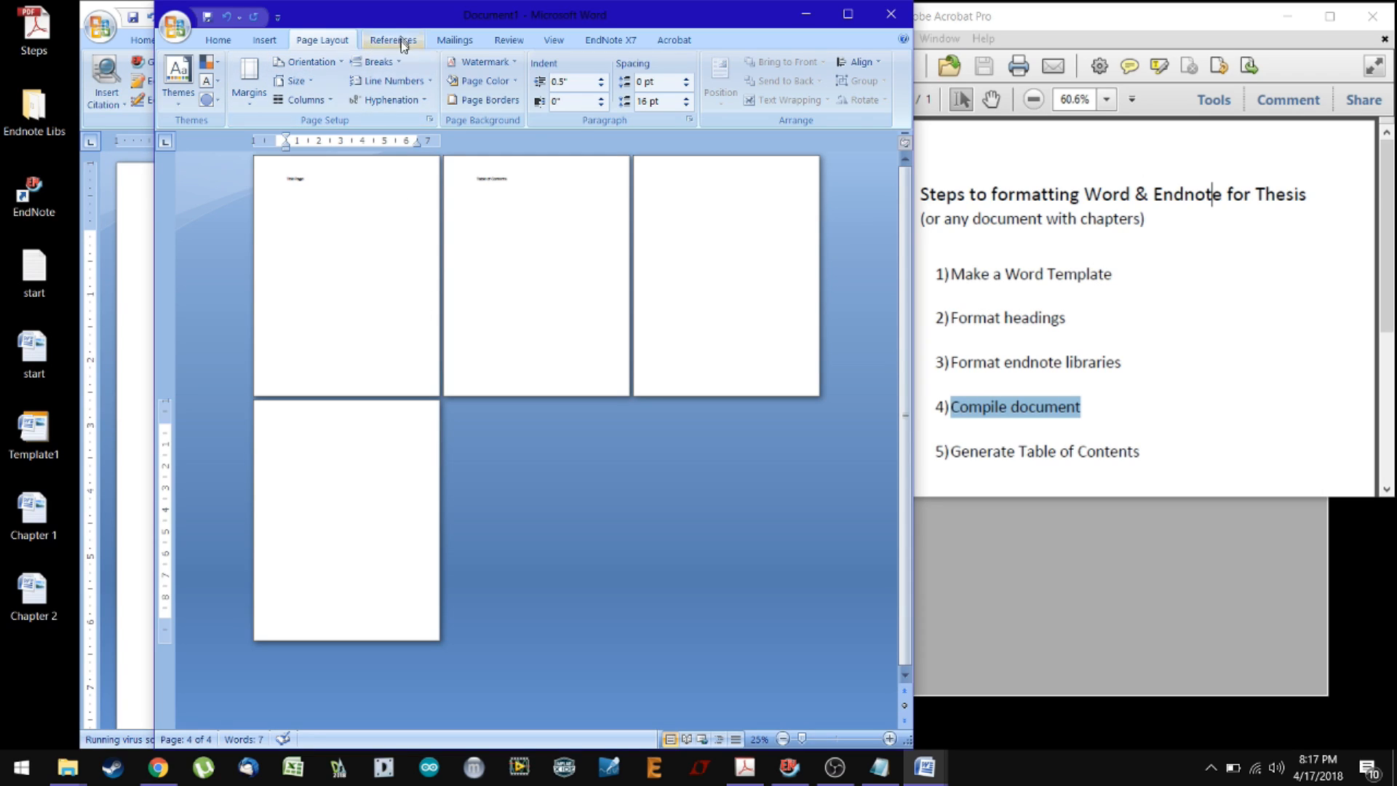
Insert the Chapter 1 file via Text from File and jump to the document's end
left_click(278, 51)
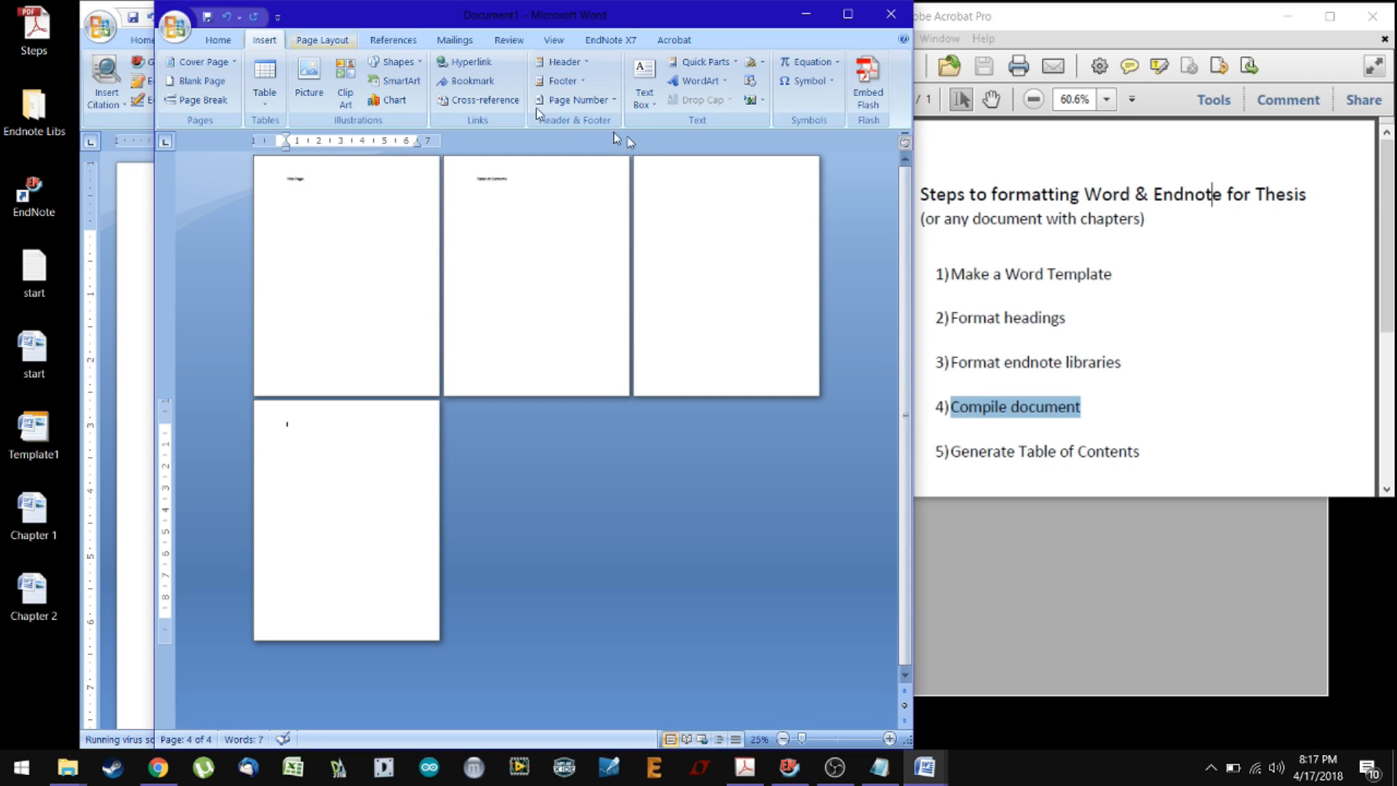
left_click(763, 102)
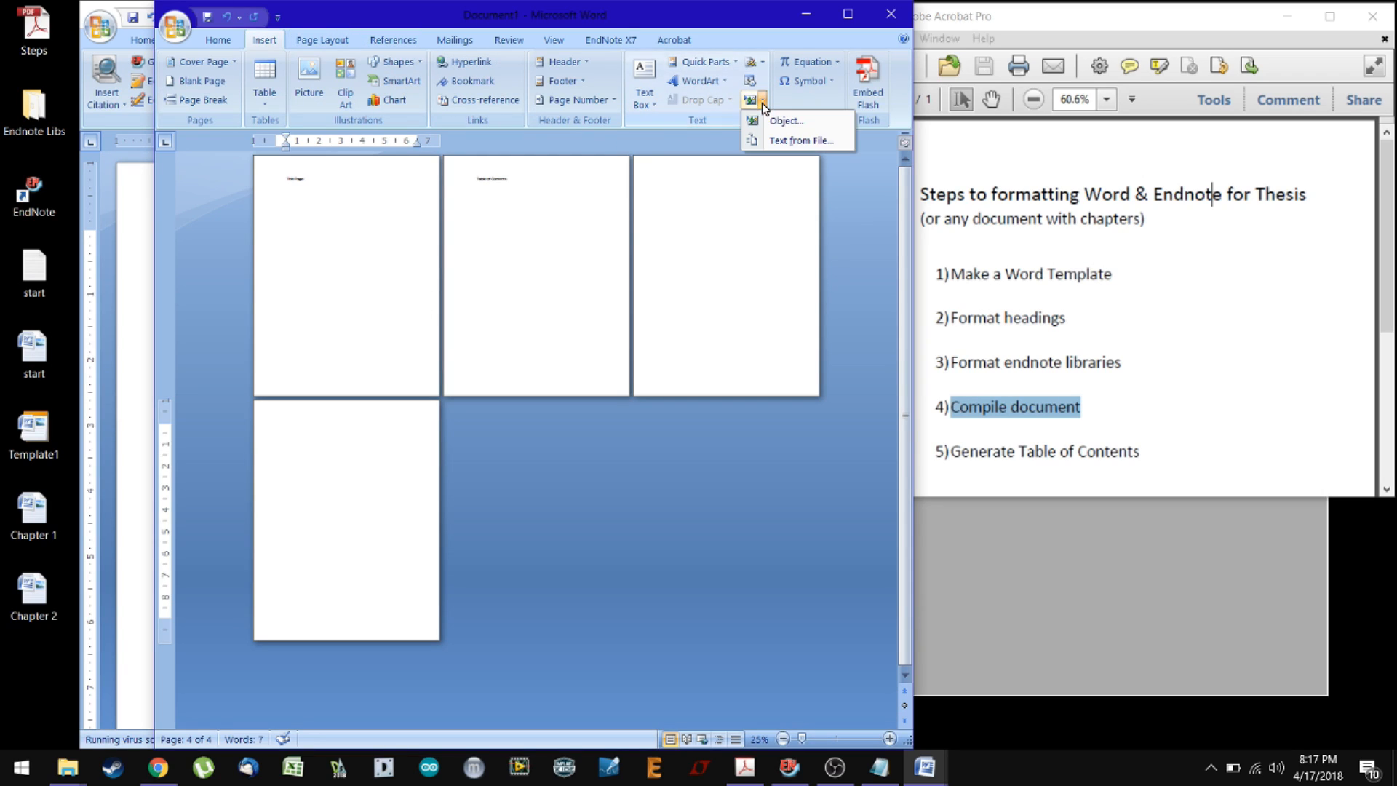
left_click(783, 144)
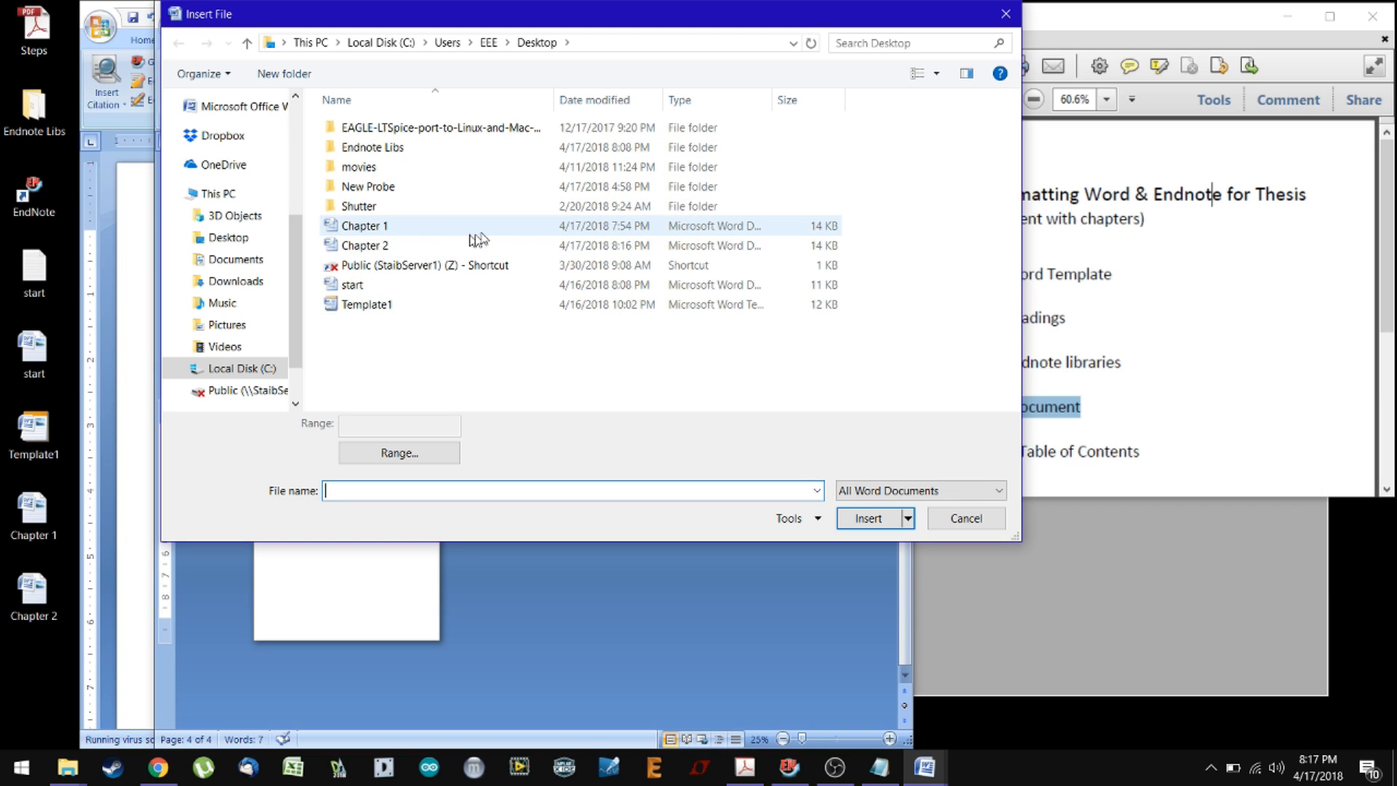
double_click(392, 230)
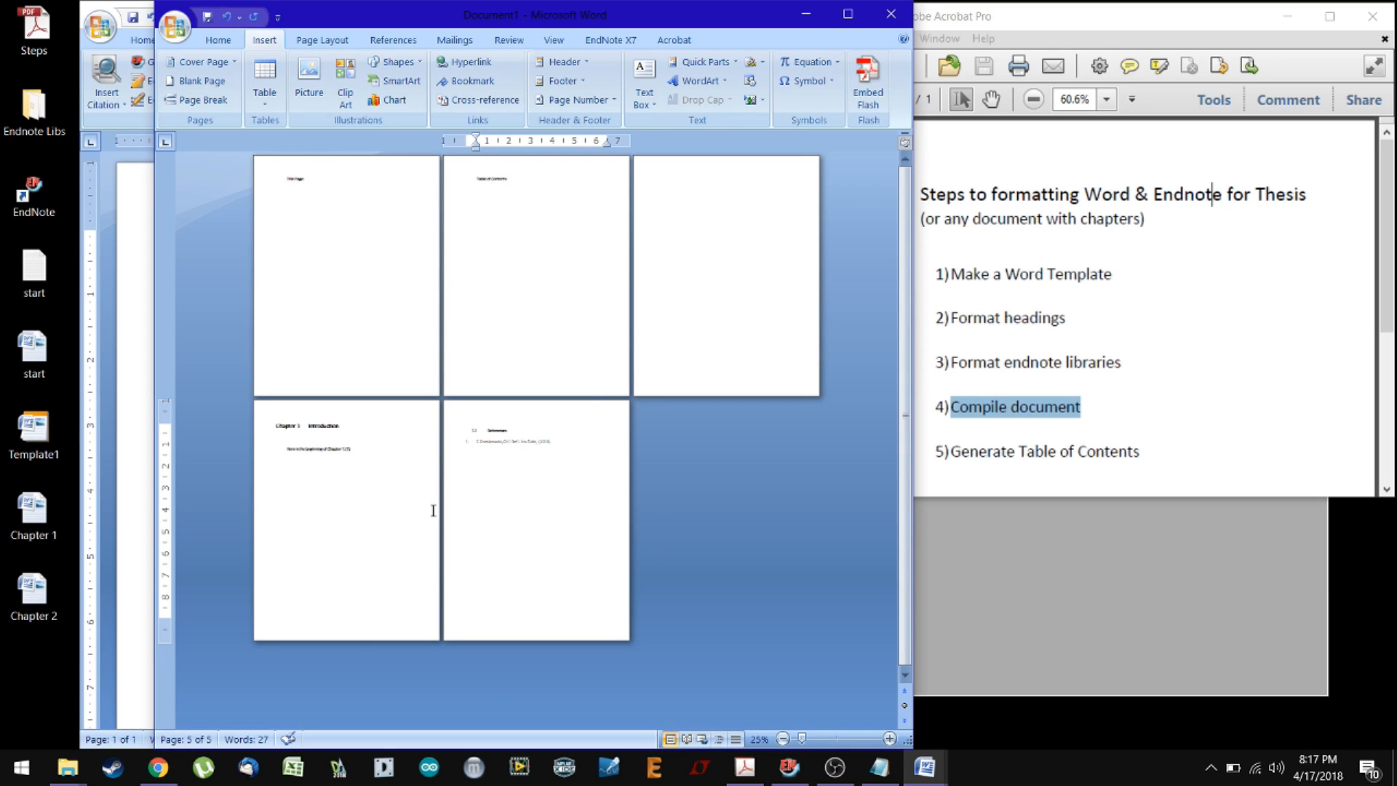
scroll(392, 473, "up", 3)
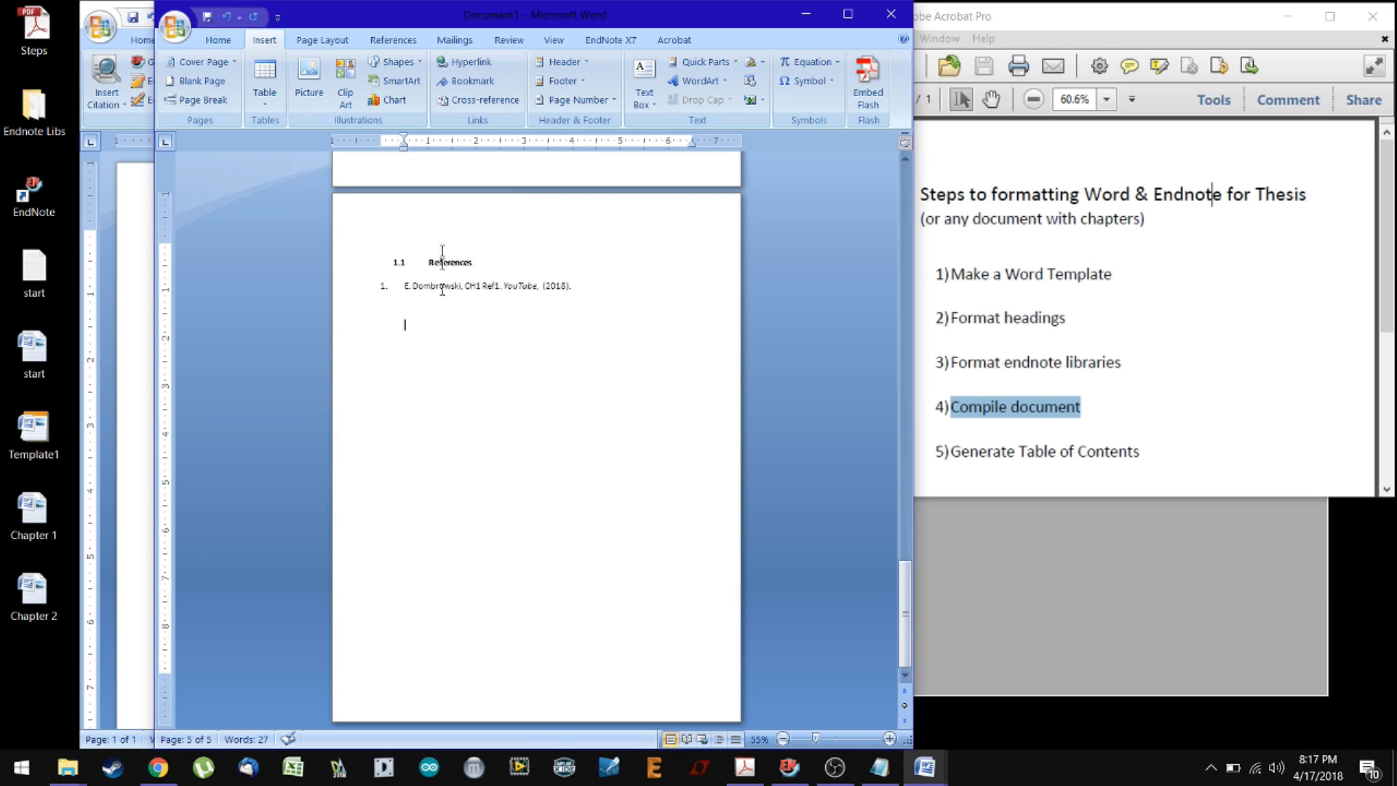
scroll(495, 455, "up", 2)
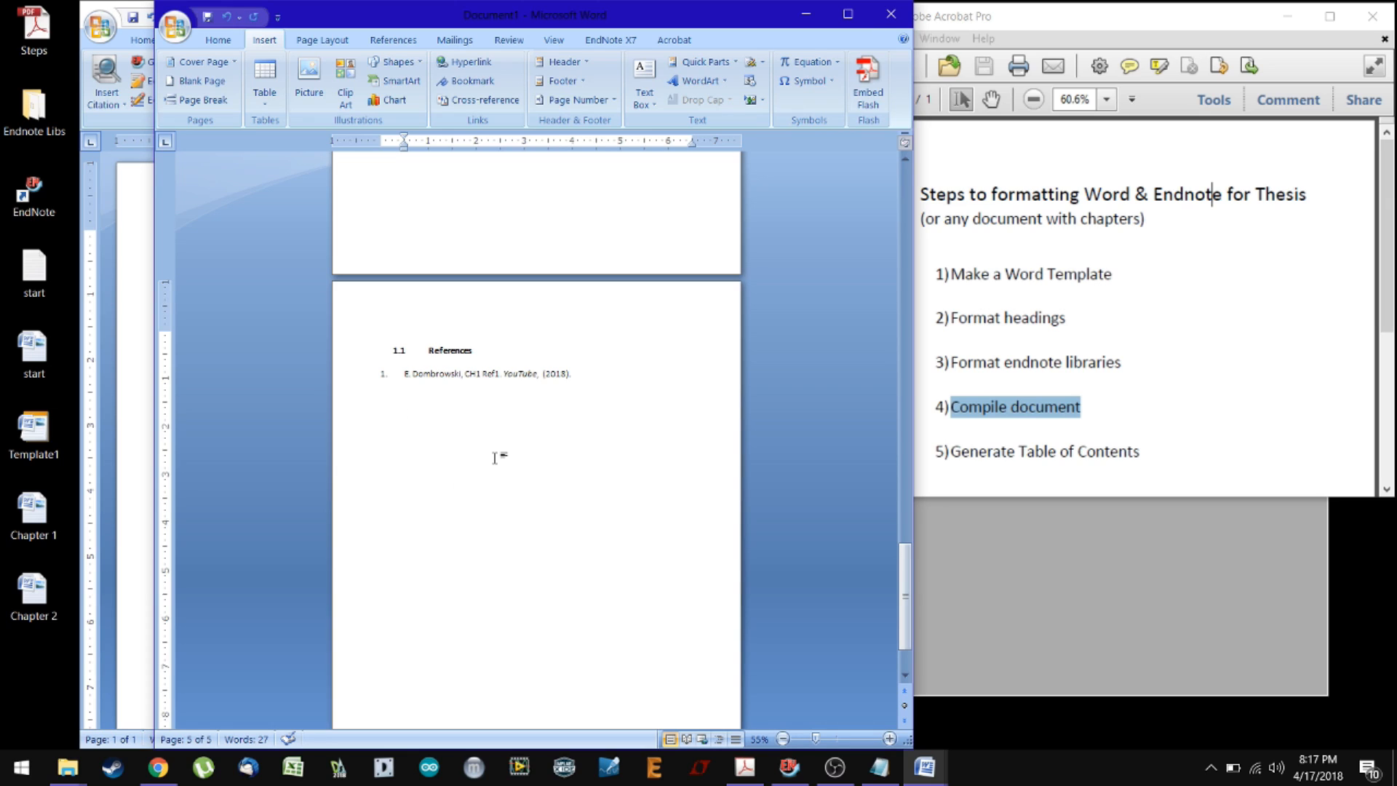
scroll(495, 455, "up", 15)
left_click(495, 457)
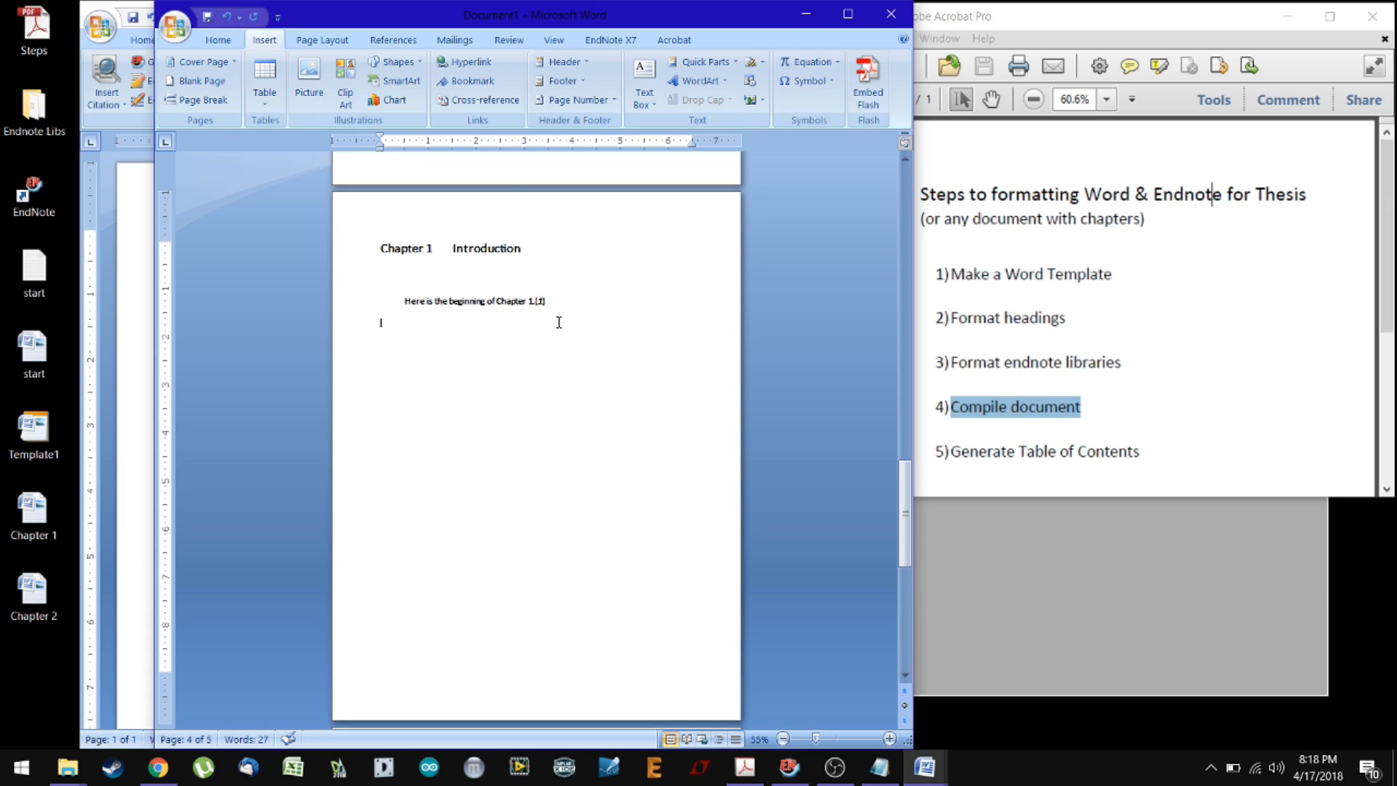
key("ctrl+End")
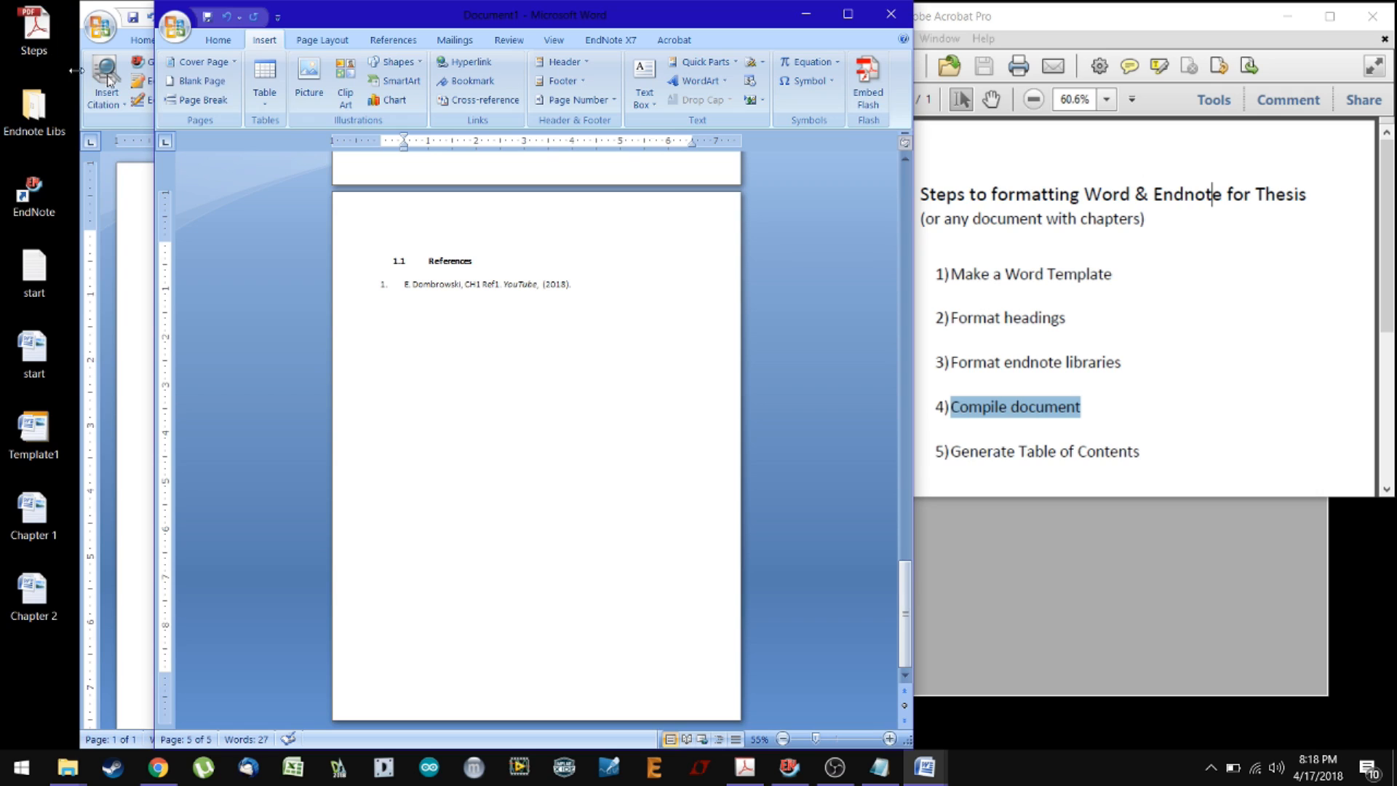
scroll(435, 466, "down", 1)
Add two Next Page section breaks after Chapter 1's references
left_click(322, 40)
left_click(393, 40)
left_click(322, 40)
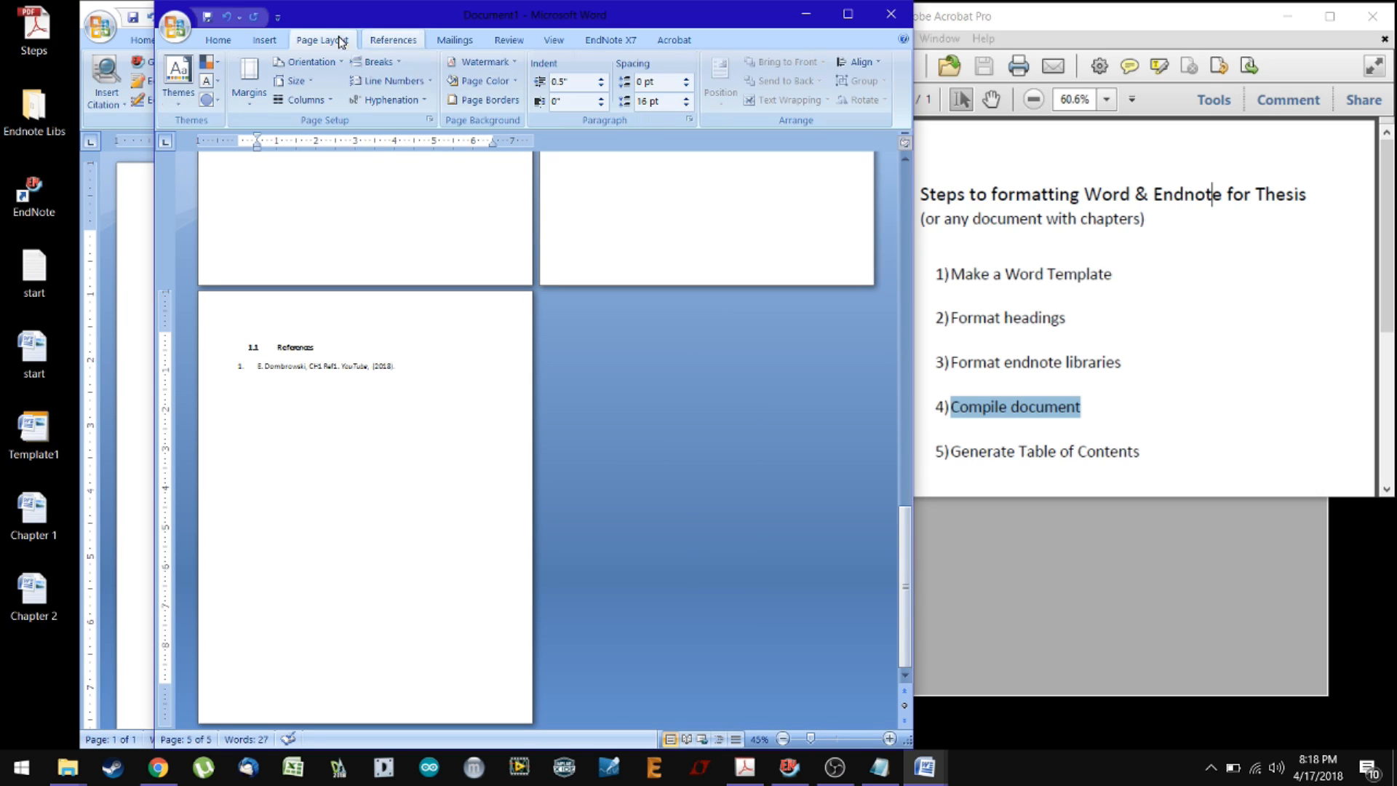
left_click(373, 62)
left_click(437, 286)
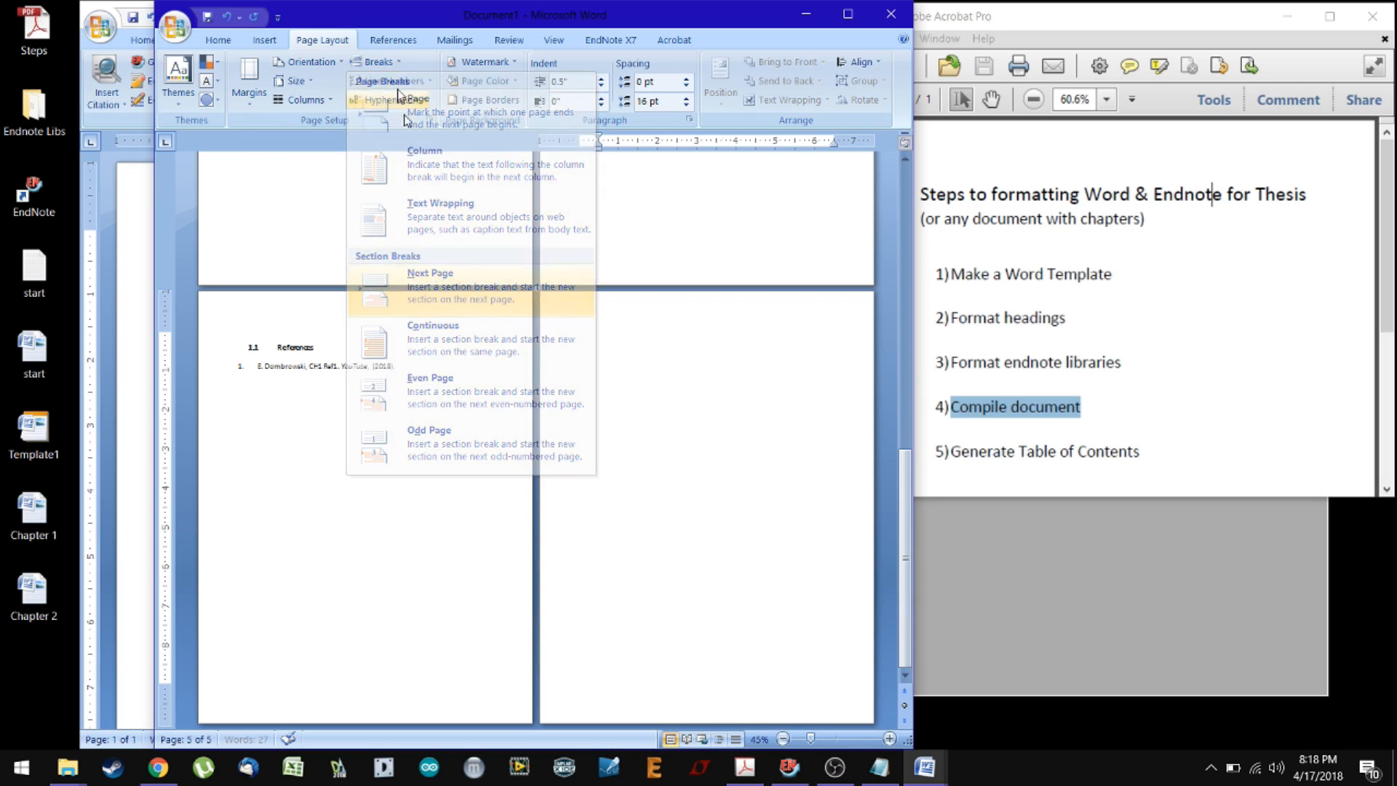
left_click(373, 62)
left_click(465, 287)
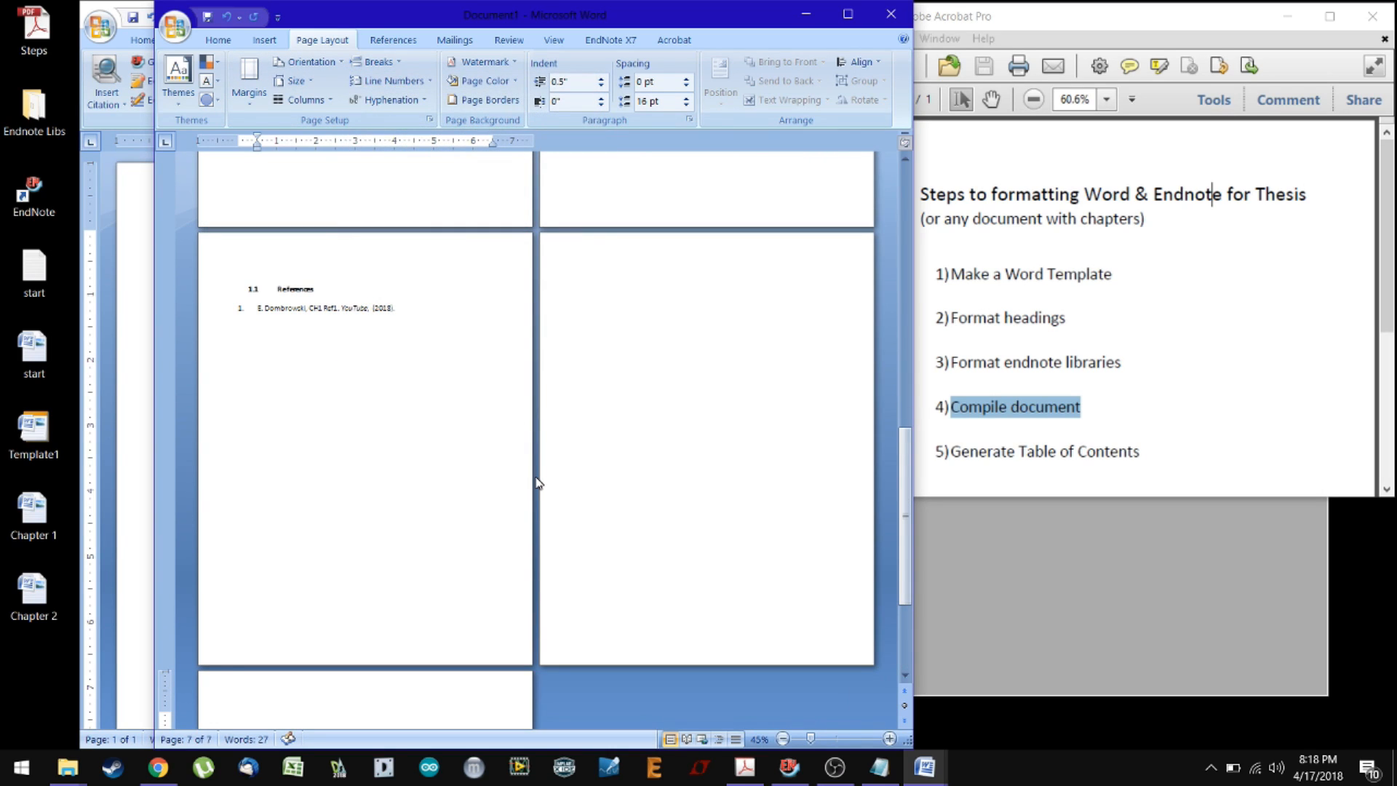
Open Text from File, cancel it, and switch over to the EndNote window
left_click(258, 41)
left_click(762, 100)
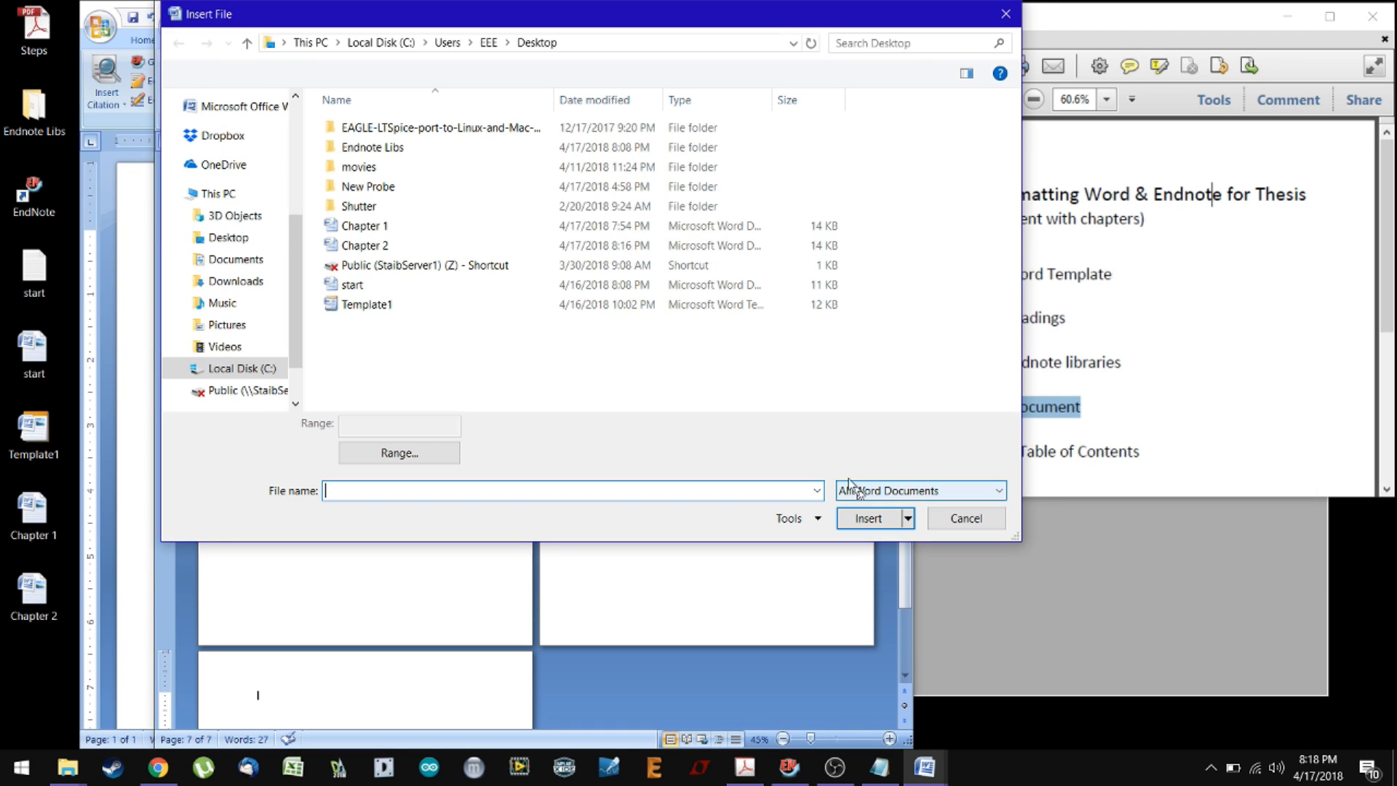
left_click(958, 520)
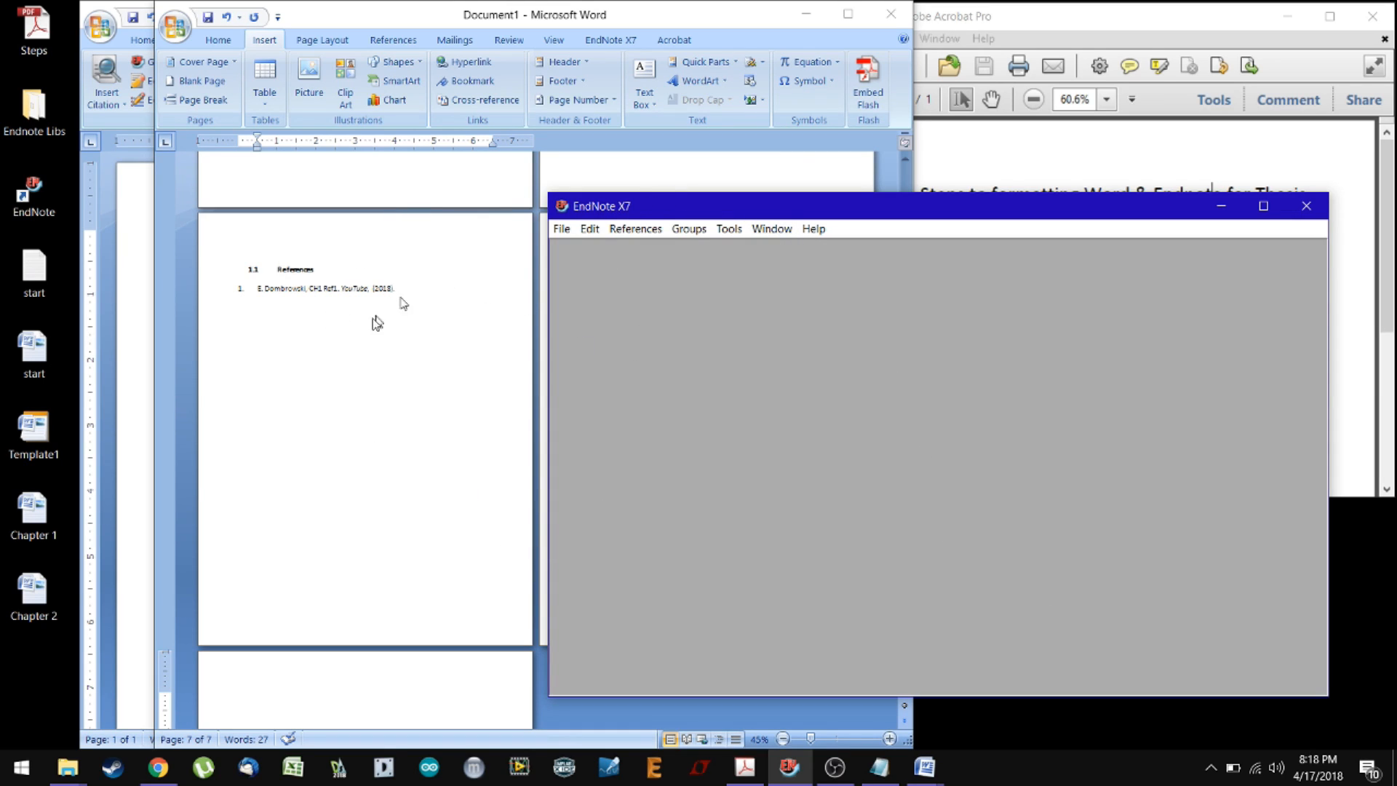
left_click(355, 502)
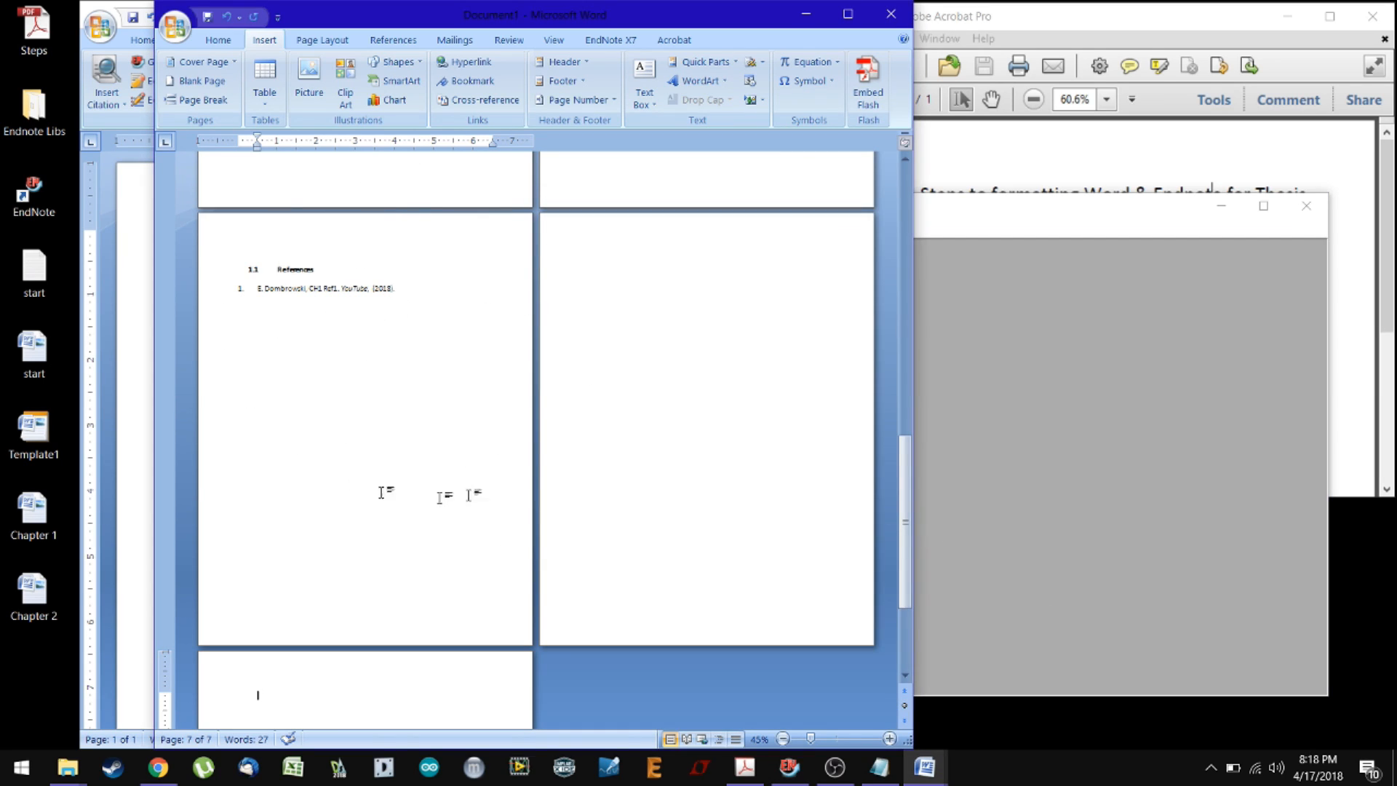
left_click(969, 226)
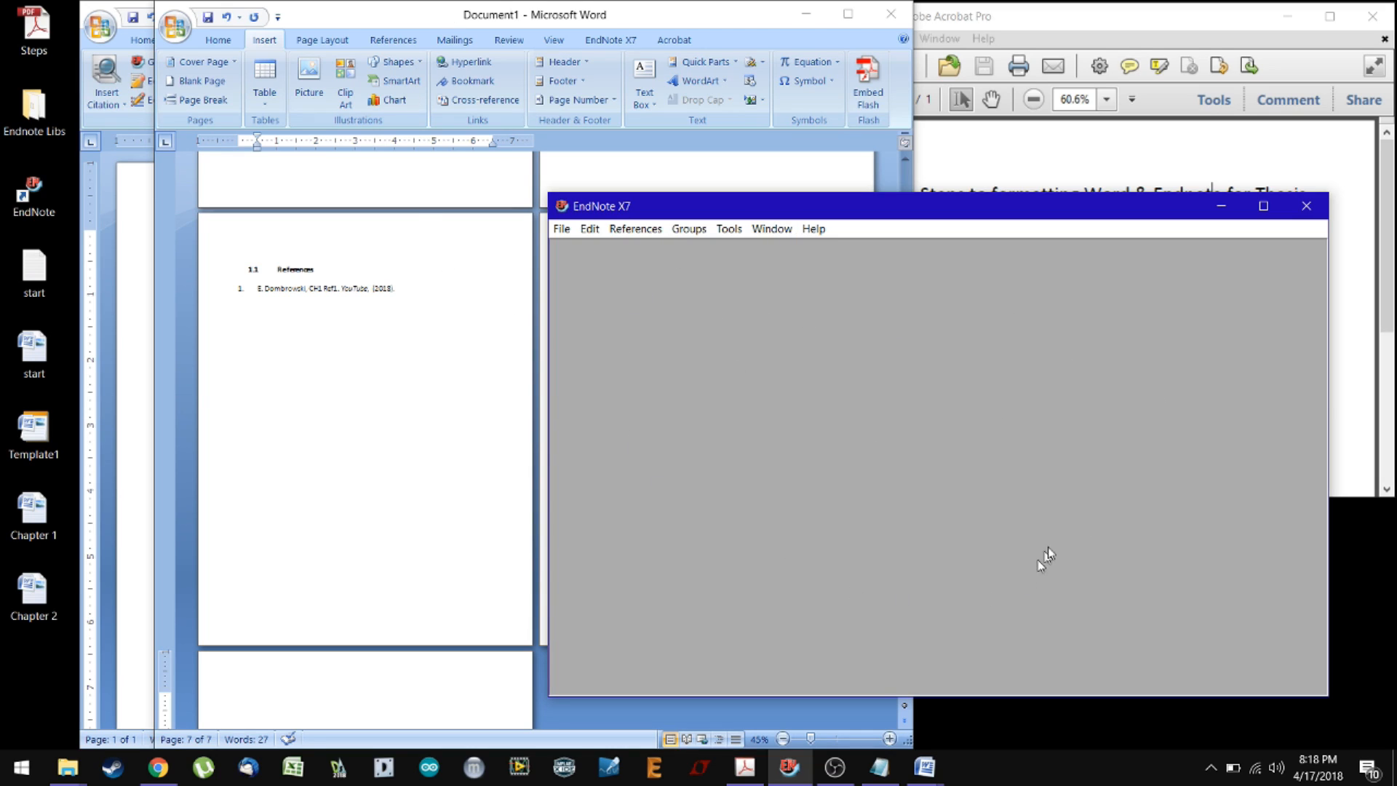
Check on the EndNote X7 ribbon that Instant Formatting remains off
left_click(391, 35)
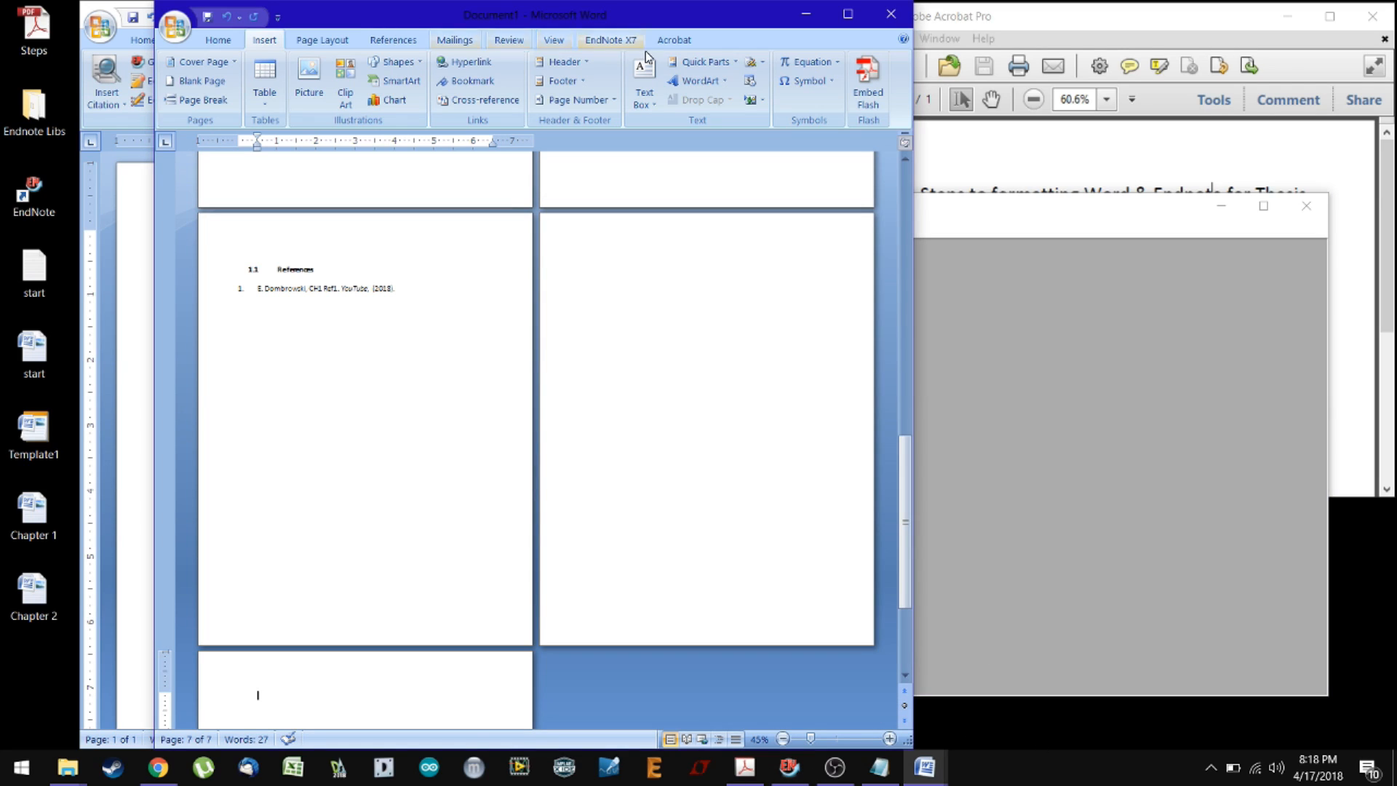
left_click(610, 40)
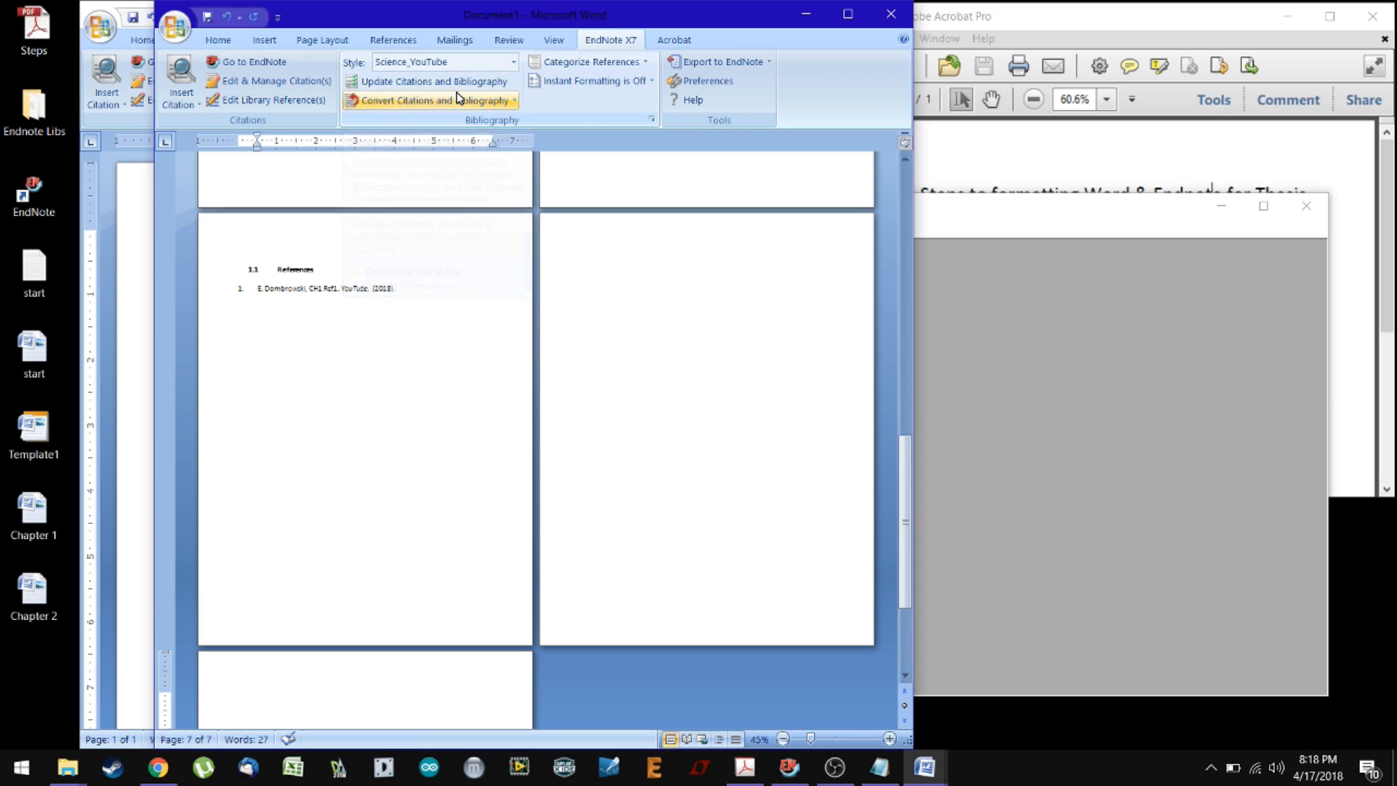
left_click(651, 81)
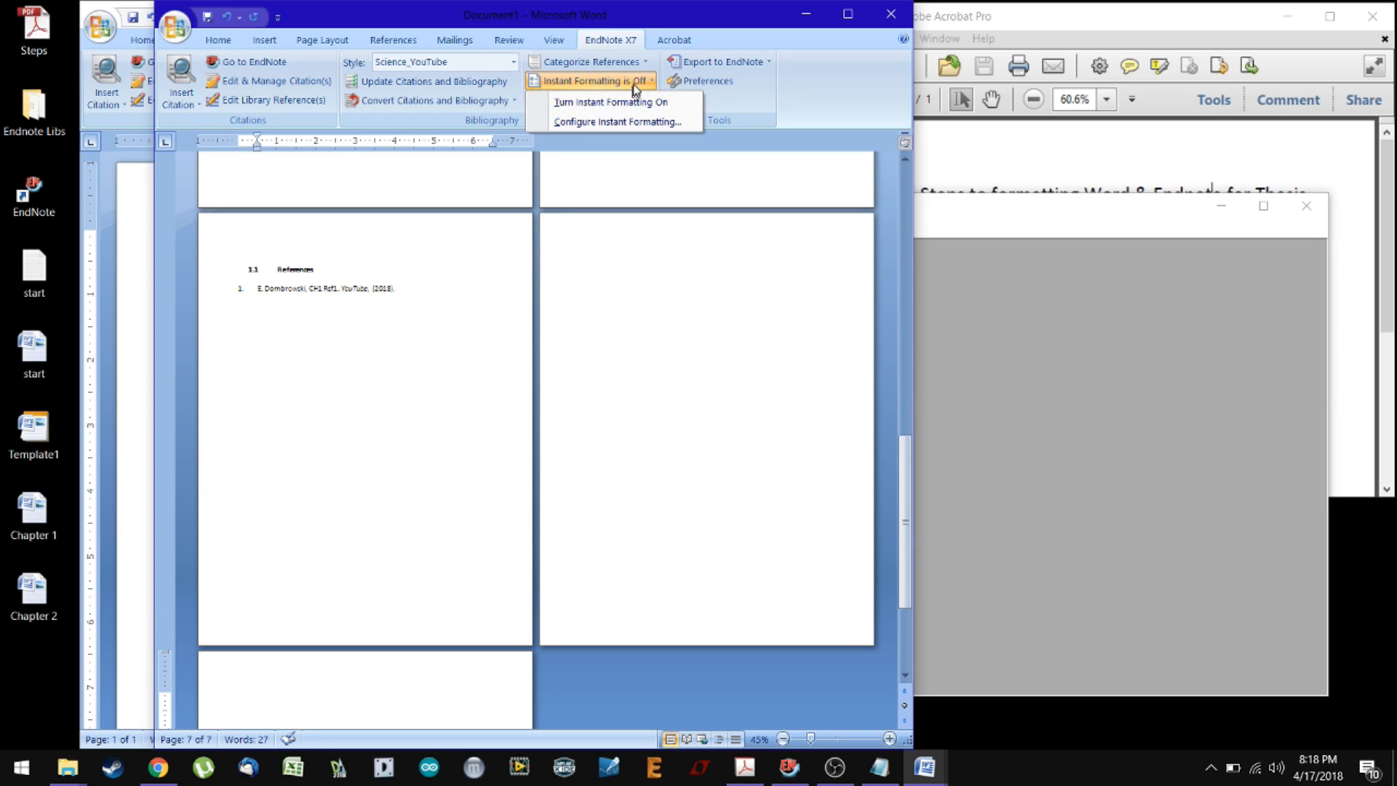
left_click(656, 83)
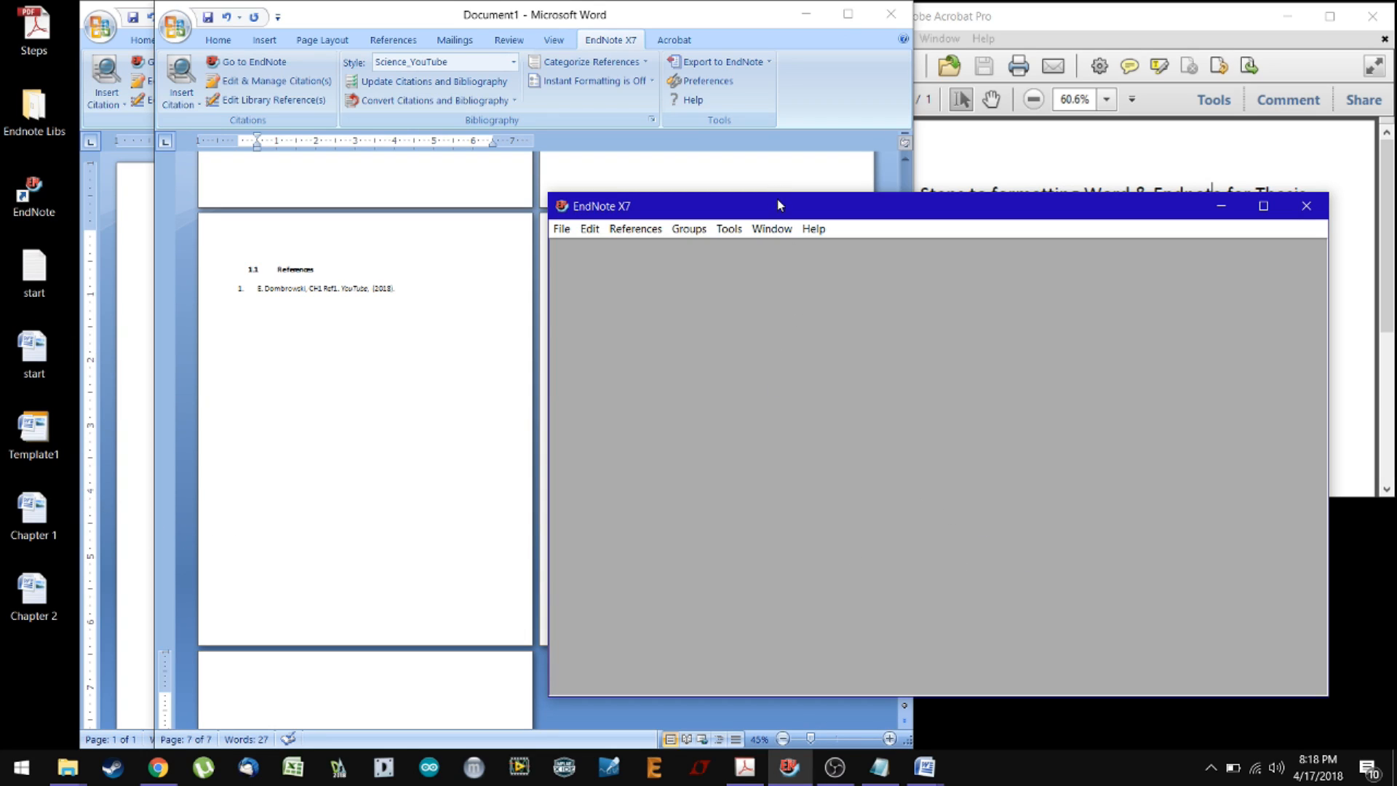
Shift the EndNote window right and switch back and forth between EndNote and Word
left_click_drag(784, 211, 800, 209)
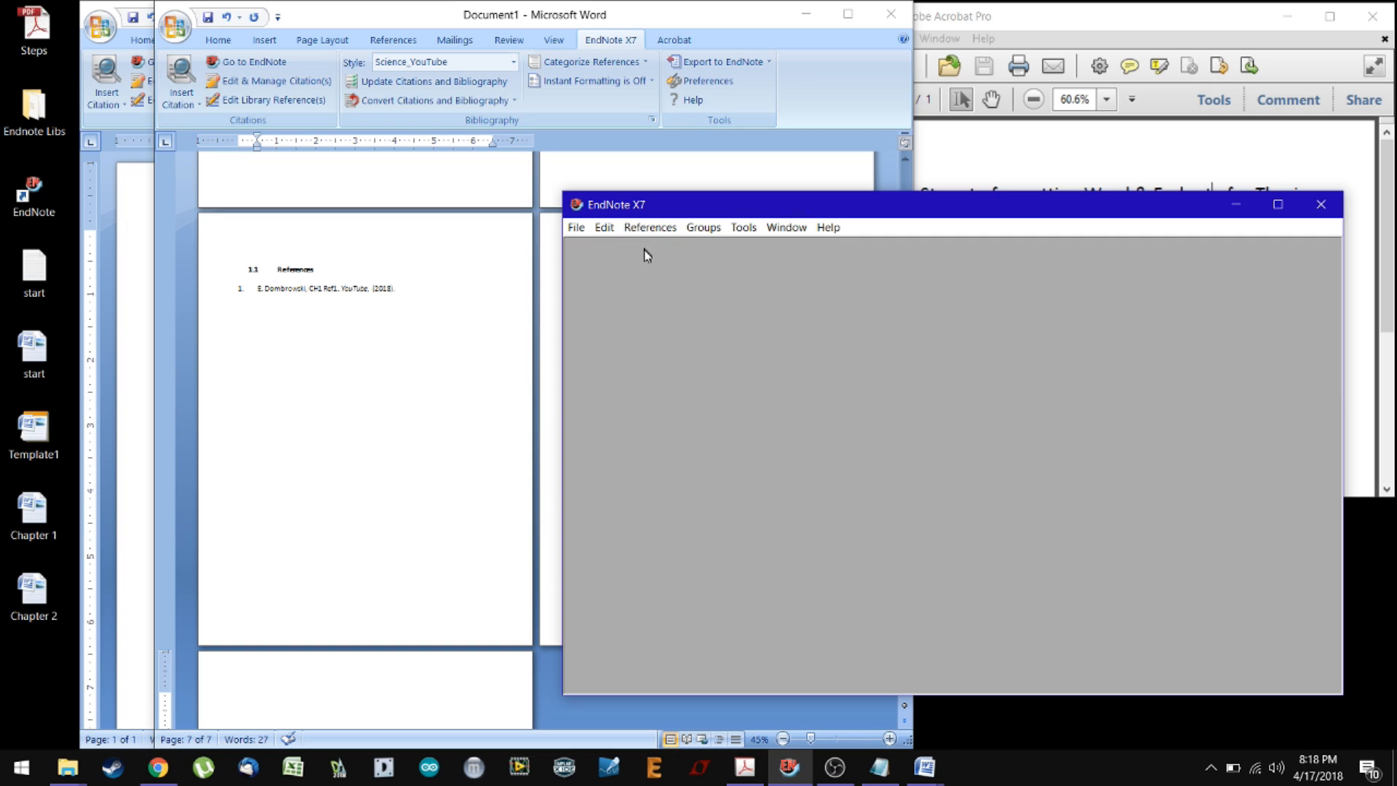
left_click(436, 368)
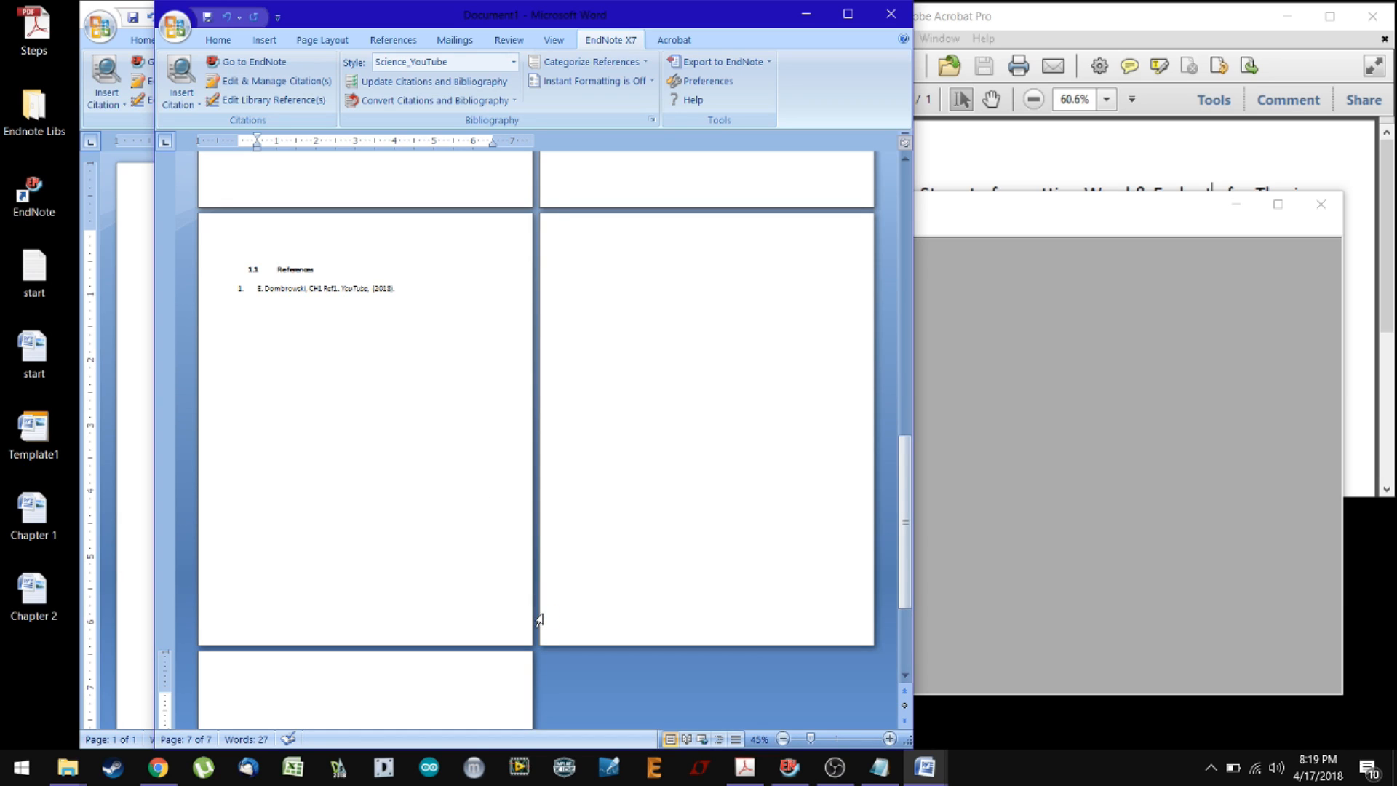
left_click(1011, 203)
left_click(436, 408)
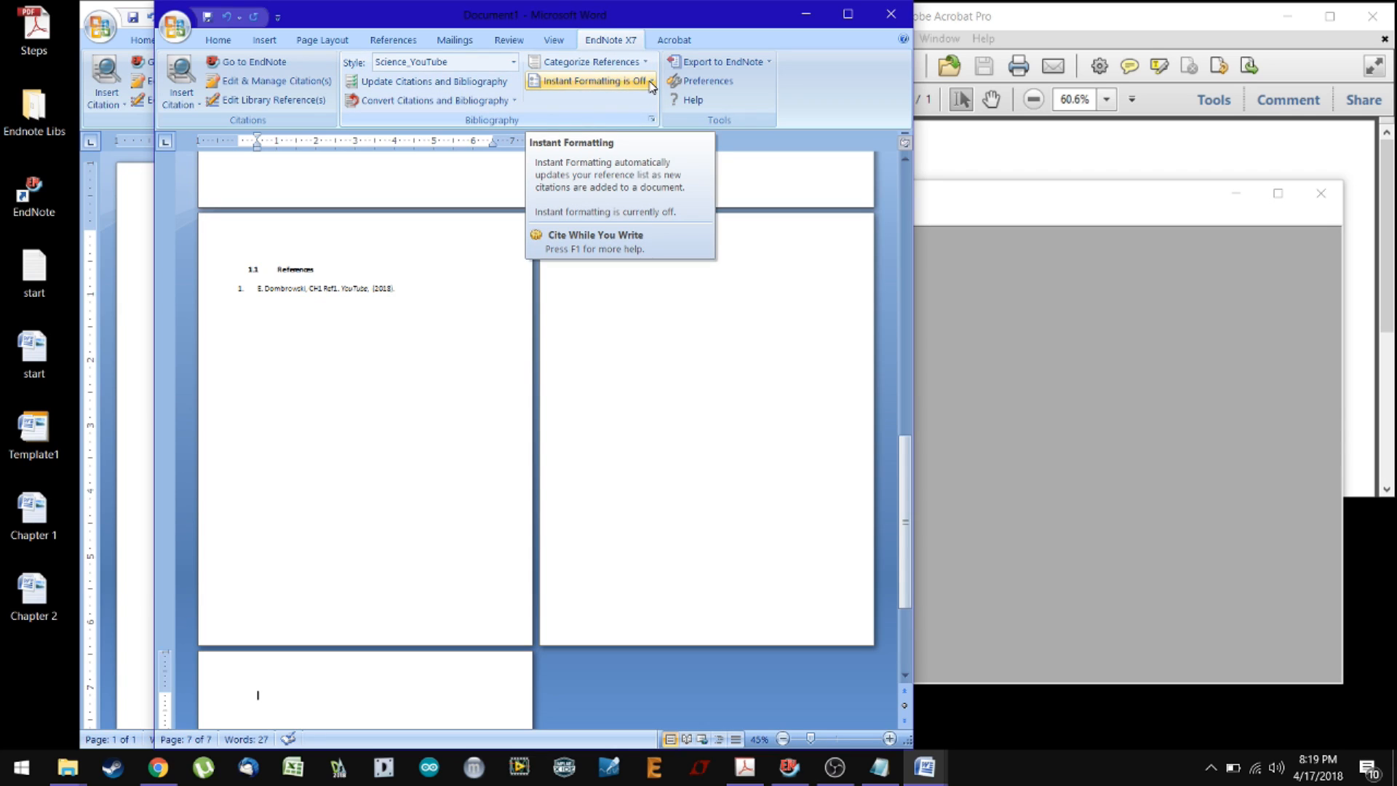
left_click(1036, 409)
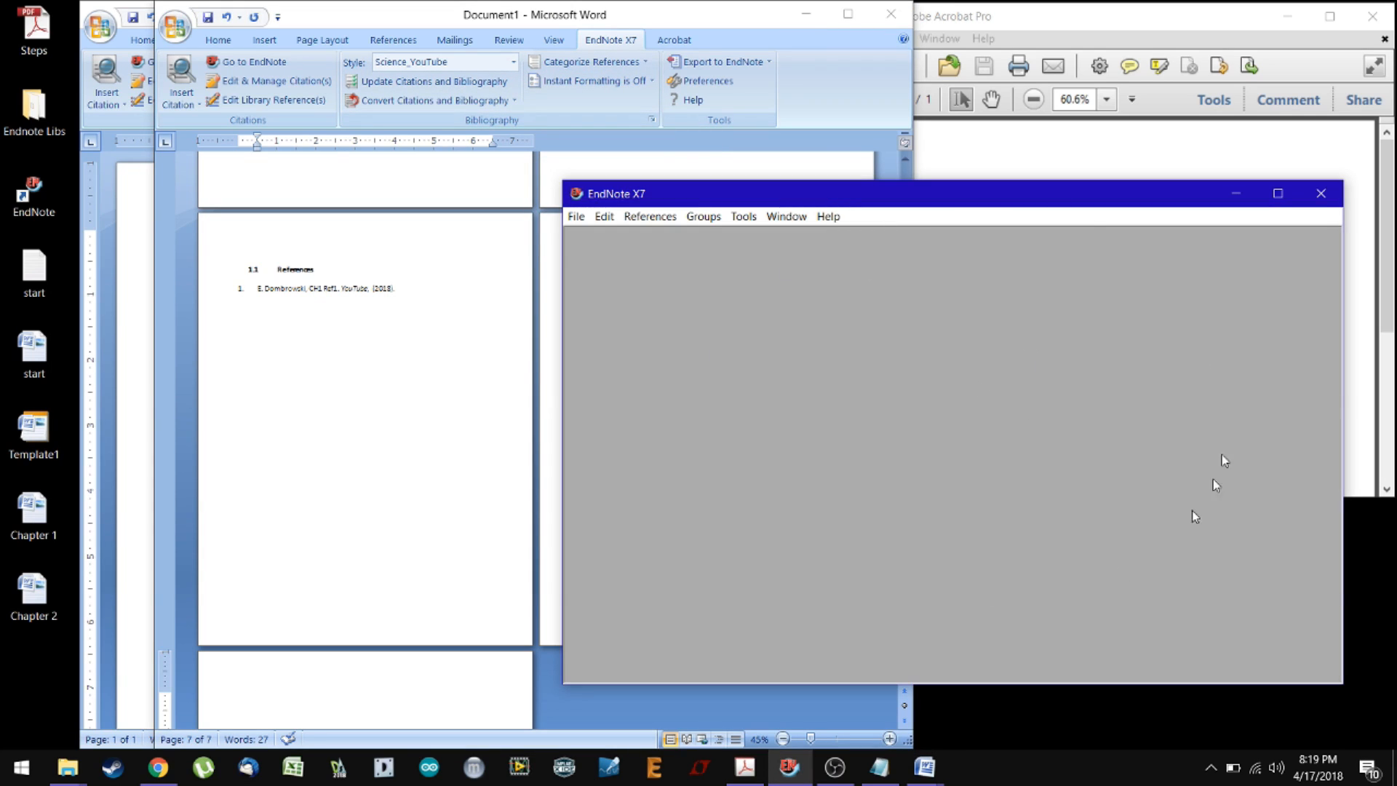
left_click(460, 698)
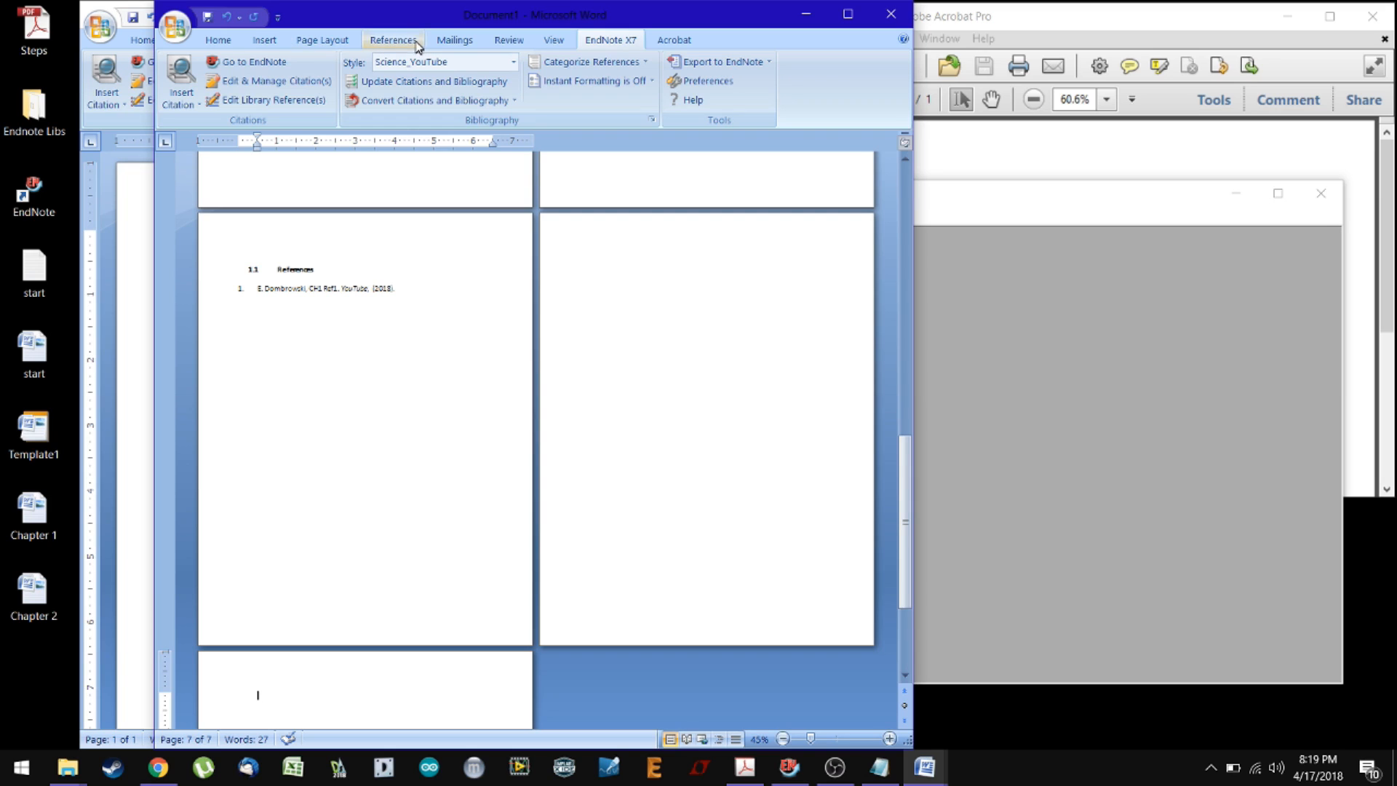
Insert the Chapter 2 file into the compiled document via Text from File
left_click(264, 40)
left_click(762, 101)
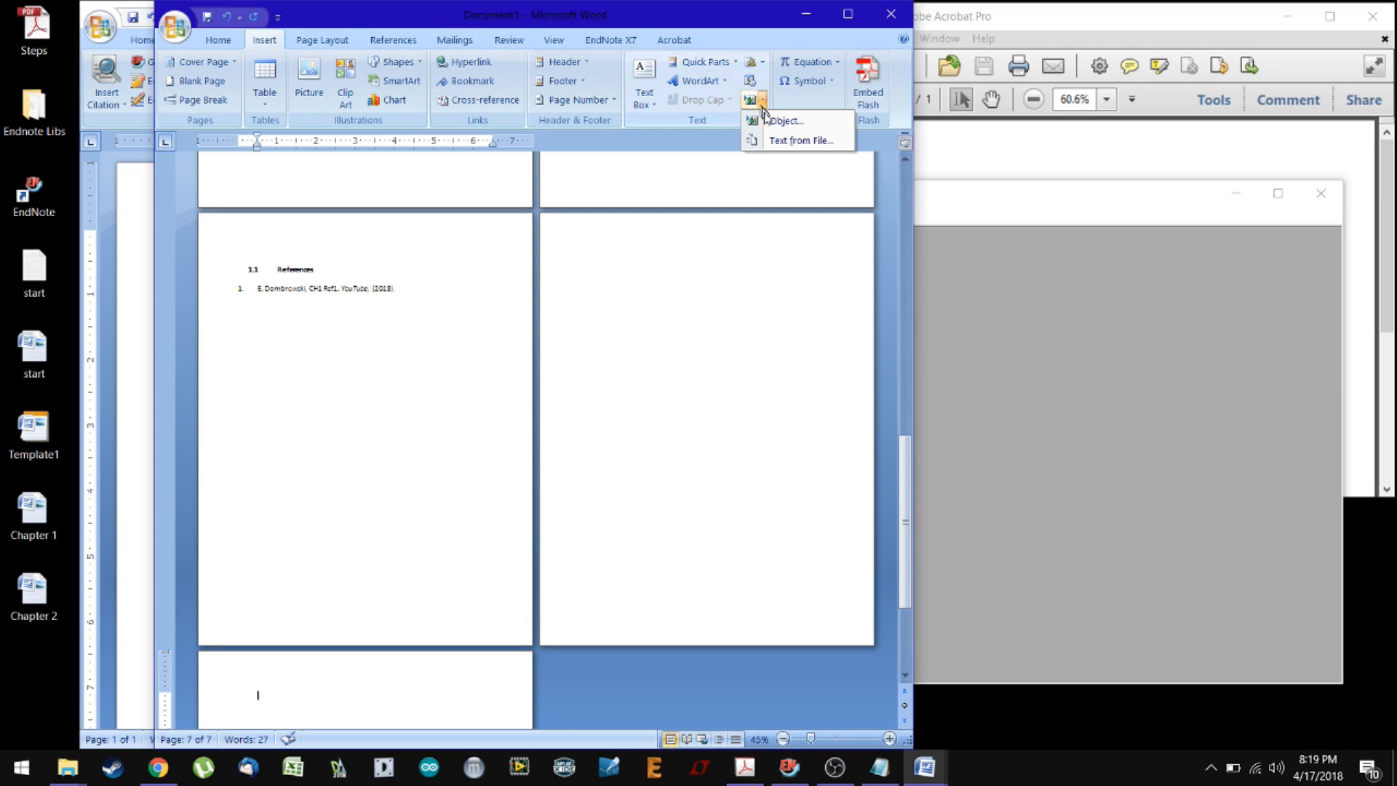
left_click(793, 141)
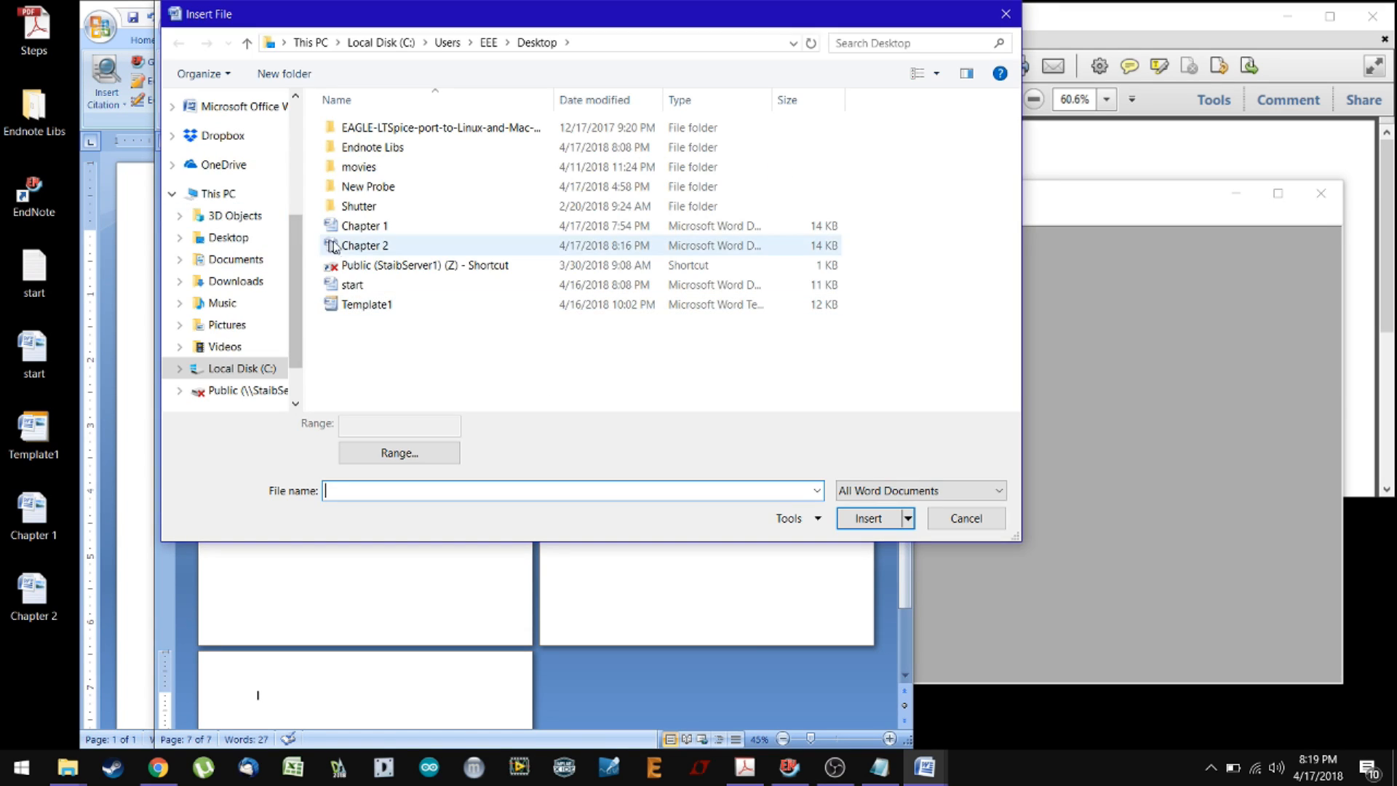
double_click(357, 246)
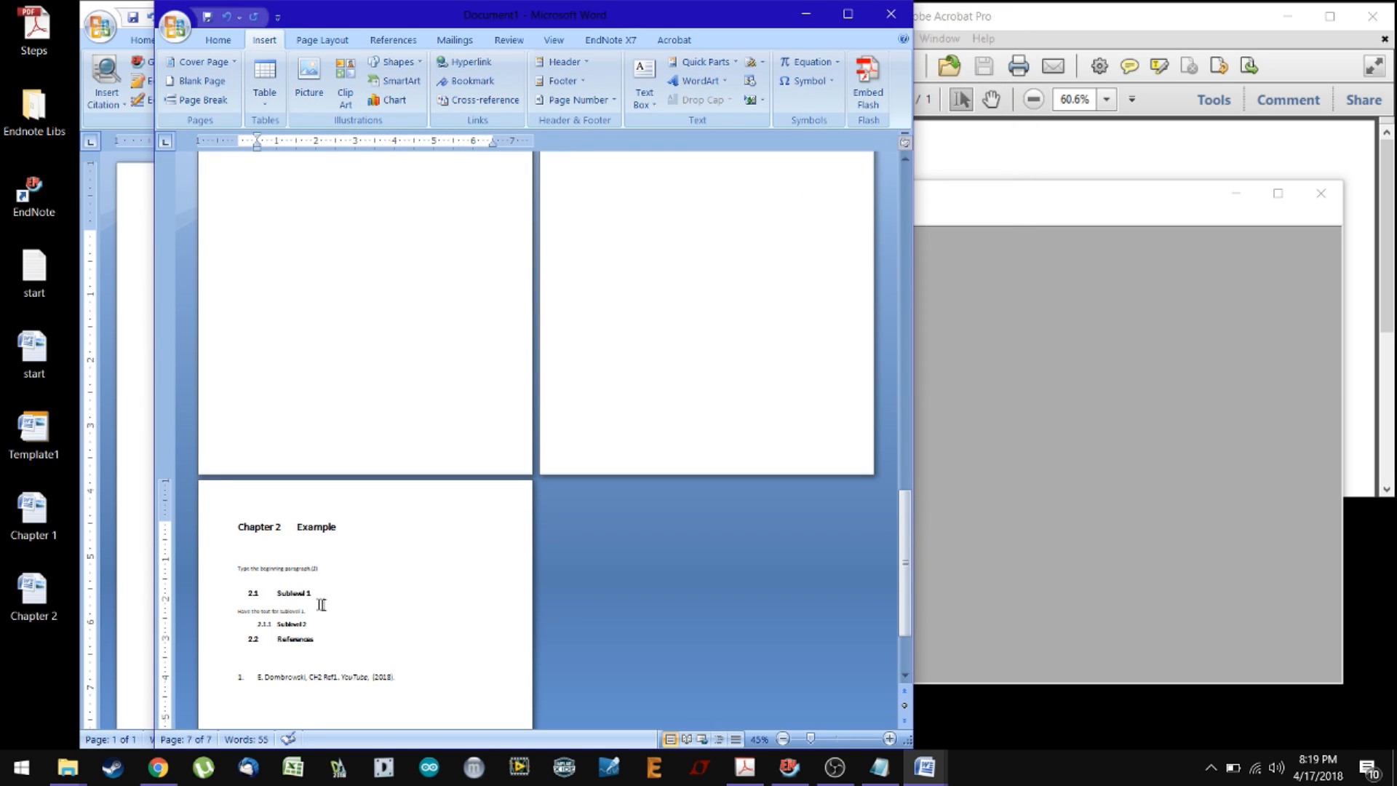
scroll(321, 605, "down", 3)
scroll(546, 591, "down", 1, "ctrl")
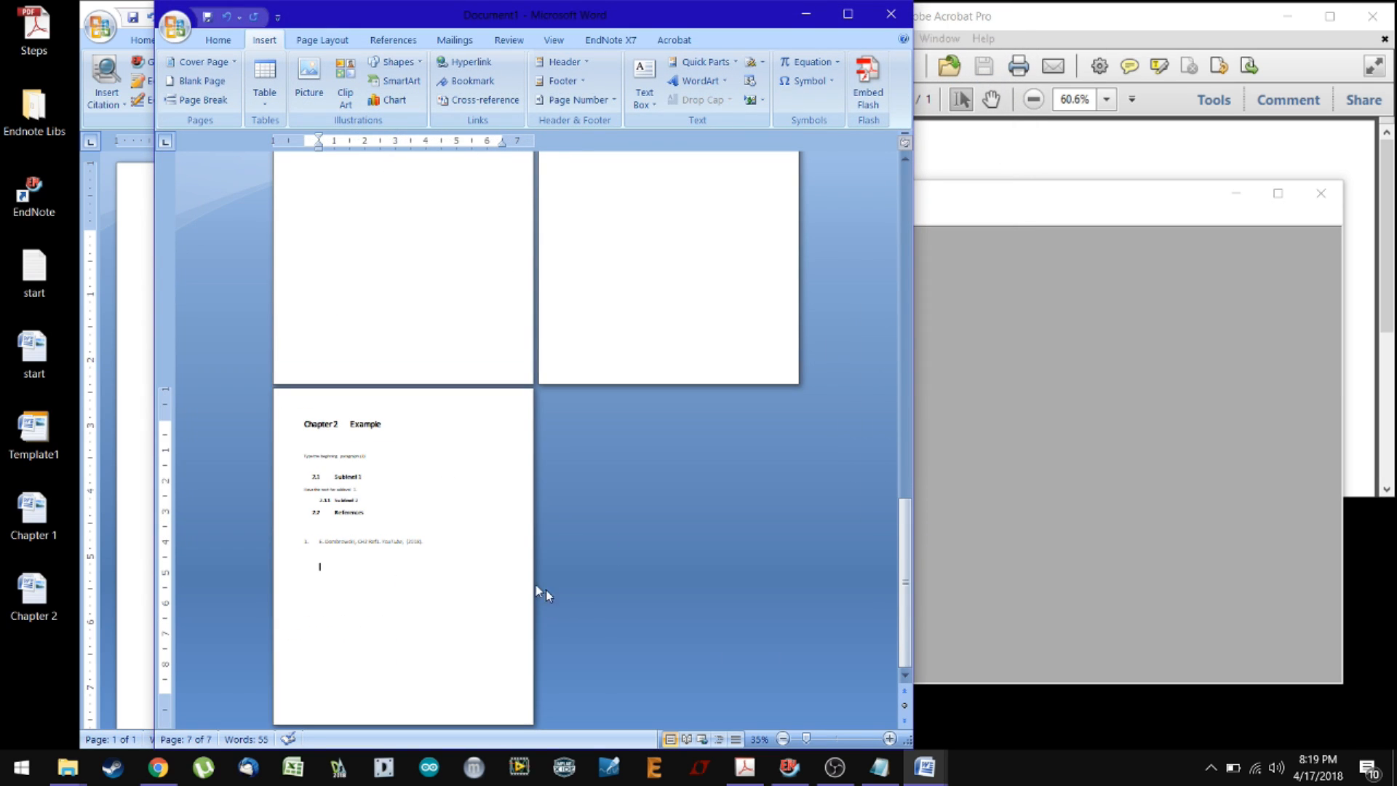
Add a page break after the 2.1.1 Sublevel 2 heading so 2.2 References starts fresh
left_click(367, 507)
scroll(361, 579, "up", 1)
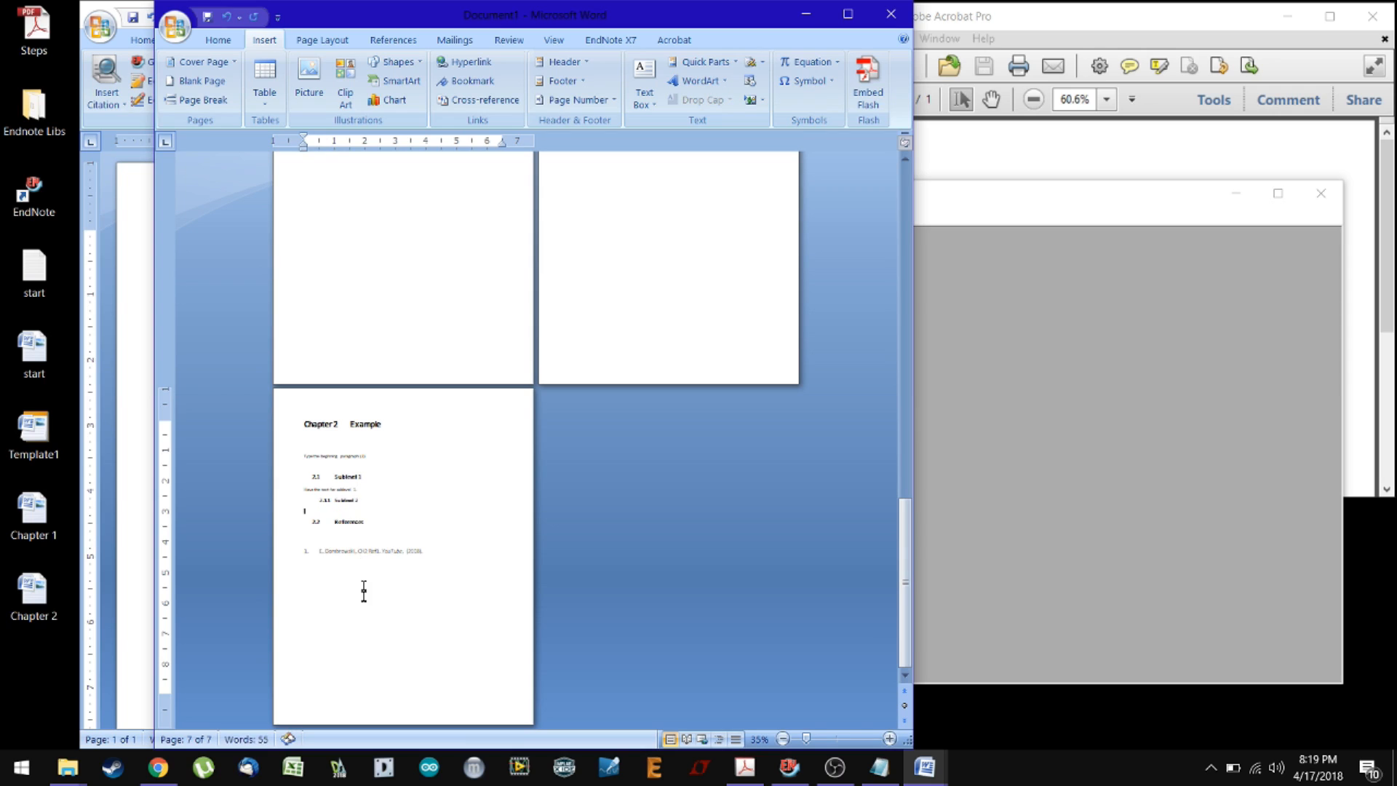
scroll(359, 607, "up", 2, "ctrl")
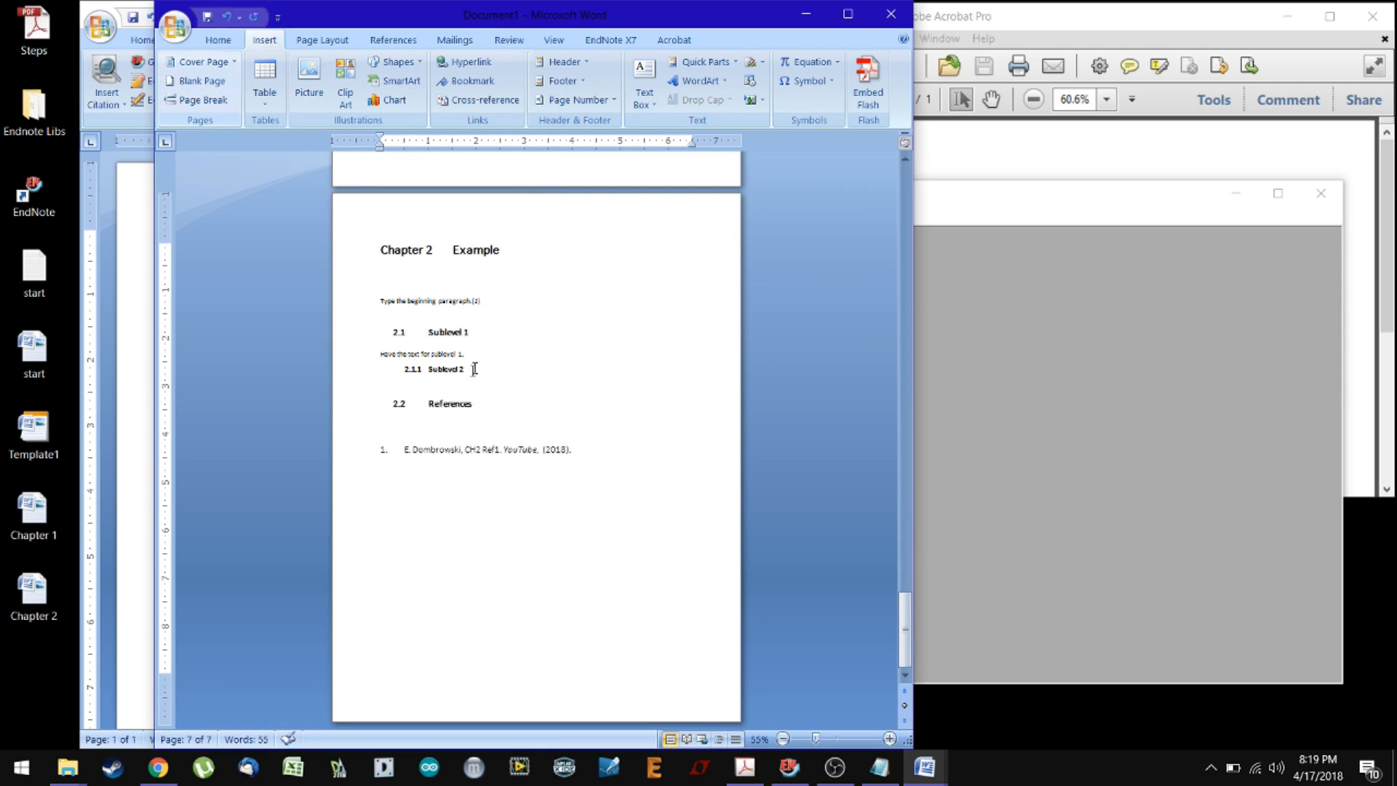
left_click(196, 100)
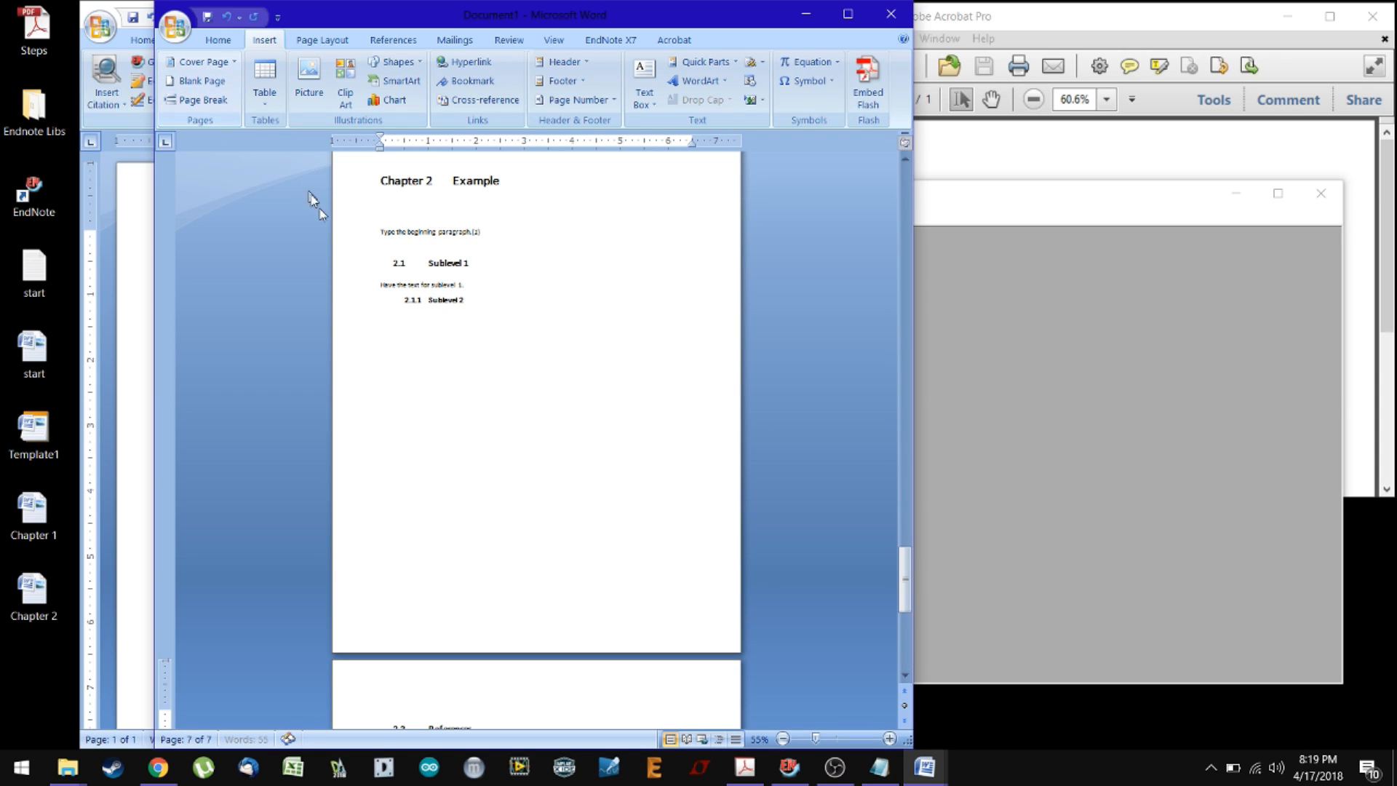
scroll(624, 564, "down", 1)
left_click_drag(904, 611, 892, 176)
scroll(534, 436, "down", 2)
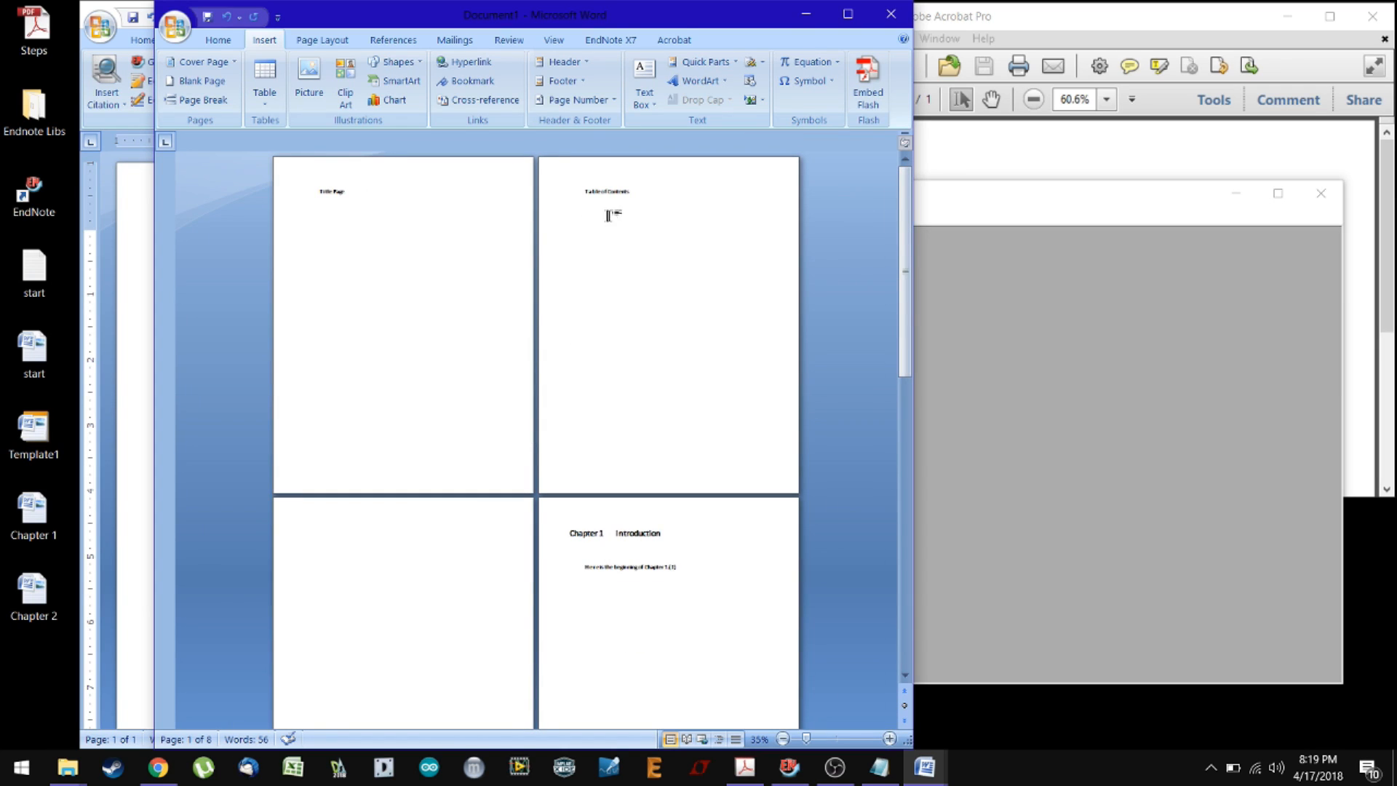
Replace the Table of Contents placeholder with a Formal-format table of contents
left_click(647, 196)
left_click_drag(646, 190, 556, 193)
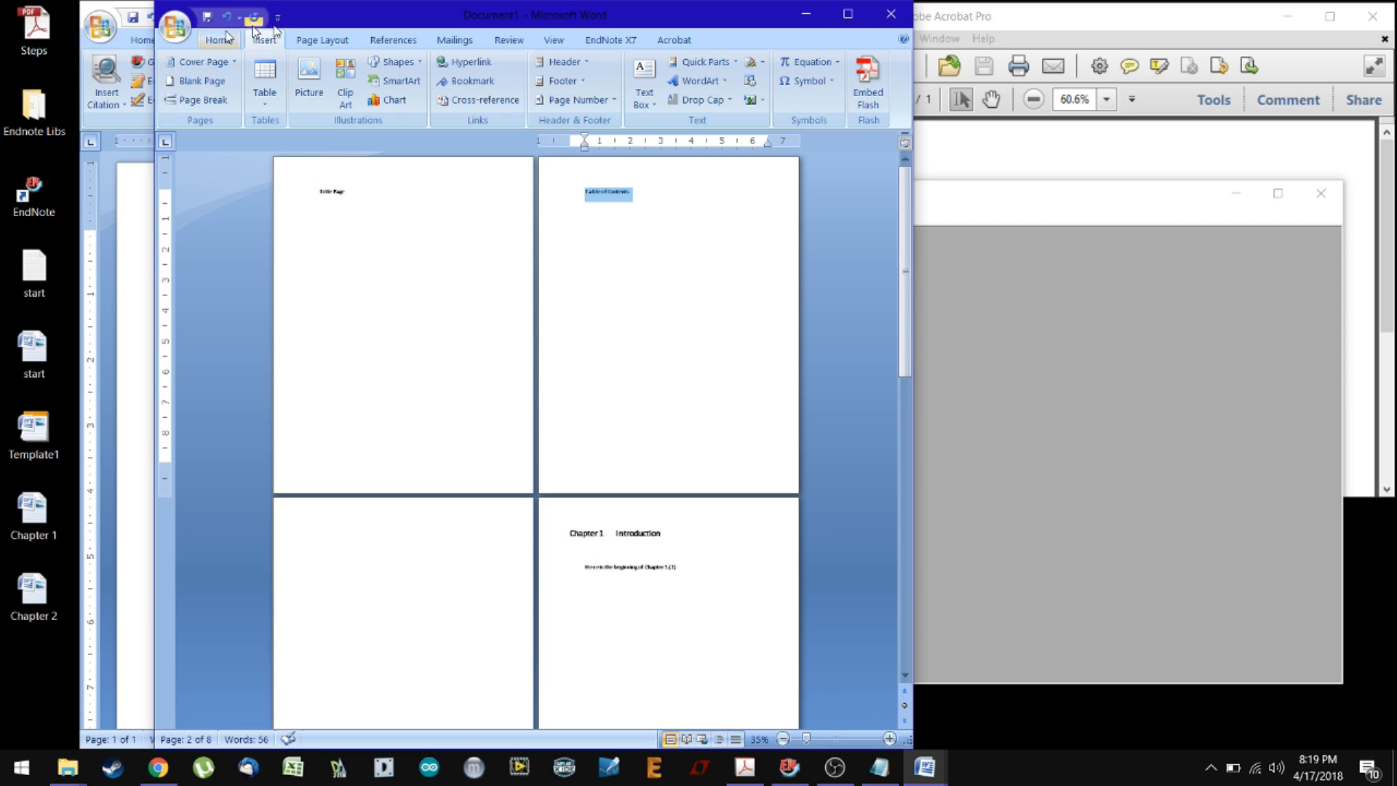
left_click(321, 42)
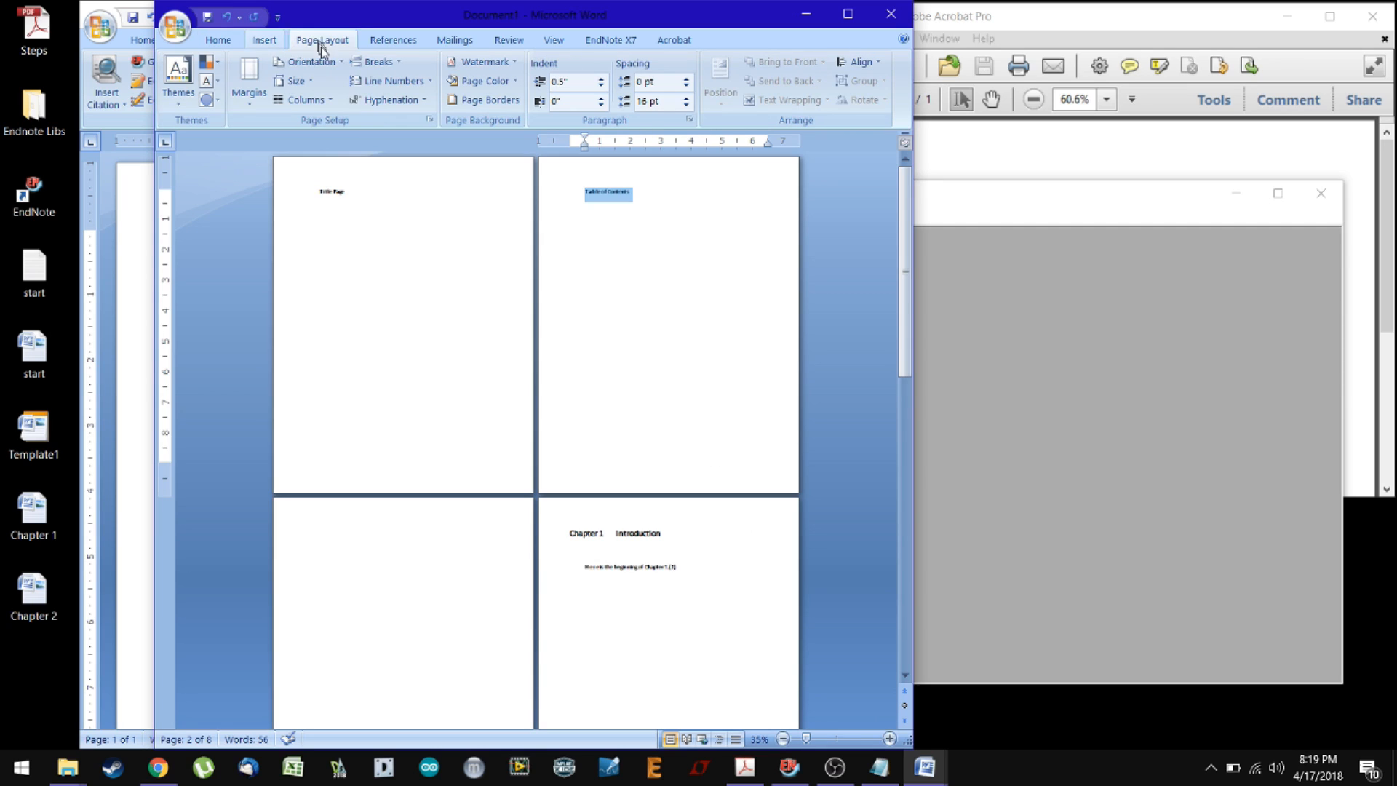
left_click(393, 40)
left_click(182, 84)
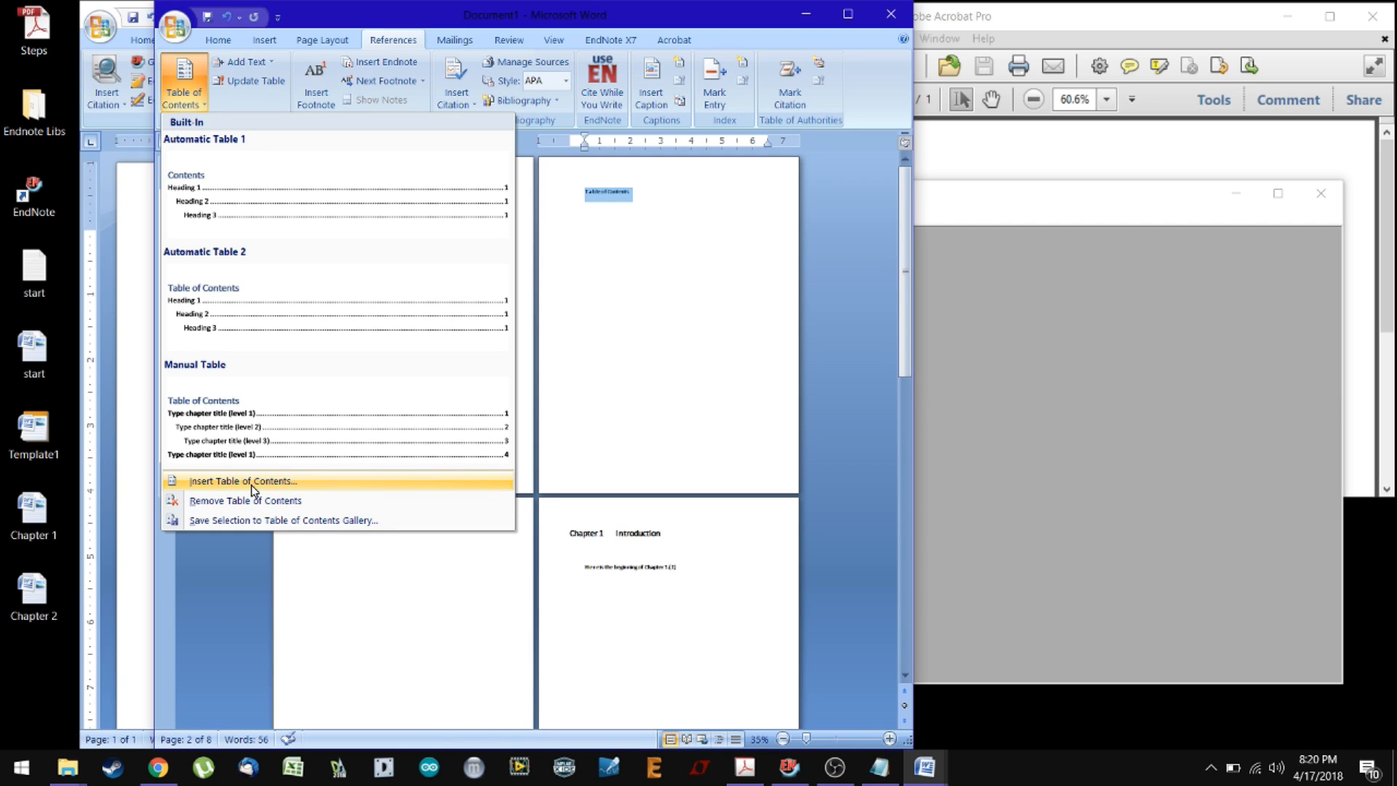
left_click(251, 481)
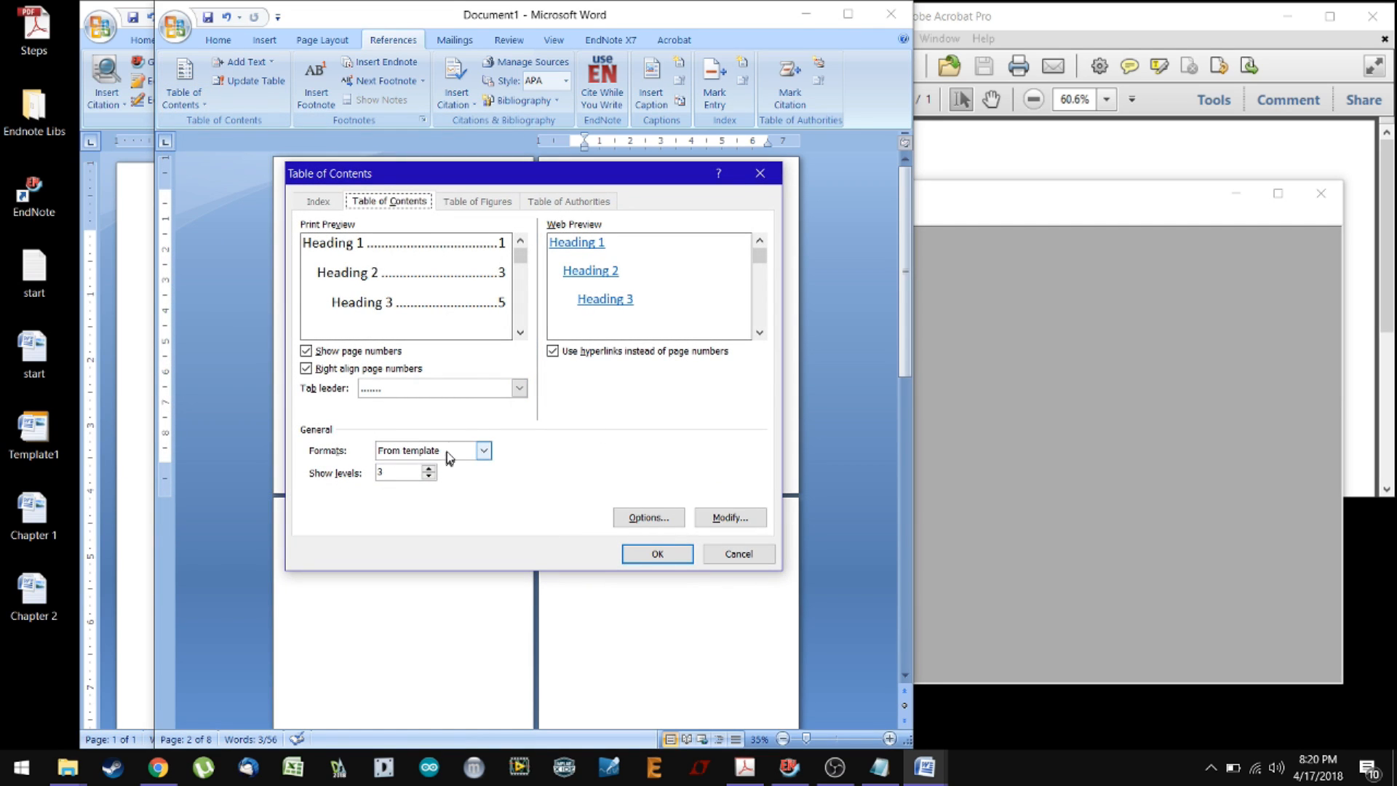
left_click(483, 451)
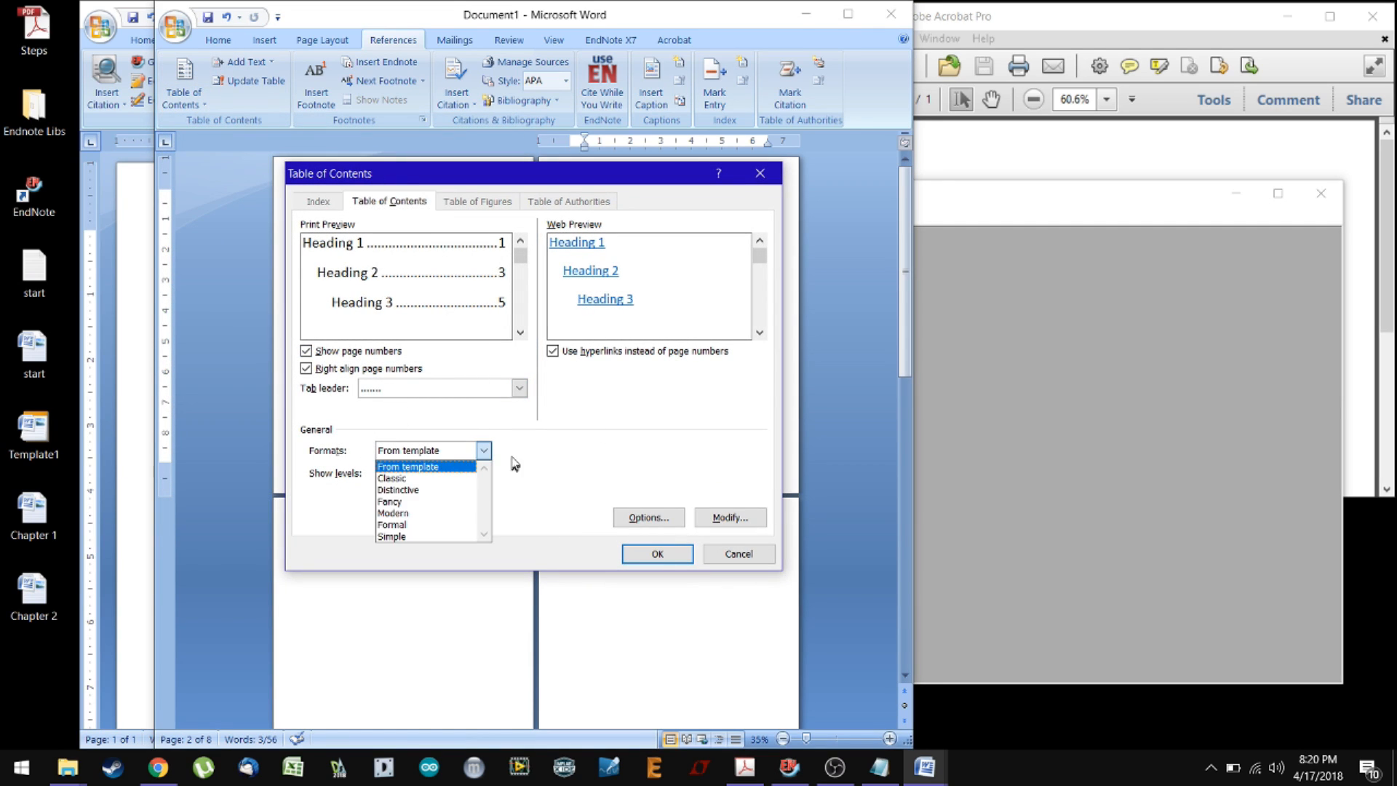
left_click(429, 525)
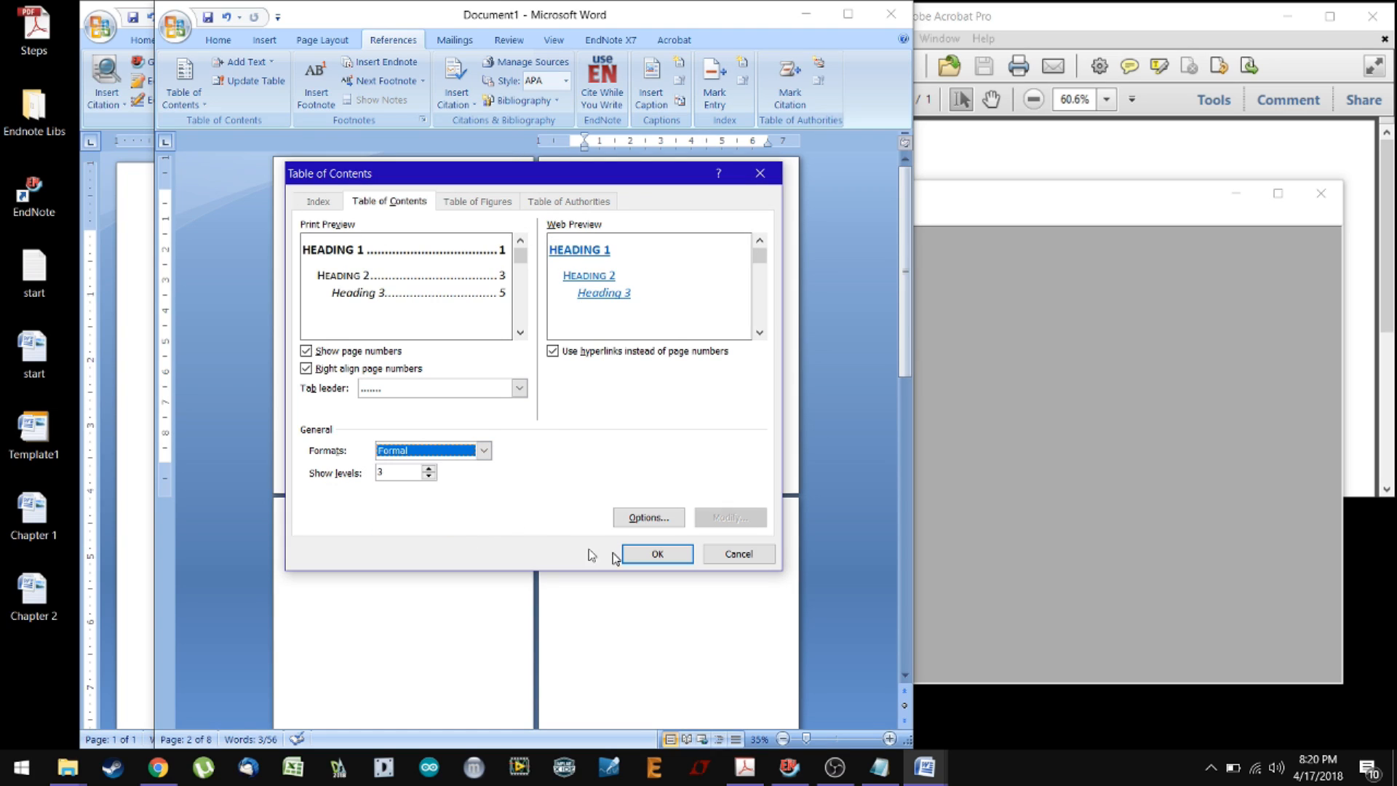
left_click(674, 559)
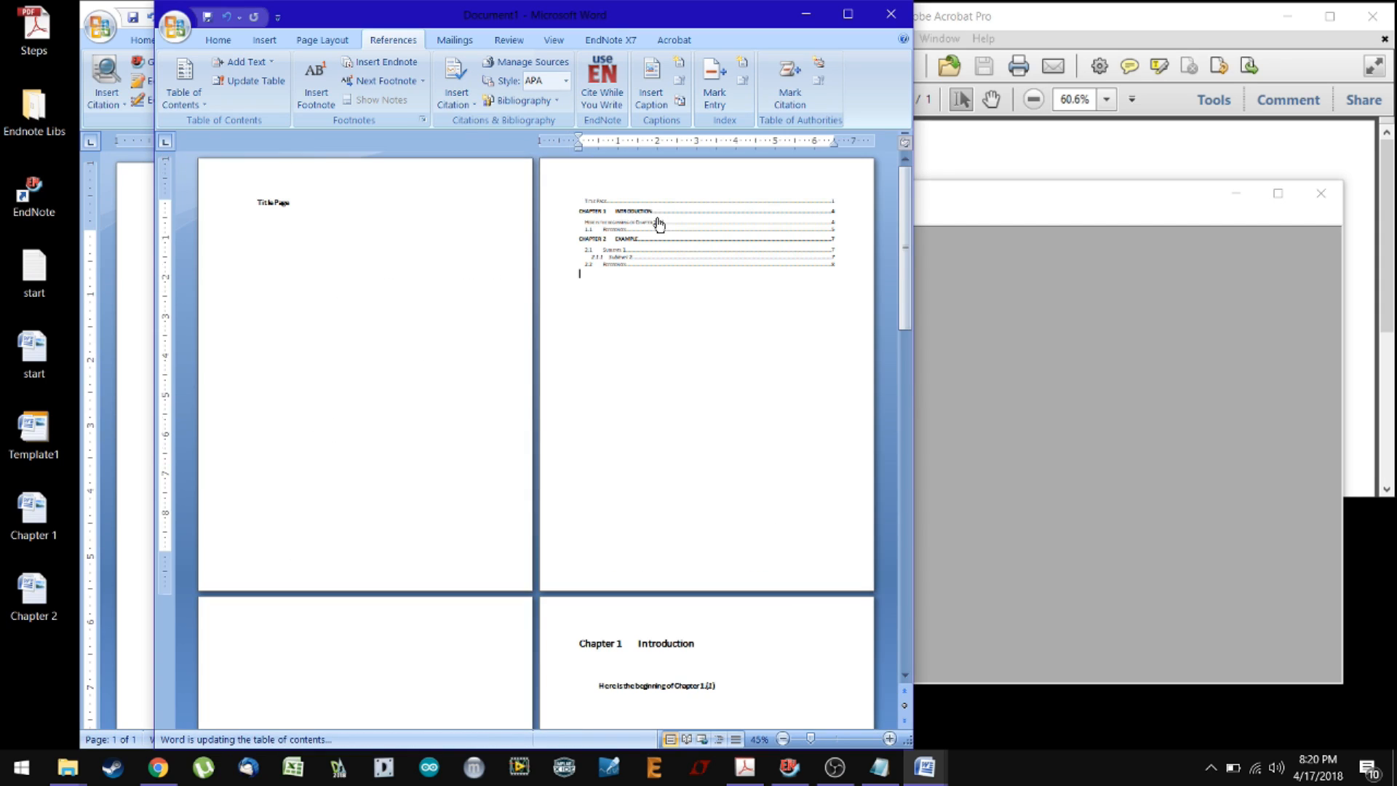
Inspect the contents entries and try, then undo, a blank line before CHAPTER 1
scroll(659, 224, "up", 2)
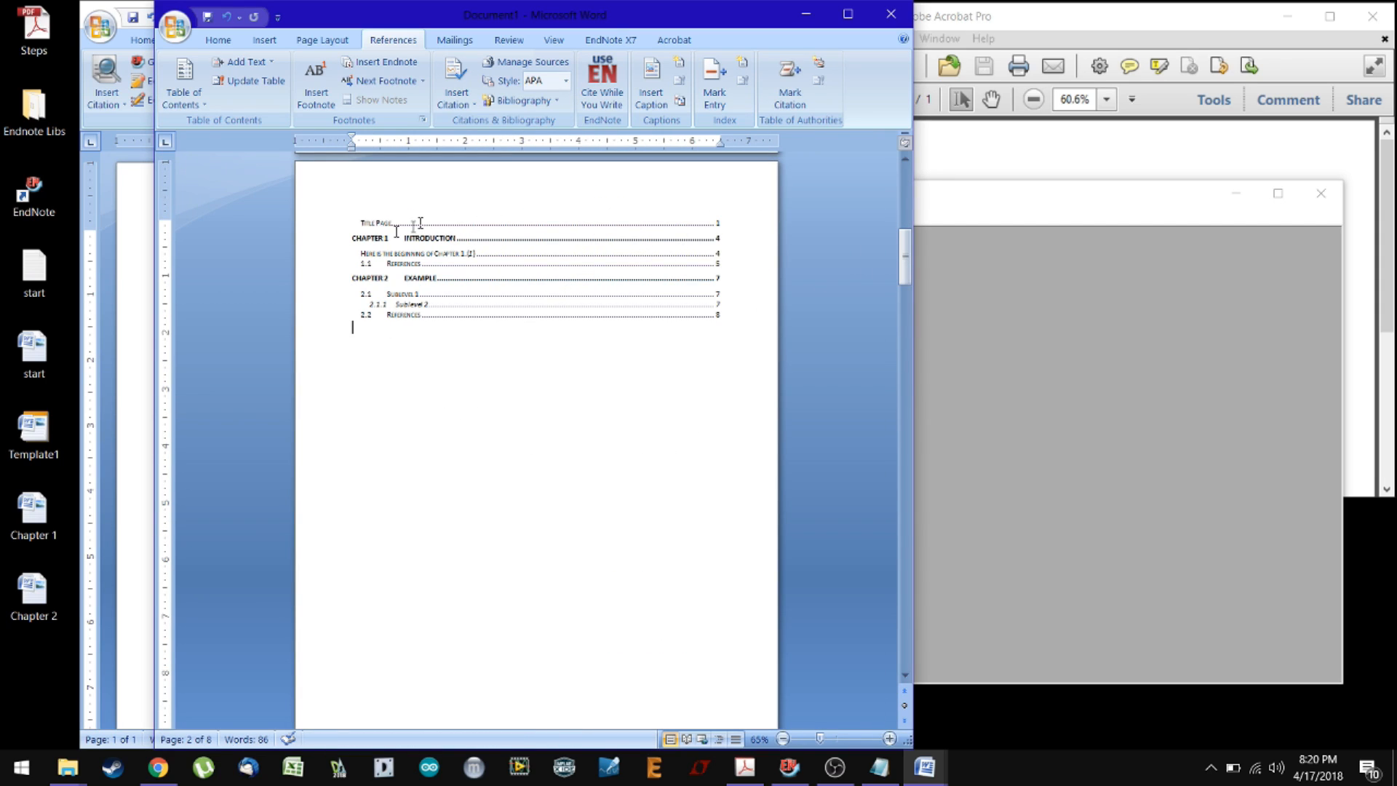
left_click(362, 253)
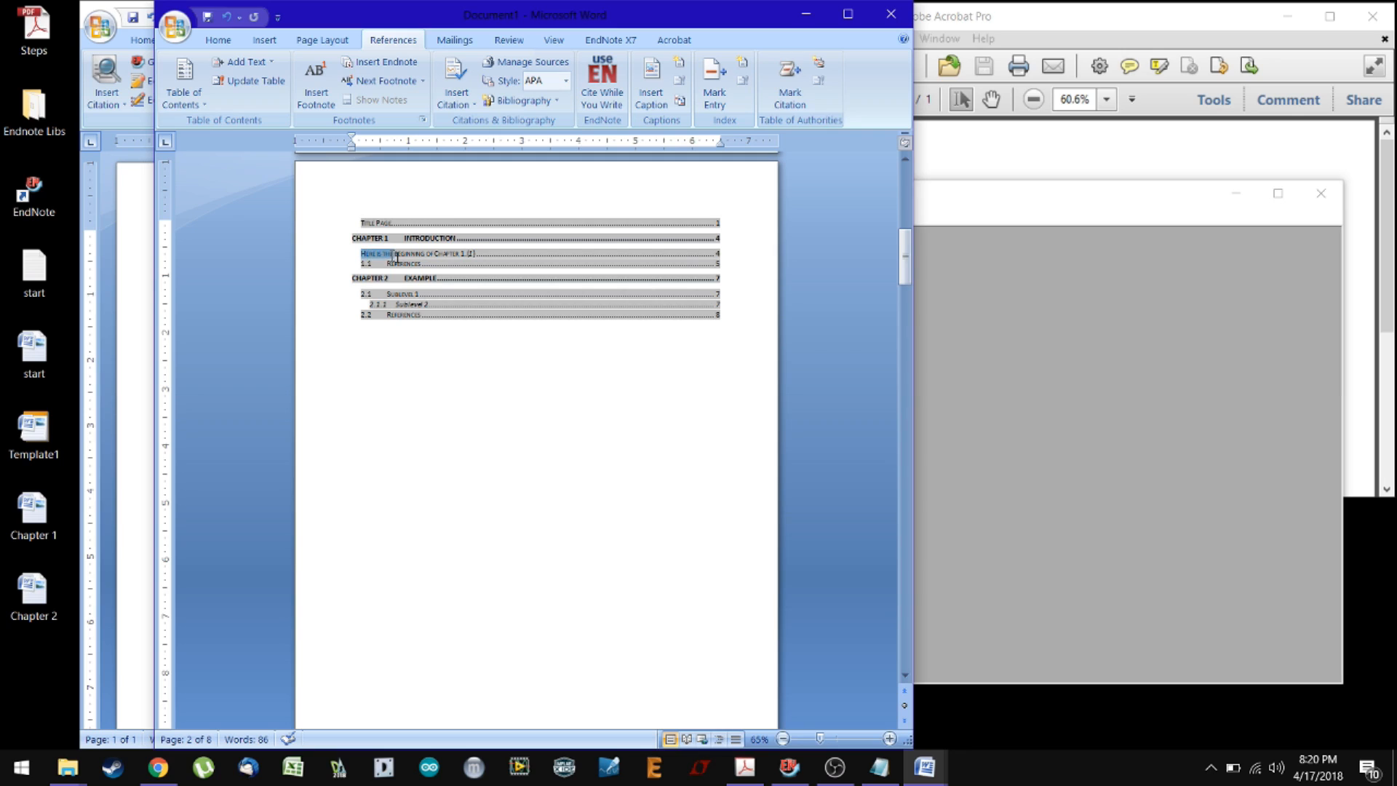
left_click_drag(363, 256, 471, 254)
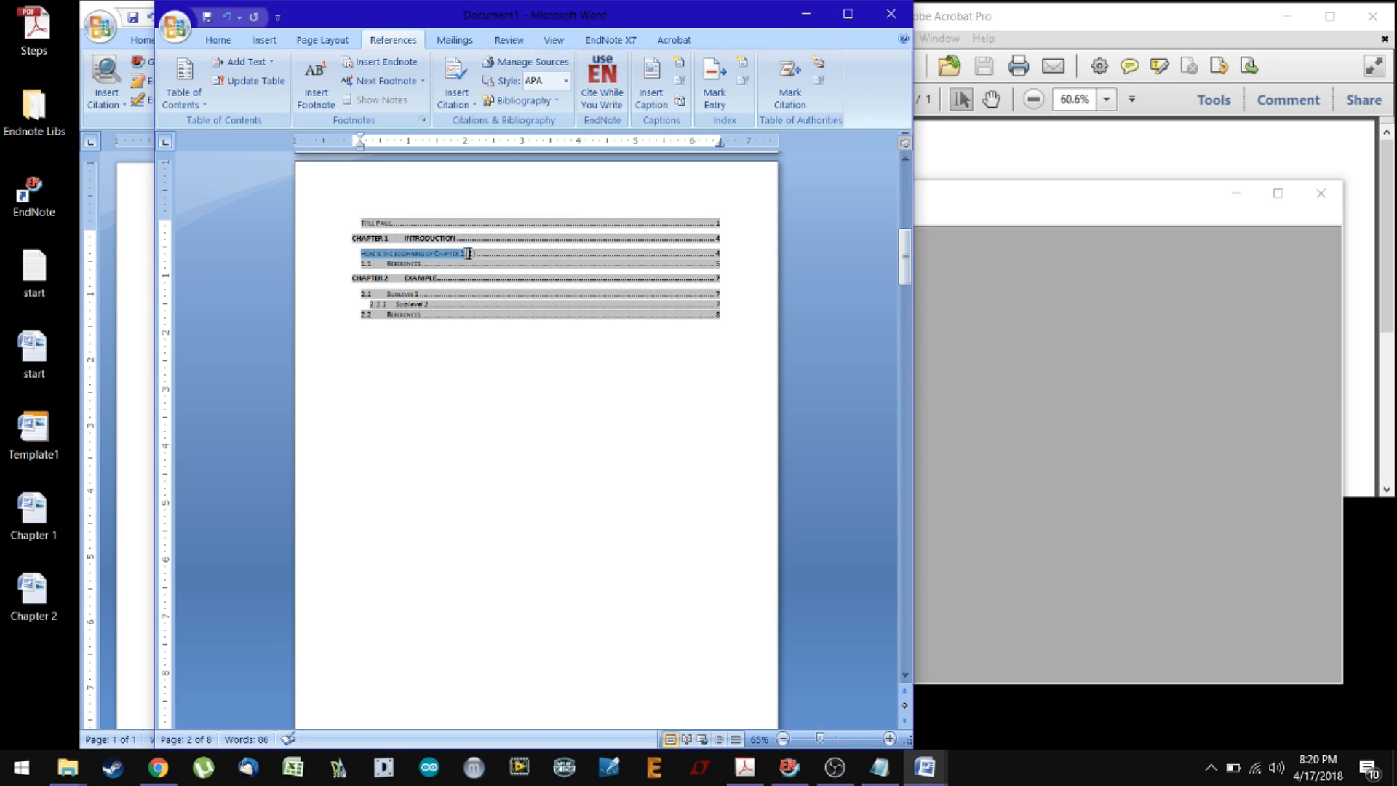
left_click(483, 255)
scroll(563, 382, "down", 2)
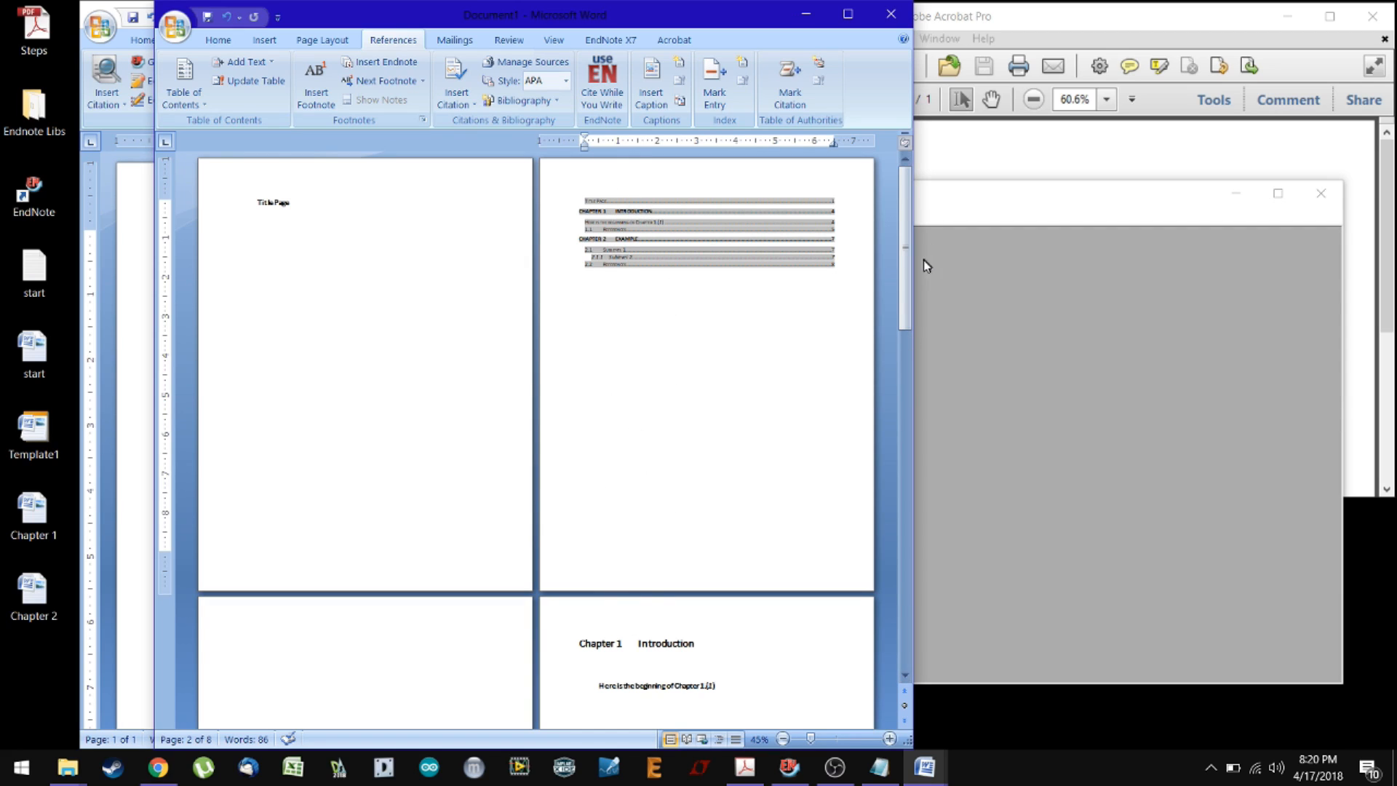
left_click_drag(900, 271, 900, 282)
scroll(684, 283, "down", 2)
scroll(749, 335, "up", 3)
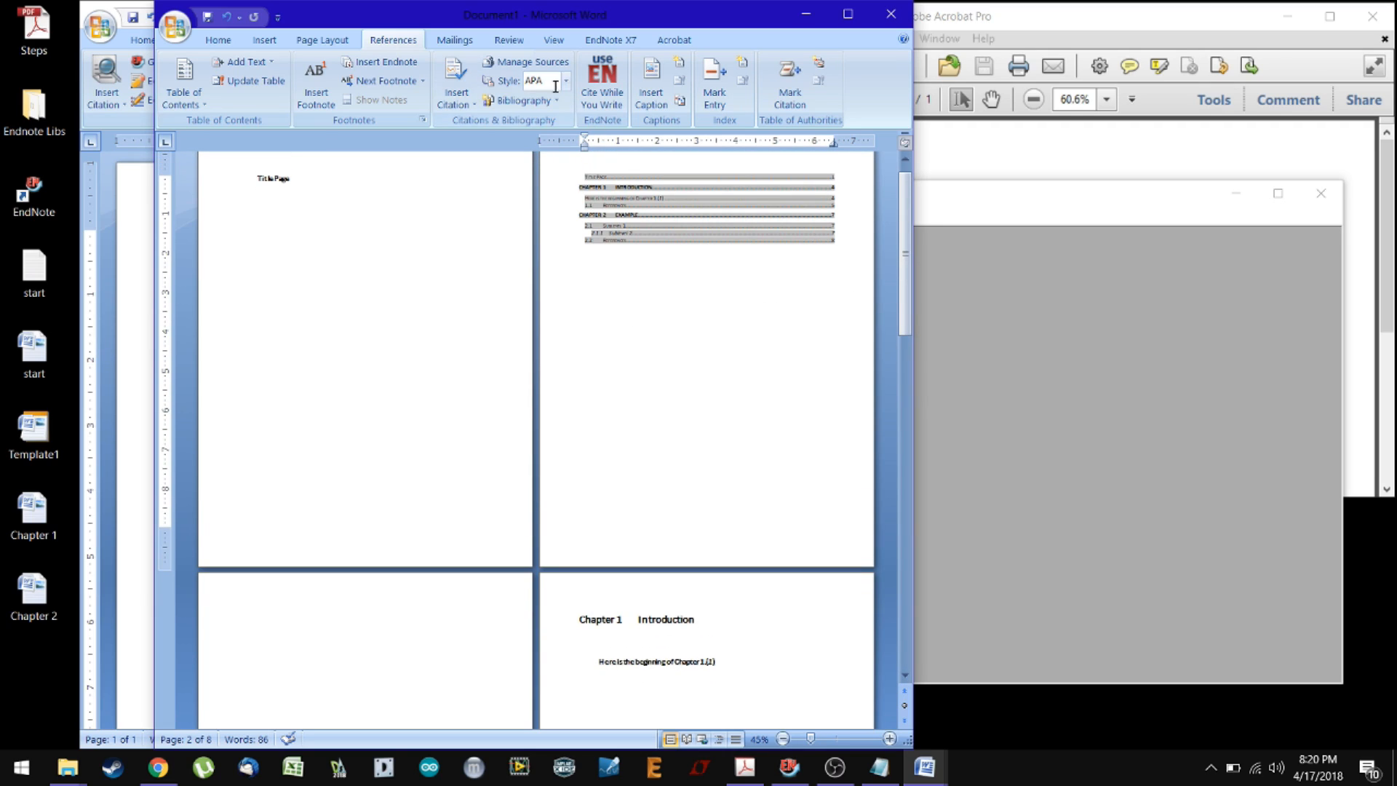
left_click(574, 183)
key("Return")
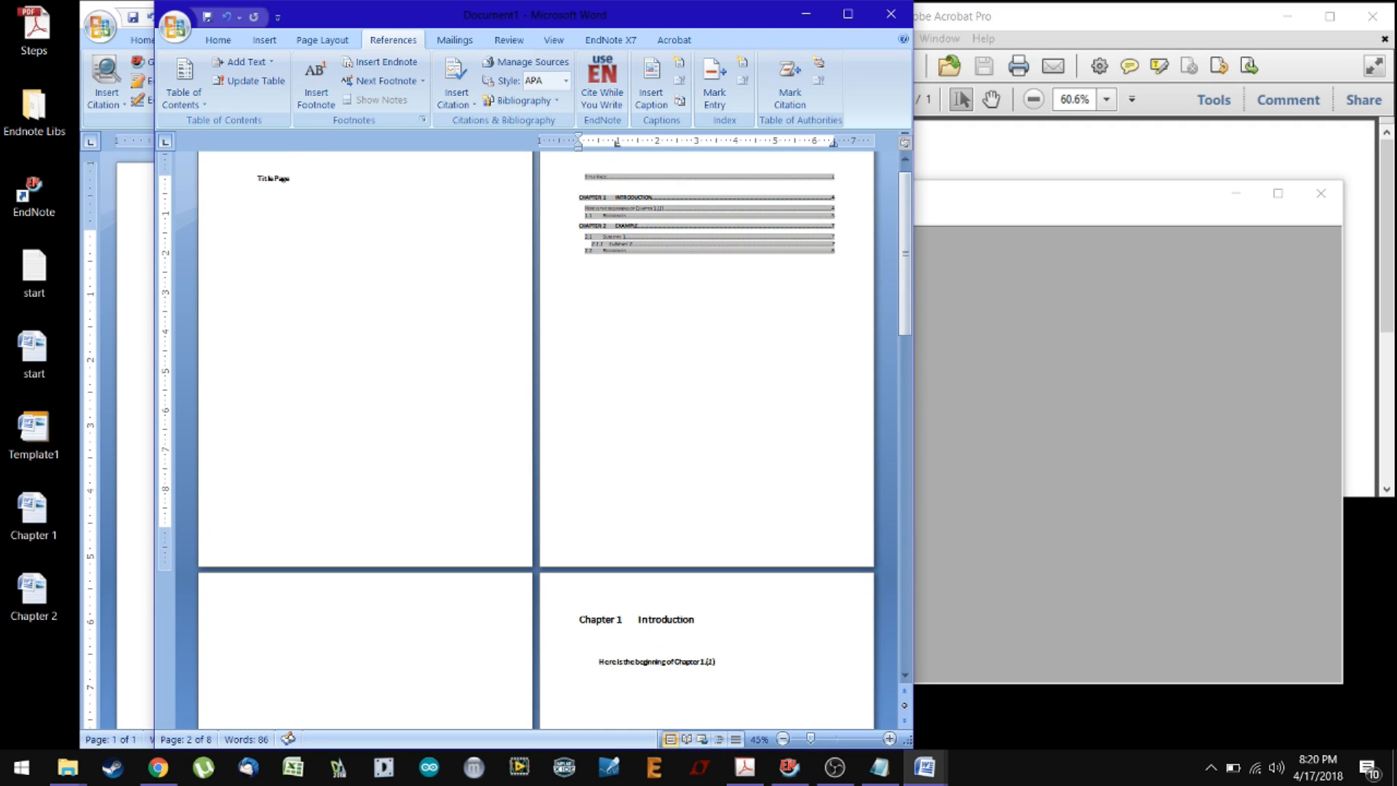
key("BackSpace")
Insert two blank lines above the contents entries to separate them from the heading
left_click(587, 173)
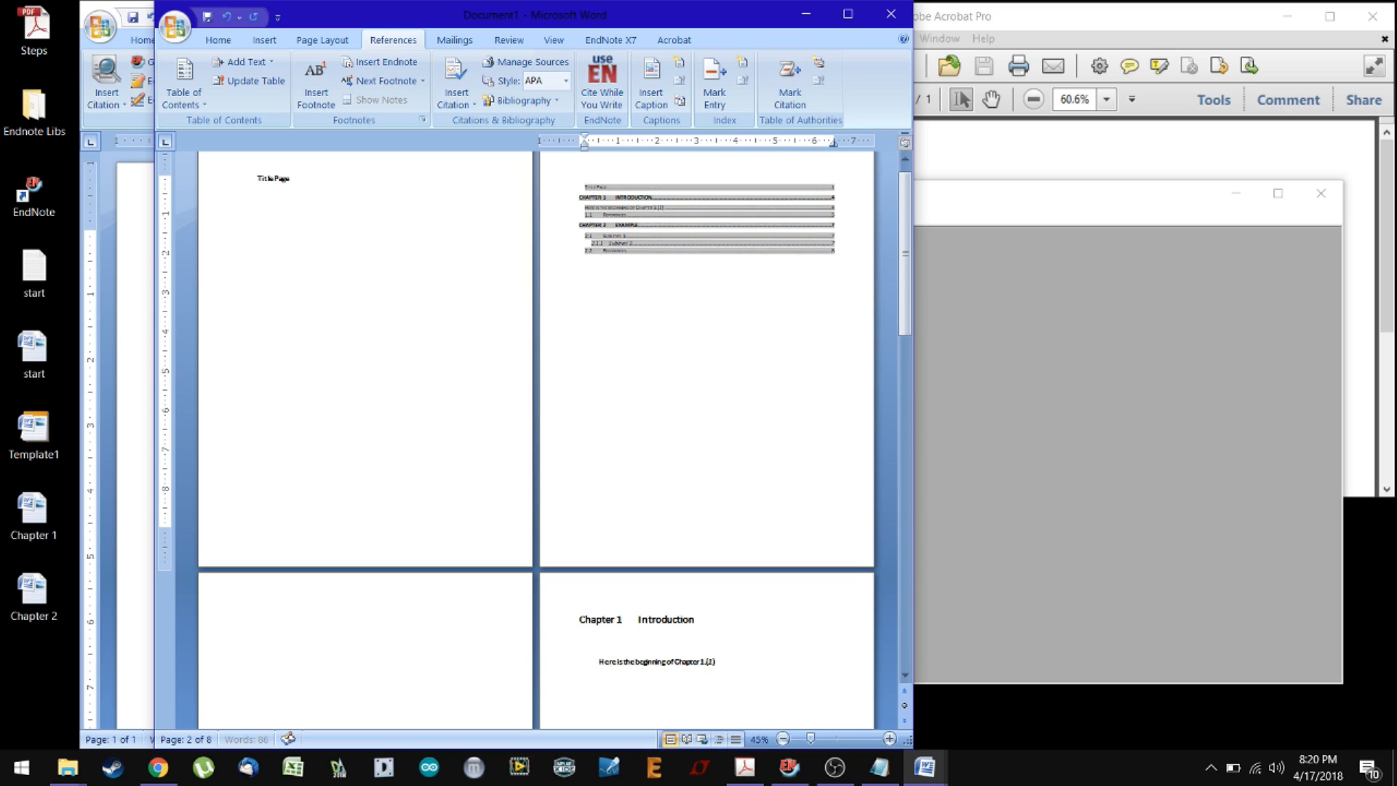
key("Return")
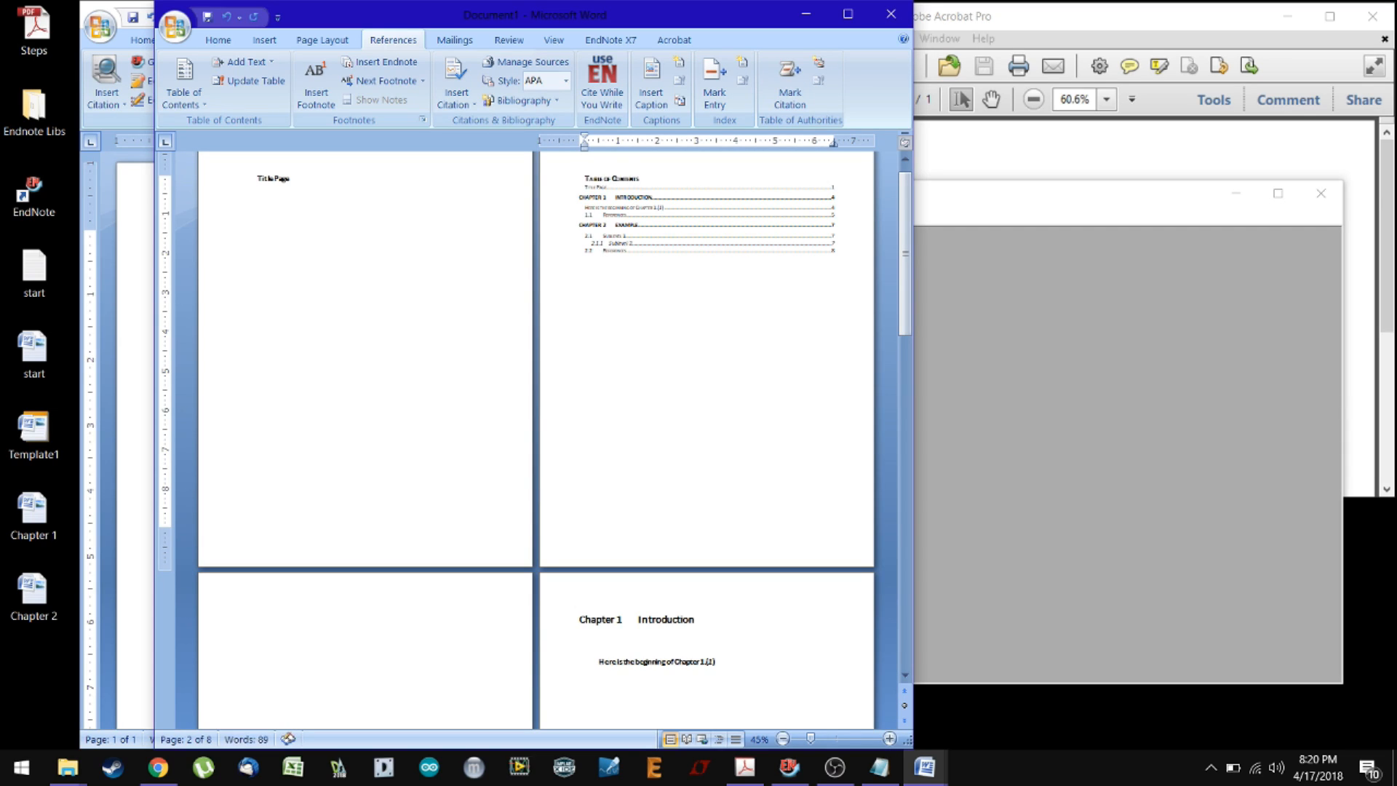
key("Return")
Select the Title Page line, then the Table of Contents heading
scroll(608, 218, "up", 1)
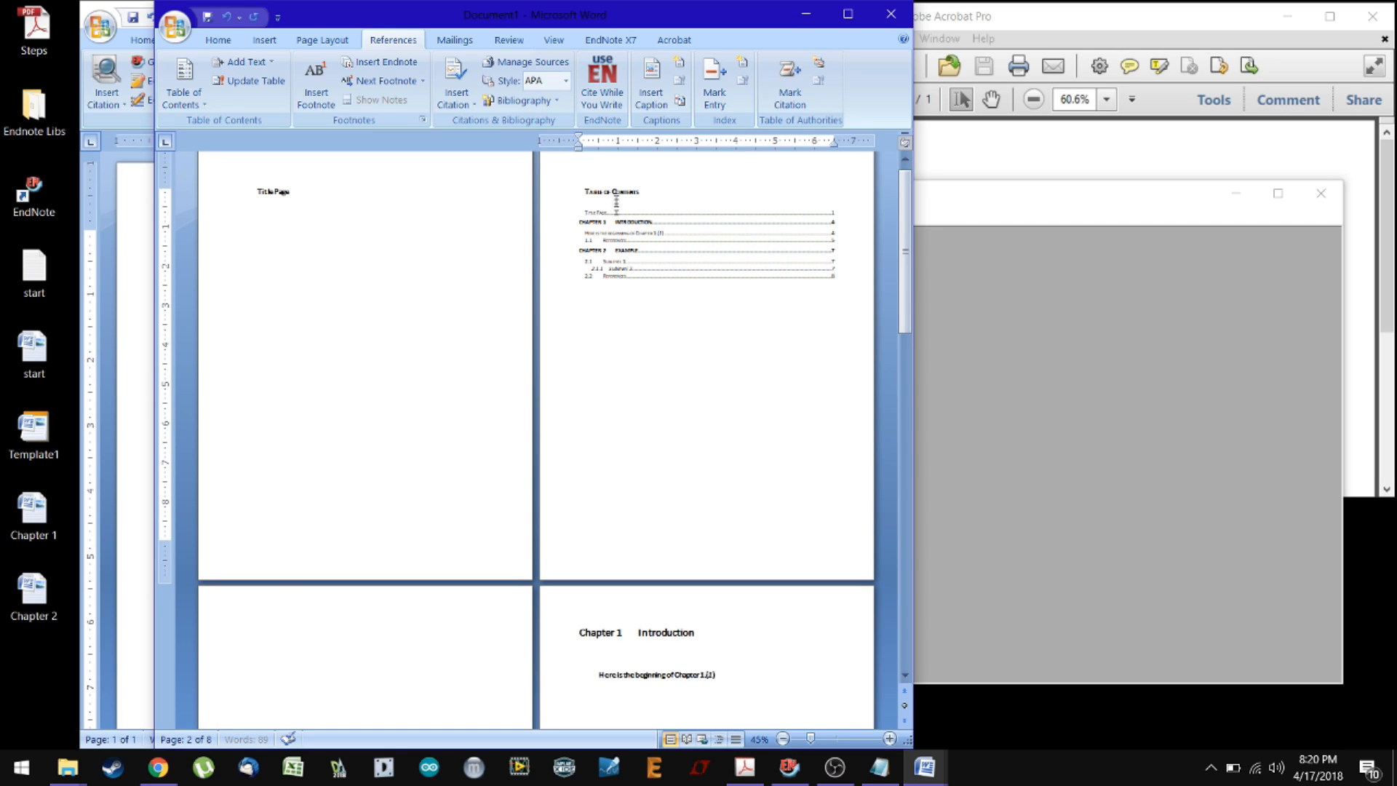
triple_click(298, 203)
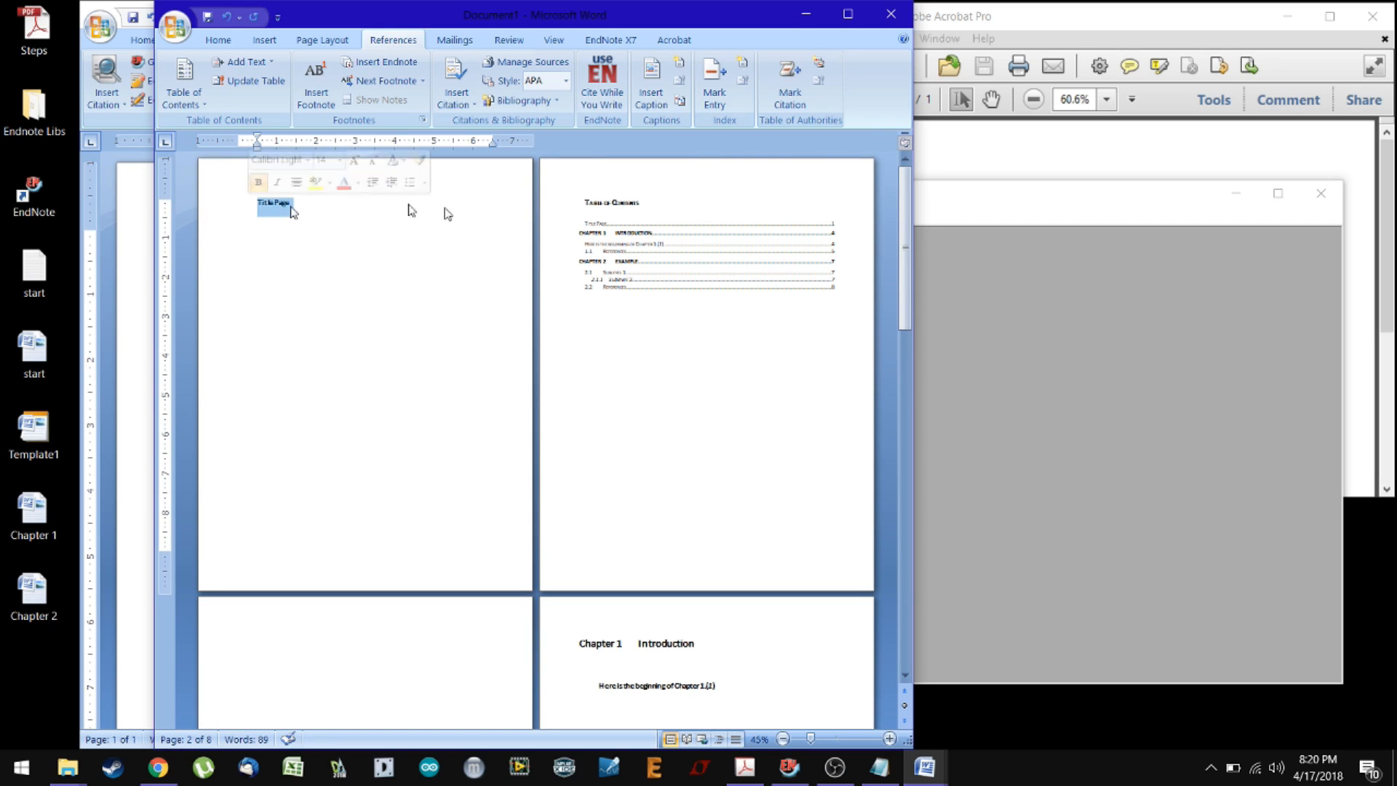
left_click(595, 232)
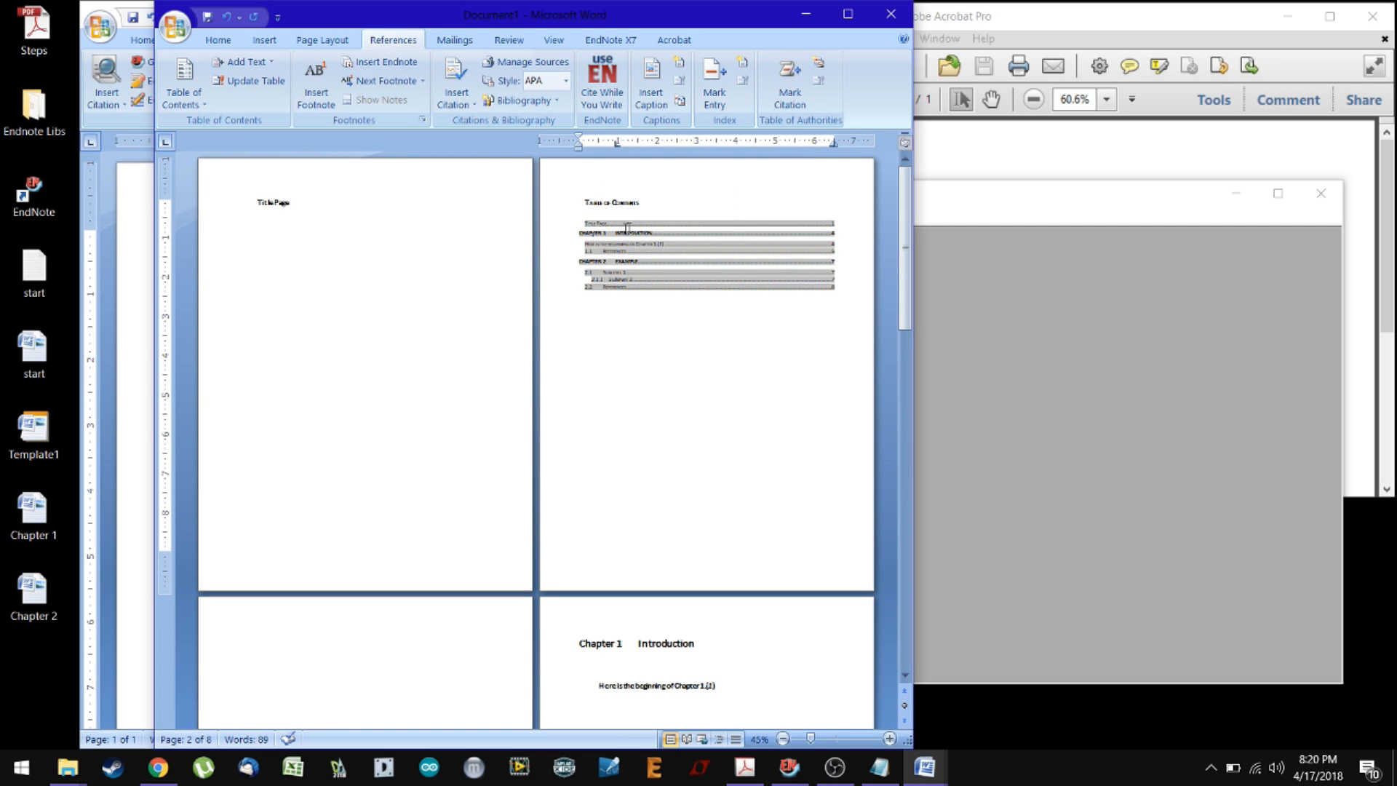
triple_click(653, 201)
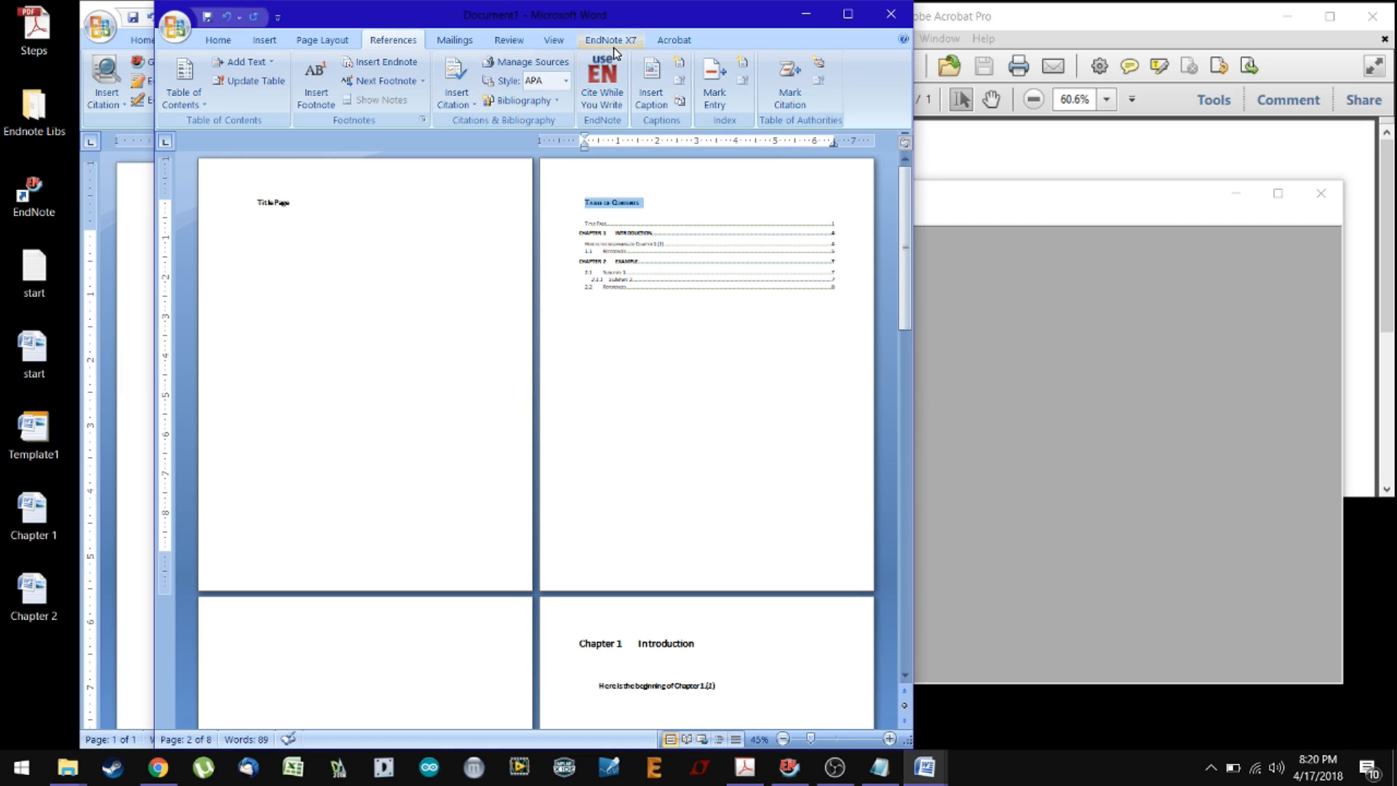
Apply the Heading 1 style to the Table of Contents and Title Page headings
left_click(218, 40)
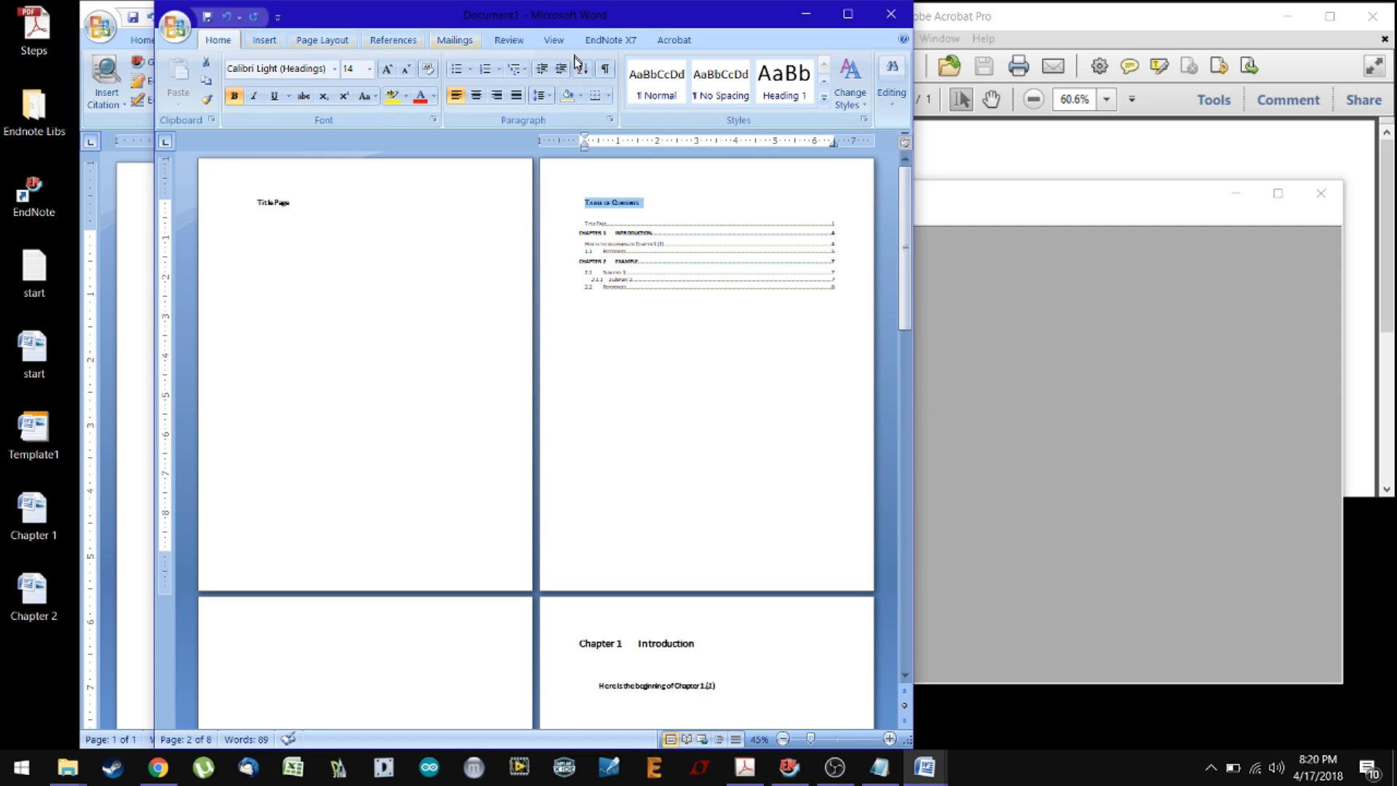
left_click(784, 93)
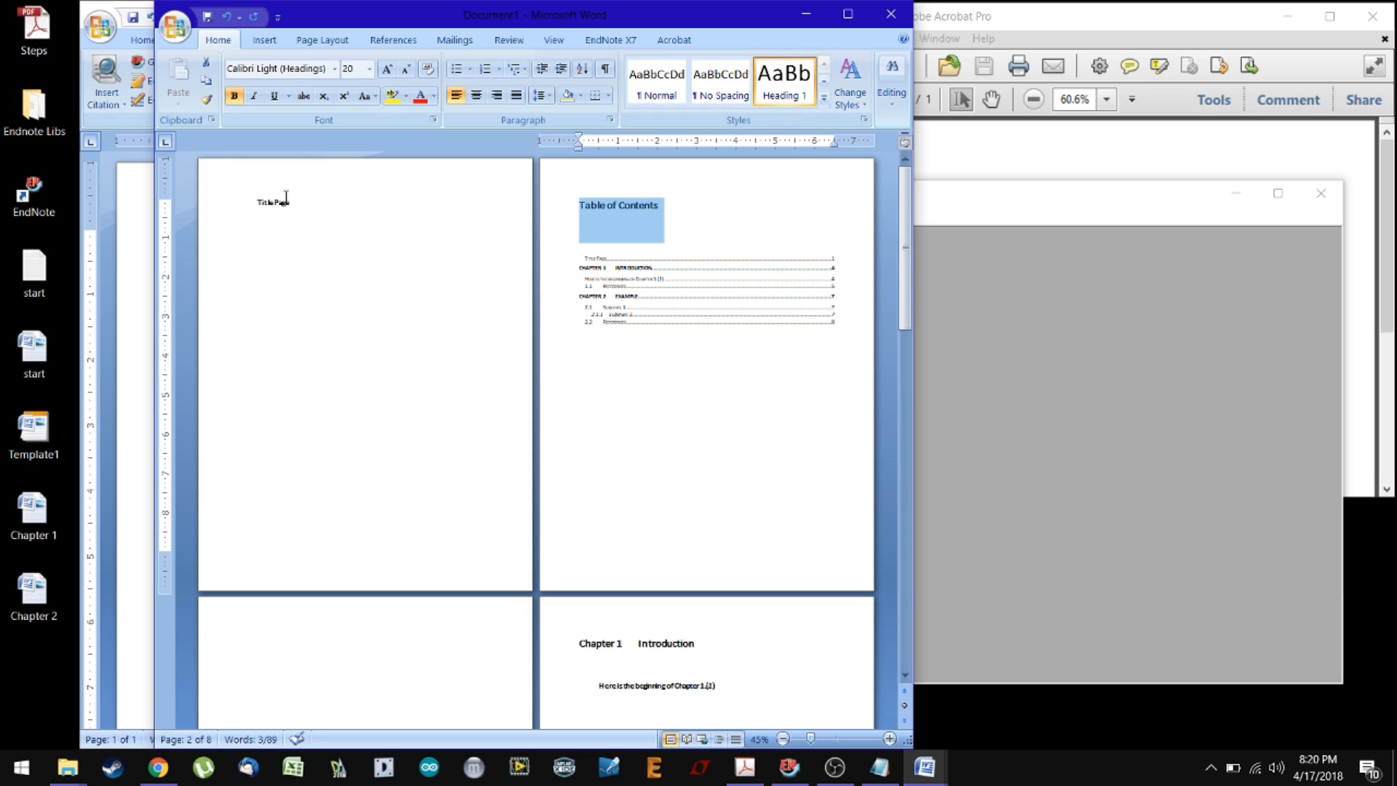
left_click(246, 217)
left_click(784, 93)
Select the table of contents and update the entire table
left_click(670, 207)
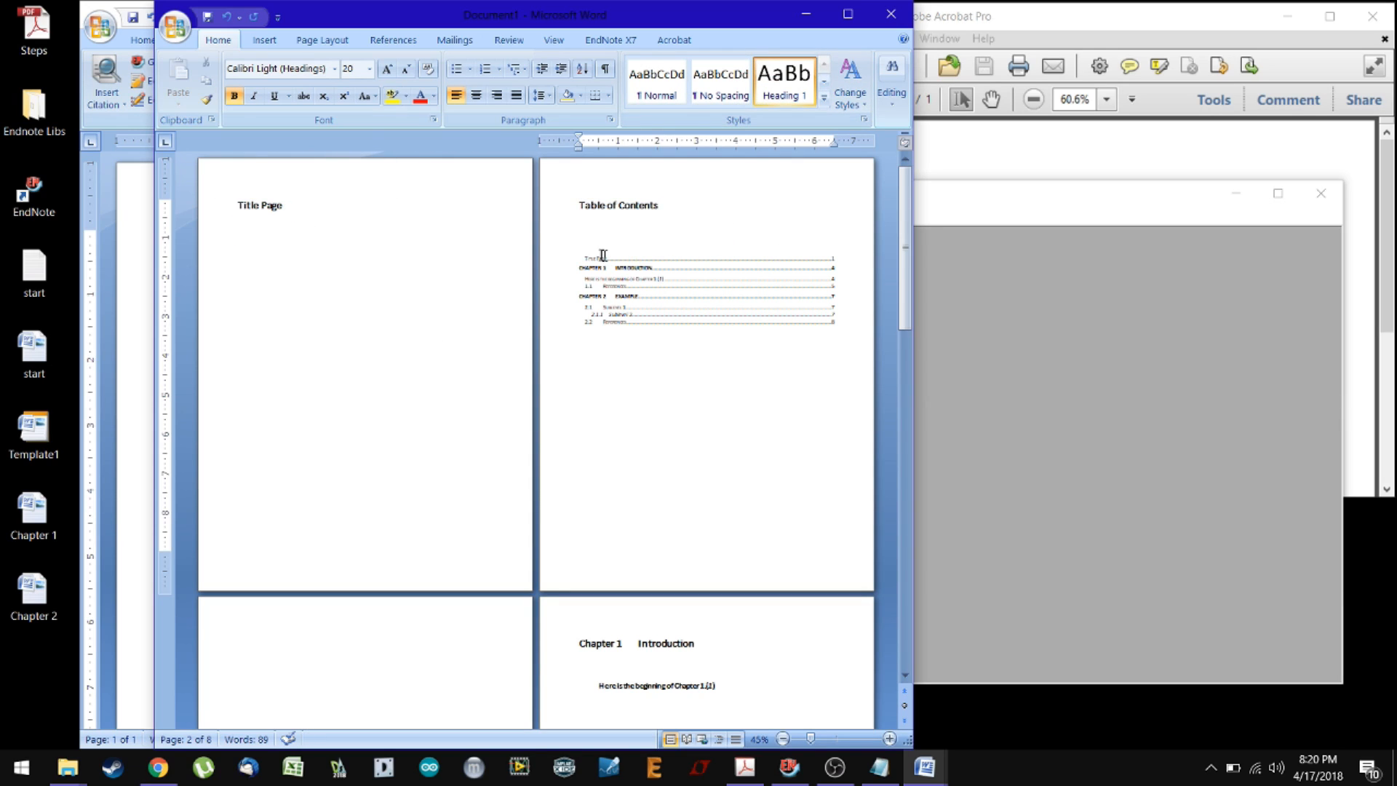
left_click_drag(674, 203, 582, 225)
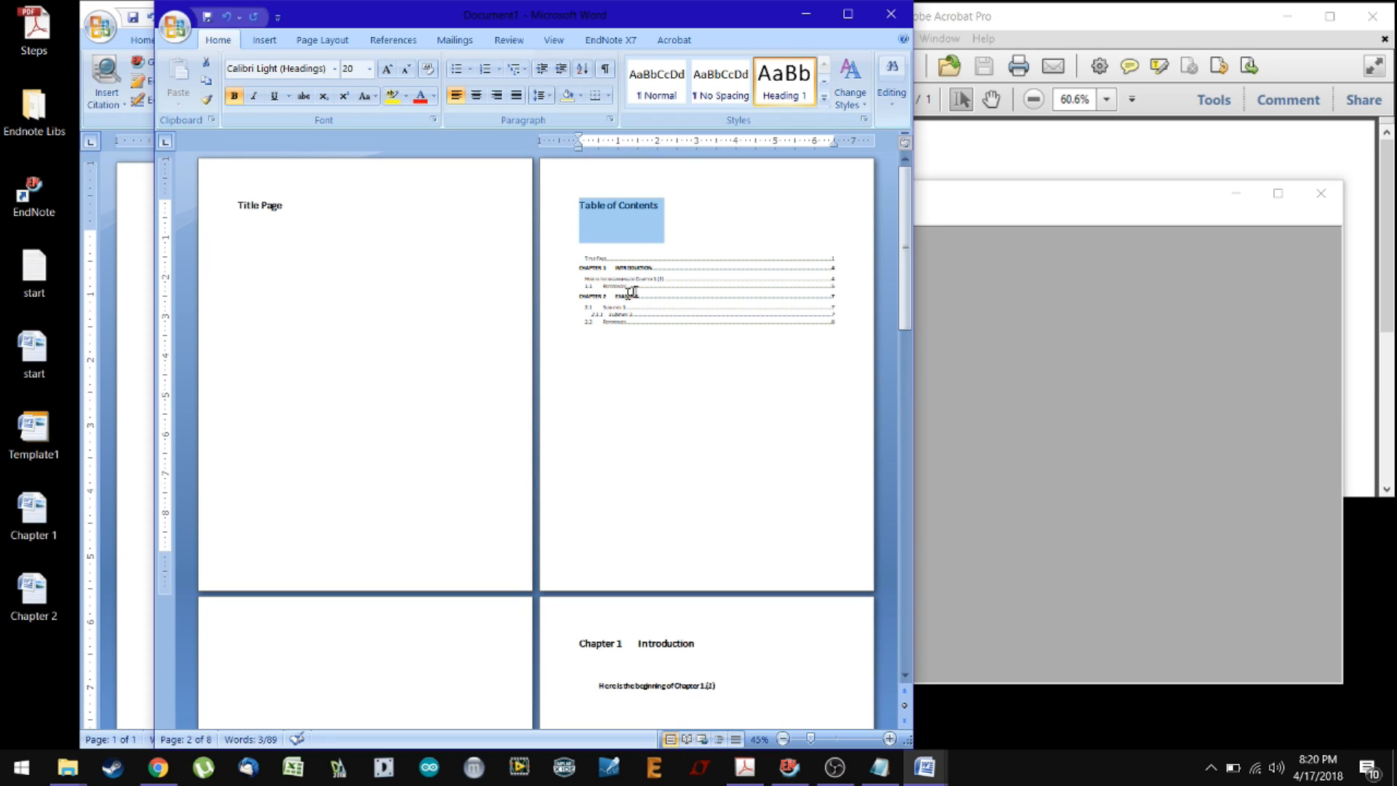
left_click(669, 248)
left_click(677, 317)
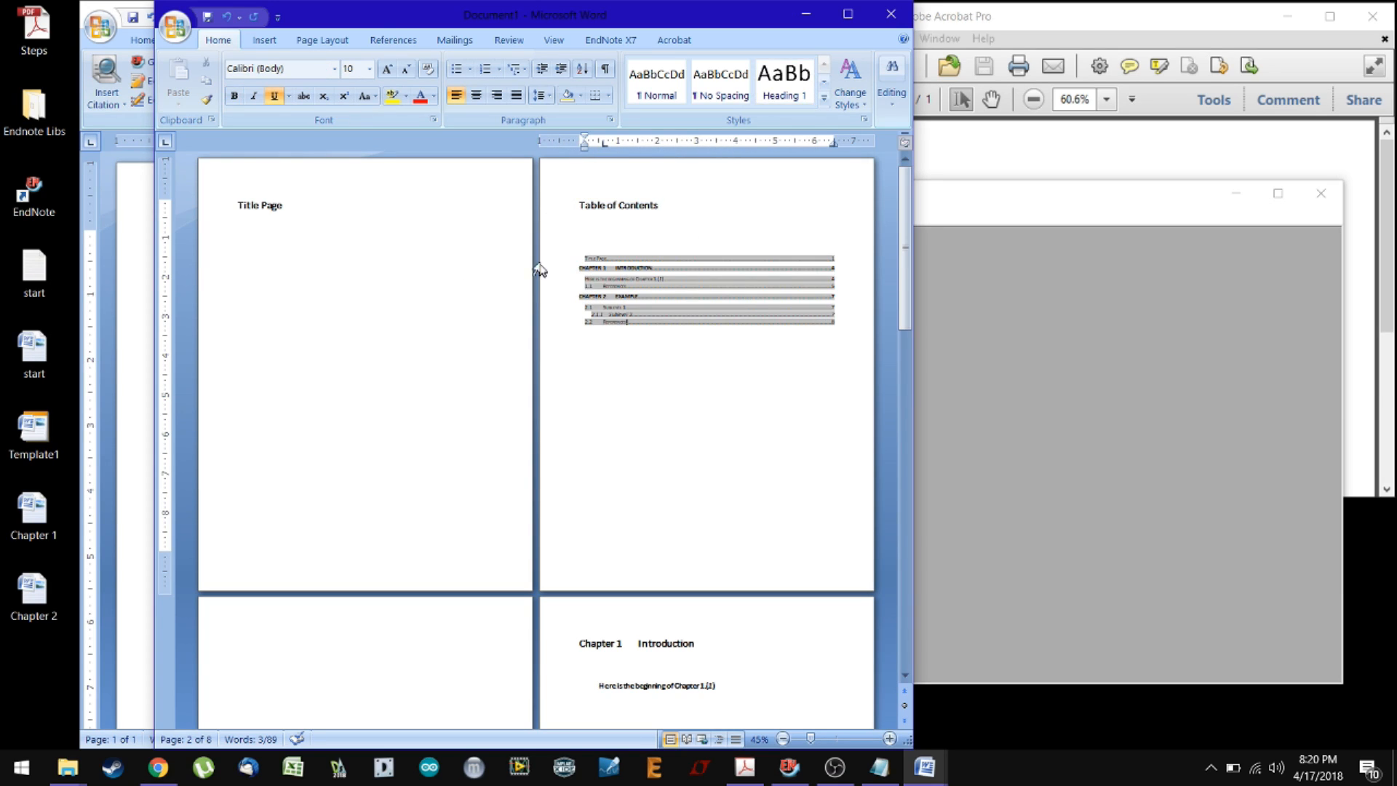
left_click_drag(829, 320, 587, 265)
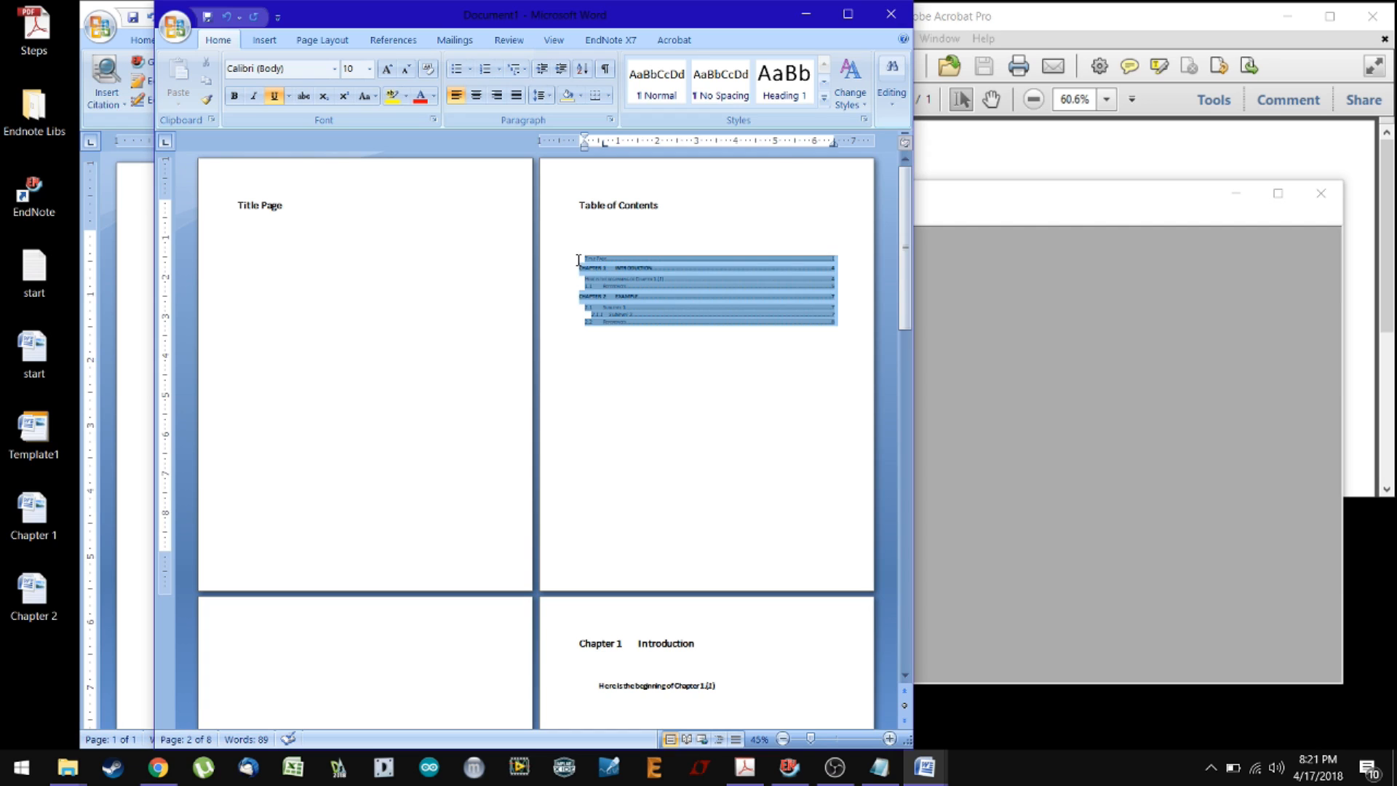
left_click(317, 40)
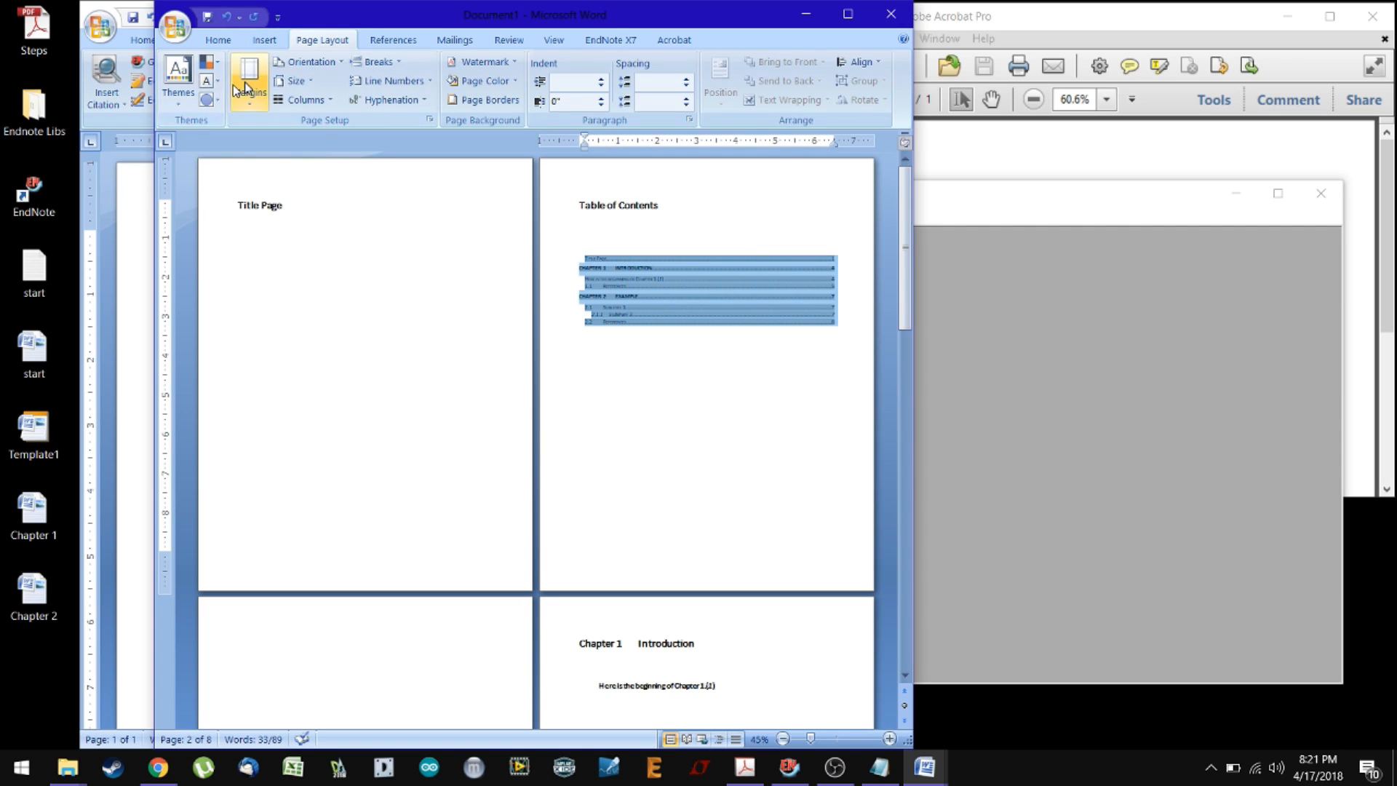
left_click(393, 40)
left_click(184, 84)
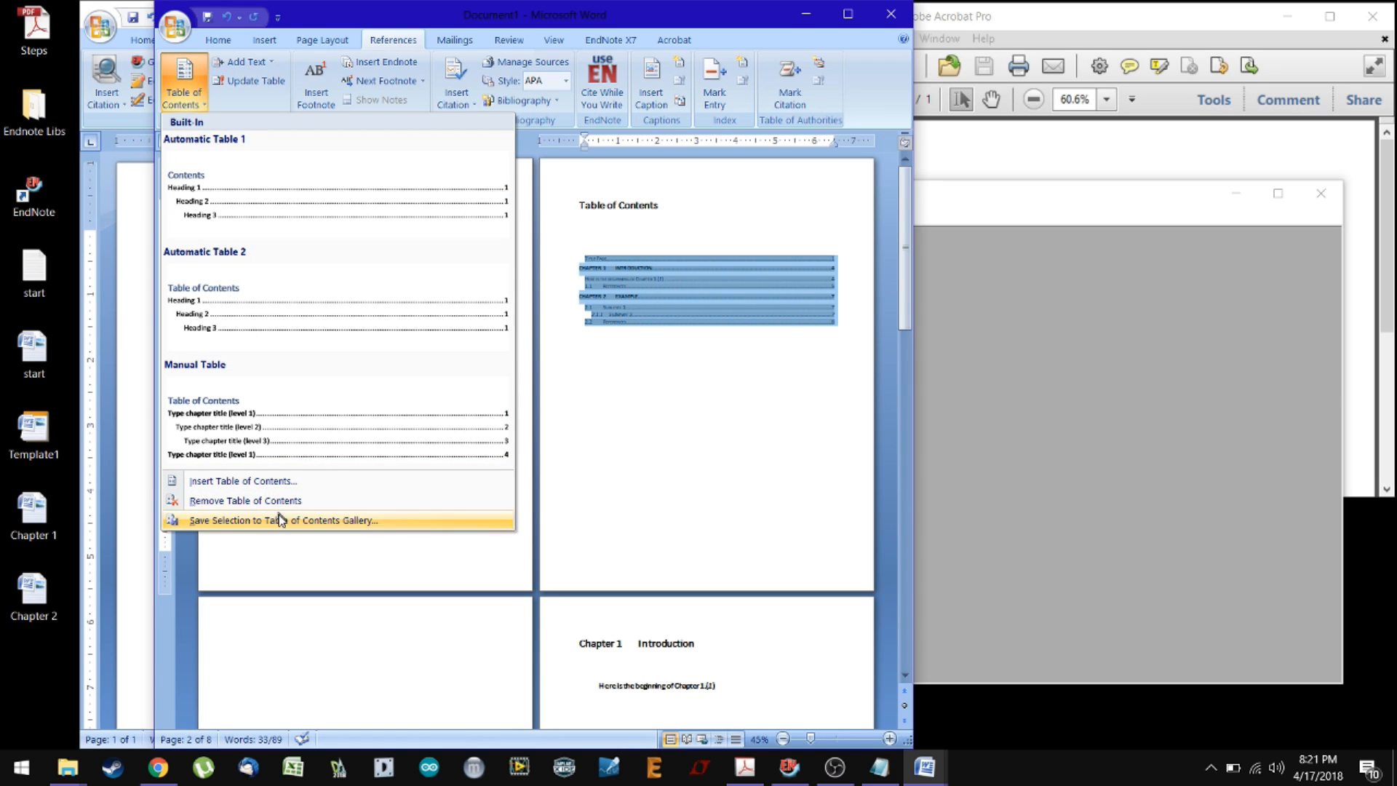
left_click(246, 81)
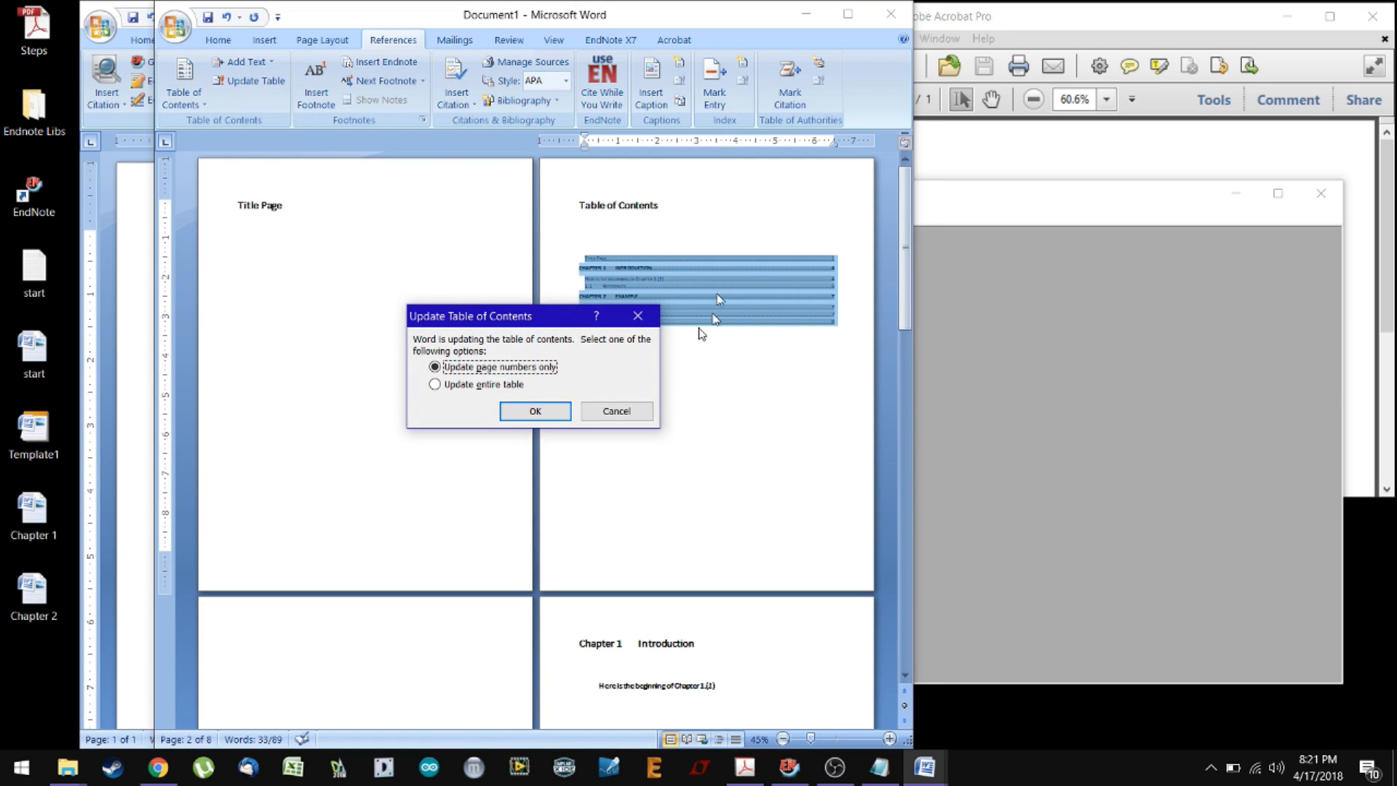
left_click(478, 385)
left_click(535, 411)
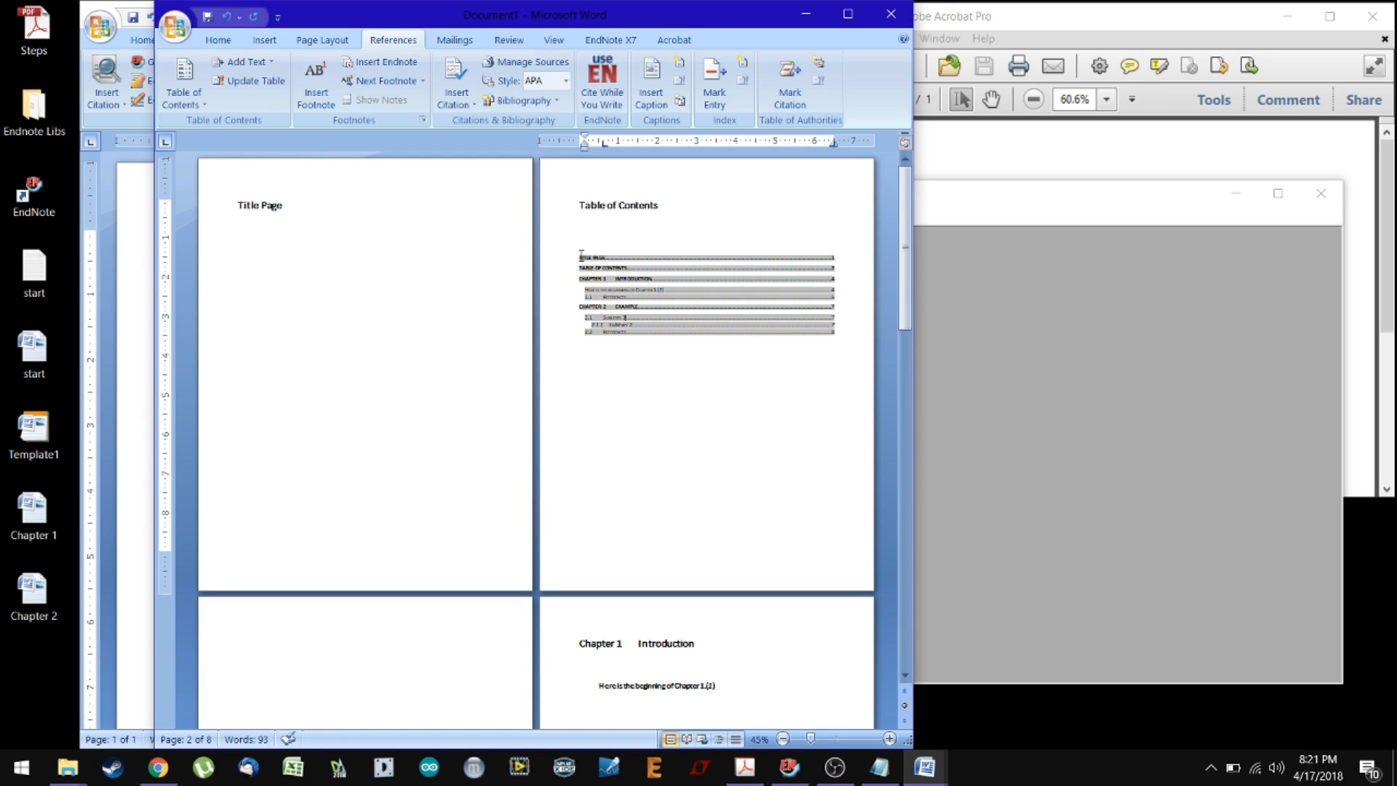
left_click(619, 257)
Place the cursor on the Title Page and bring up the Page Number placement menu
left_click(396, 461)
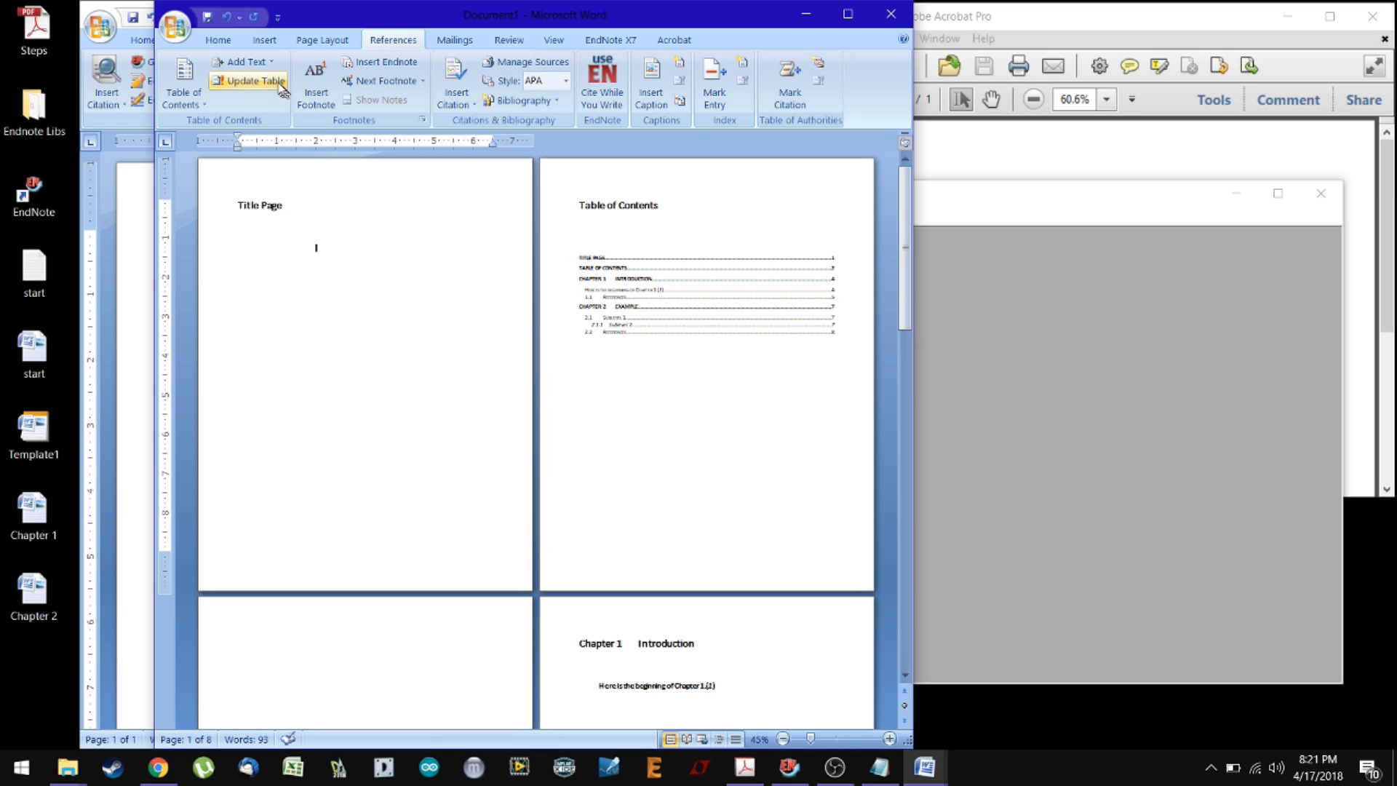
left_click(271, 42)
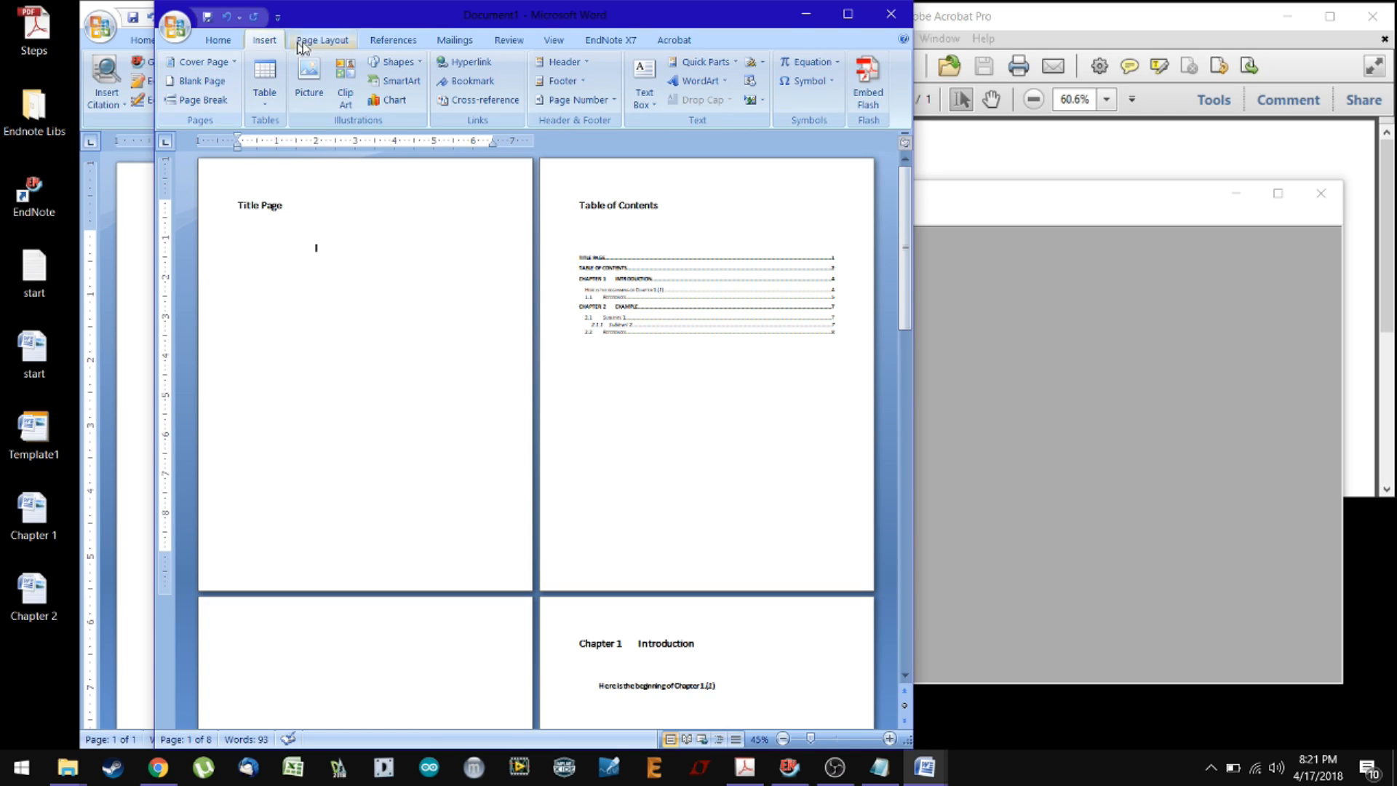
left_click(614, 101)
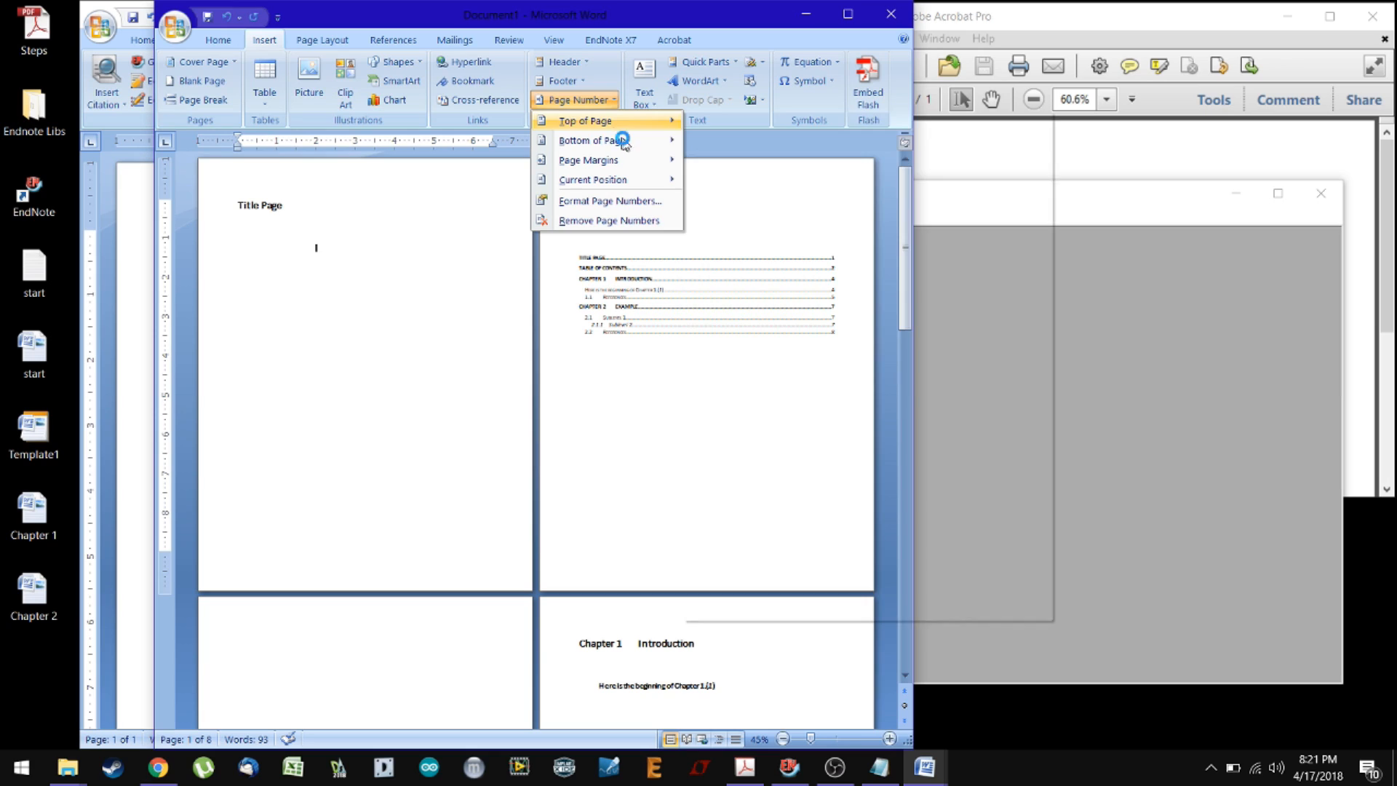
Add right-aligned page numbers (Plain Number 3) at the bottom of the pages
mouse_move(622, 140)
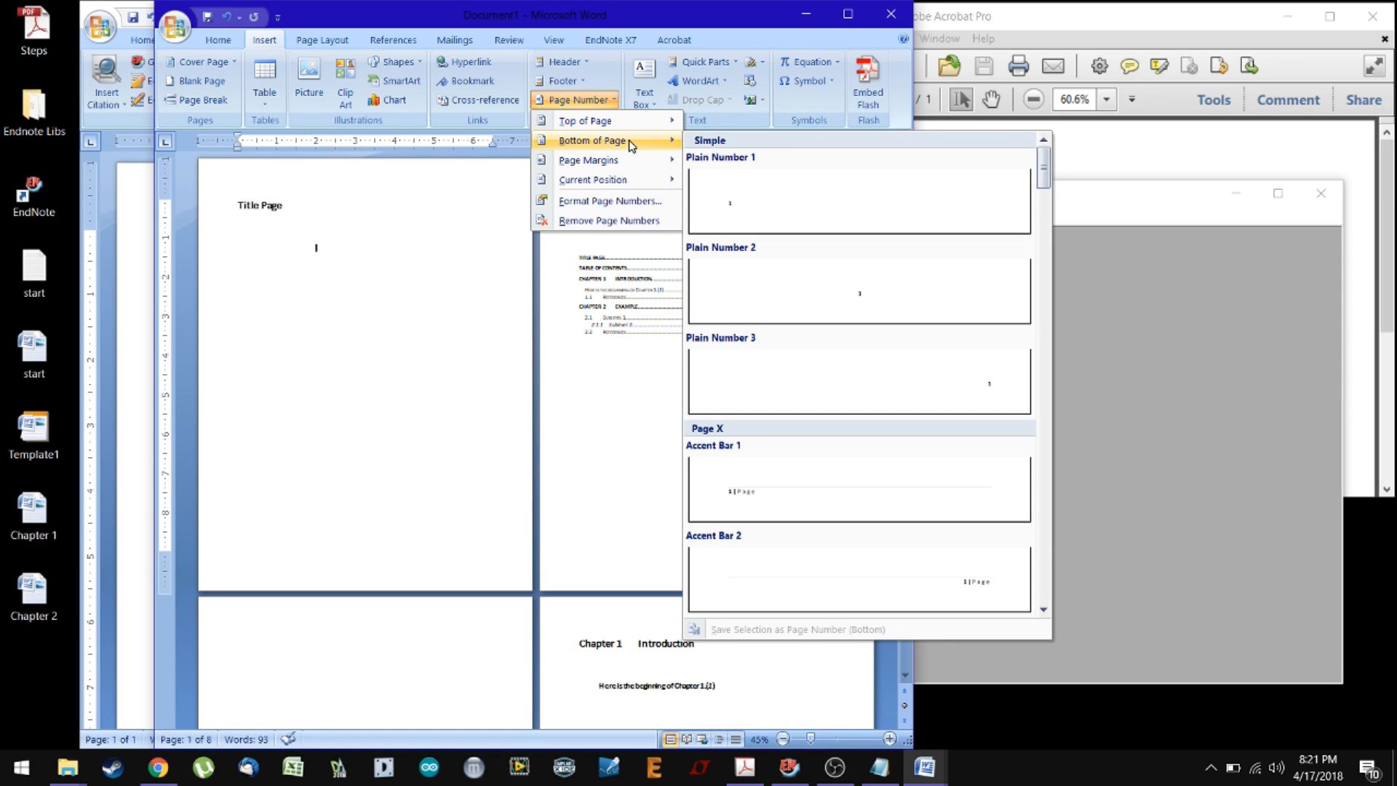
left_click(892, 371)
scroll(631, 569, "down", 2)
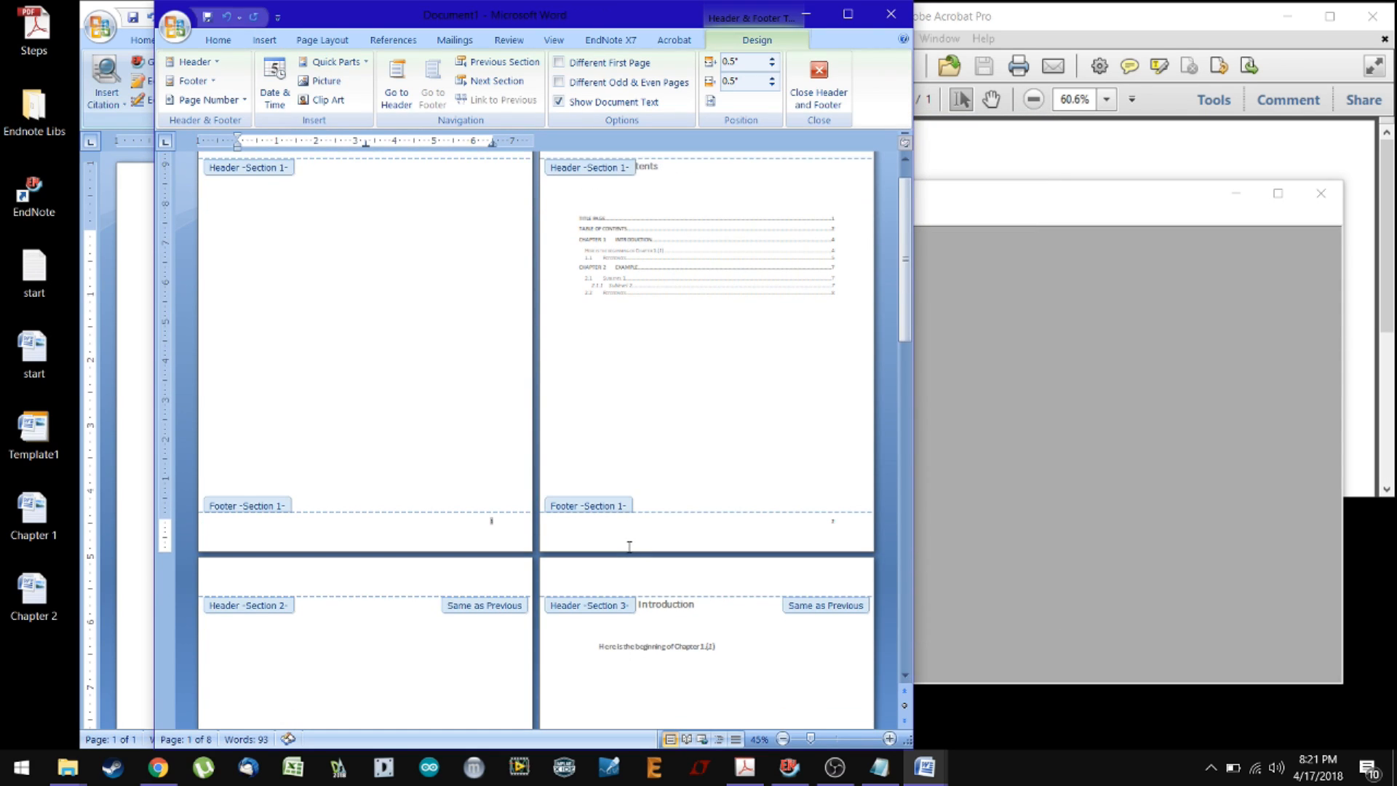
scroll(625, 546, "up", 2)
scroll(613, 519, "down", 2)
scroll(613, 520, "down", 10)
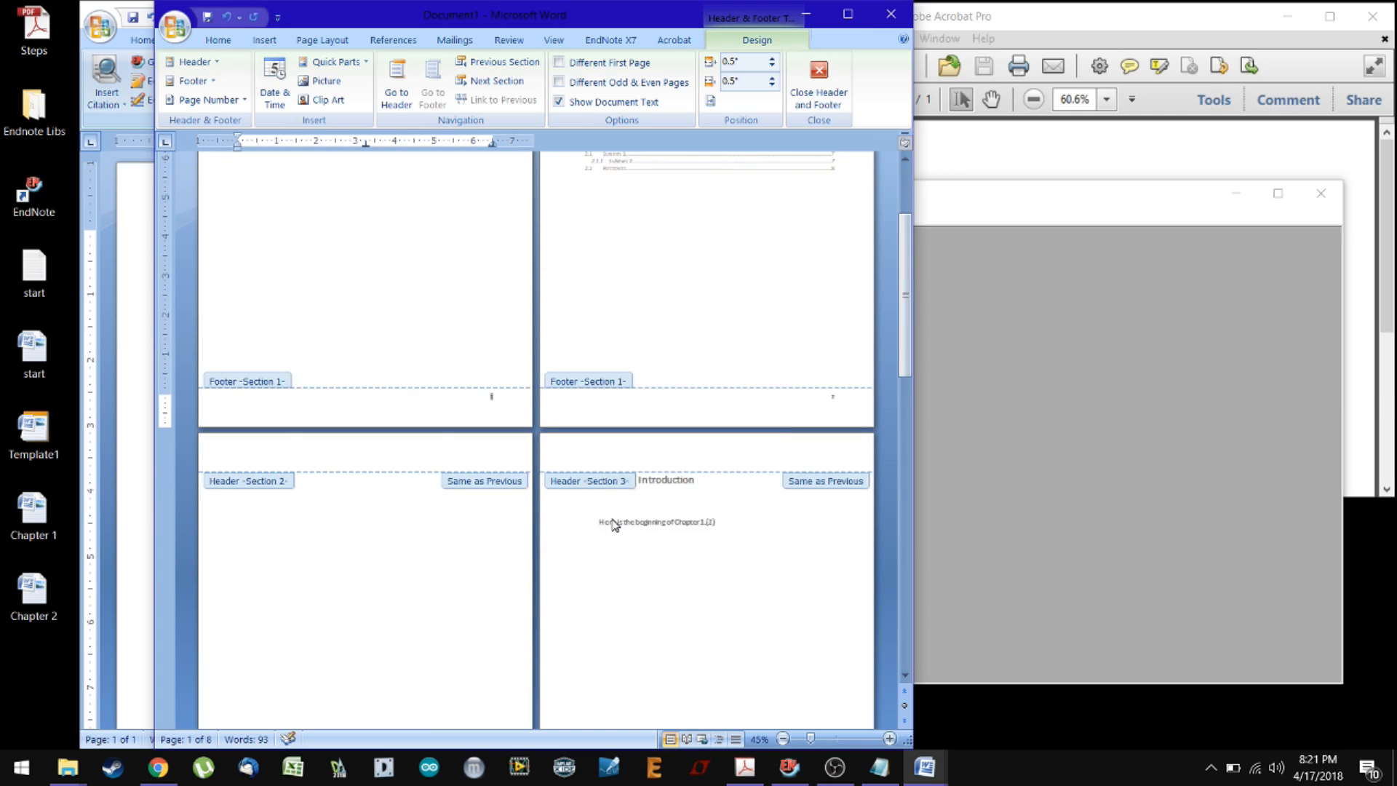
scroll(615, 506, "down", 3)
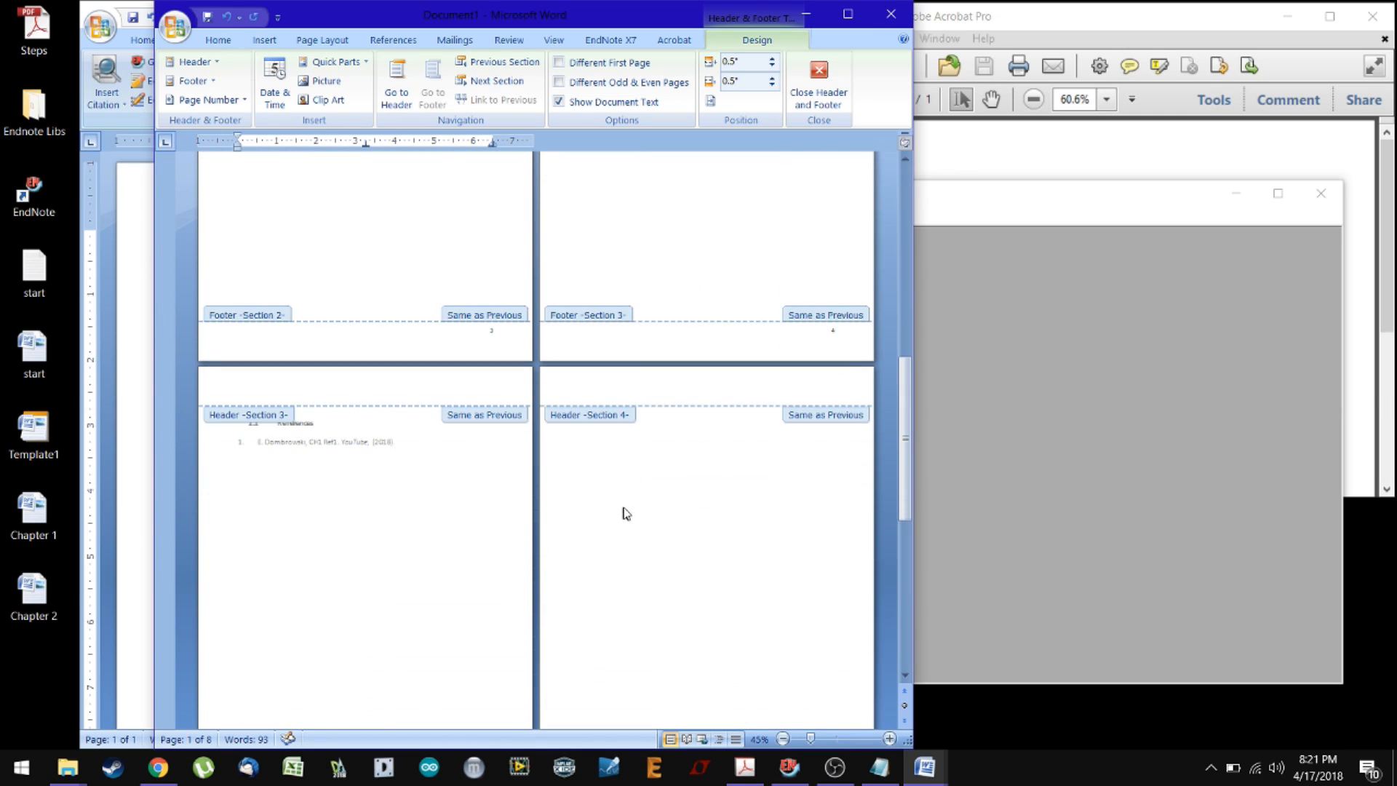
left_click_drag(904, 443, 895, 256)
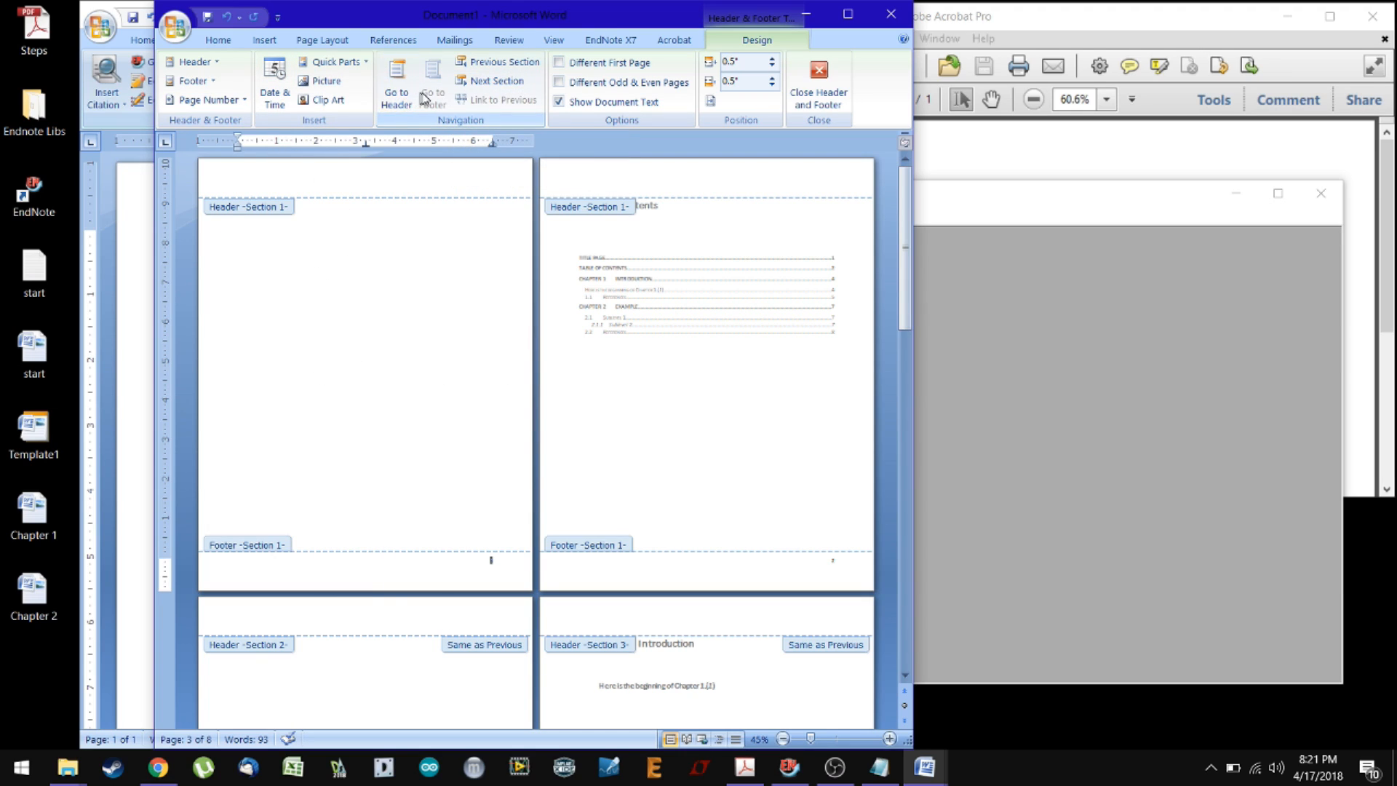
Format the first section's page numbers as lowercase Roman numerals (i, ii)
left_click(238, 102)
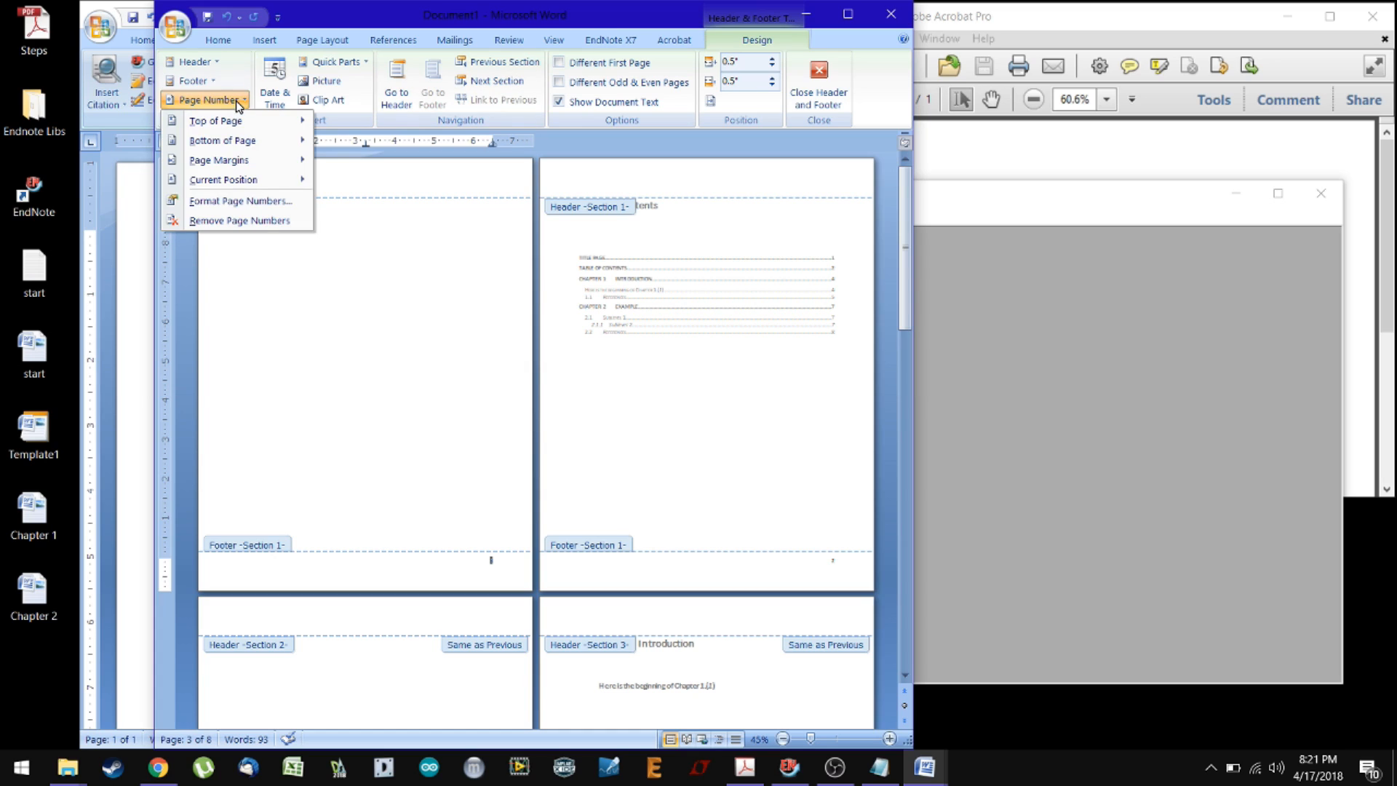
left_click(213, 202)
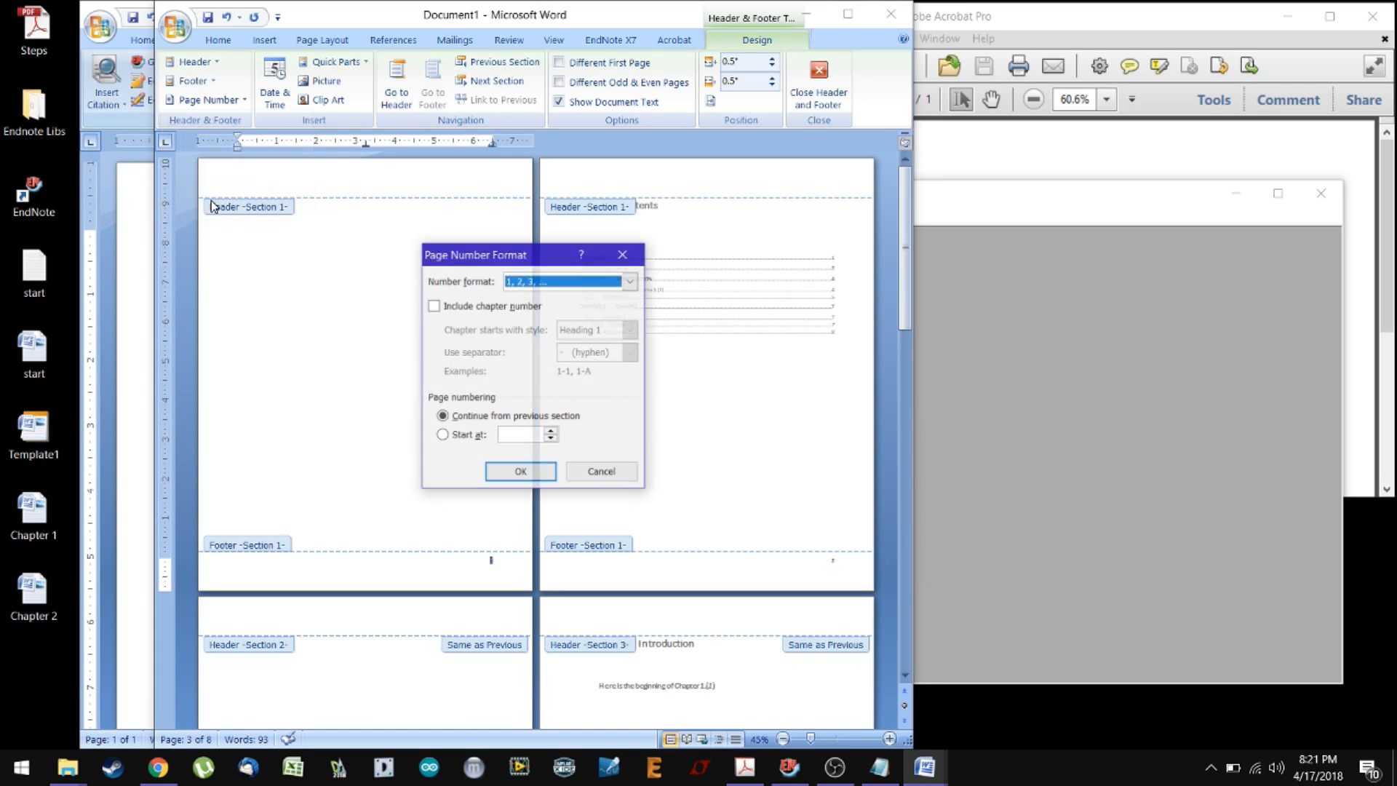
left_click(588, 291)
left_click(547, 342)
left_click(520, 472)
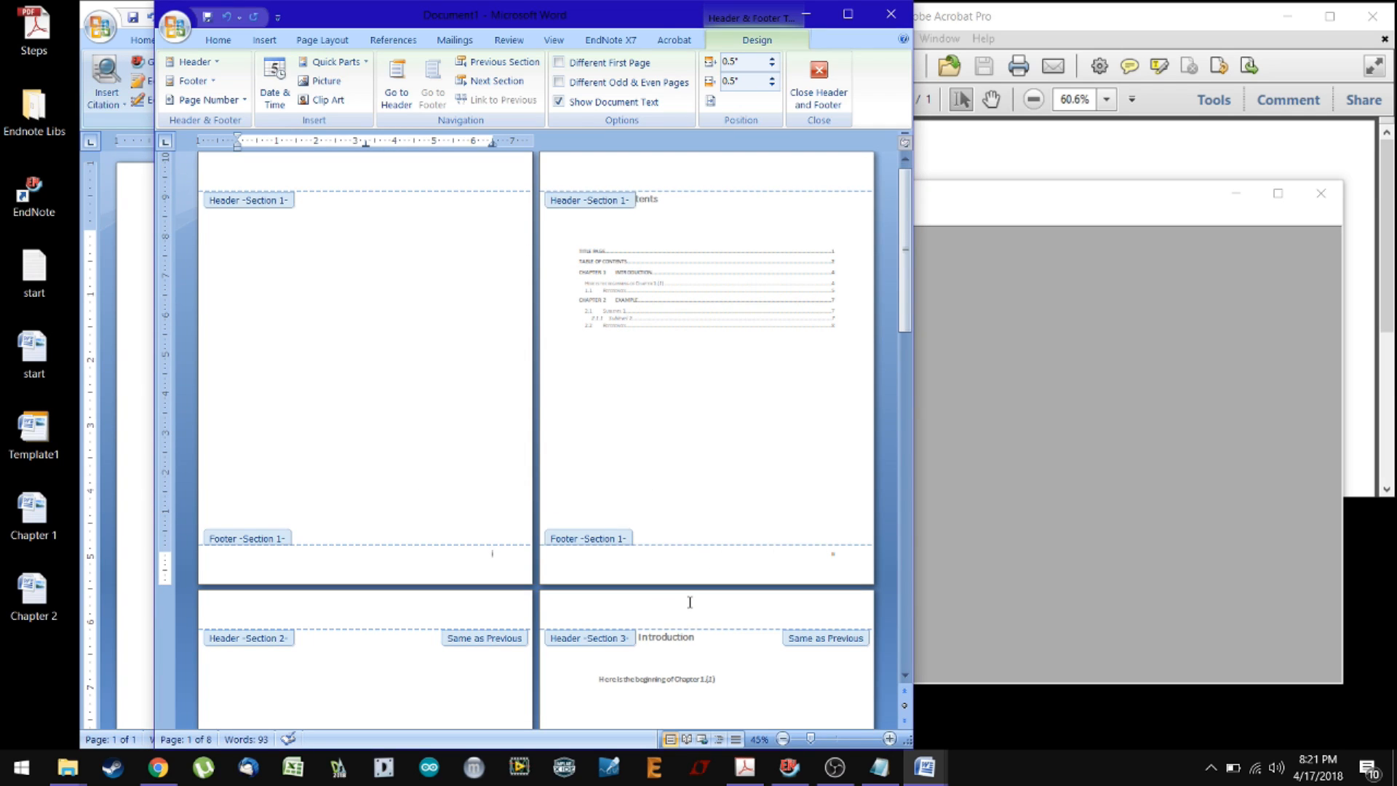
scroll(690, 602, "down", 5)
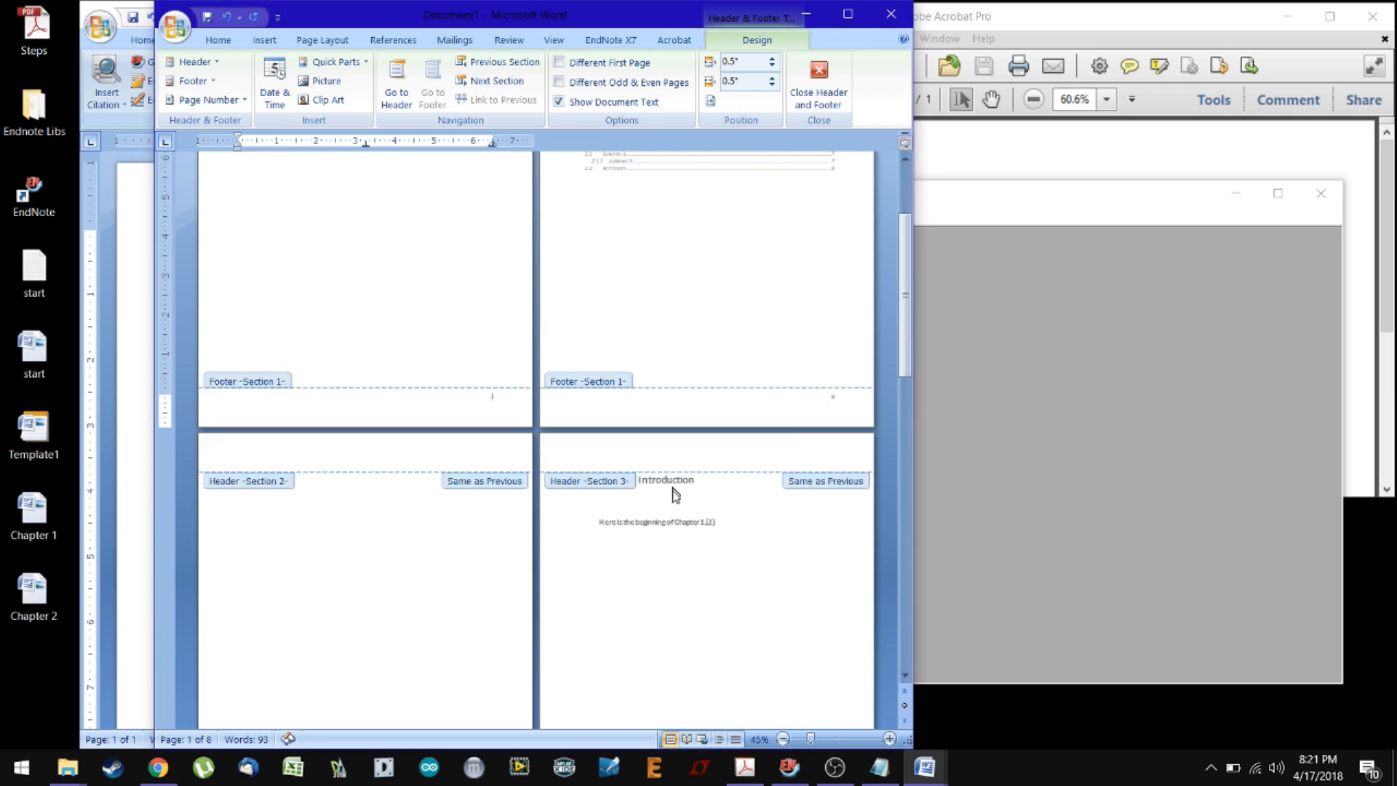
scroll(673, 497, "down", 2)
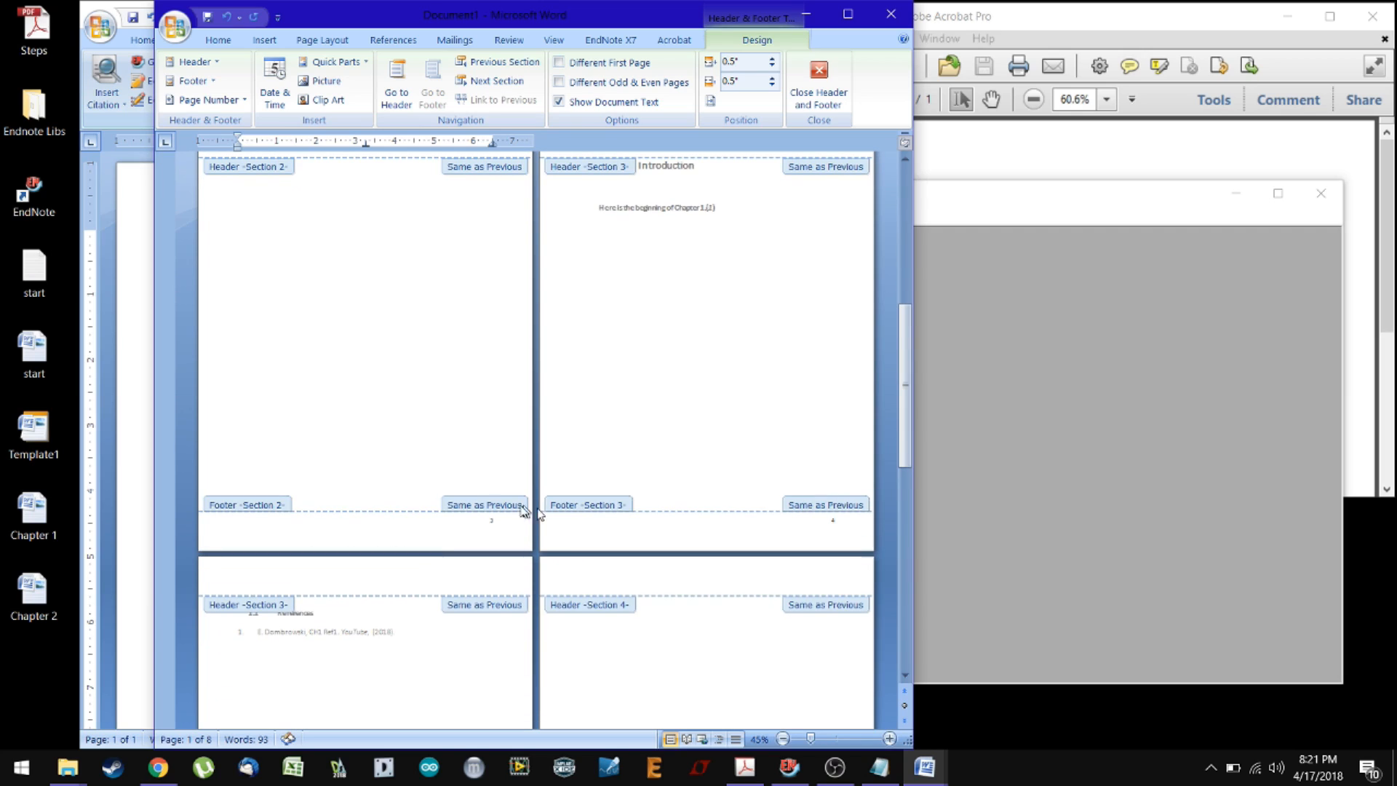
scroll(739, 520, "up", 1)
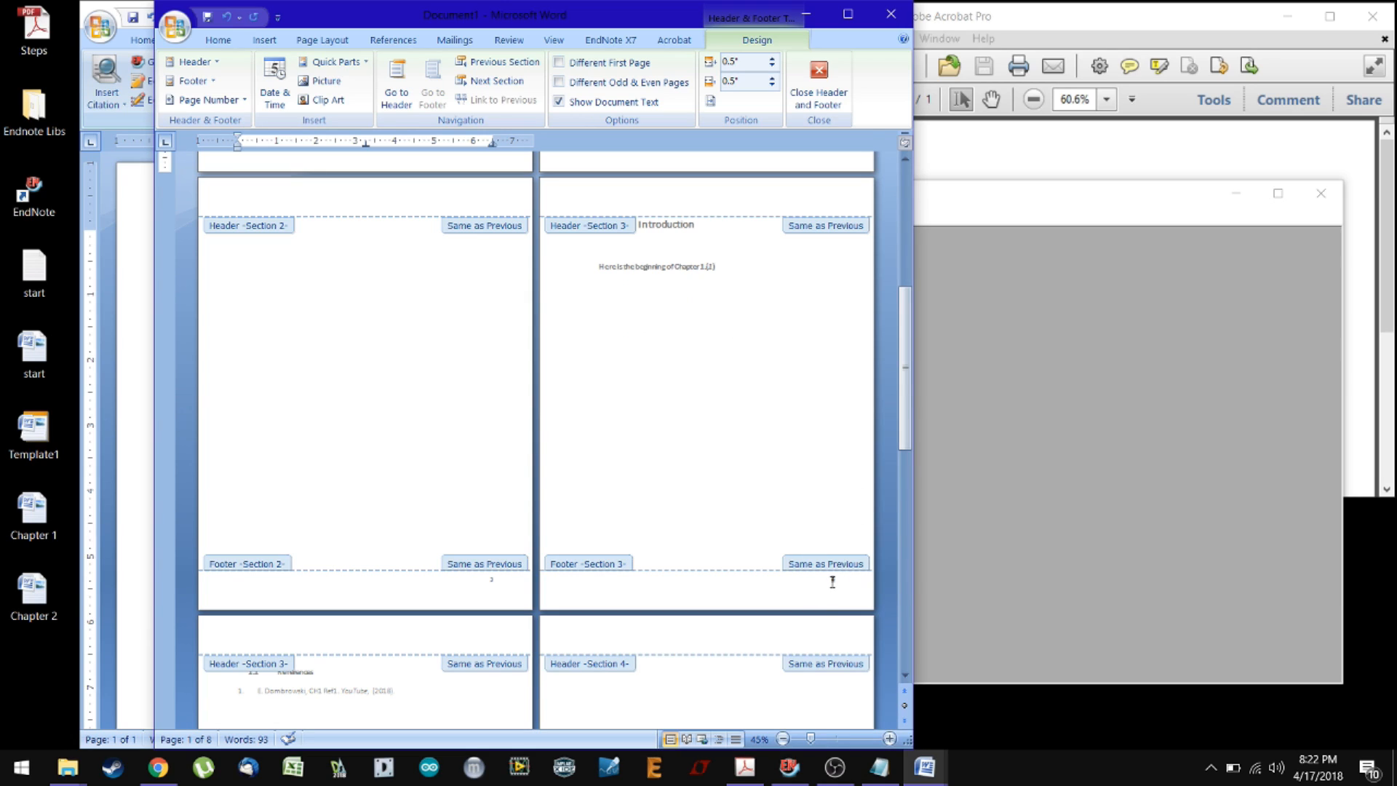
Restart the Section 3 page numbering at 1
left_click(833, 582)
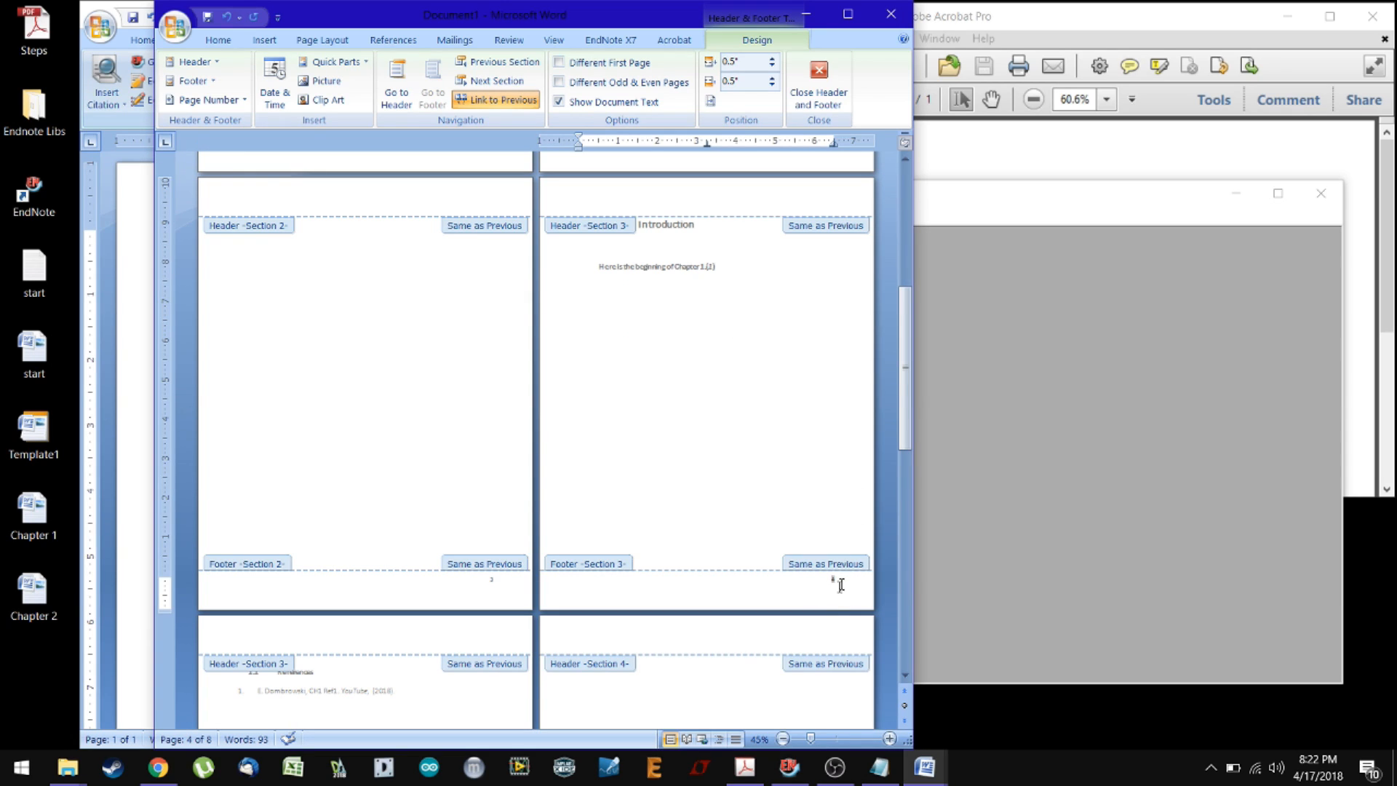
left_click(835, 580)
double_click(832, 580)
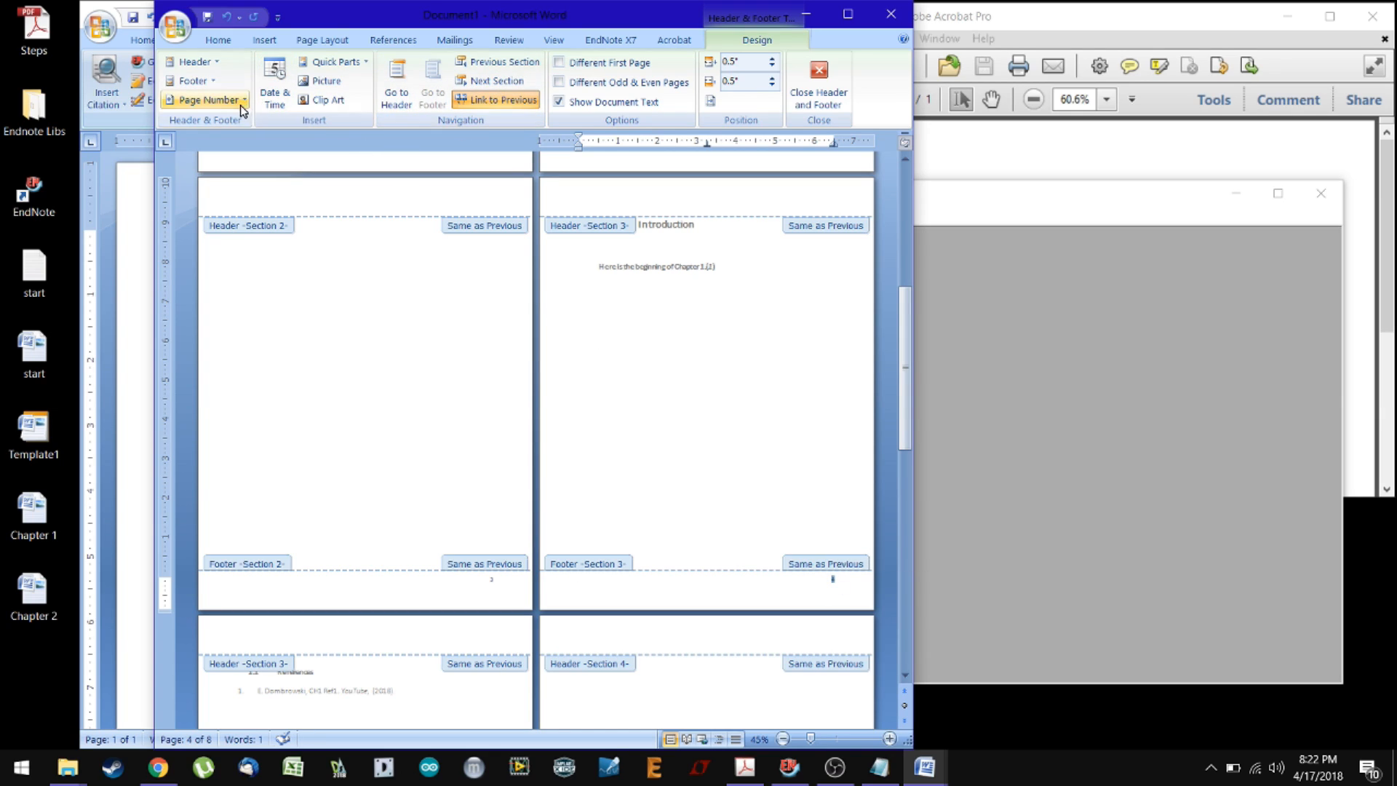
left_click(241, 106)
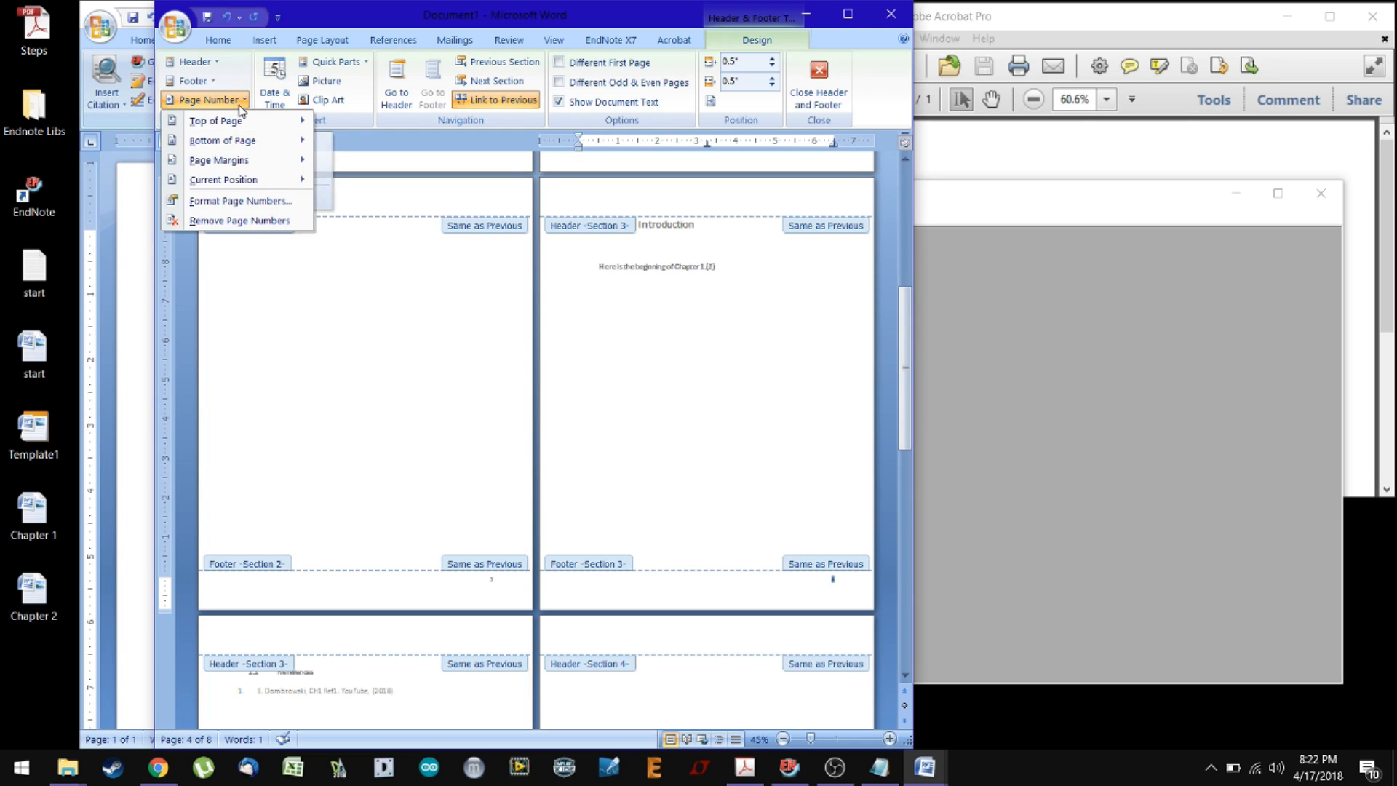
mouse_move(211, 158)
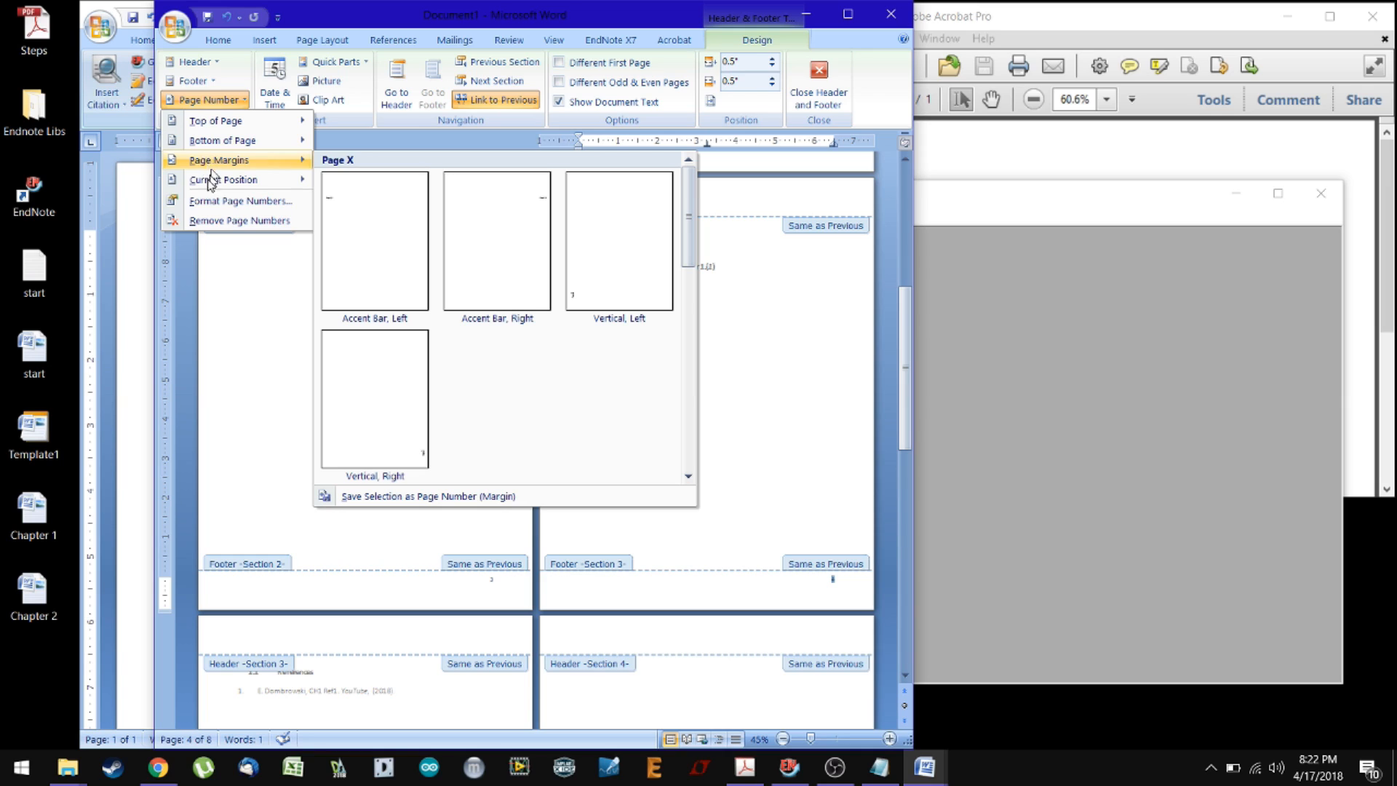
left_click(205, 200)
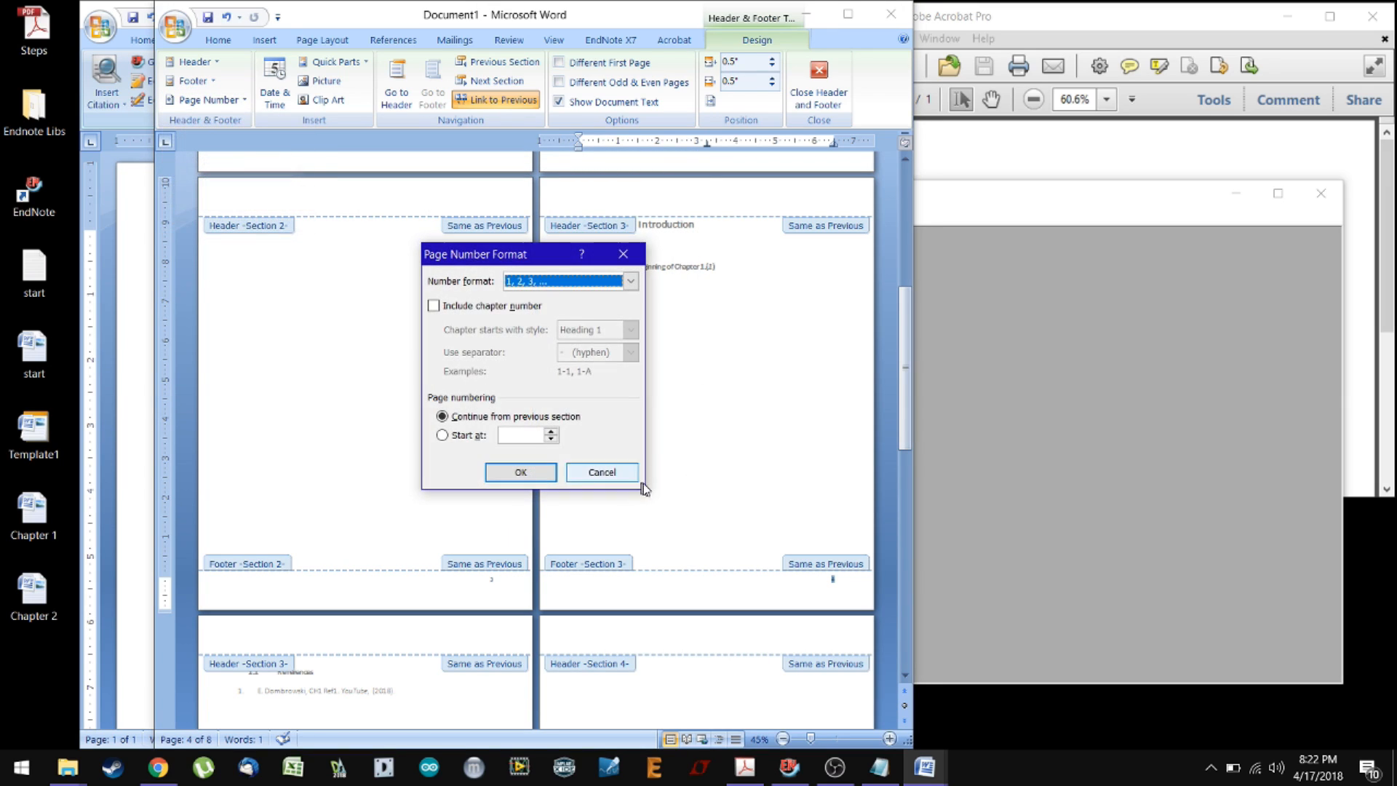
left_click(473, 436)
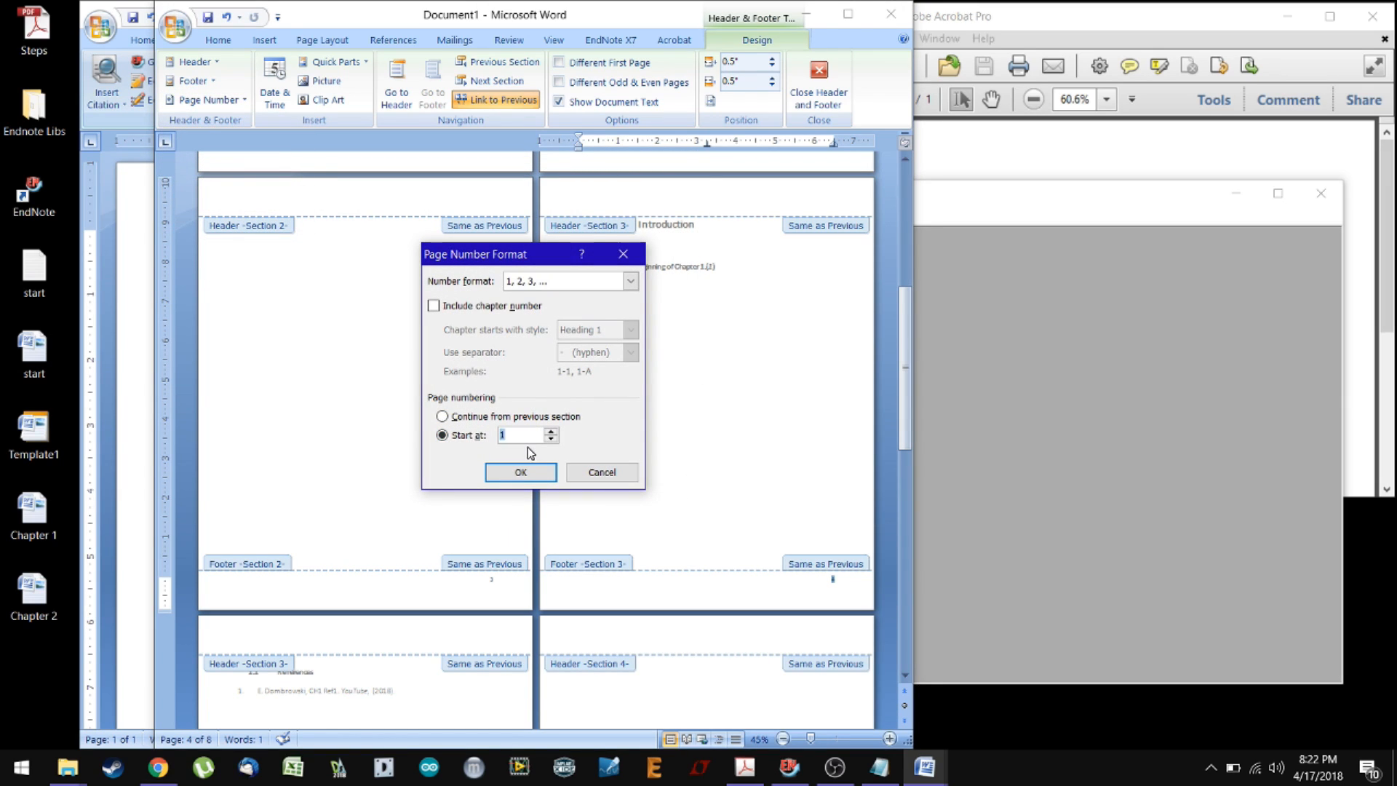
left_click(523, 471)
Remove the footer from the blank Section 2 page
scroll(584, 673, "down", 2)
left_click(509, 635)
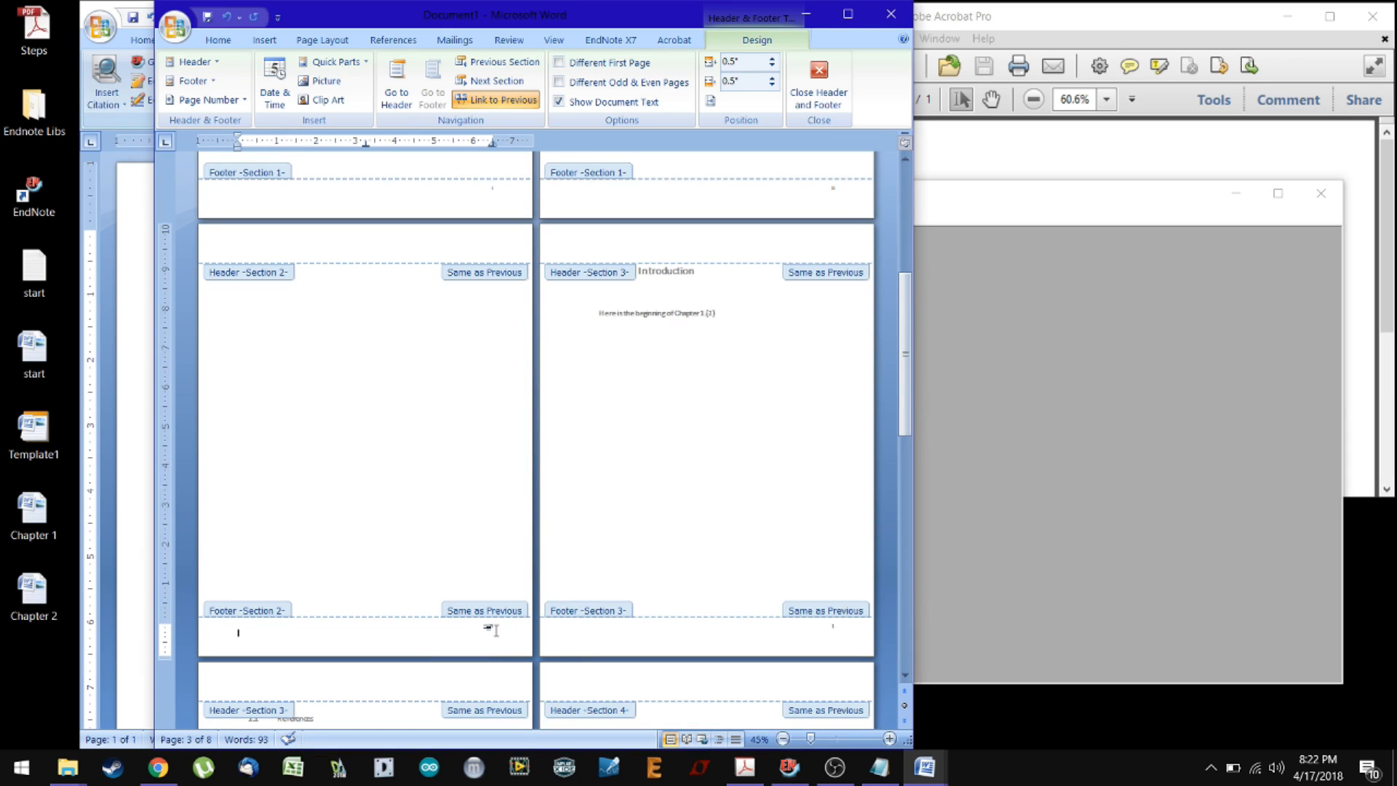
scroll(502, 623, "up", 1)
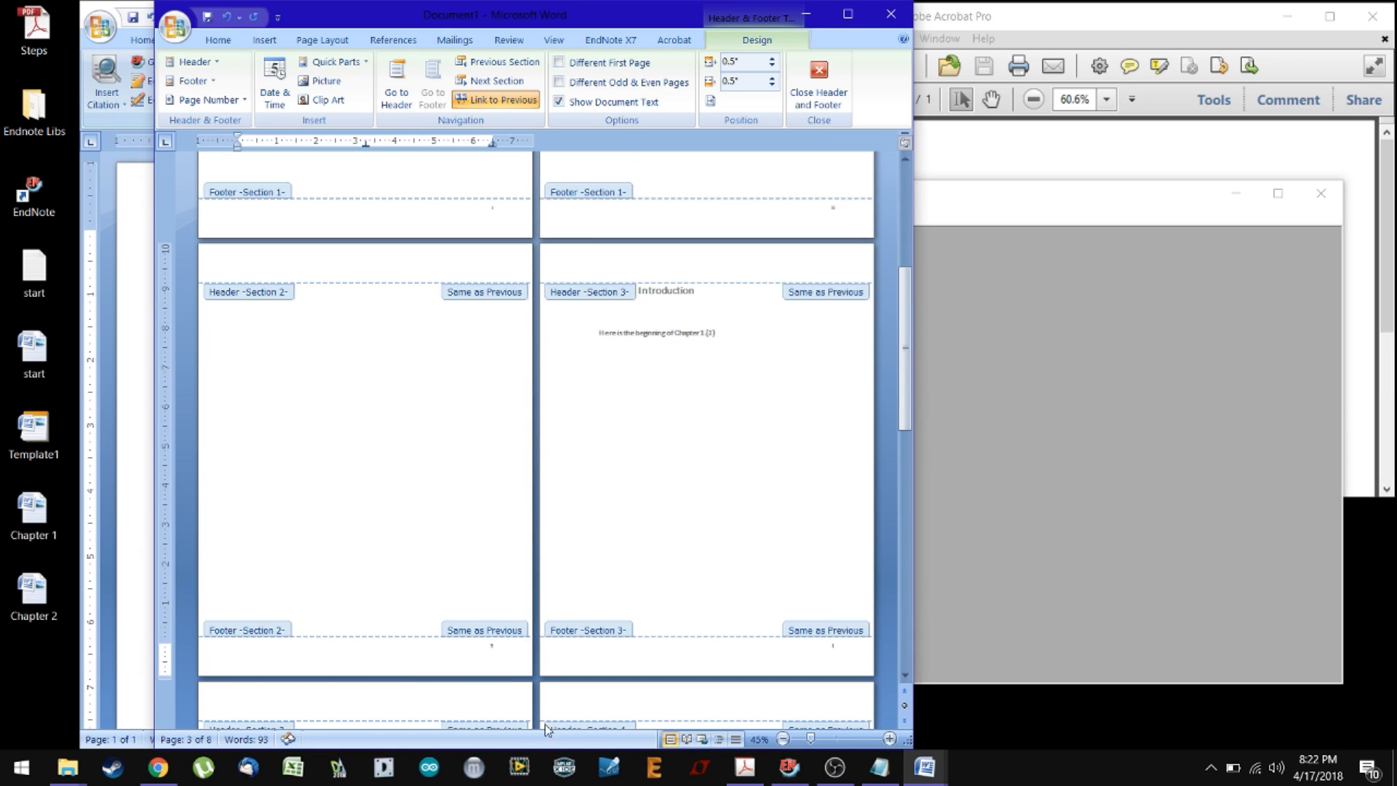
left_click(217, 82)
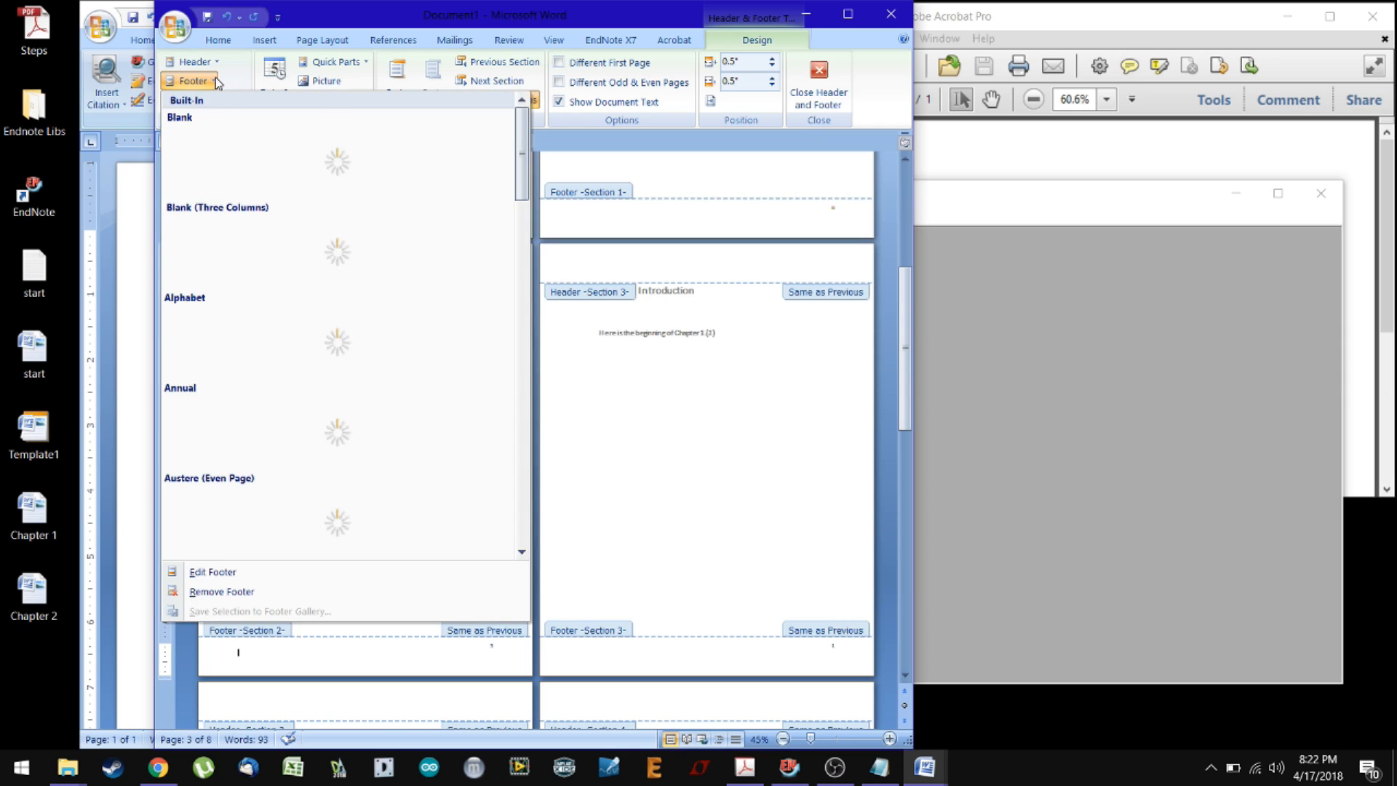
left_click(222, 592)
Close header and footer editing and return to the document body
scroll(727, 362, "up", 3)
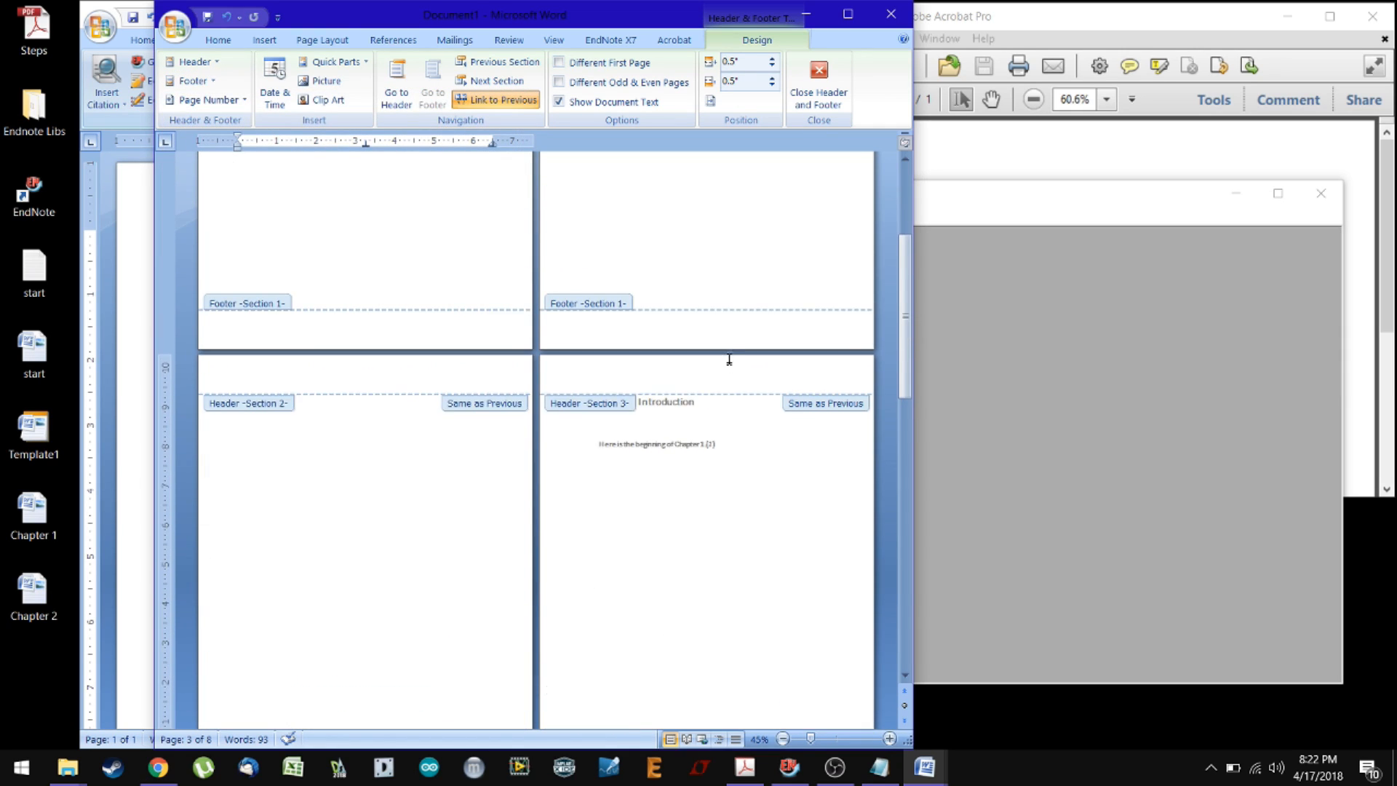
scroll(729, 360, "down", 2)
scroll(891, 454, "down", 1)
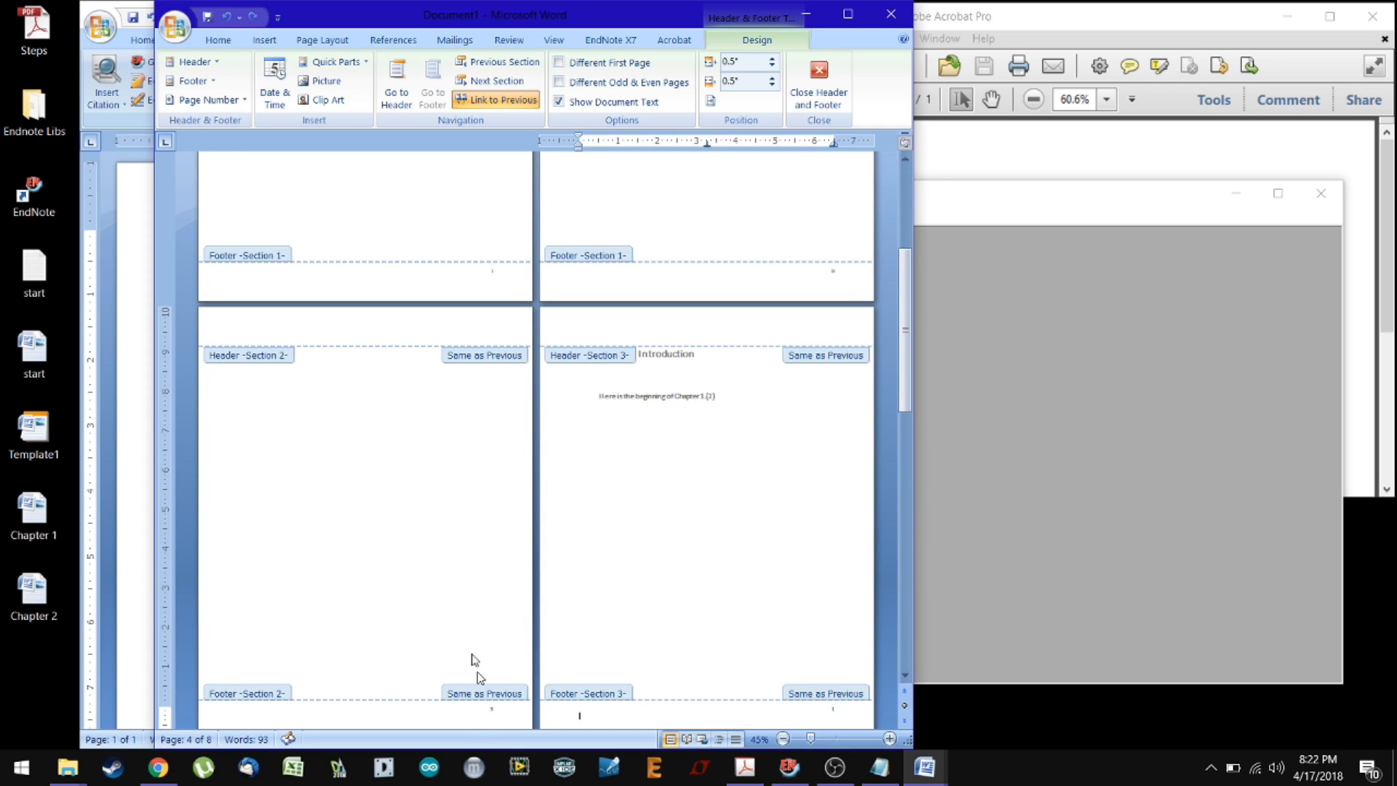
scroll(470, 663, "down", 1)
scroll(677, 484, "up", 6)
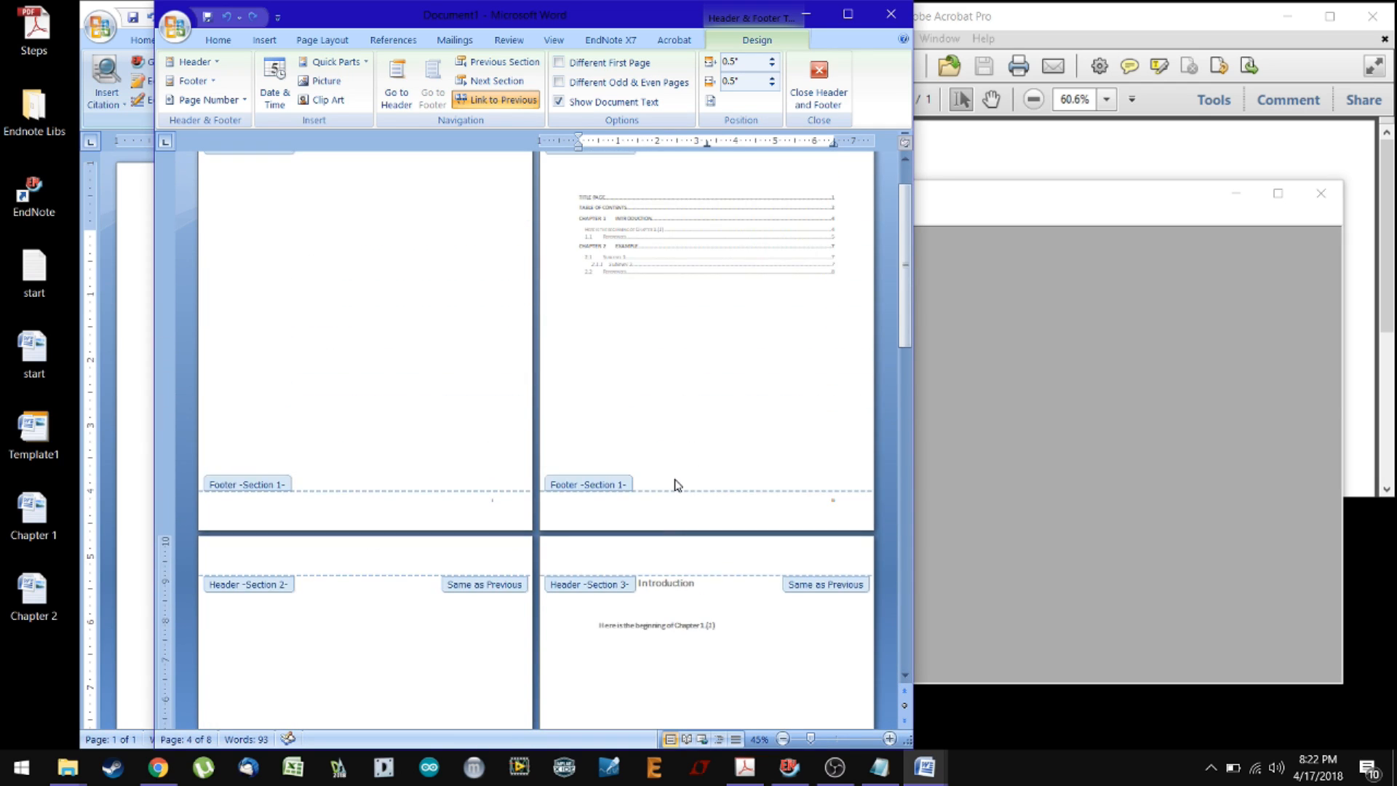
scroll(677, 484, "up", 2)
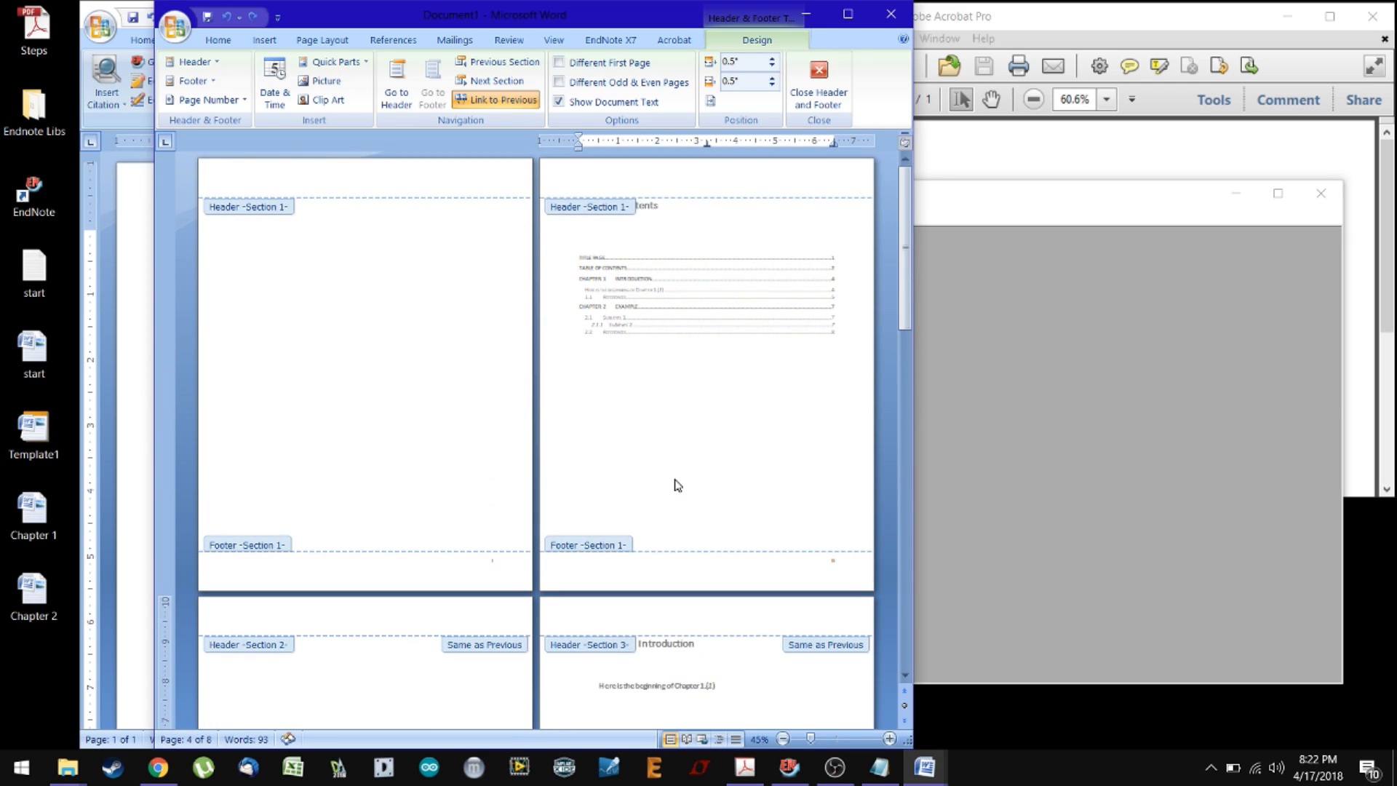
double_click(887, 376)
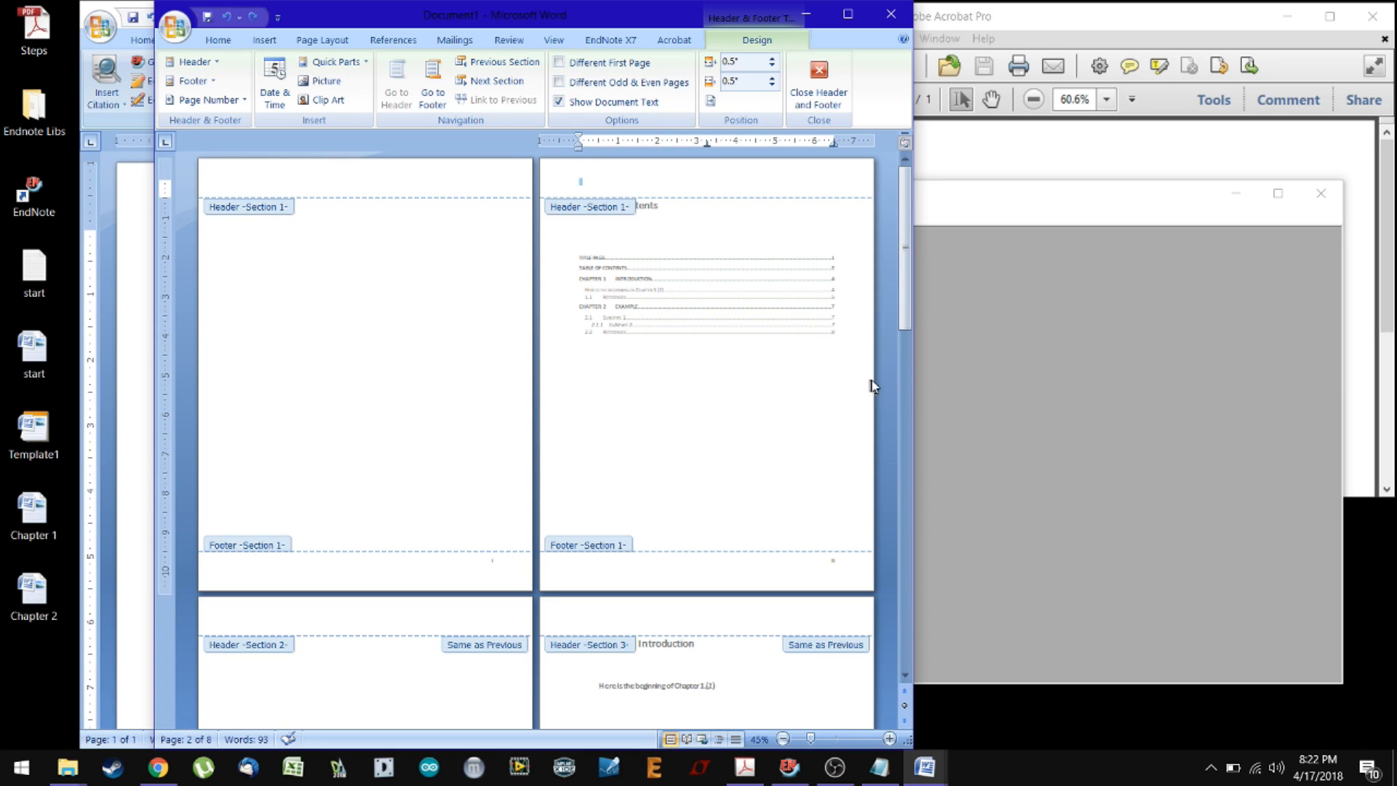
double_click(844, 379)
Update the entire table of contents so it shows I, II and Chapter 1 at page 1
left_click(664, 305)
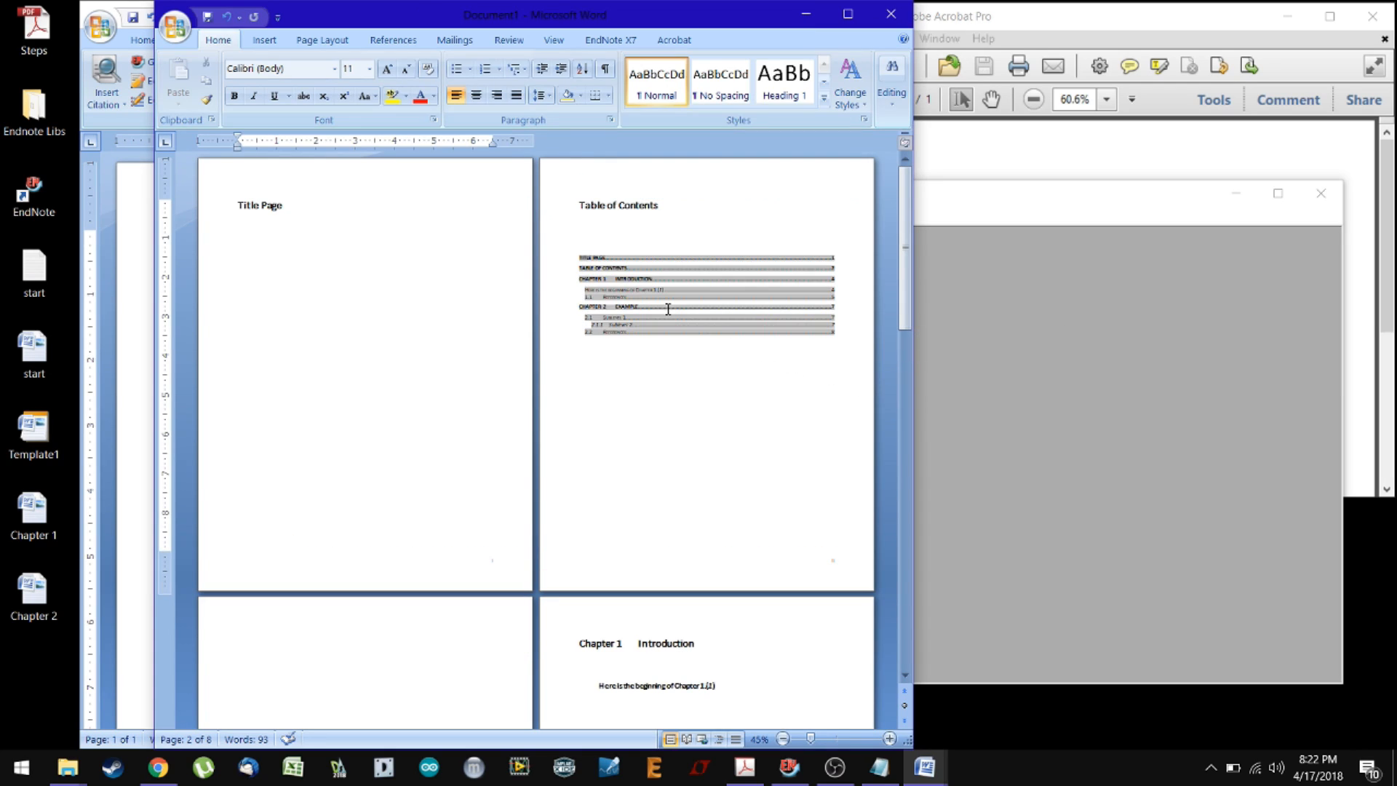
left_click(386, 40)
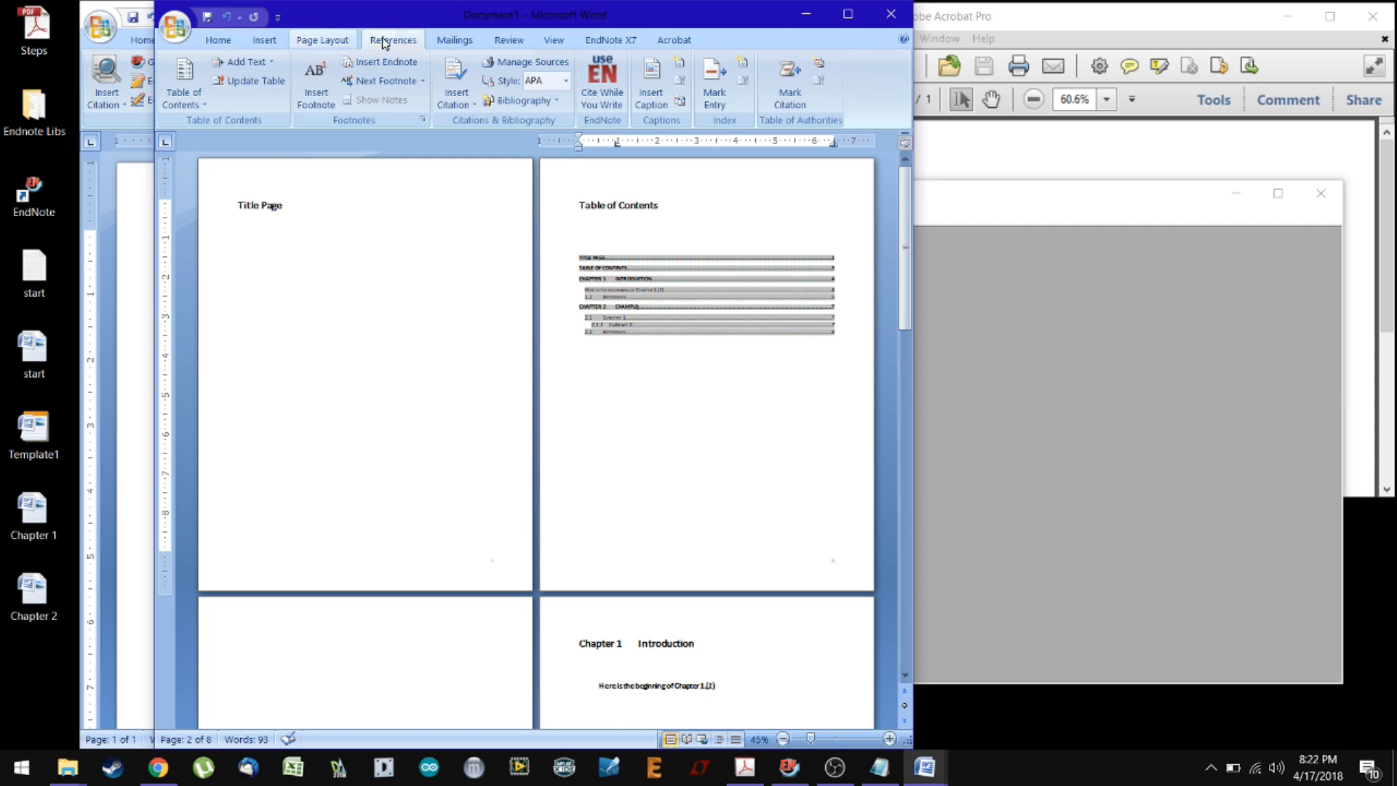
left_click(251, 80)
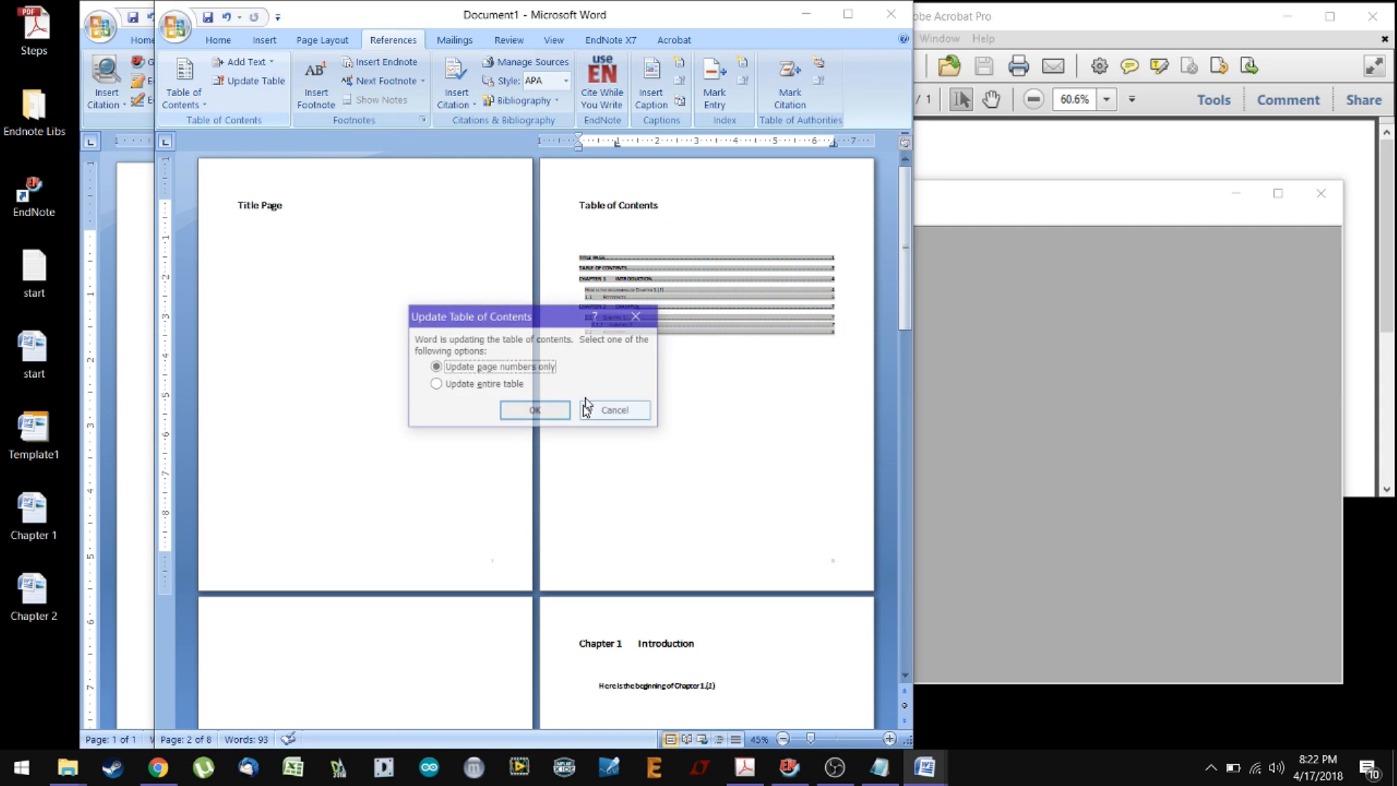
left_click(498, 386)
left_click(533, 409)
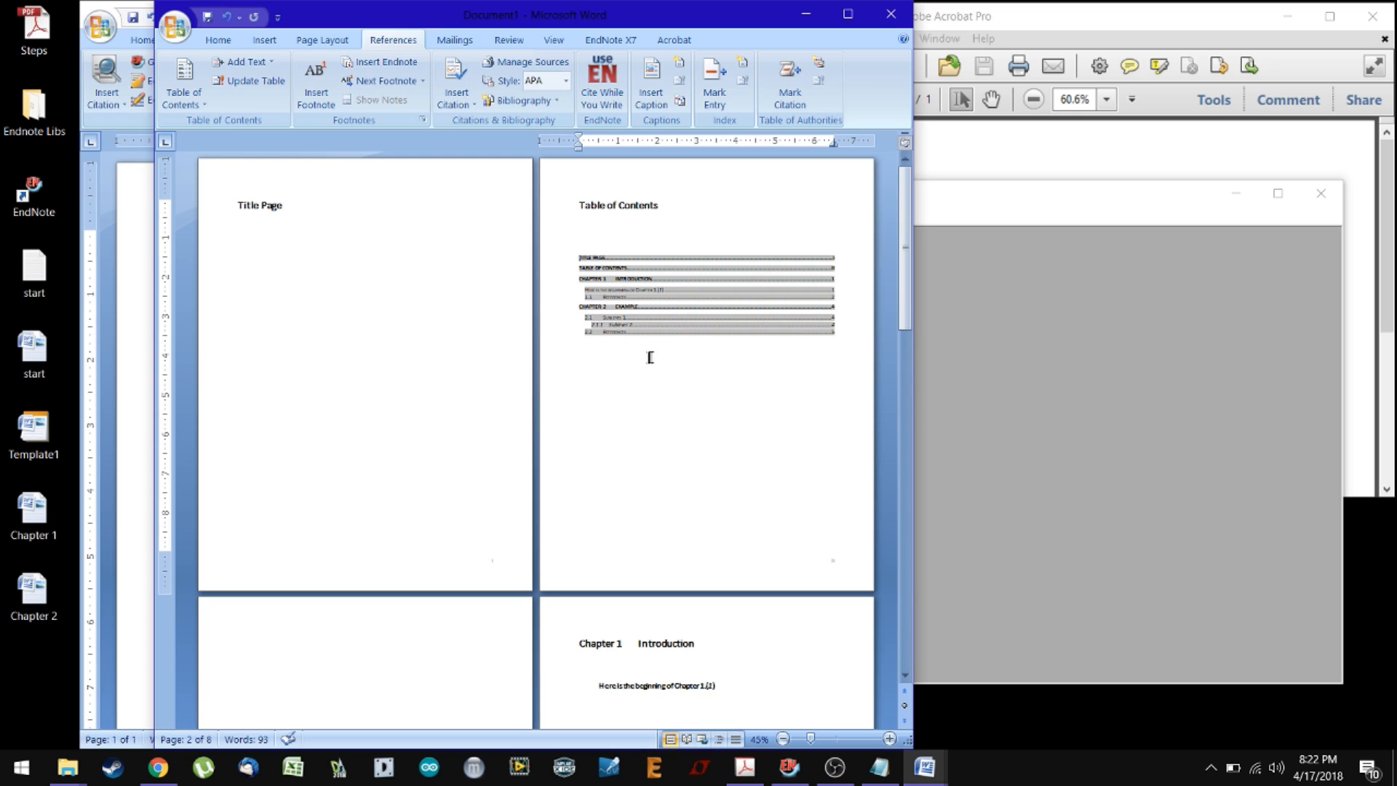
scroll(757, 323, "up", 2)
scroll(626, 341, "up", 4)
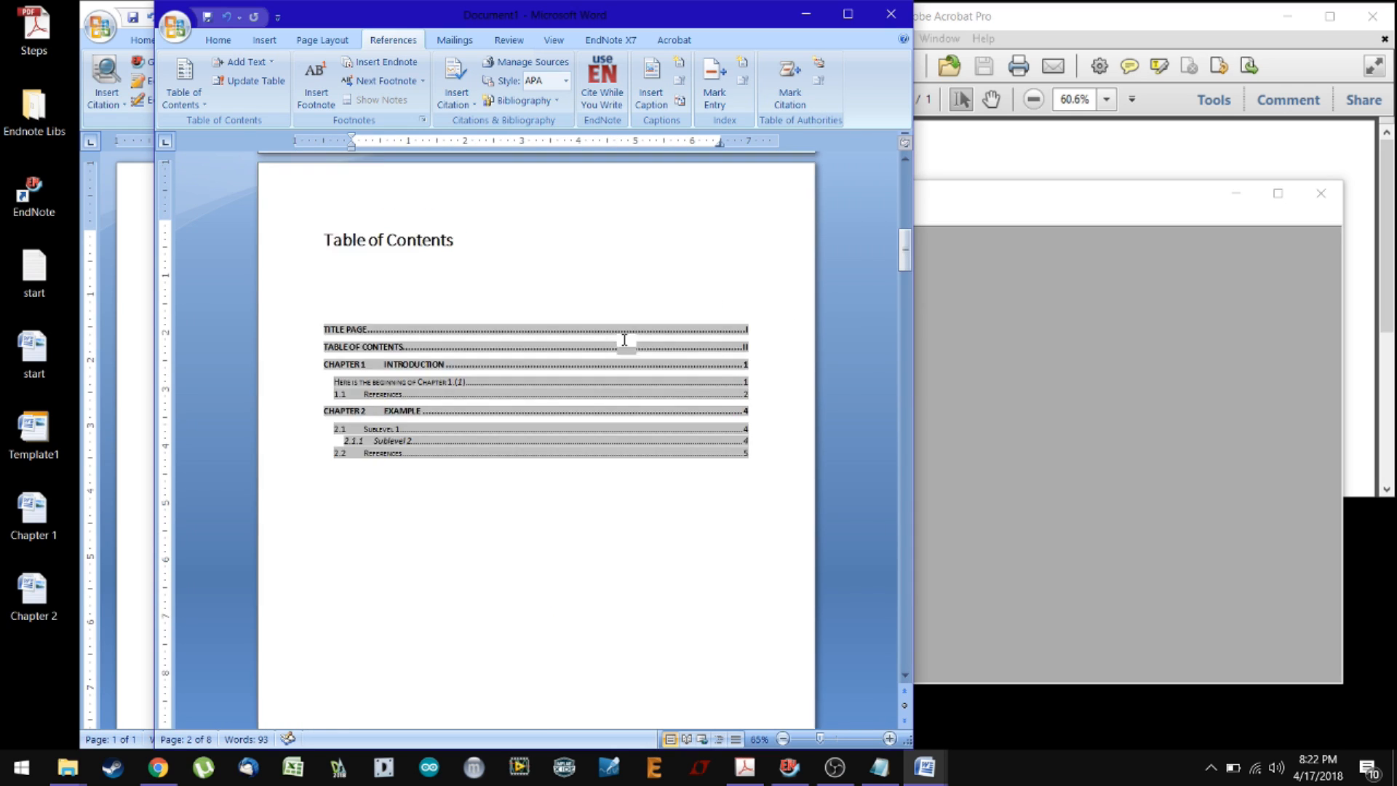
left_click(590, 618)
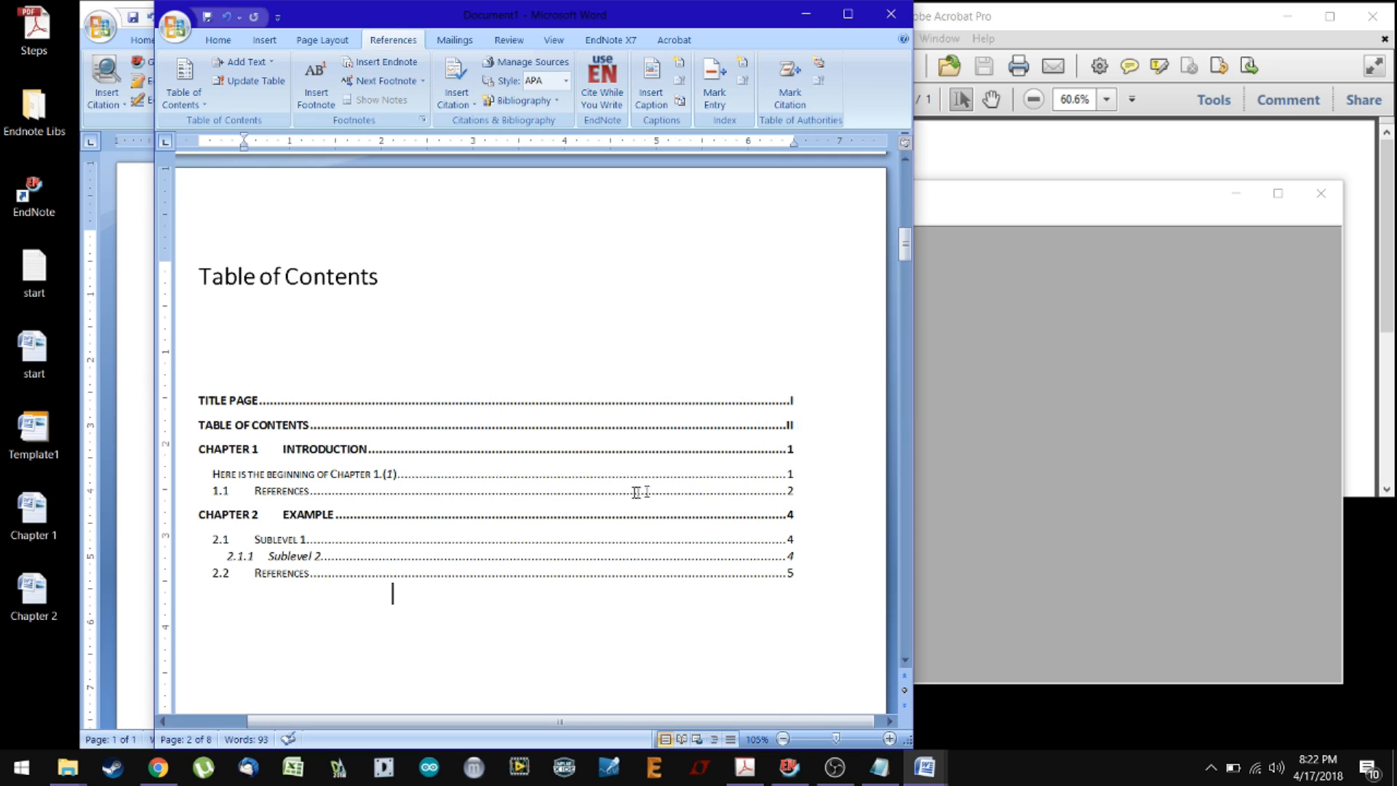
scroll(652, 564, "down", 7)
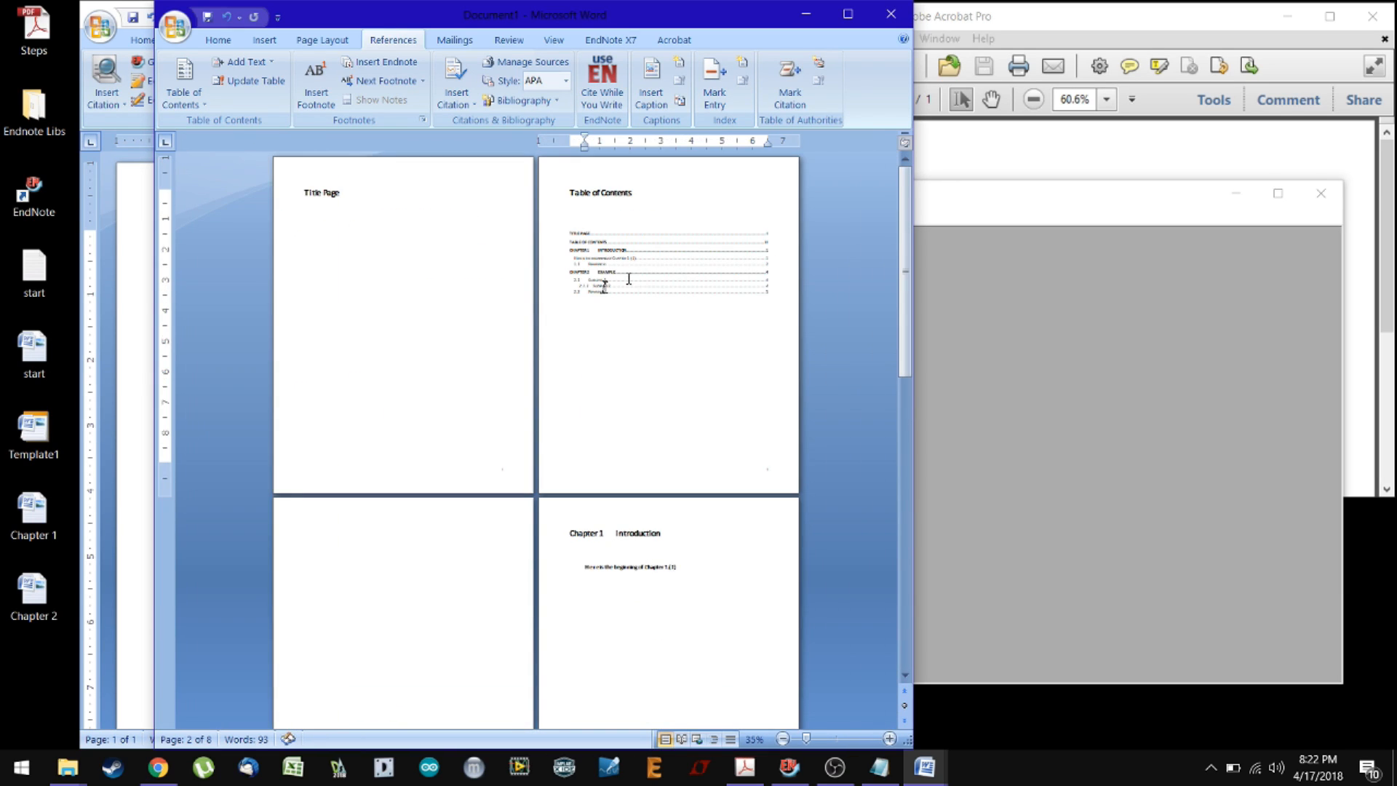
scroll(701, 414, "down", 1)
scroll(701, 412, "down", 1)
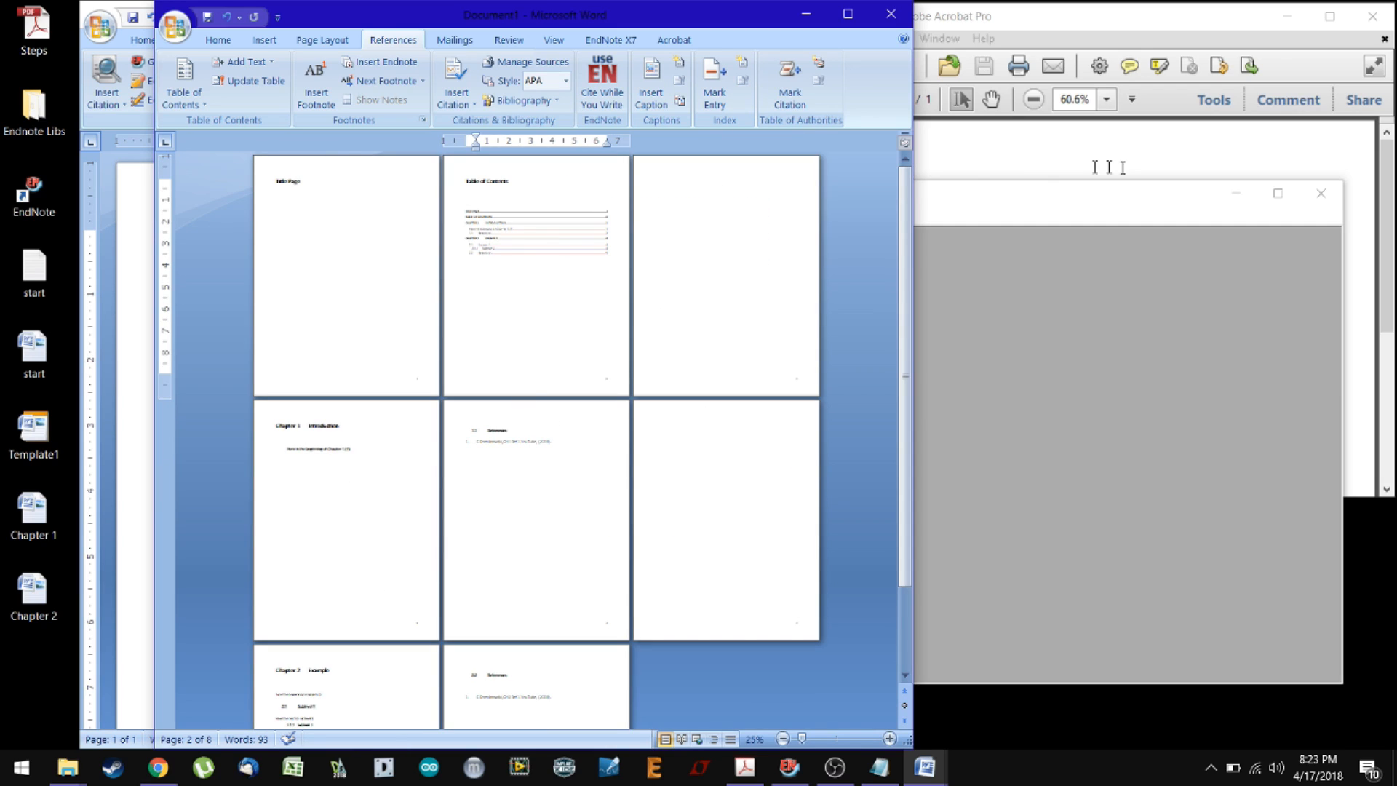
scroll(585, 372, "down", 1)
Maximise the Word window
left_click(866, 14)
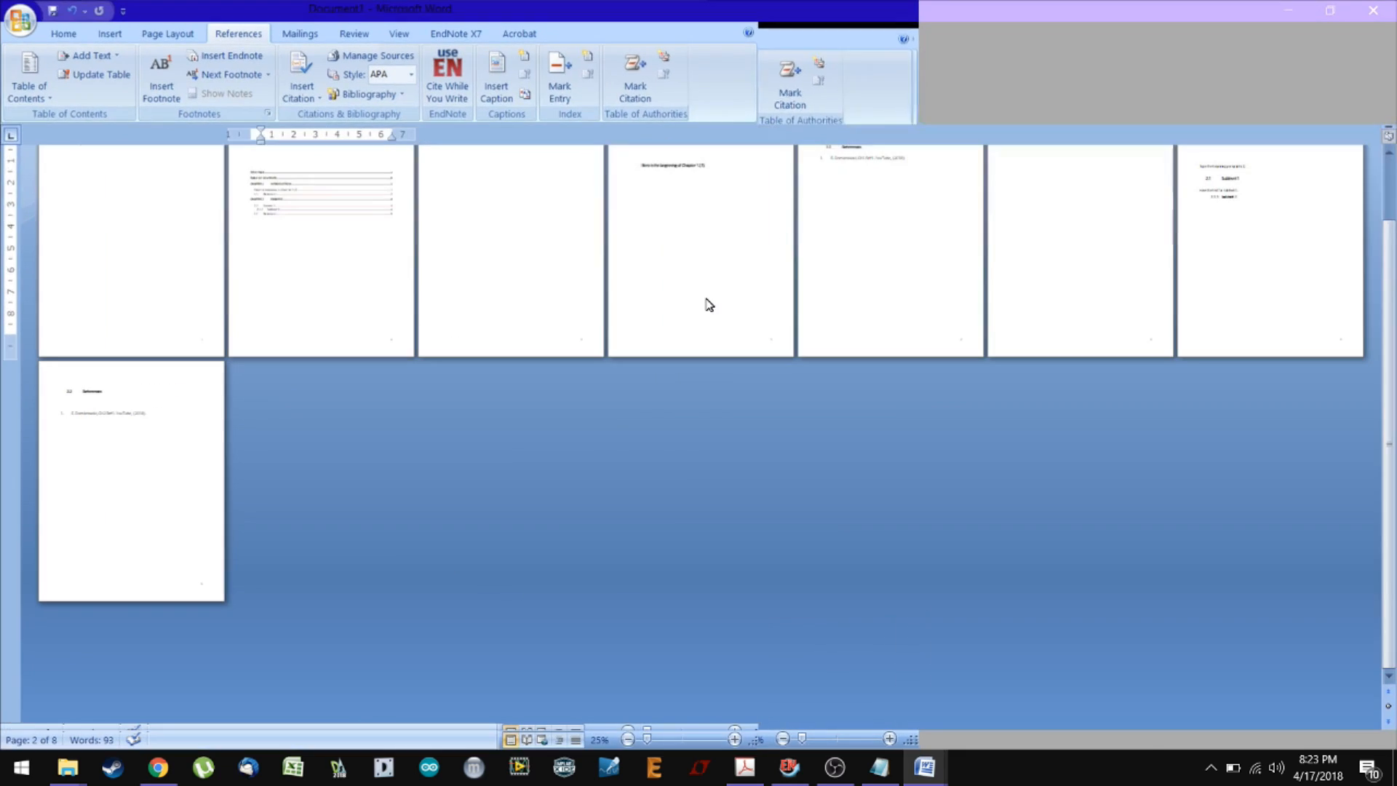
scroll(801, 233, "up", 1)
scroll(714, 231, "up", 3)
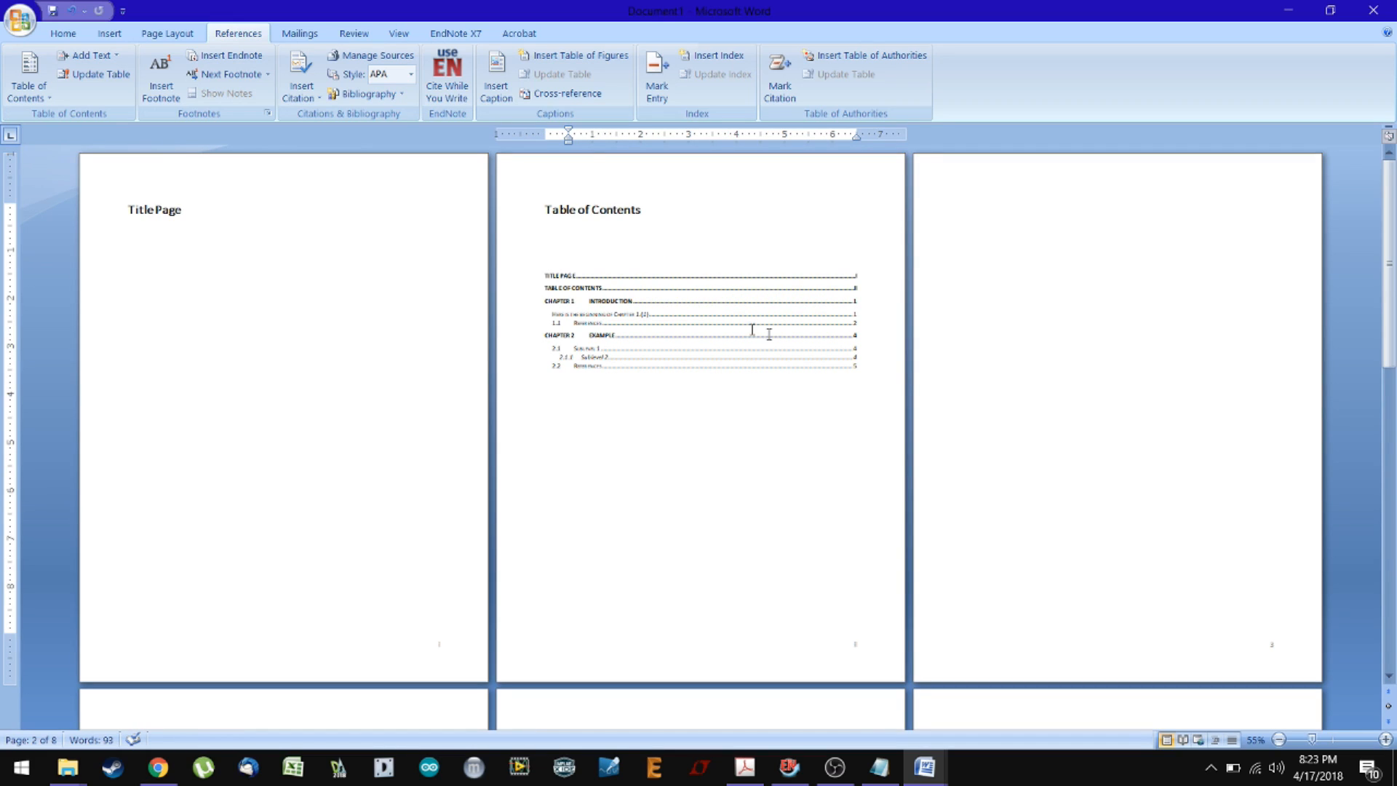
Run EndNote X7's Update Citations and Bibliography and review the References pages
left_click(455, 33)
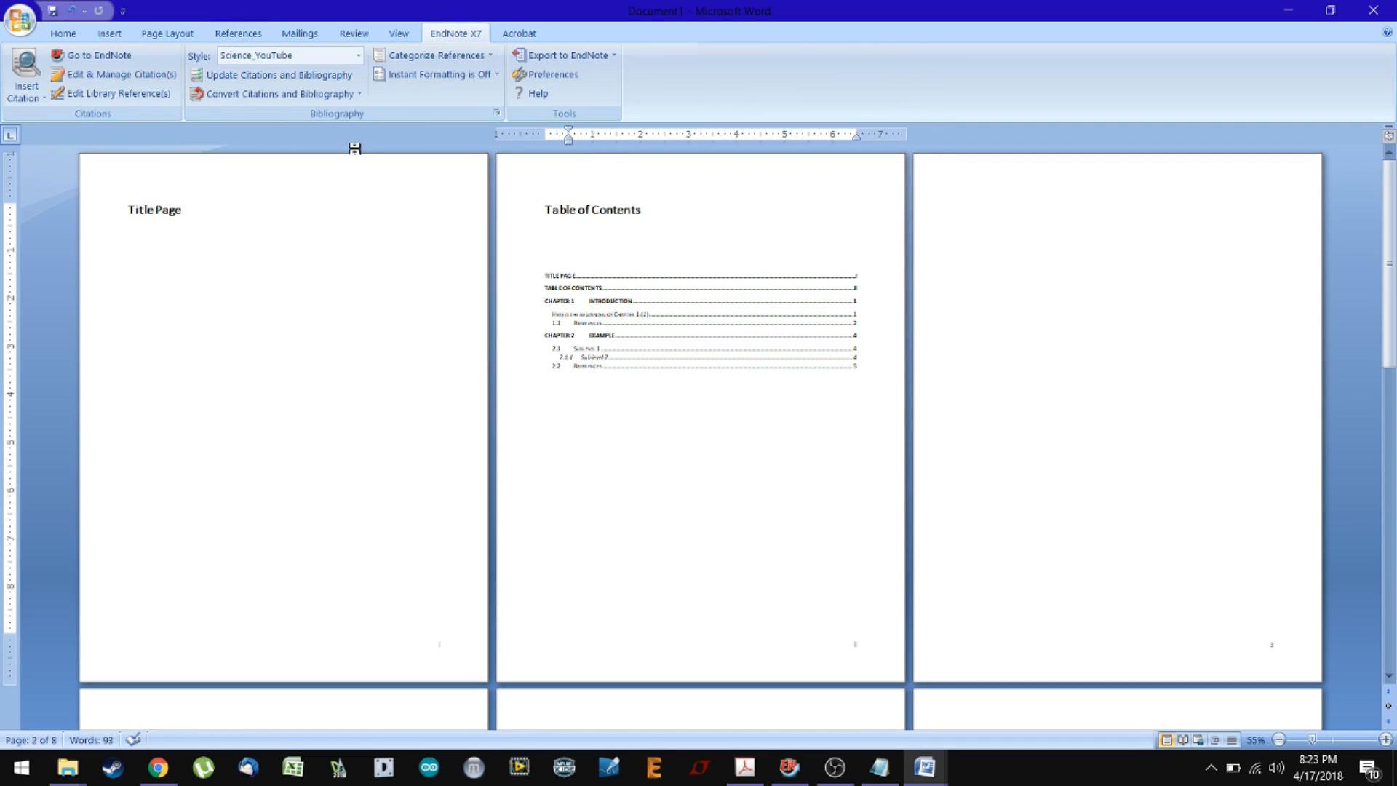
left_click(320, 75)
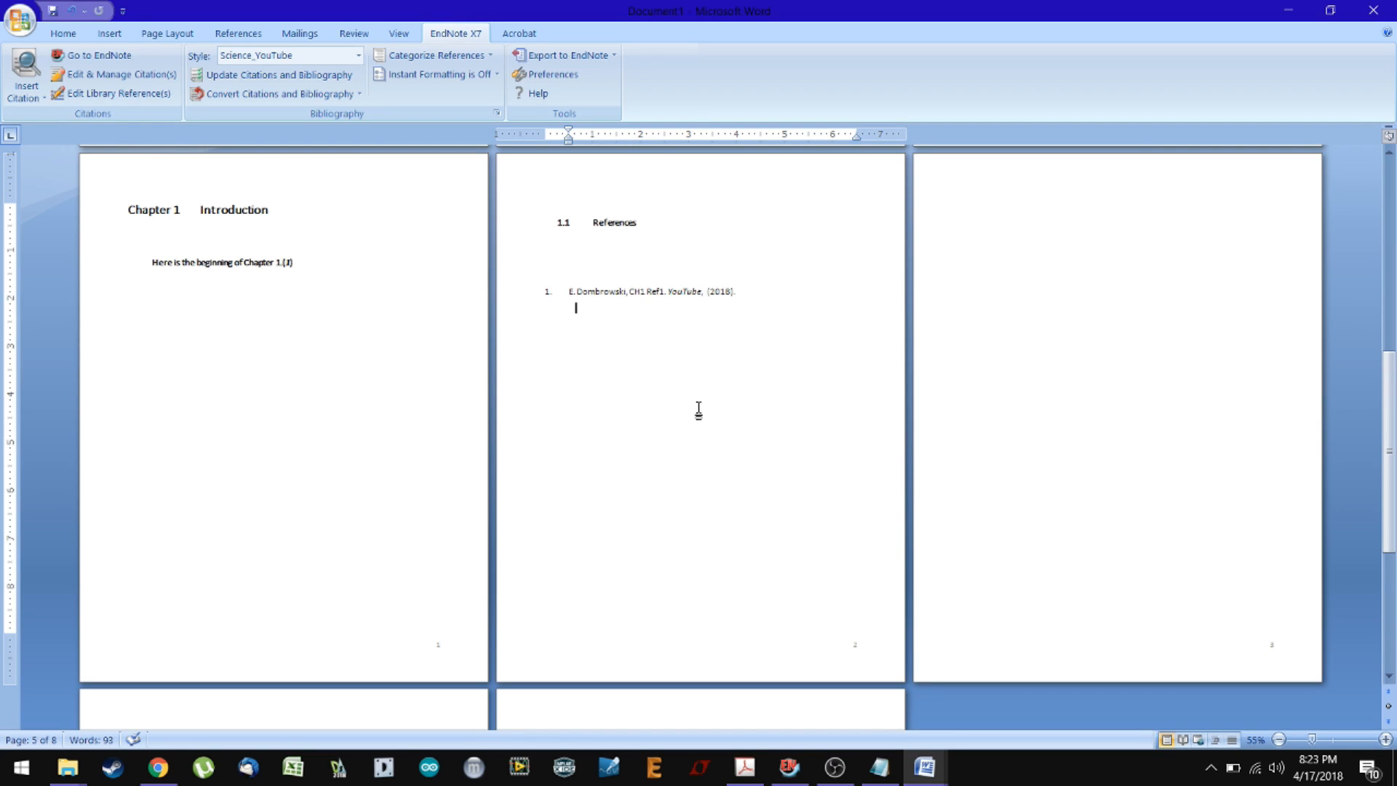
scroll(698, 412, "up", 2)
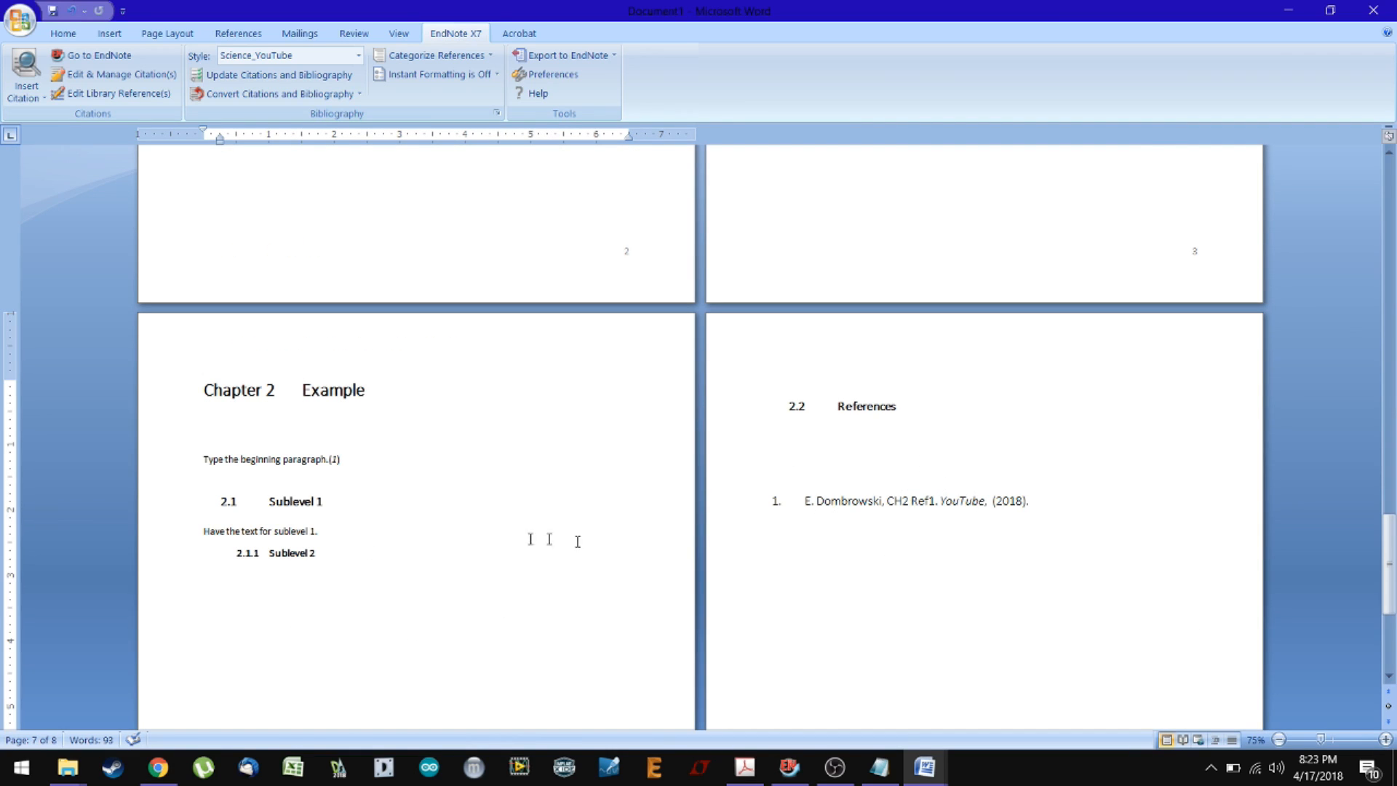
scroll(658, 596, "down", 5)
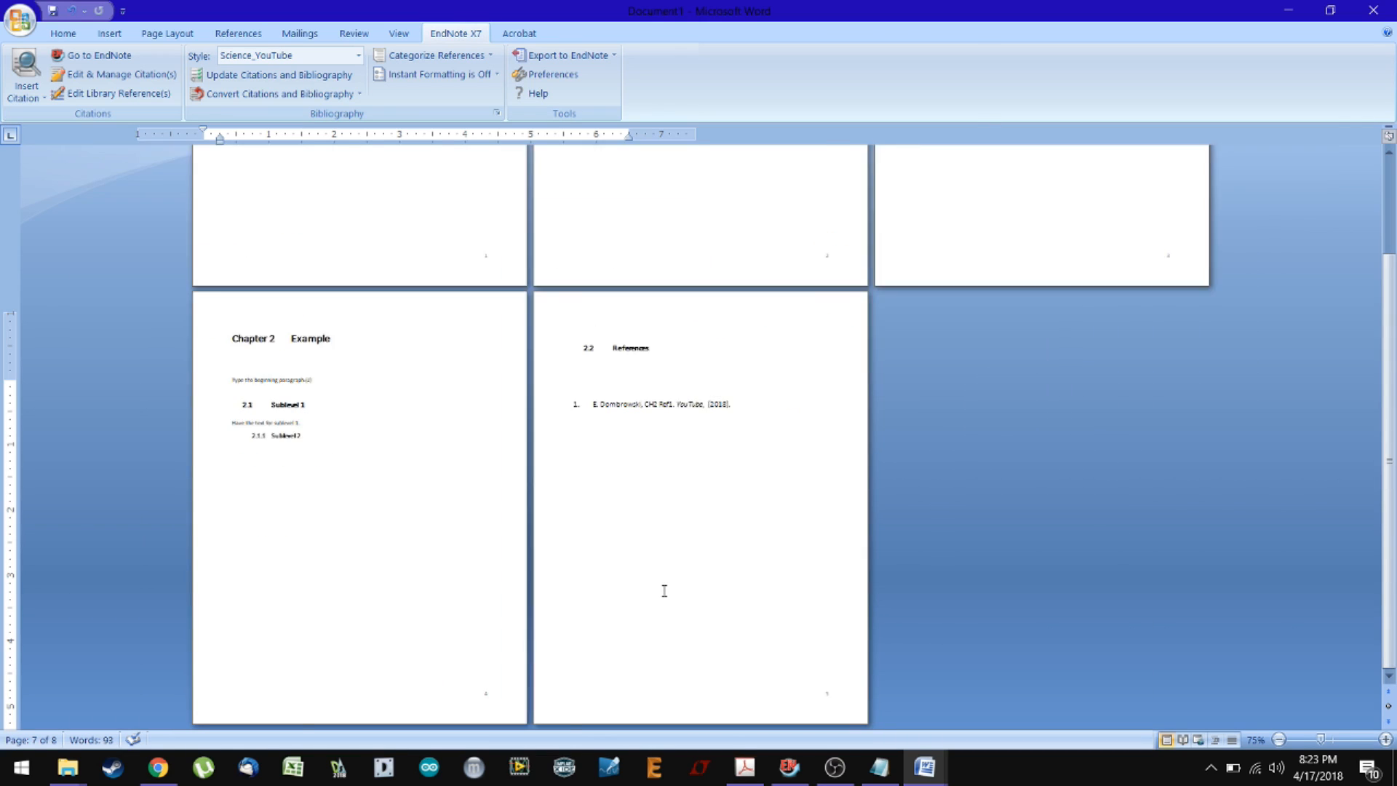
scroll(642, 360, "up", 2)
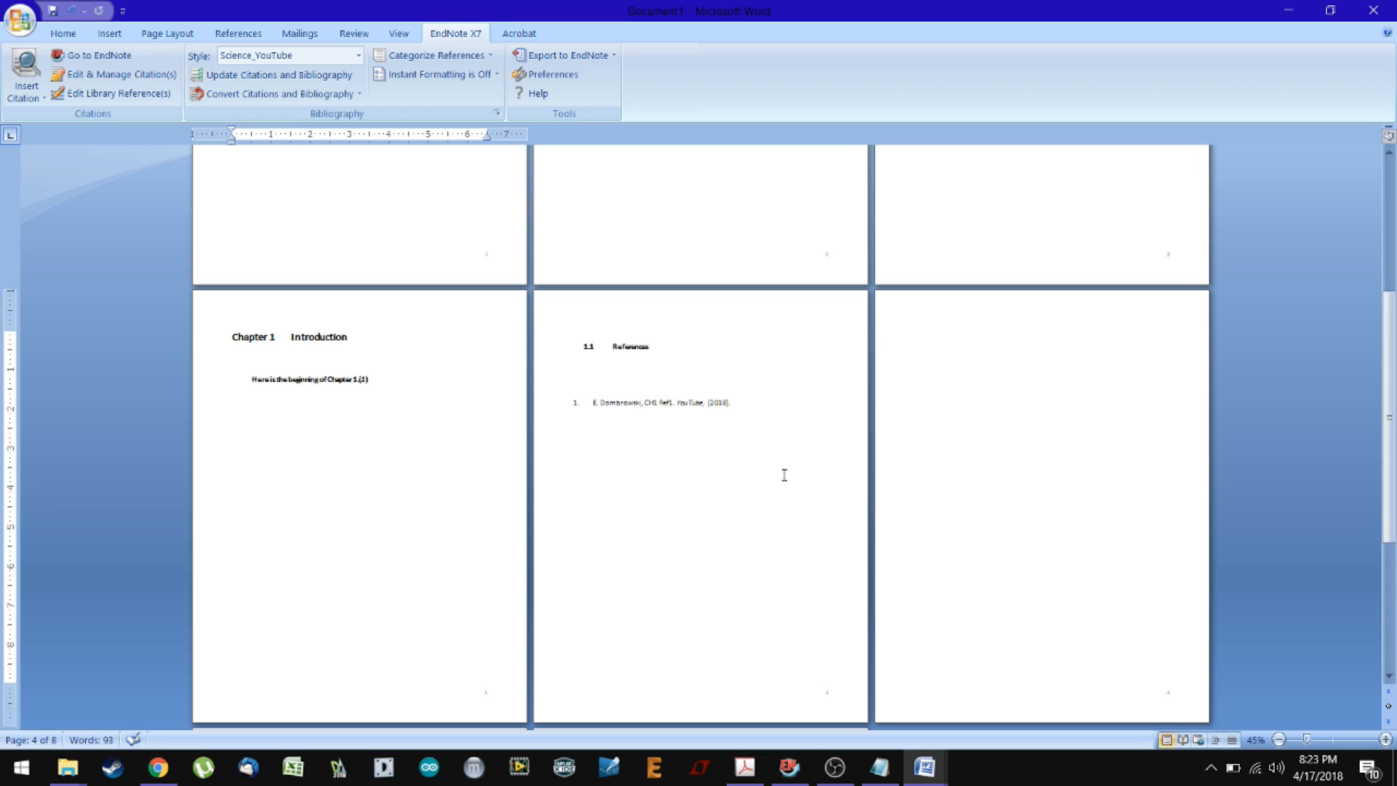
scroll(784, 475, "up", 3)
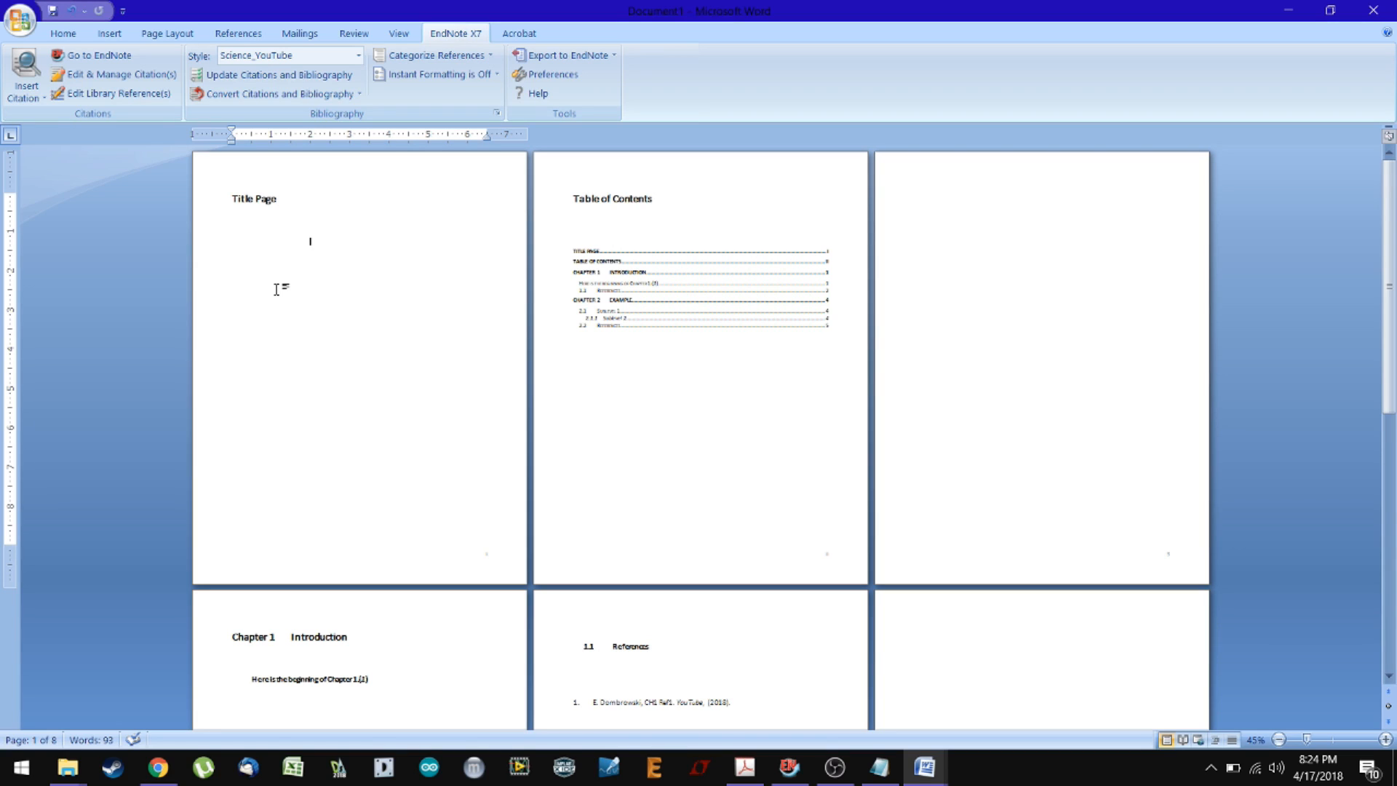
left_click(858, 291)
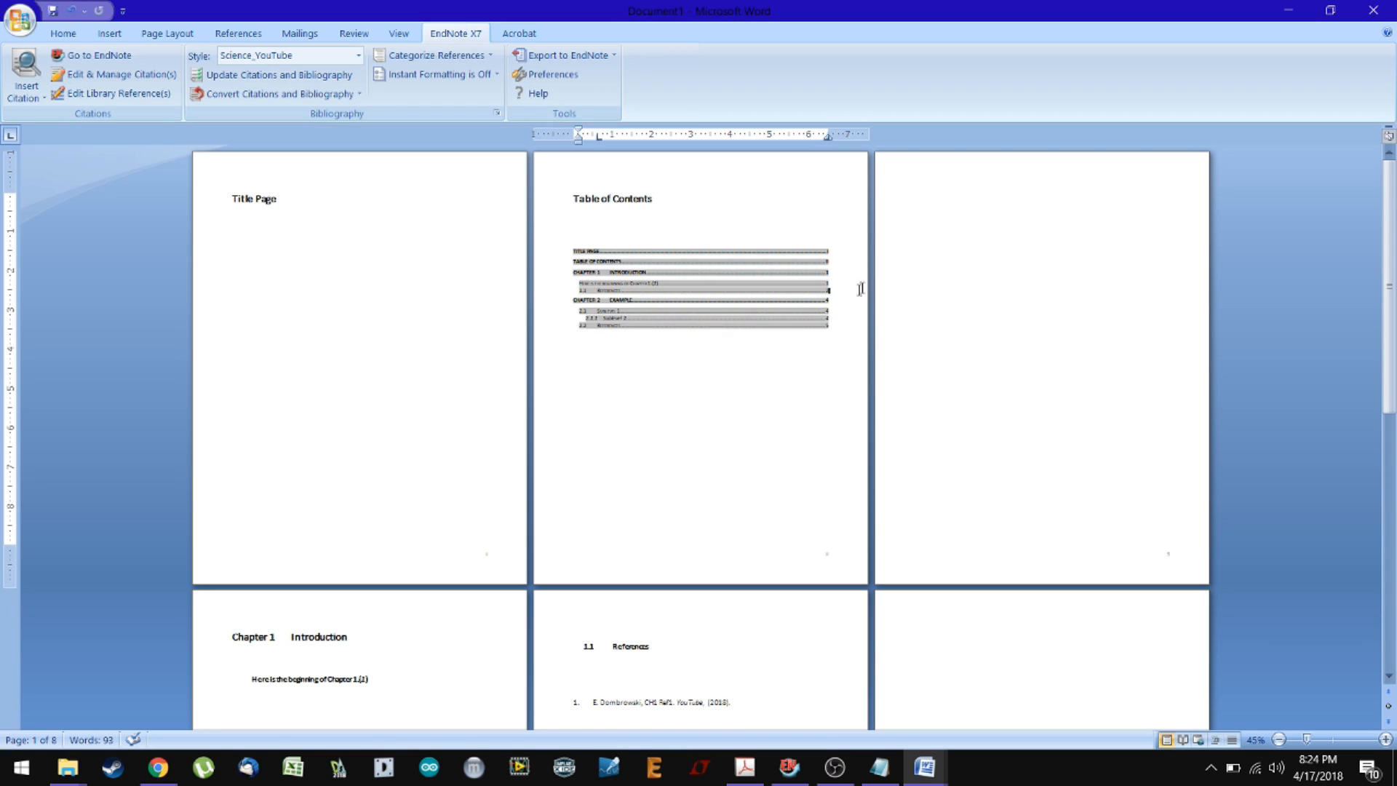